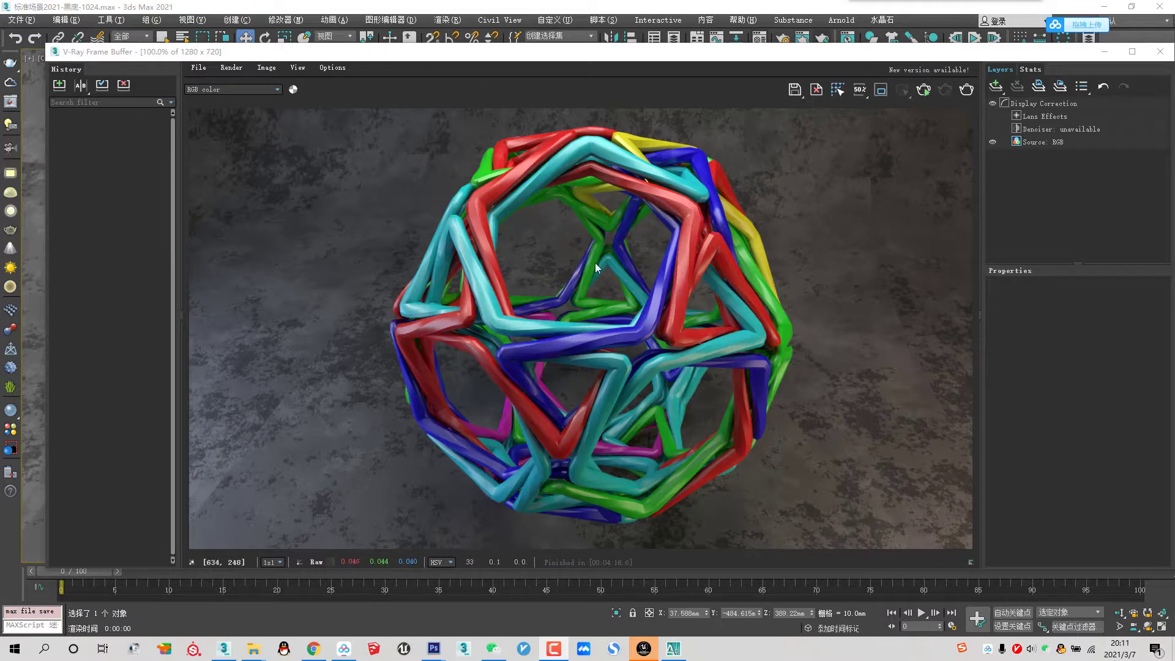
Step: Close the V-Ray Frame Buffer and save the finished lattice scene
{"action": "left_click", "coordinate": [1159, 51]}
{"action": "left_click", "coordinate": [14, 22]}
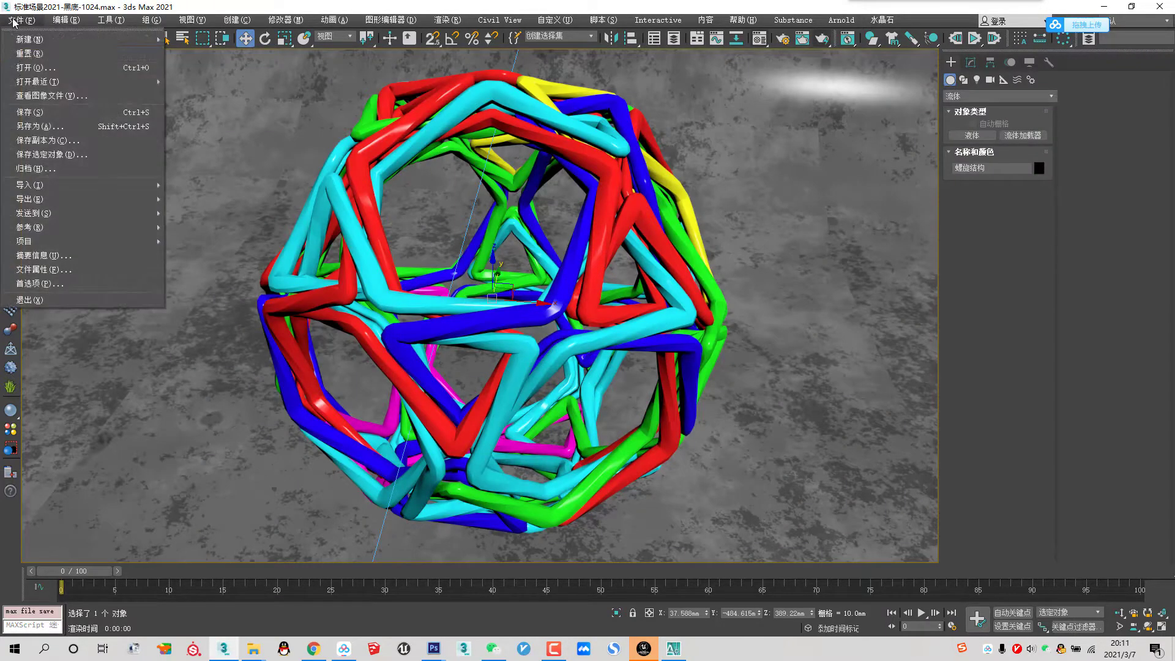
{"action": "left_click", "coordinate": [28, 112]}
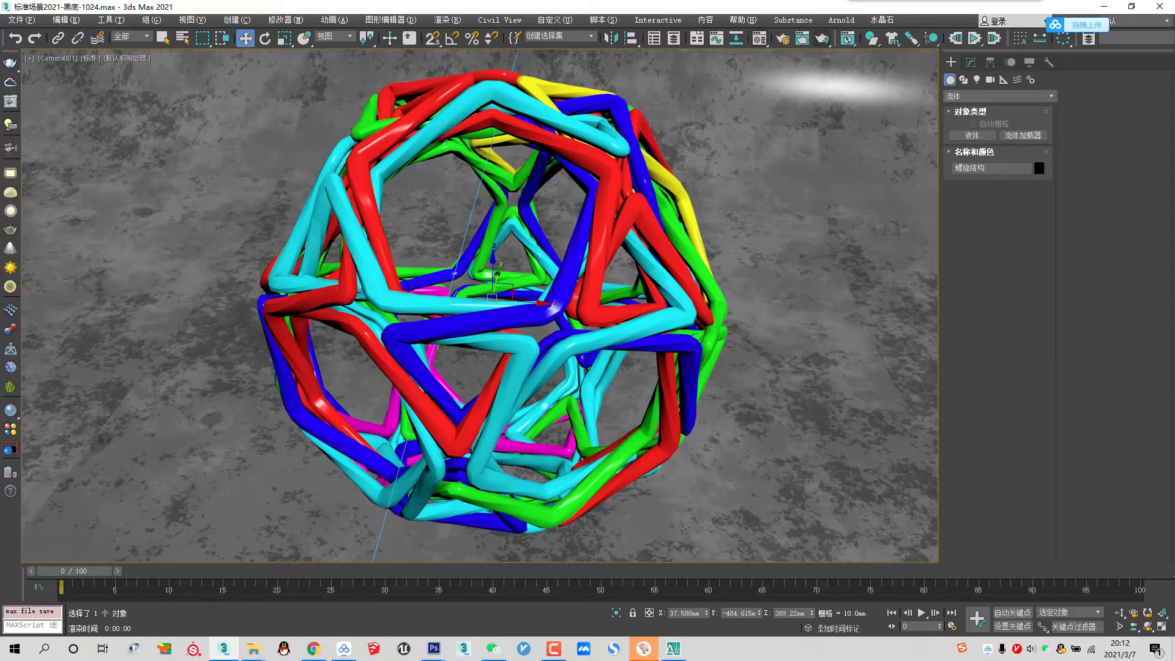
Step: Reset 3ds Max to a fresh empty scene
{"action": "left_click", "coordinate": [21, 19]}
{"action": "left_click", "coordinate": [50, 53]}
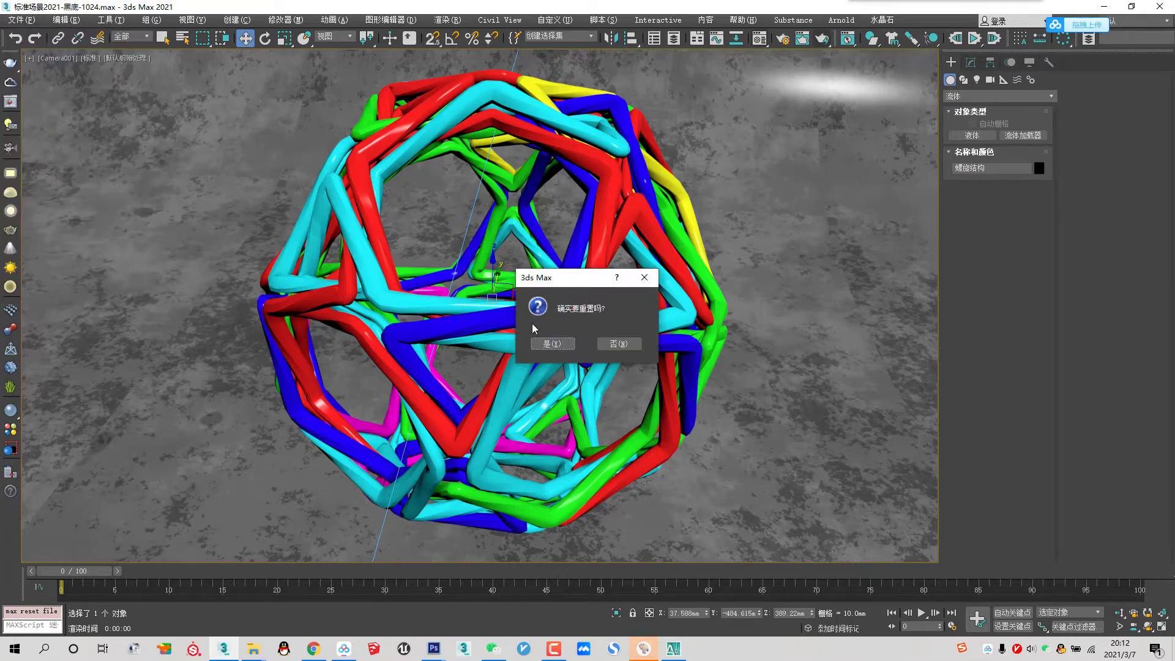
{"action": "left_click", "coordinate": [554, 343]}
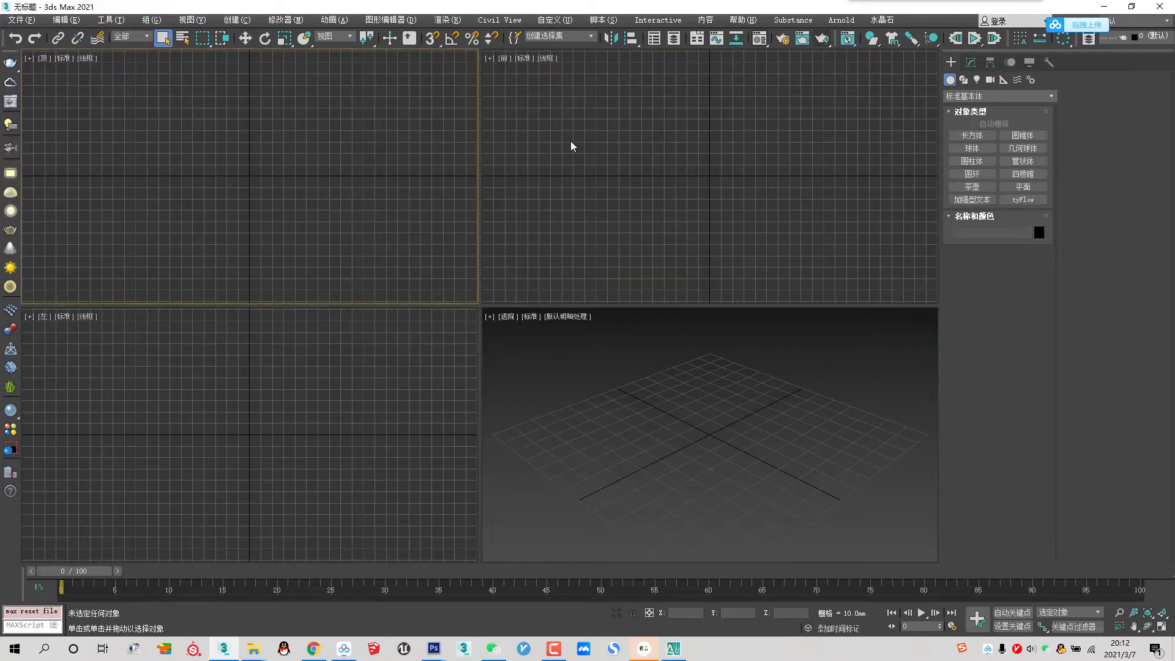
Step: Create a Dodecahedron/Icosahedron Hedra and maximize the Perspective view with Alt+W
{"action": "left_click", "coordinate": [979, 96]}
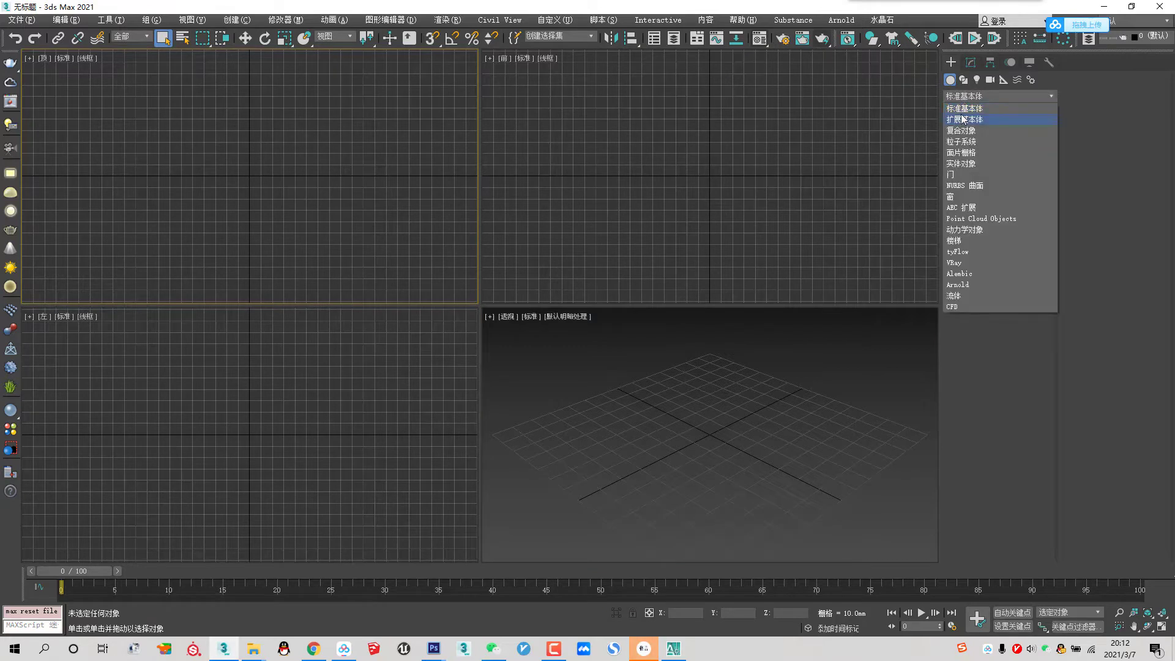
{"action": "left_click", "coordinate": [967, 115]}
{"action": "left_click", "coordinate": [973, 135]}
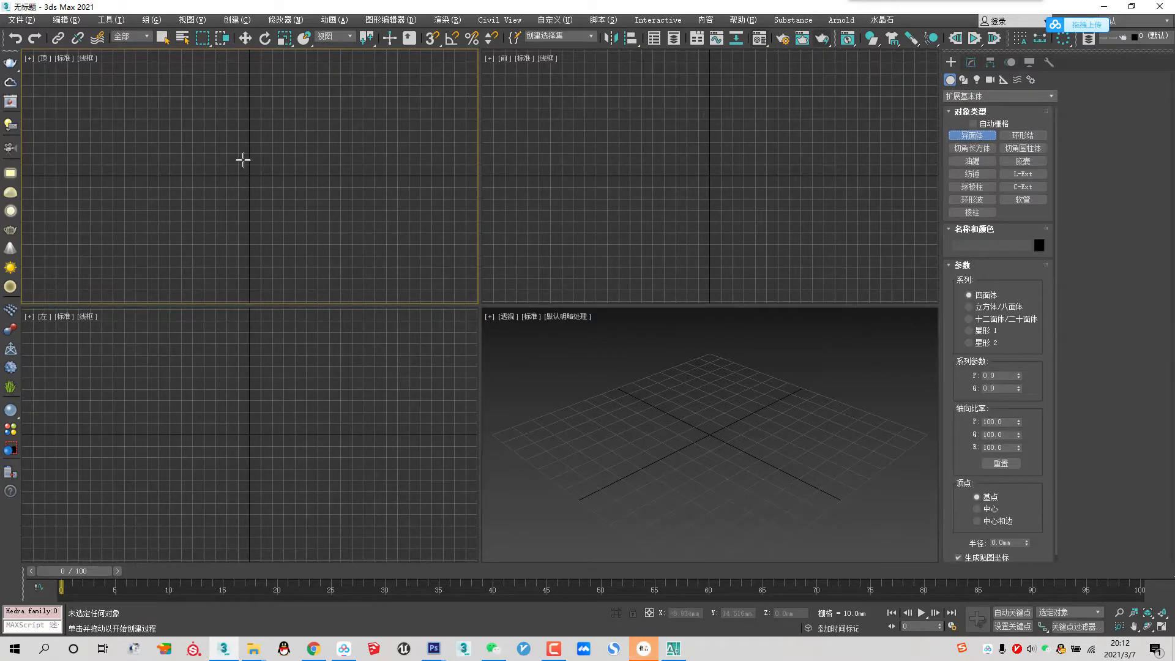
{"action": "left_click_drag", "start_coordinate": [244, 159], "coordinate": [345, 230]}
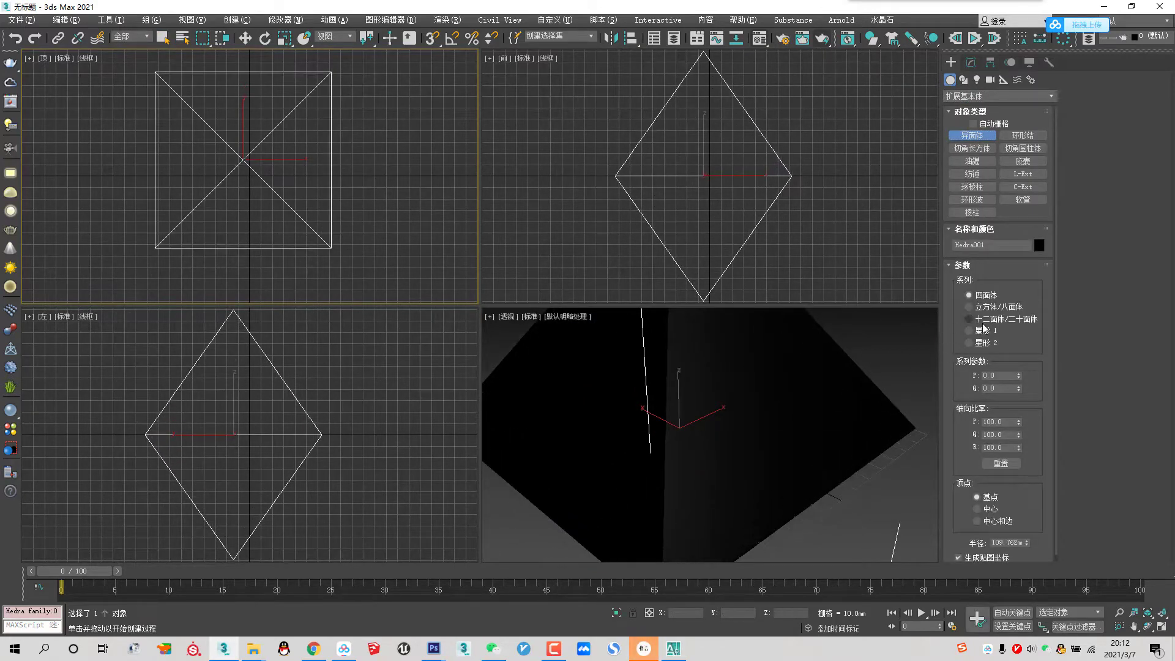
{"action": "left_click", "coordinate": [973, 319]}
{"action": "scroll", "coordinate": [783, 376], "scroll_direction": "down", "scroll_amount": 5}
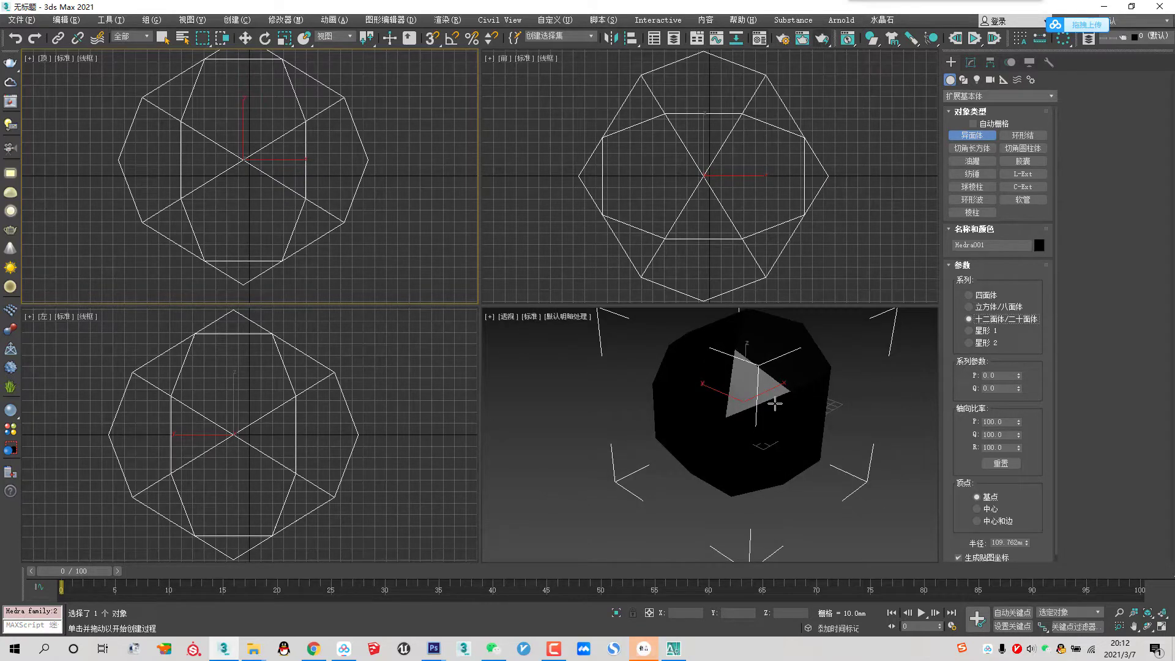
{"action": "key", "text": "alt+w"}
{"action": "middle_click_drag", "start_coordinate": [821, 379], "coordinate": [808, 407], "text": "alt"}
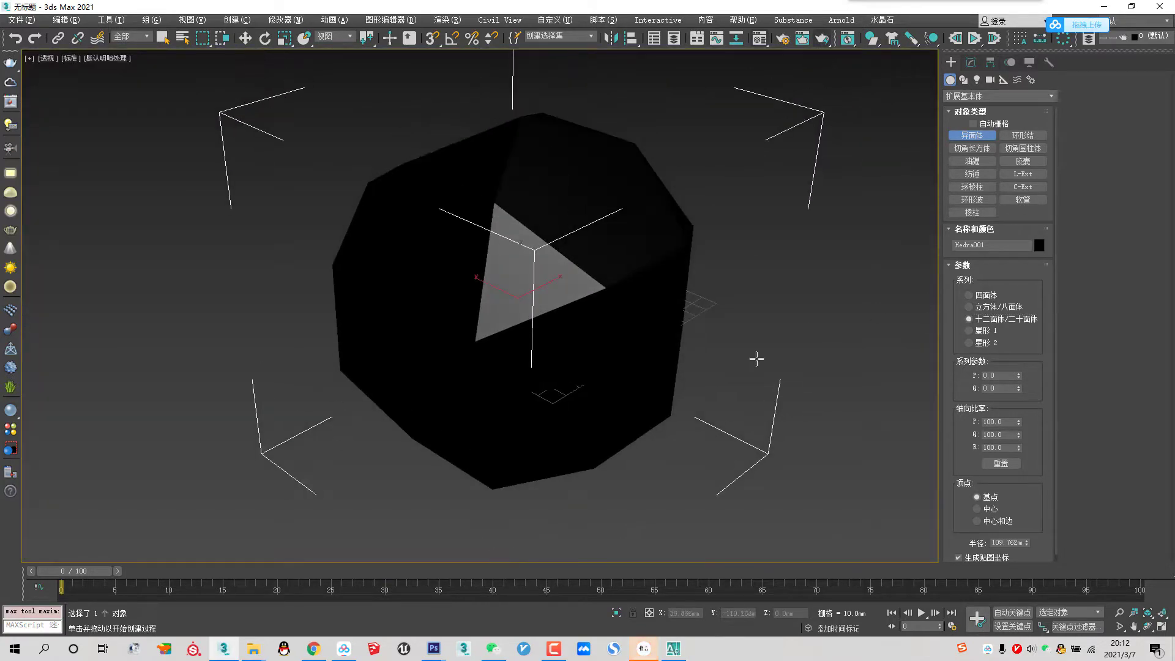
Step: Give the Hedra the default grey material and show edged faces with F4
{"action": "key", "text": "m"}
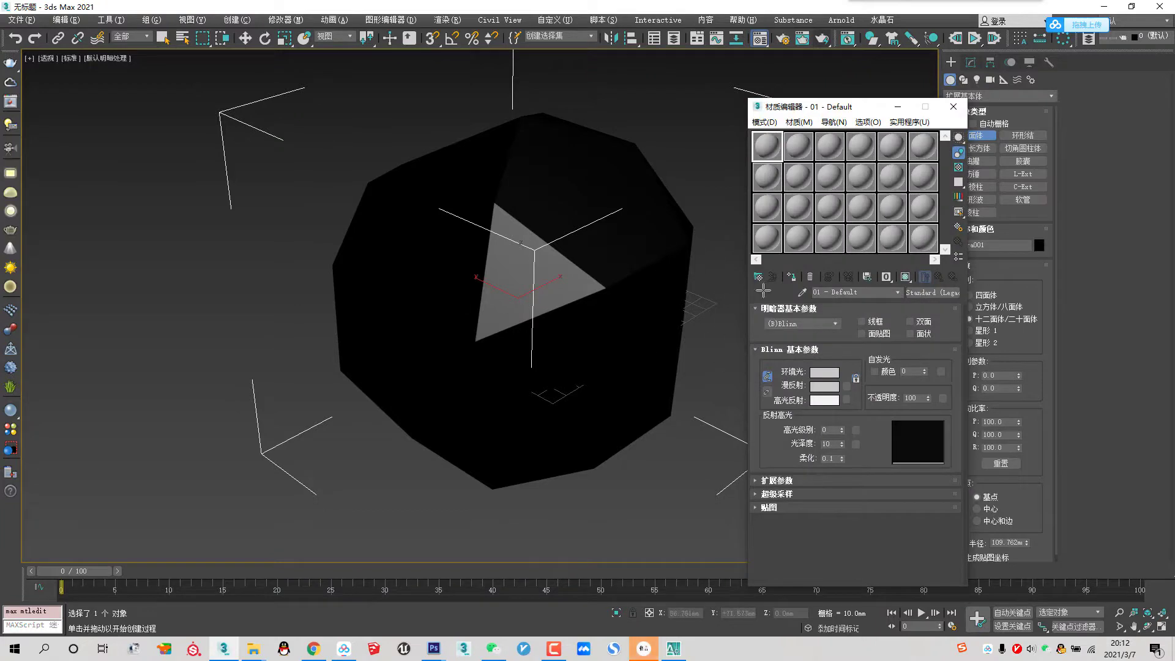
{"action": "left_click", "coordinate": [791, 277]}
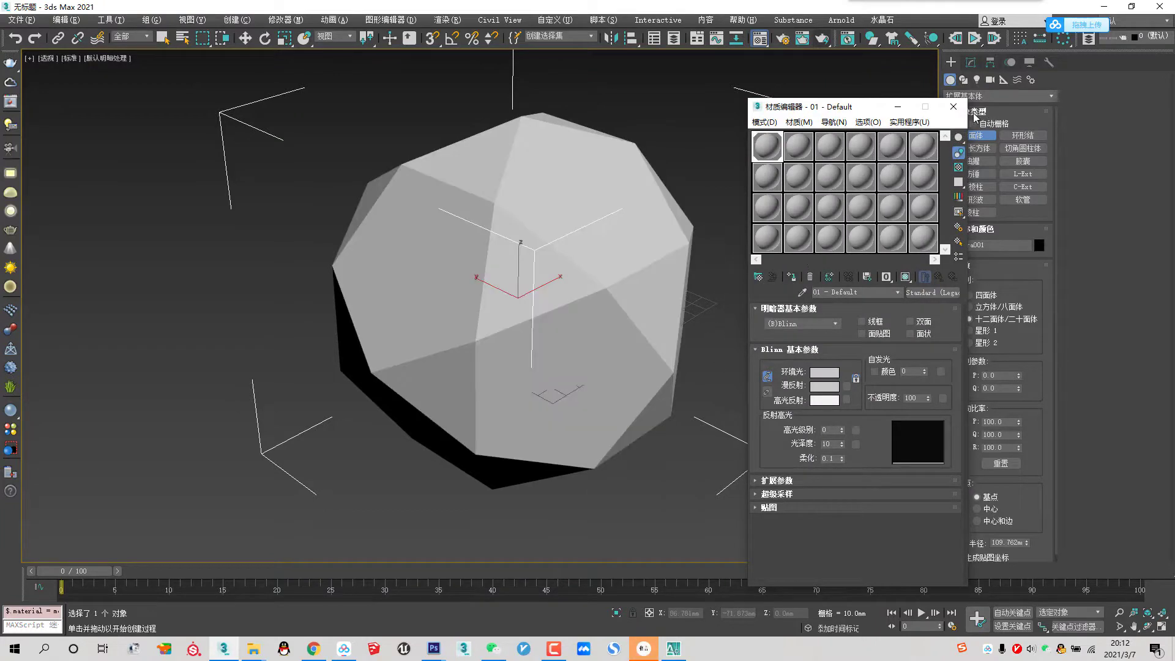
{"action": "left_click", "coordinate": [952, 106]}
{"action": "key", "text": "j"}
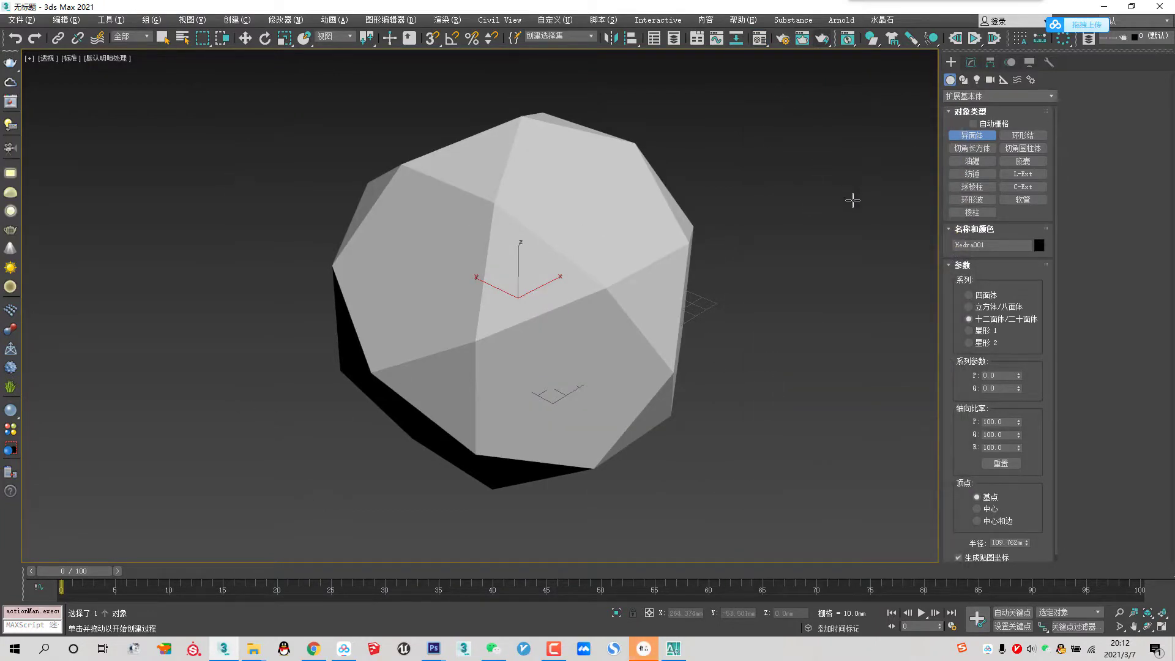
{"action": "key", "text": "F4"}
{"action": "middle_click_drag", "start_coordinate": [700, 356], "coordinate": [648, 343], "text": "alt"}
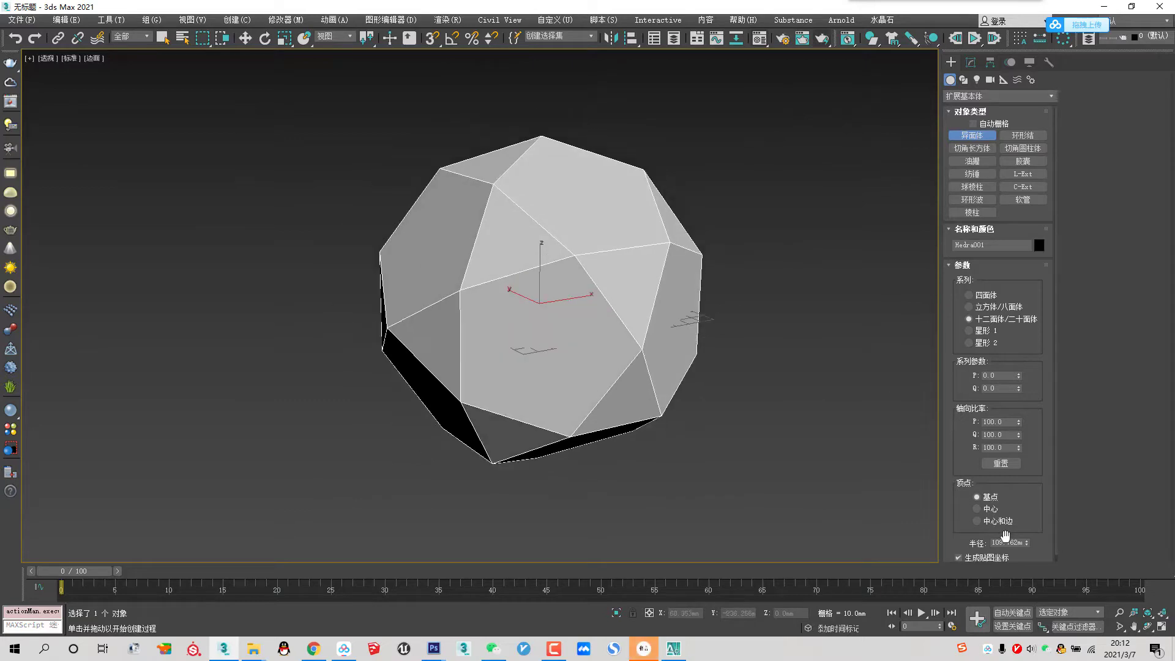
Step: Set the Hedra radius to 200 mm
{"action": "double_click", "coordinate": [1006, 542]}
{"action": "type", "text": "200"}
{"action": "key", "text": "Return"}
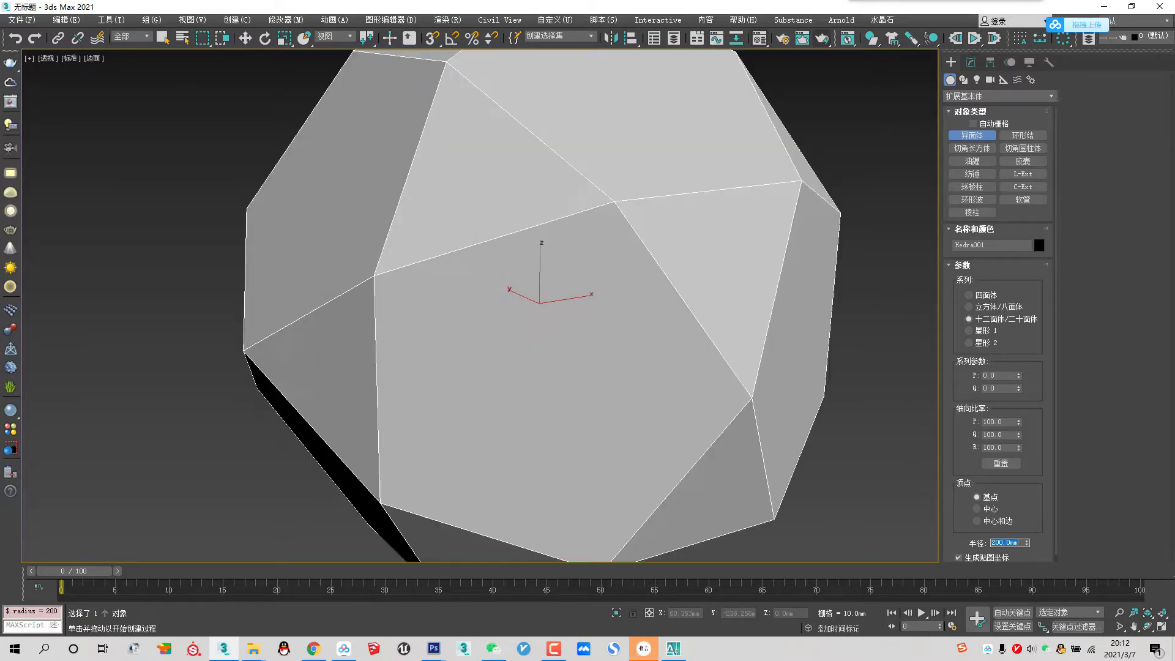
{"action": "scroll", "coordinate": [551, 425], "scroll_direction": "down", "scroll_amount": 5}
{"action": "middle_click_drag", "start_coordinate": [548, 375], "coordinate": [586, 361], "text": "alt"}
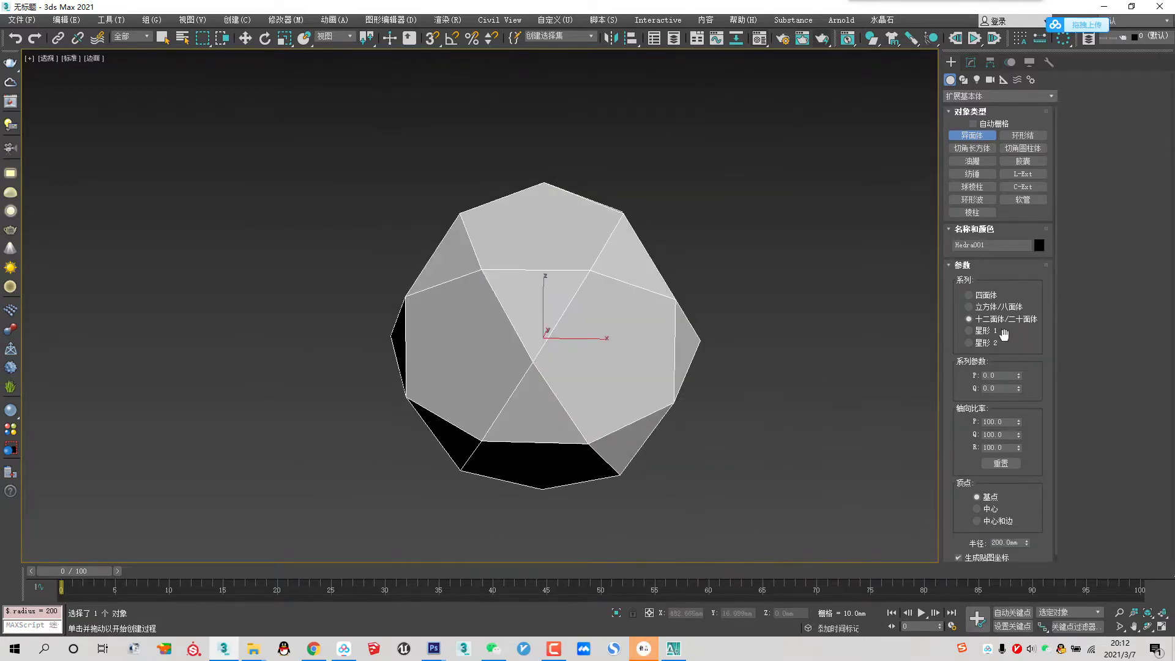
Step: Experiment with the P and Q family parameters, then reset both to 0
{"action": "mouse_move", "coordinate": [1019, 375]}
{"action": "left_mouse_down"}
{"action": "mouse_move", "coordinate": [1022, 391]}
{"action": "mouse_move", "coordinate": [1020, 376]}
{"action": "left_mouse_up"}
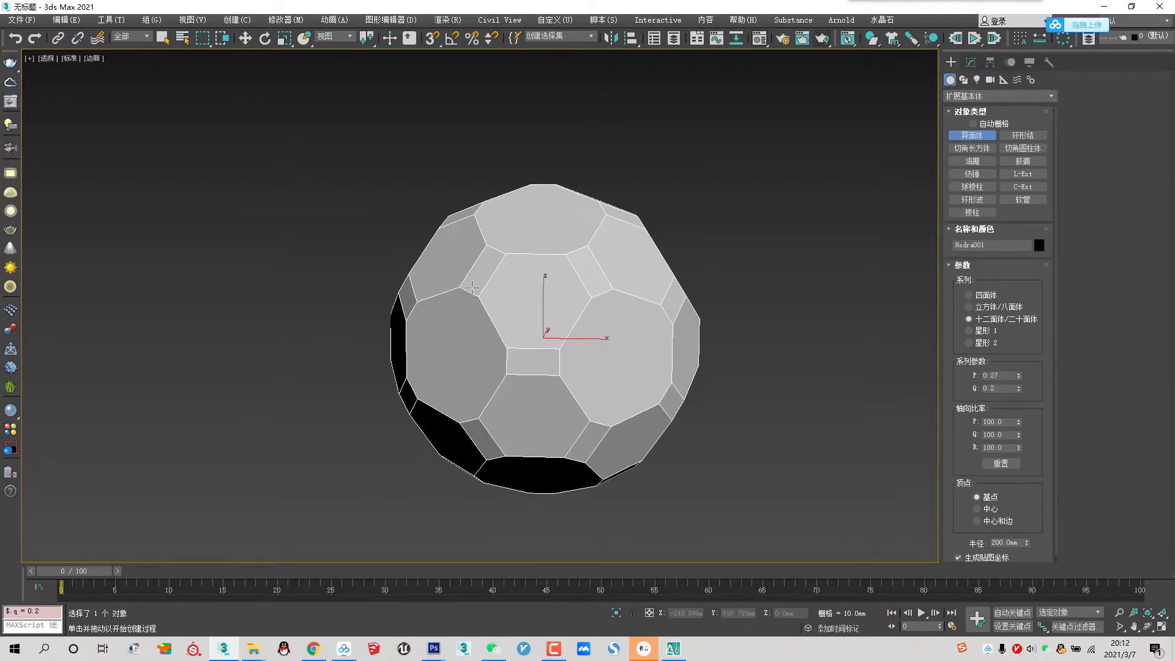
{"action": "middle_click_drag", "start_coordinate": [706, 309], "coordinate": [750, 306], "text": "alt"}
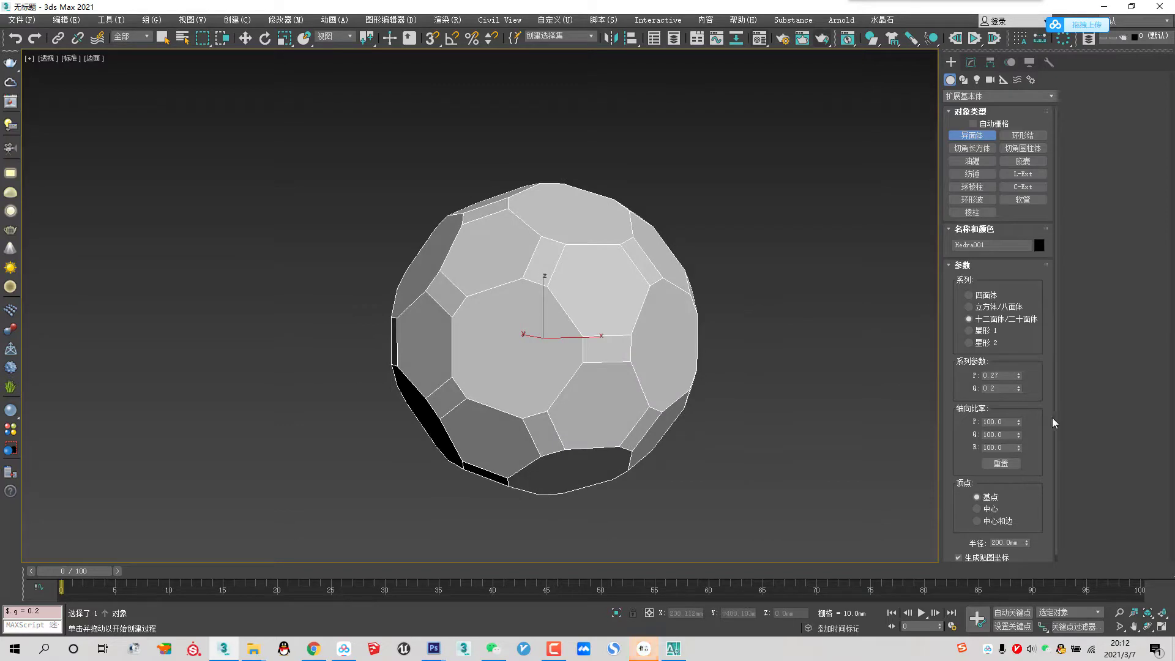
{"action": "right_click", "coordinate": [1018, 376]}
{"action": "mouse_move", "coordinate": [1019, 388]}
{"action": "left_mouse_down"}
{"action": "mouse_move", "coordinate": [1019, 422]}
{"action": "mouse_move", "coordinate": [1026, 354]}
{"action": "left_mouse_up"}
{"action": "right_click", "coordinate": [1019, 375]}
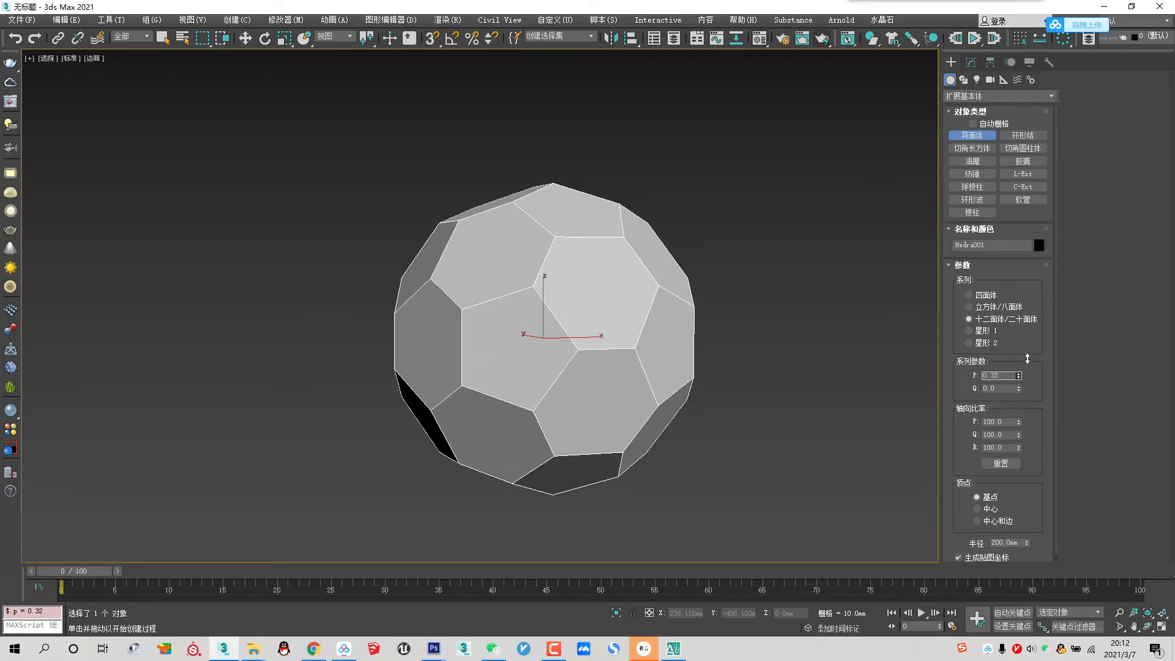
{"action": "right_click", "coordinate": [1019, 375]}
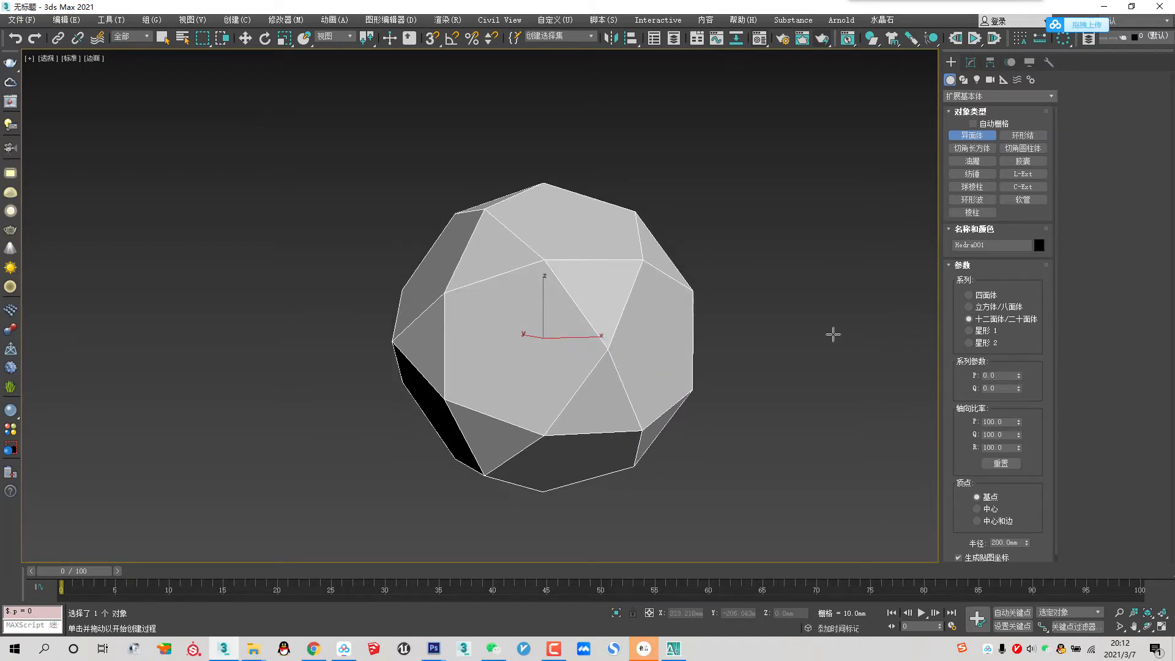
{"action": "mouse_move", "coordinate": [700, 307]}
{"action": "middle_mouse_down", "text": "alt"}
{"action": "mouse_move", "coordinate": [690, 255]}
{"action": "mouse_move", "coordinate": [689, 289]}
{"action": "mouse_move", "coordinate": [621, 247]}
{"action": "middle_mouse_up", "text": "alt"}
{"action": "right_click", "coordinate": [621, 248]}
{"action": "right_click", "coordinate": [574, 228]}
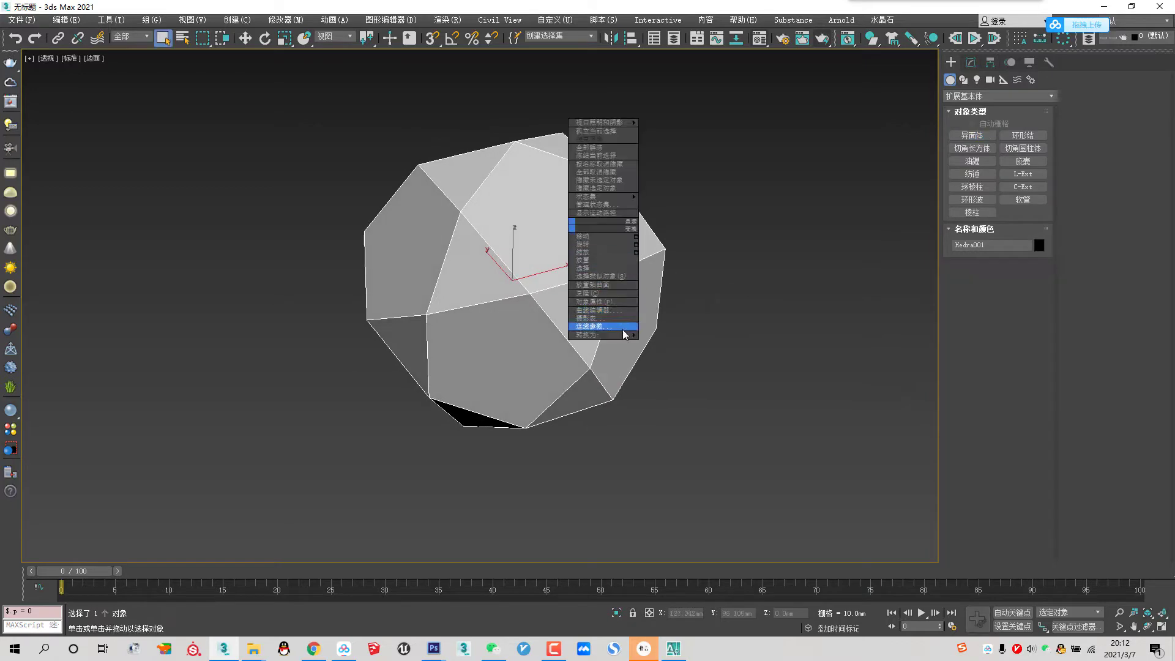
Step: Convert the Hedra to an editable poly and select all 60 edges
{"action": "left_click", "coordinate": [667, 340]}
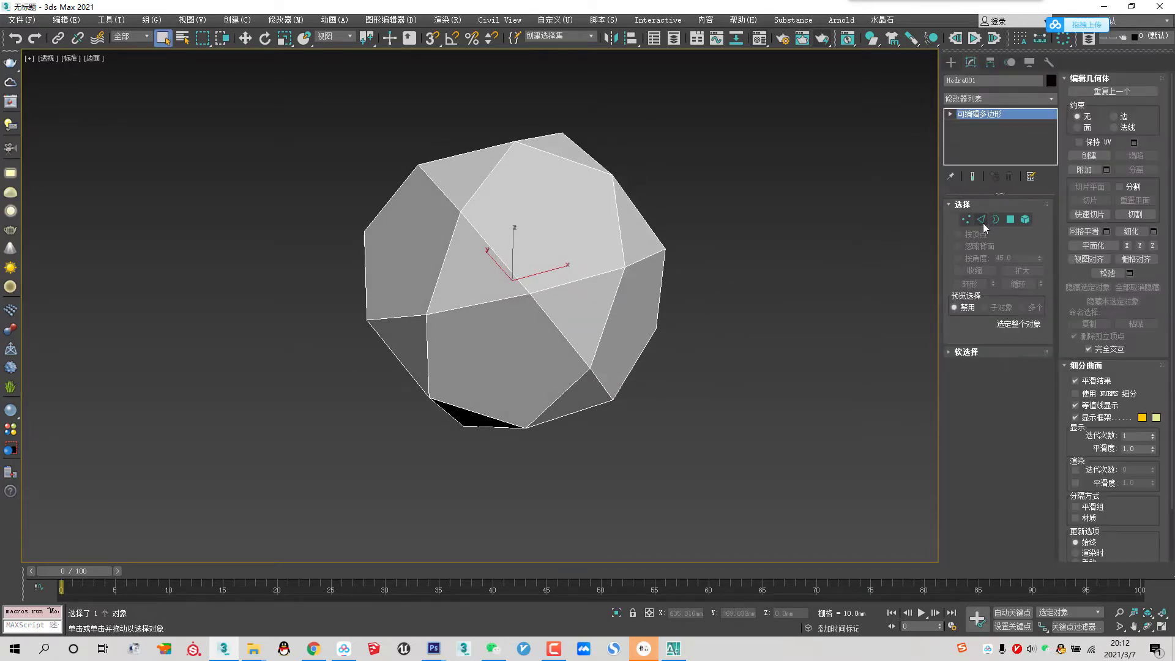
{"action": "left_click", "coordinate": [981, 220]}
{"action": "key", "text": "ctrl+a"}
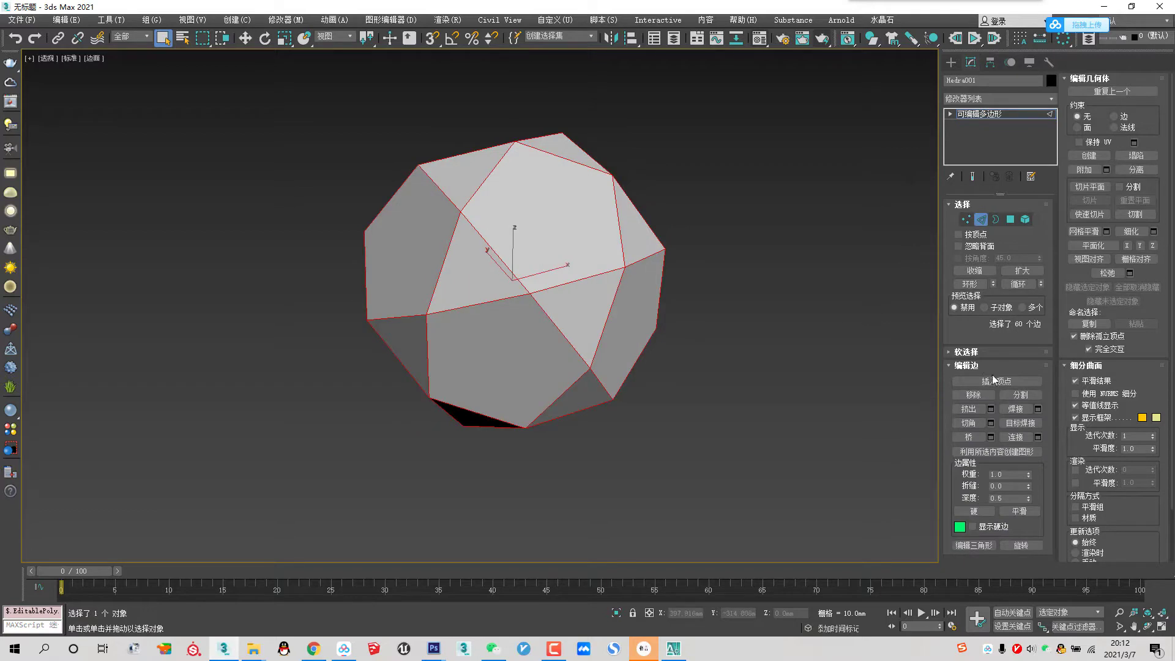
Step: Chamfer the edges with 0 segments and a 15 mm amount
{"action": "left_click", "coordinate": [991, 423]}
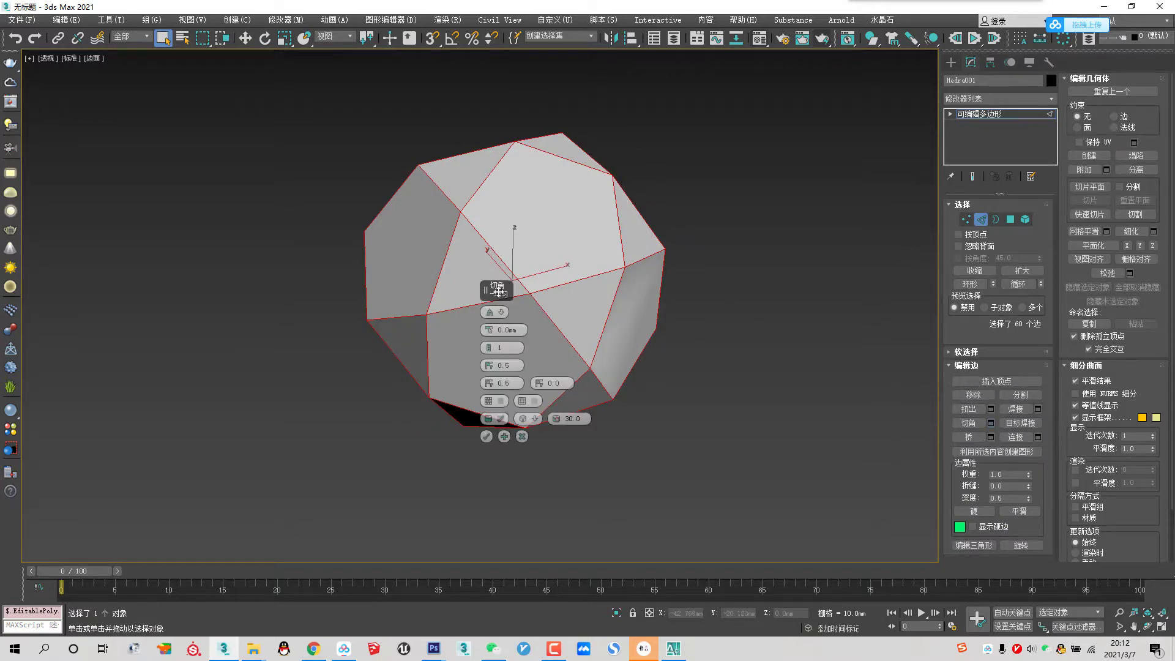
{"action": "left_click_drag", "start_coordinate": [495, 288], "coordinate": [790, 208]}
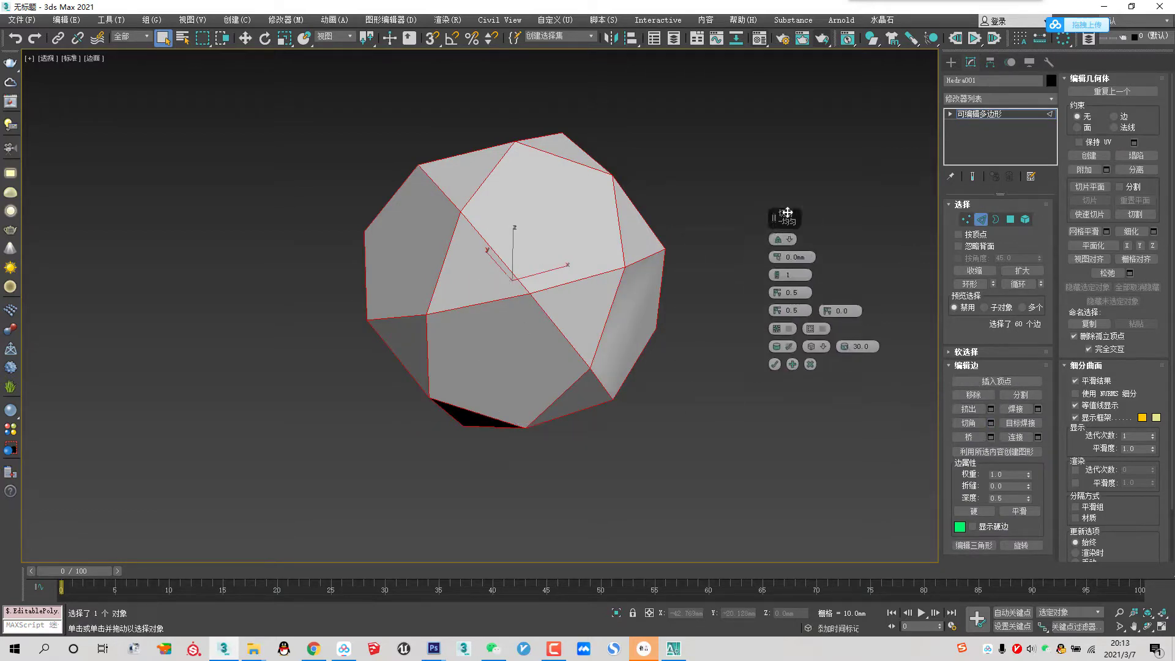
{"action": "left_click", "coordinate": [785, 269]}
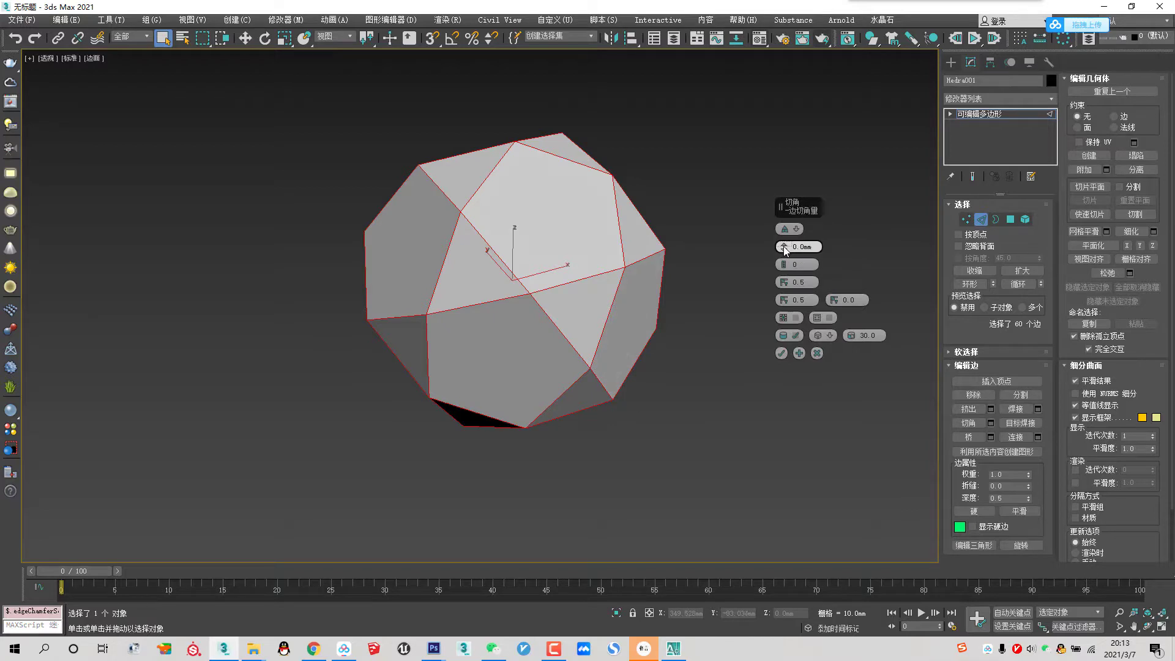
{"action": "left_click_drag", "start_coordinate": [783, 247], "coordinate": [780, 245]}
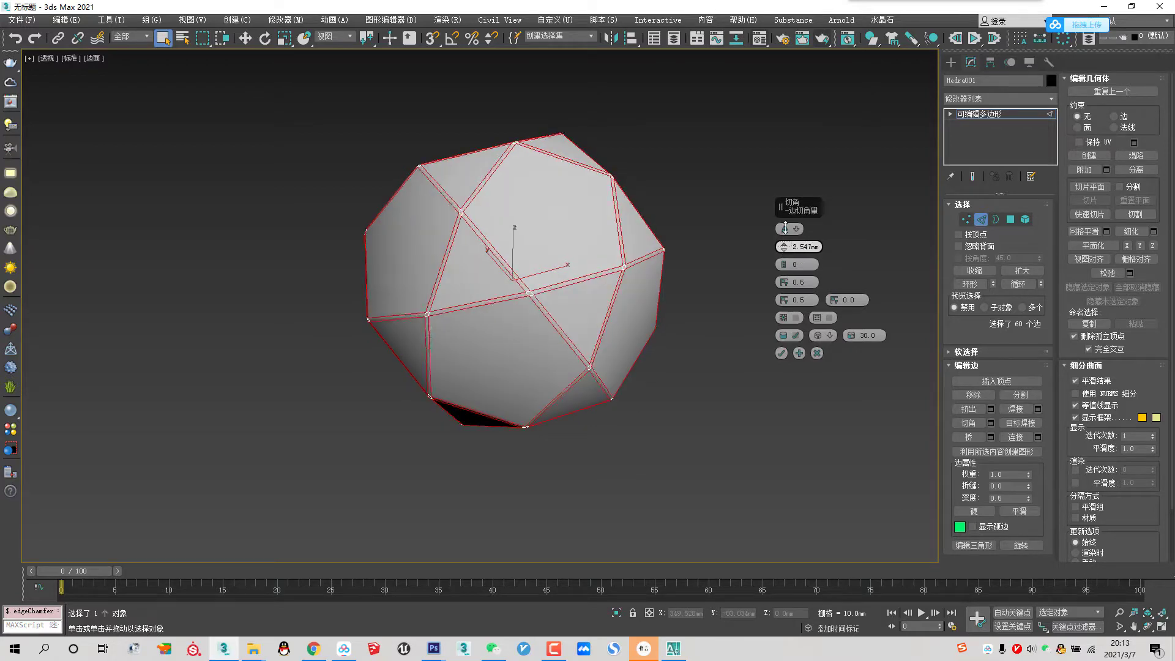
{"action": "left_click", "coordinate": [783, 261]}
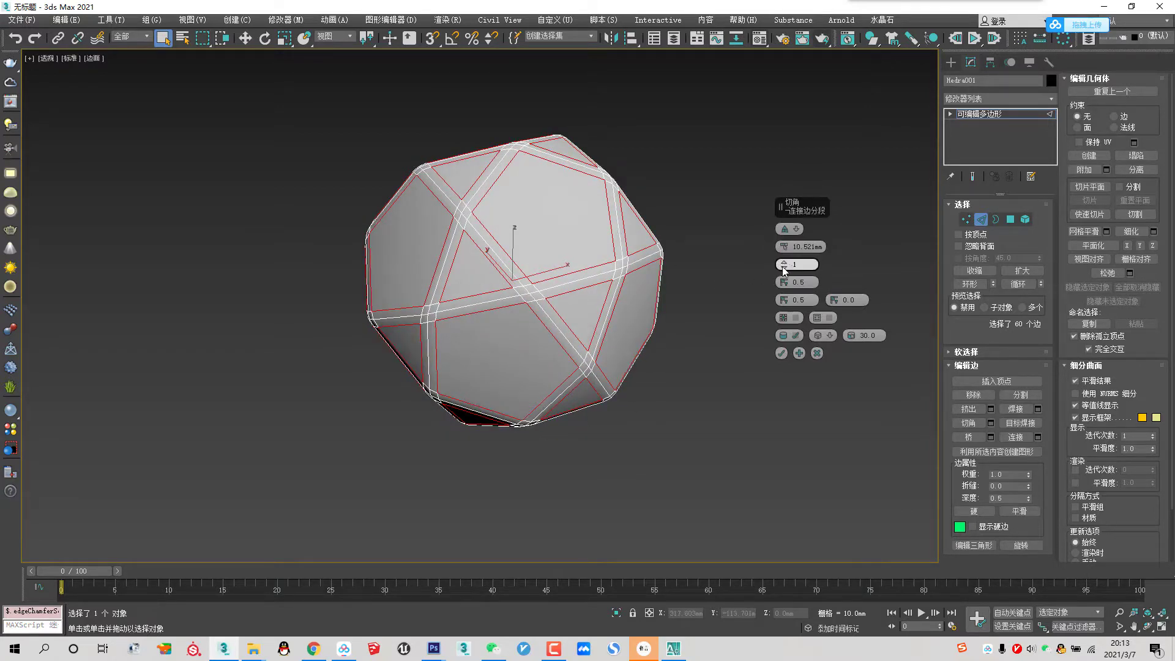
{"action": "left_click", "coordinate": [786, 268]}
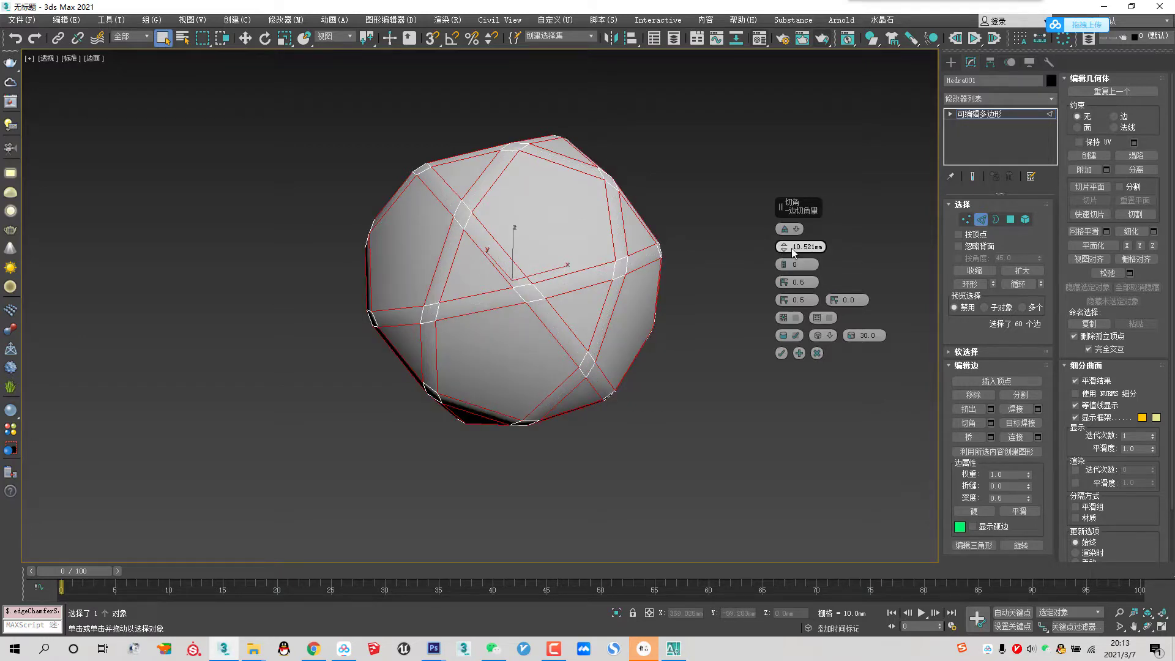
{"action": "left_click_drag", "start_coordinate": [789, 249], "coordinate": [792, 218]}
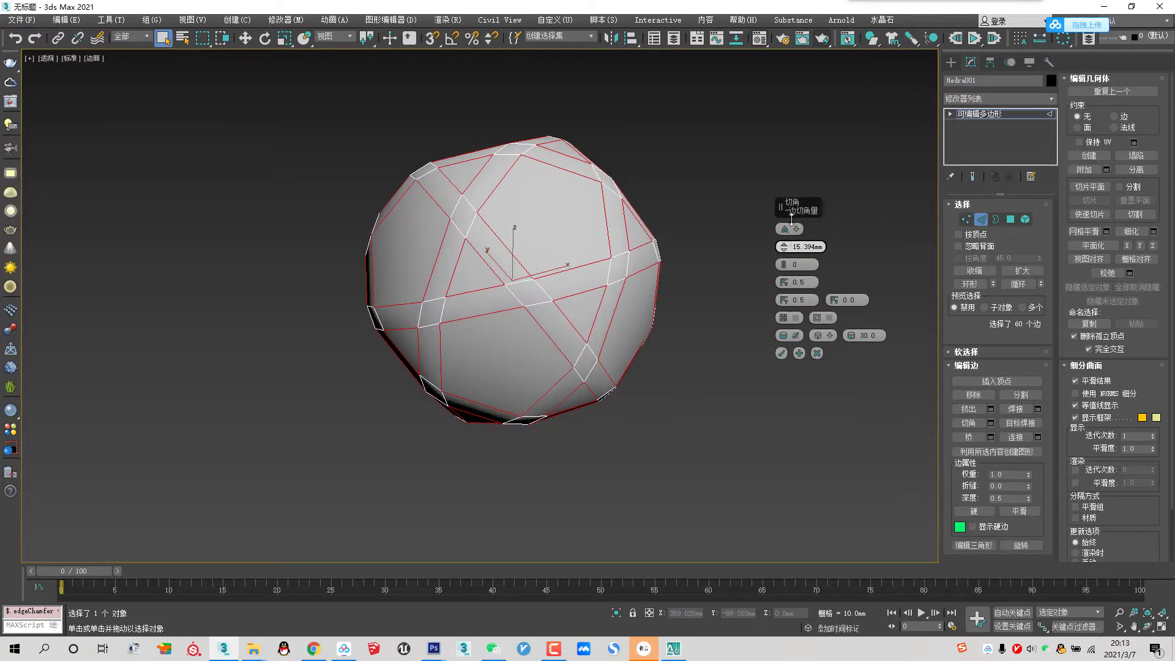
{"action": "double_click", "coordinate": [814, 247]}
{"action": "type", "text": "15"}
{"action": "key", "text": "Return"}
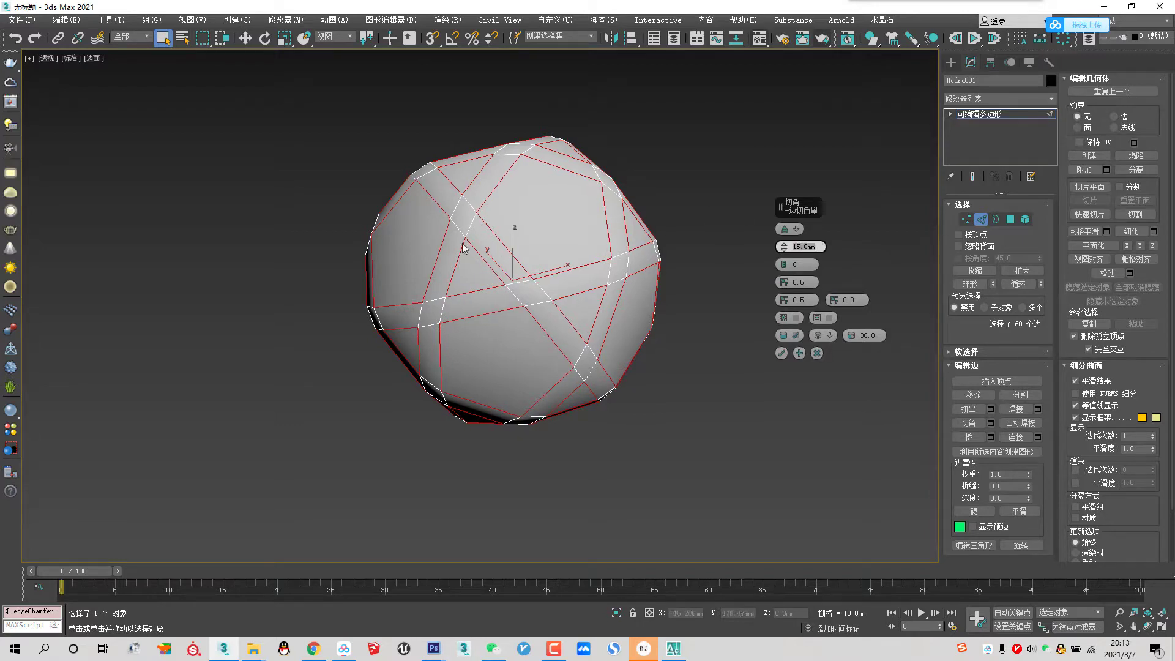
{"action": "left_click", "coordinate": [782, 354]}
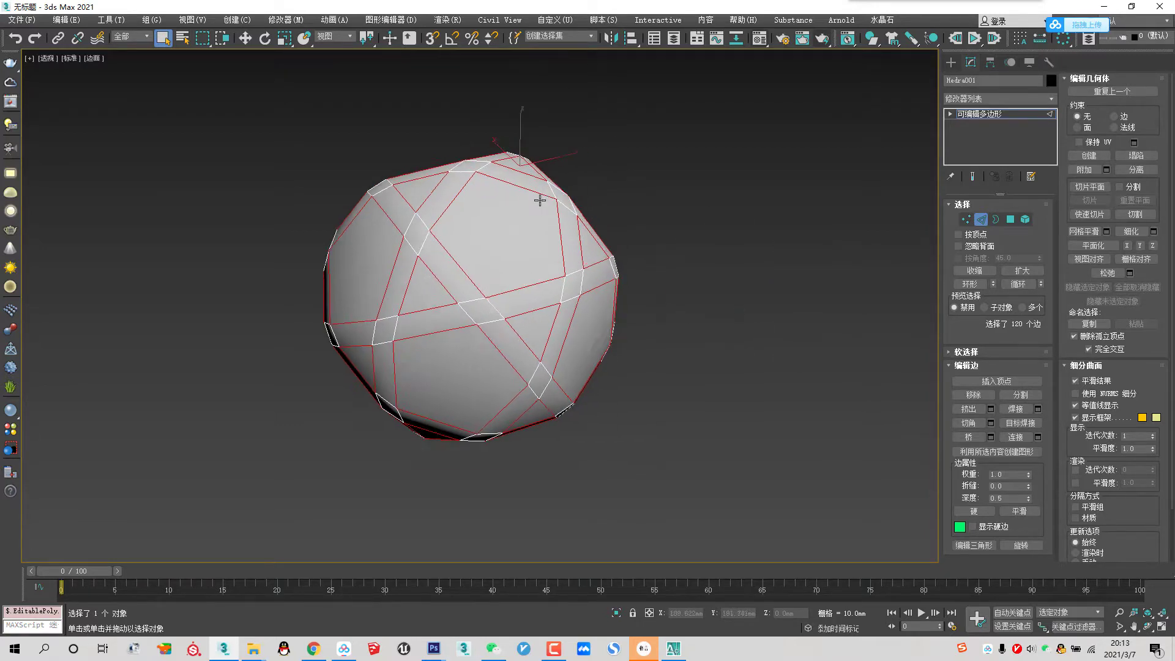
Step: Split the mesh along the chamfered edges and switch to Element mode
{"action": "scroll", "coordinate": [532, 215], "scroll_direction": "up", "scroll_amount": 5}
{"action": "scroll", "coordinate": [532, 241], "scroll_direction": "down", "scroll_amount": 3}
{"action": "scroll", "coordinate": [517, 242], "scroll_direction": "down", "scroll_amount": 3}
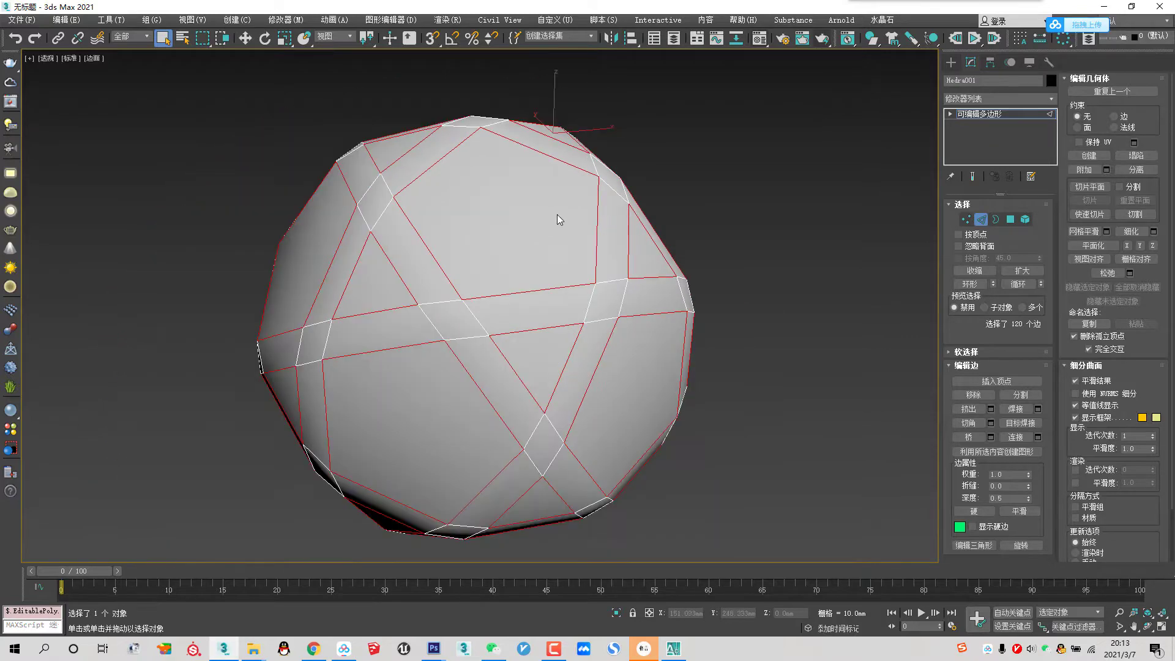
{"action": "scroll", "coordinate": [559, 216], "scroll_direction": "down", "scroll_amount": 1}
{"action": "scroll", "coordinate": [553, 221], "scroll_direction": "down", "scroll_amount": 1}
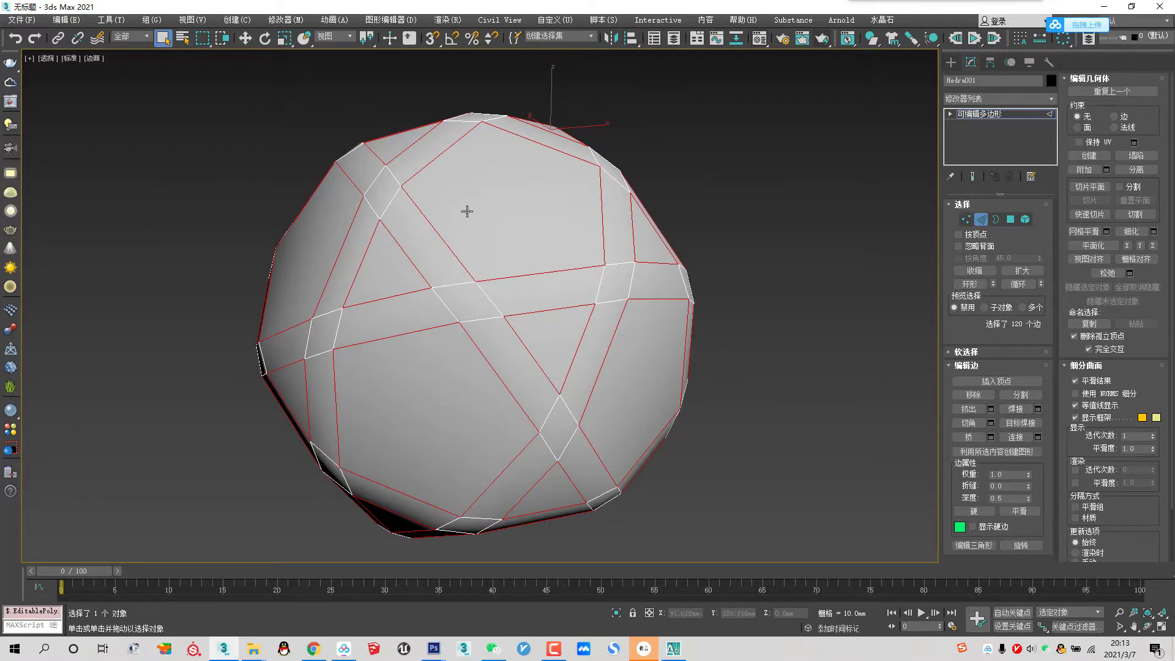
{"action": "left_click", "coordinate": [1021, 395]}
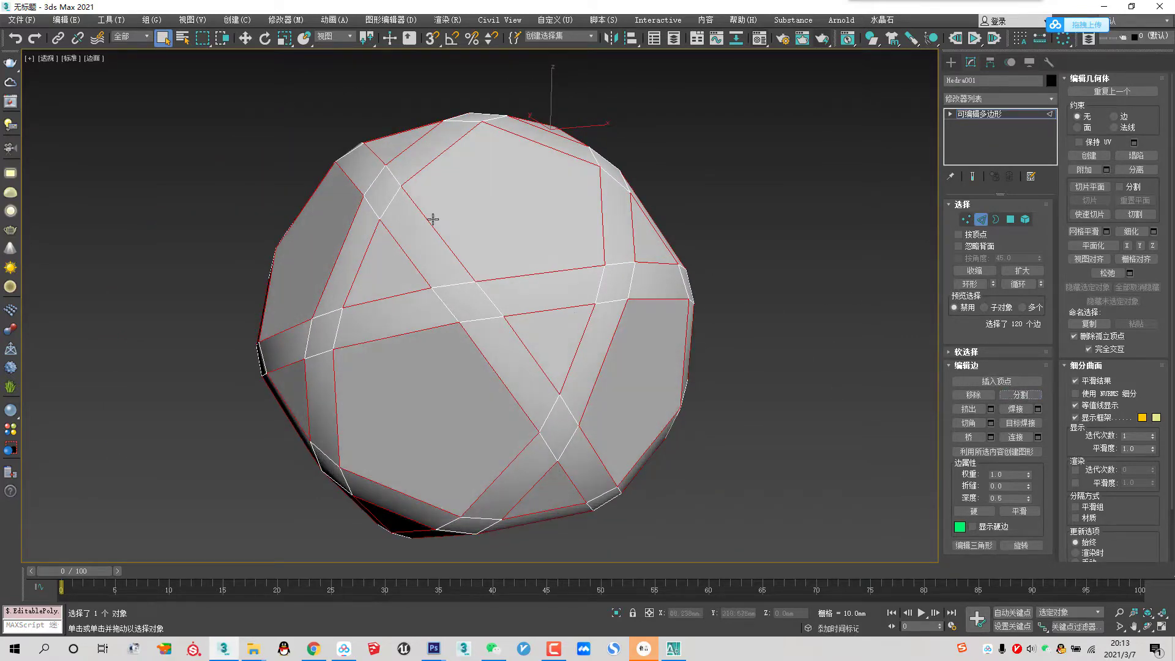
{"action": "left_click", "coordinate": [1025, 219]}
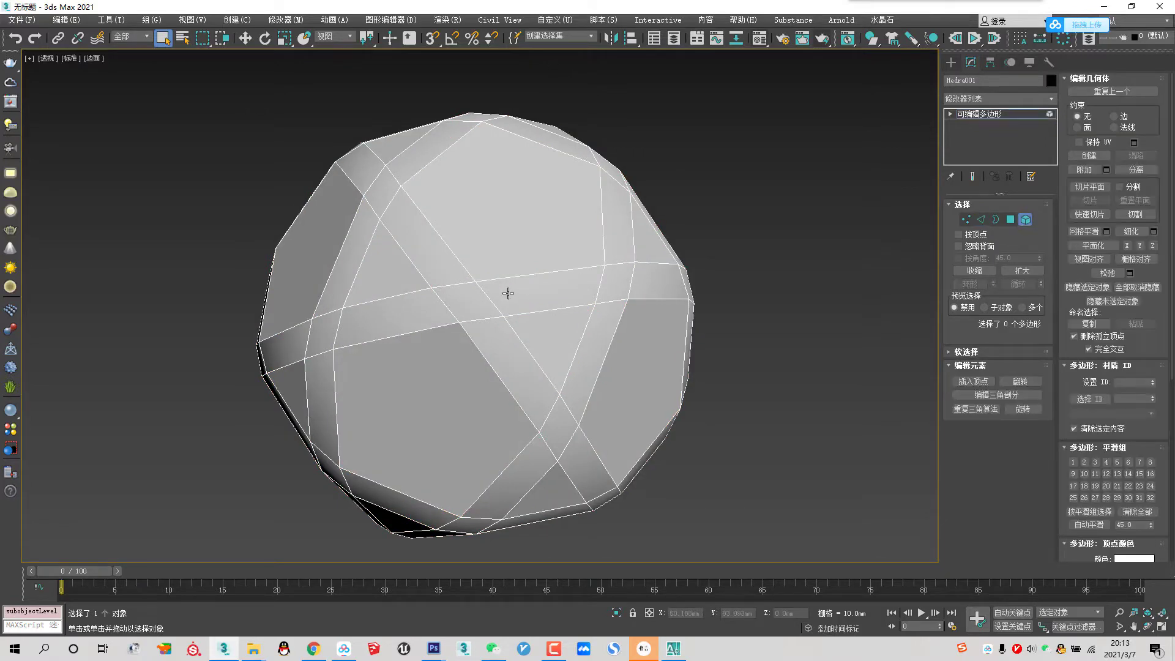
Step: Delete the faces between the bands to preview, then undo back to the plain sphere
{"action": "left_click", "coordinate": [490, 299]}
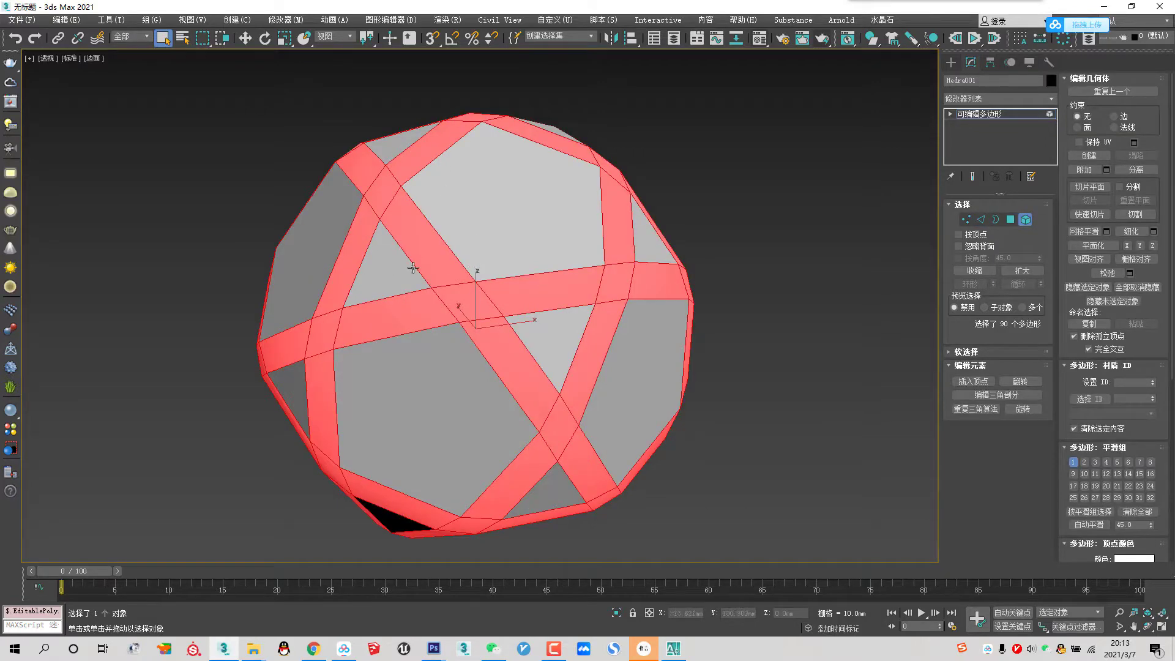
{"action": "key", "text": "ctrl+i"}
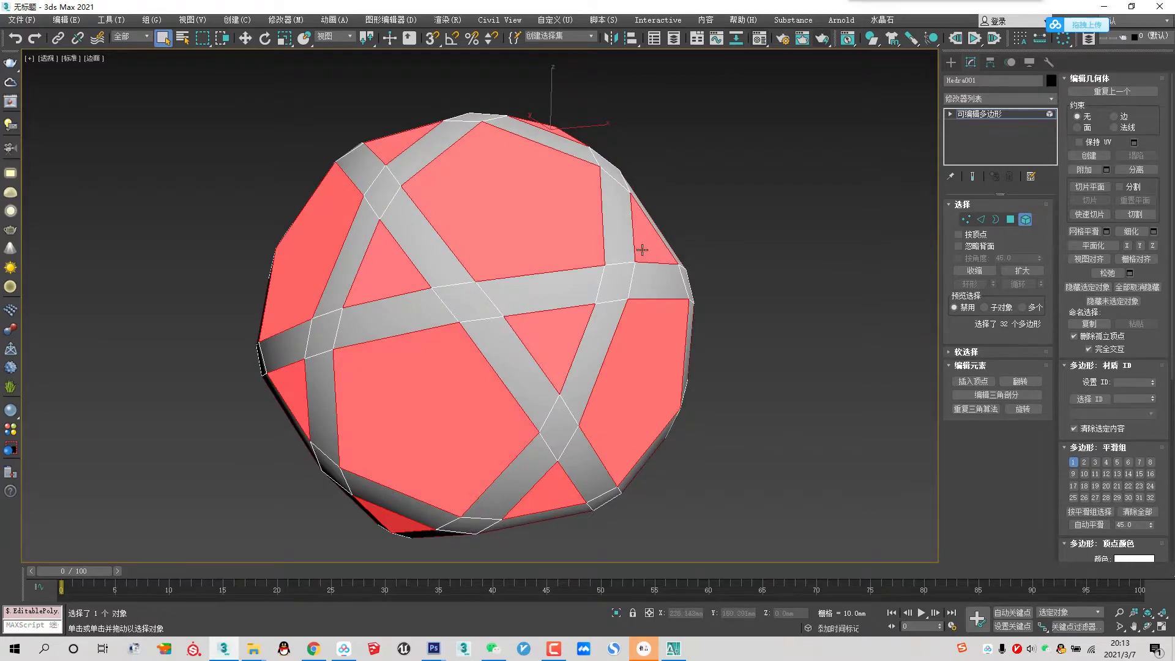
{"action": "key", "text": "Delete"}
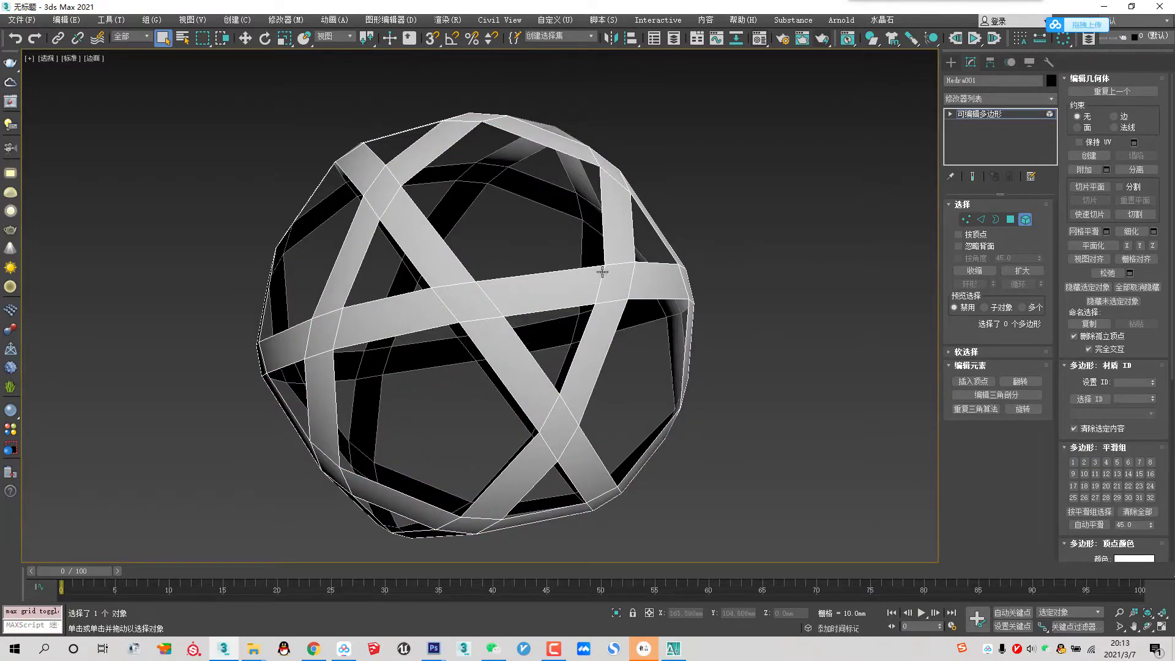
{"action": "mouse_move", "coordinate": [603, 270]}
{"action": "middle_mouse_down", "text": "alt"}
{"action": "mouse_move", "coordinate": [593, 302]}
{"action": "mouse_move", "coordinate": [732, 251]}
{"action": "mouse_move", "coordinate": [650, 247]}
{"action": "mouse_move", "coordinate": [637, 231]}
{"action": "mouse_move", "coordinate": [601, 247]}
{"action": "middle_mouse_up", "text": "alt"}
{"action": "key", "text": "ctrl+z"}
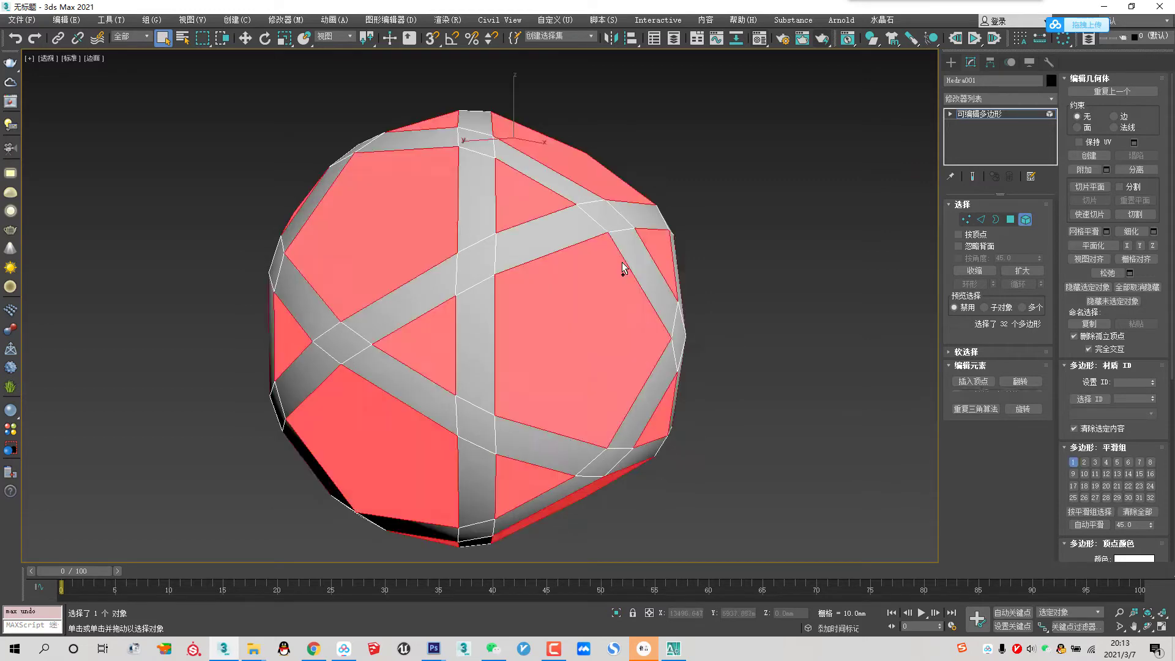
{"action": "key", "text": "ctrl+z"}
{"action": "key", "text": "ctrl+z"}
{"action": "key", "text": "ctrl+z"}
{"action": "key", "text": "ctrl+z"}
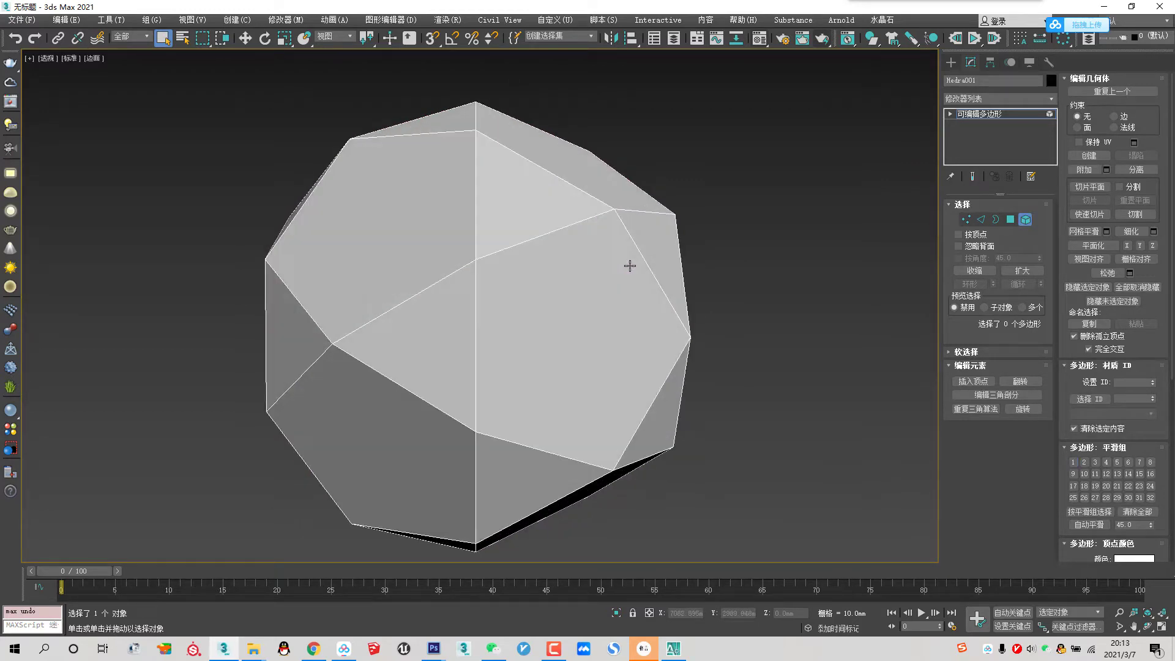
Step: Try a 20 mm edge chamfer, then undo it
{"action": "left_click", "coordinate": [980, 219]}
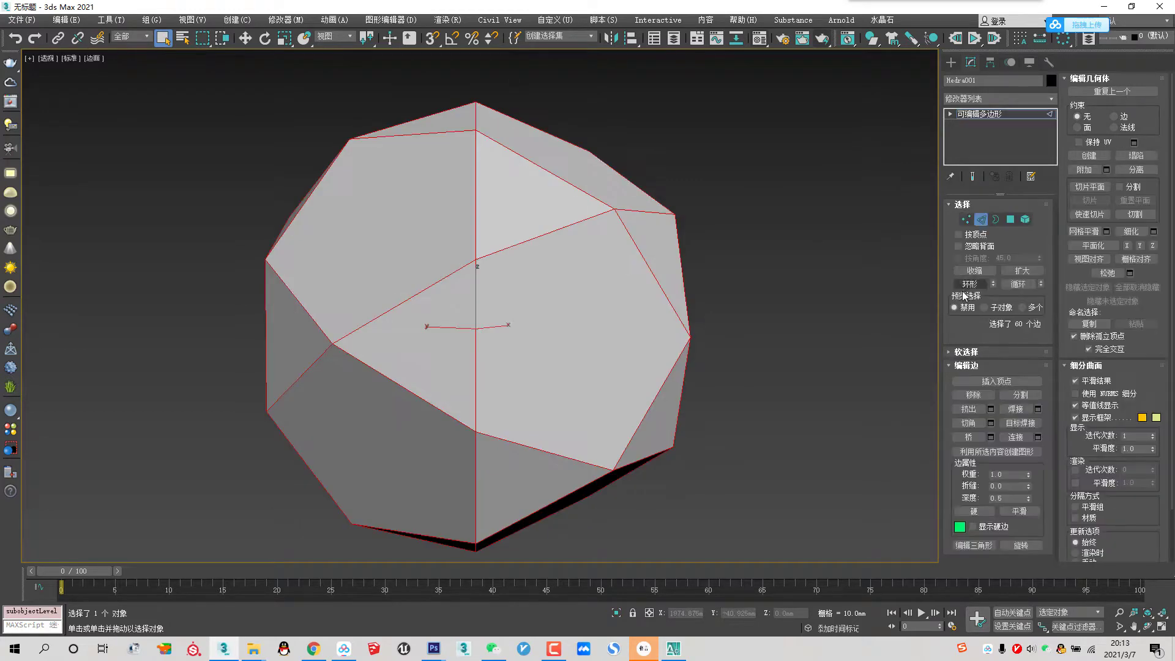
{"action": "left_click", "coordinate": [991, 423]}
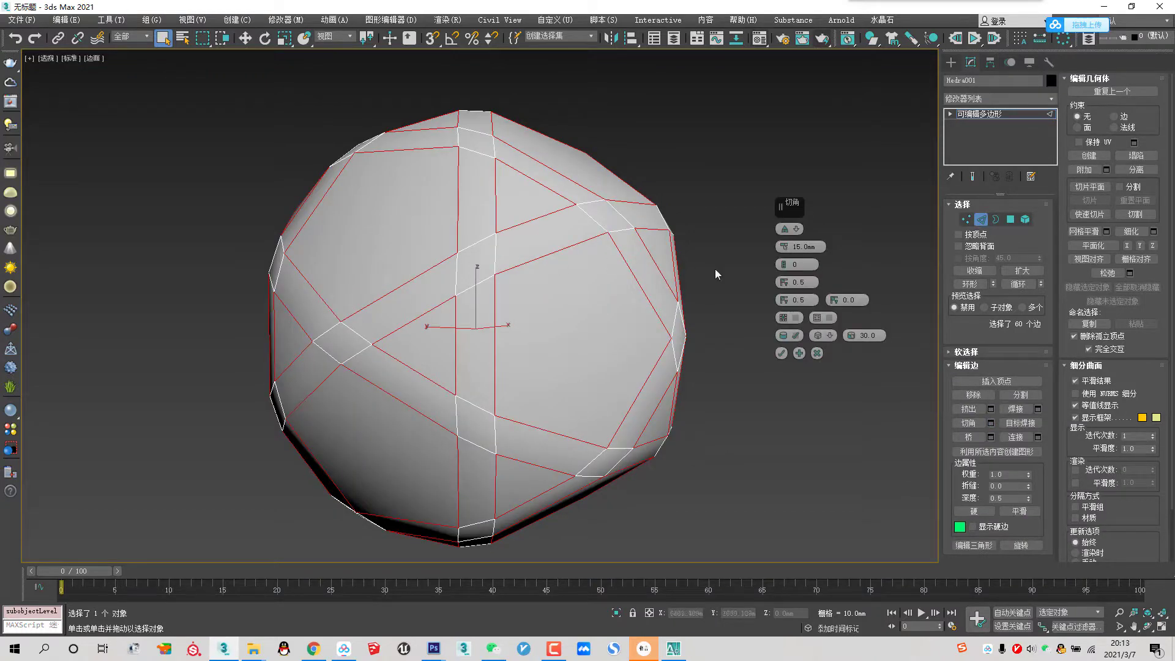
{"action": "left_click", "coordinate": [823, 247]}
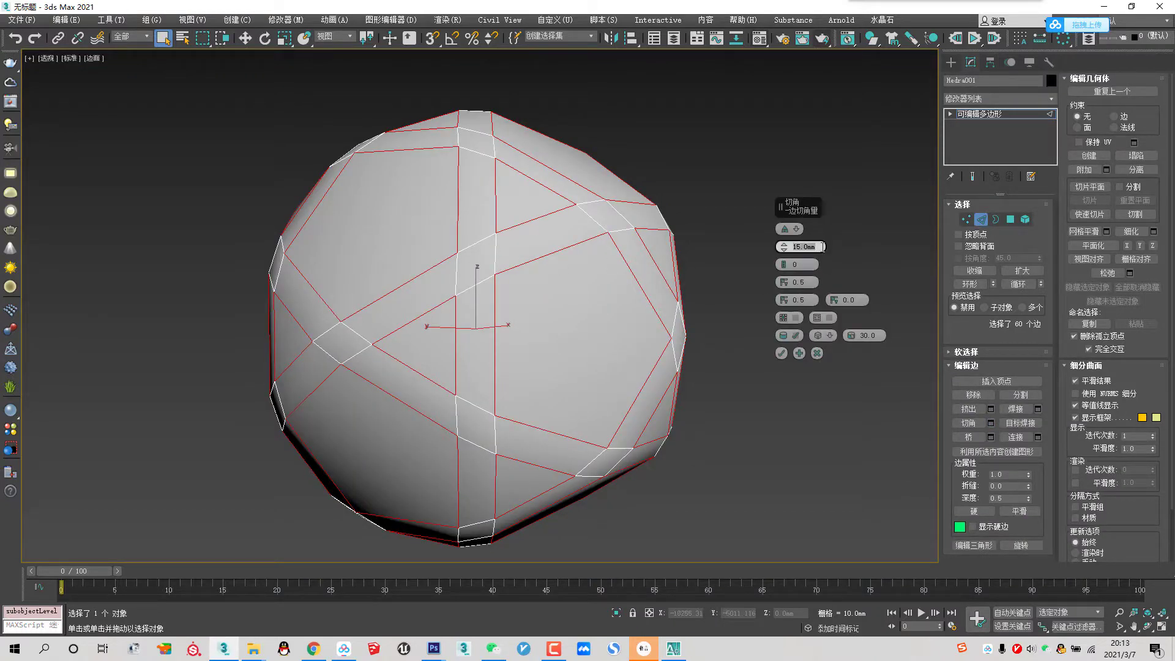
{"action": "type", "text": "20"}
{"action": "key", "text": "Return"}
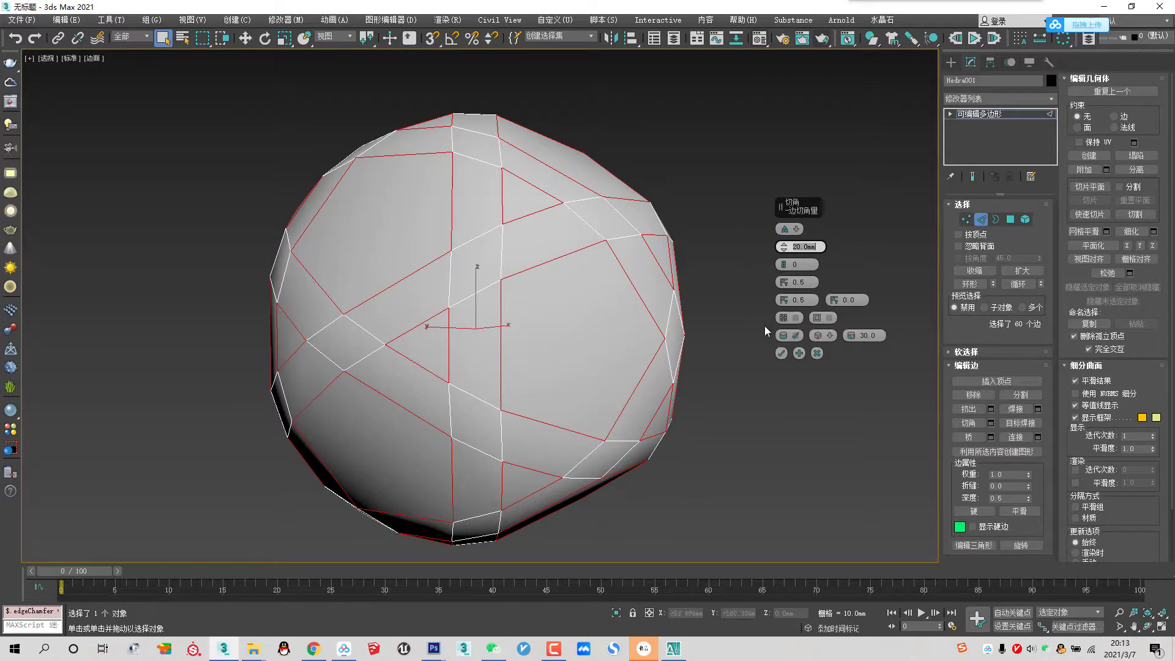
{"action": "left_click", "coordinate": [781, 354]}
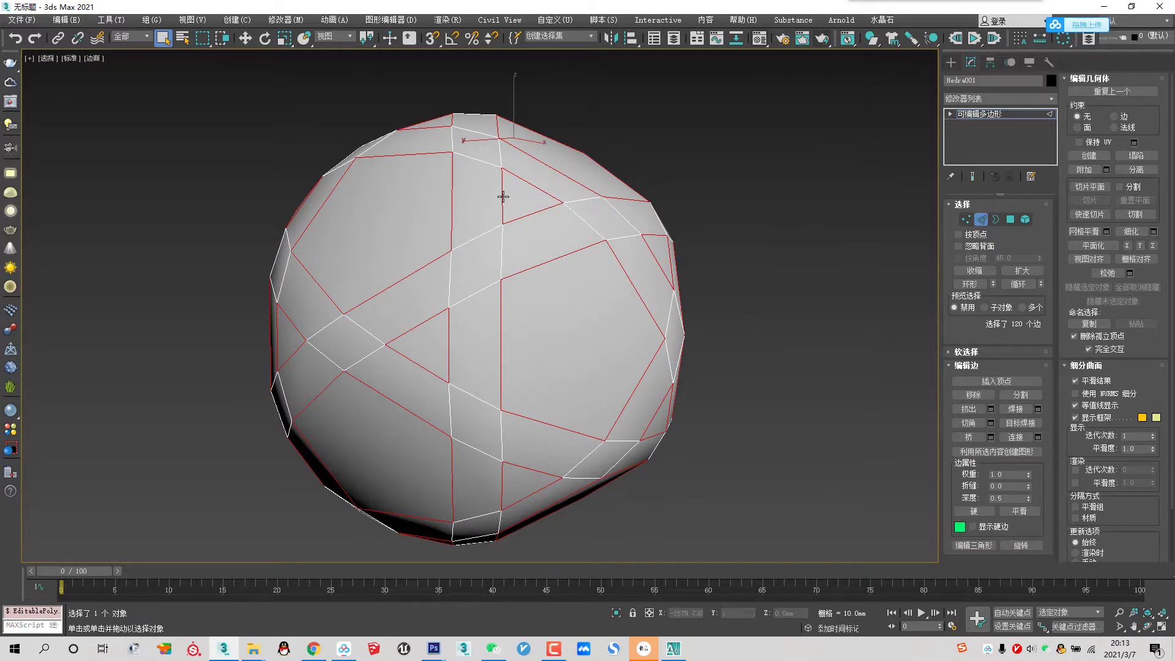
{"action": "key", "text": "ctrl+z"}
Step: Chamfer the edges again at 18 mm
{"action": "left_click", "coordinate": [990, 423]}
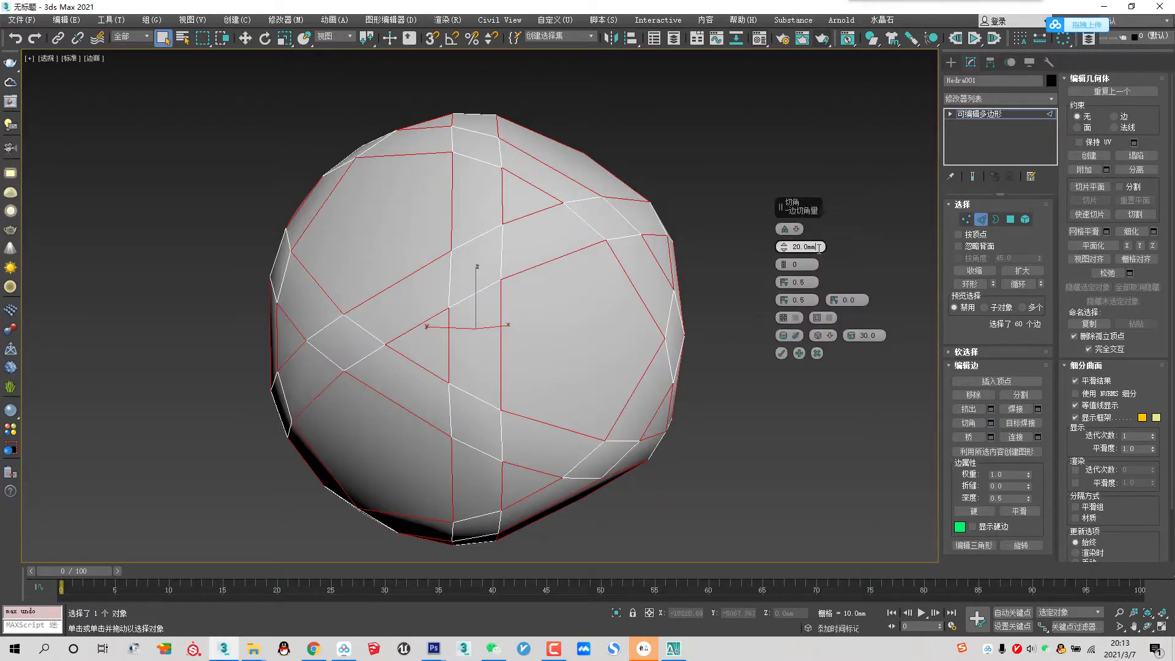
{"action": "double_click", "coordinate": [803, 246]}
{"action": "type", "text": "18"}
{"action": "key", "text": "Return"}
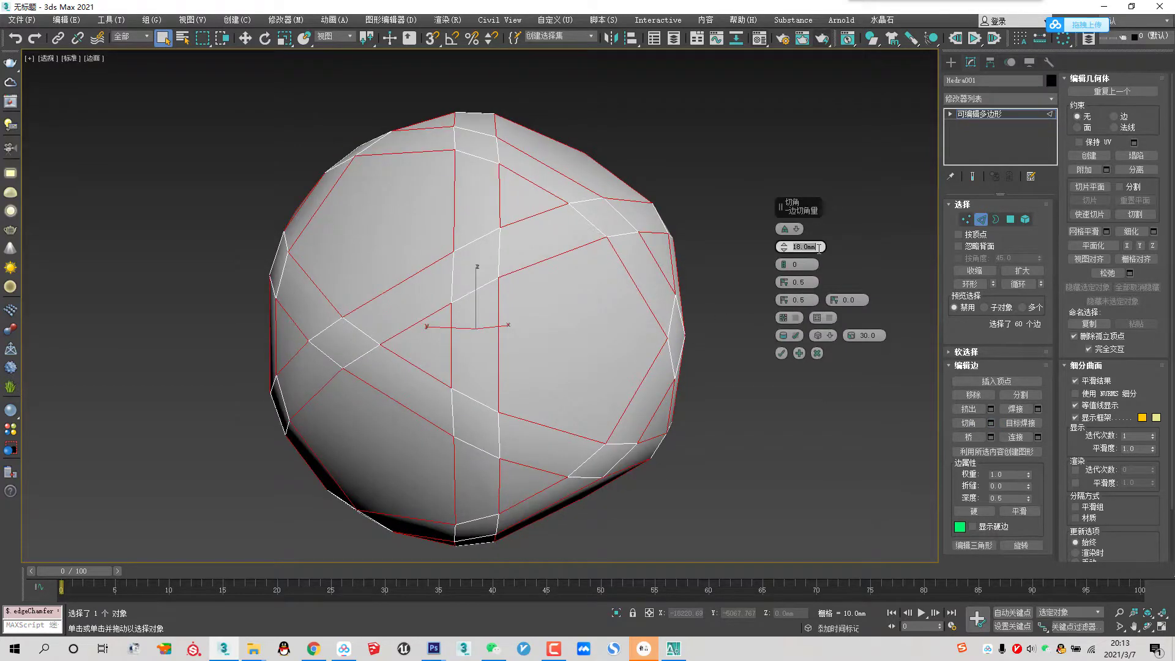
{"action": "left_click", "coordinate": [780, 353]}
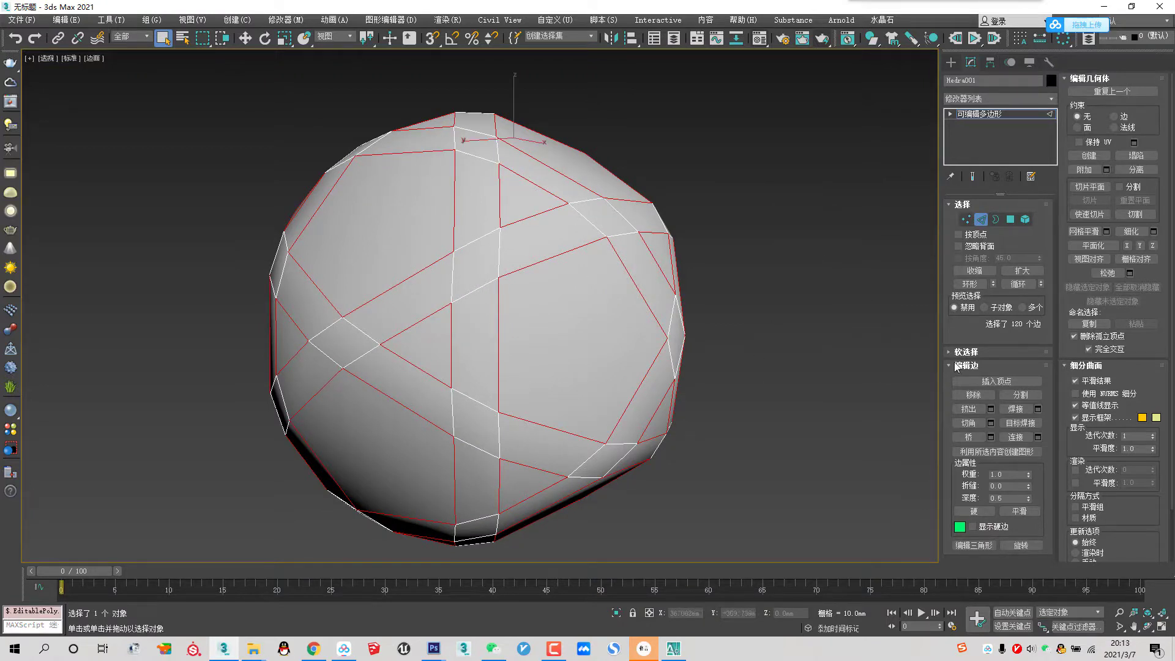
Step: Split off the bands, select them, invert and delete the 32 in-between faces
{"action": "left_click", "coordinate": [1020, 395]}
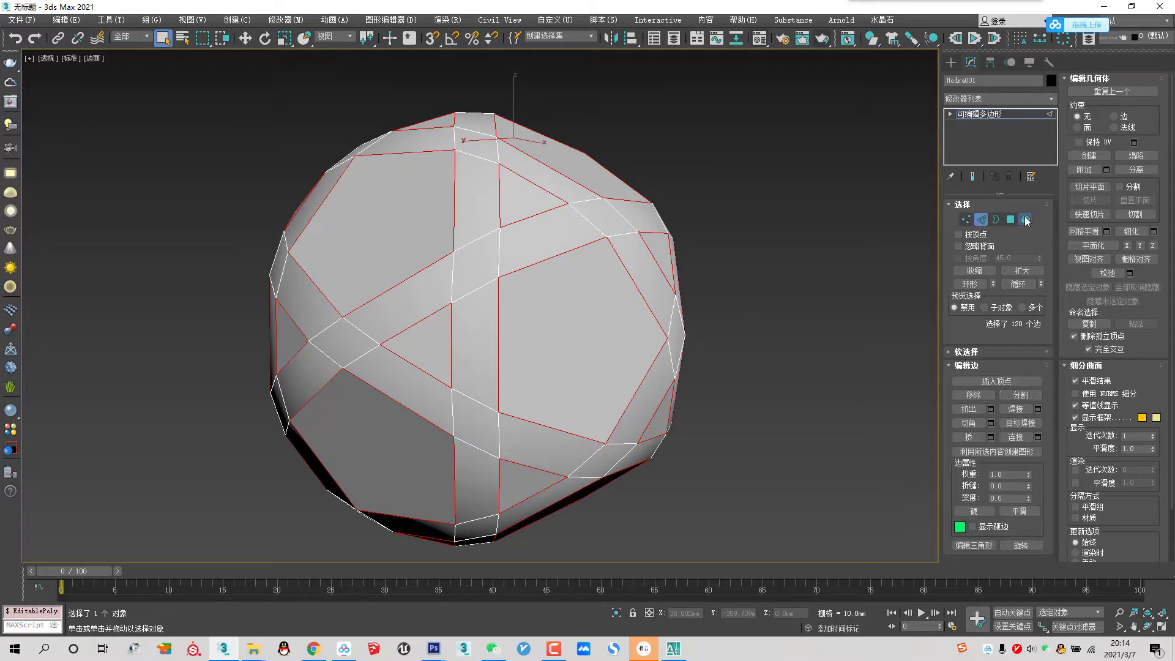
{"action": "left_click", "coordinate": [1026, 220]}
{"action": "left_click", "coordinate": [567, 252]}
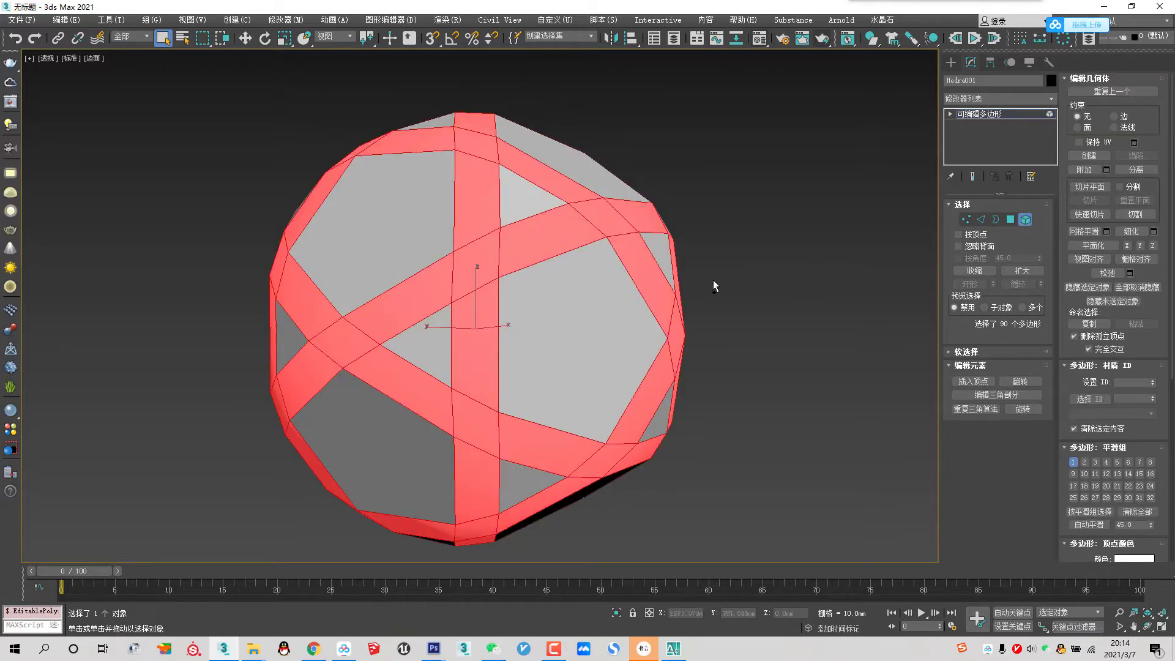
{"action": "left_click", "coordinate": [1025, 221]}
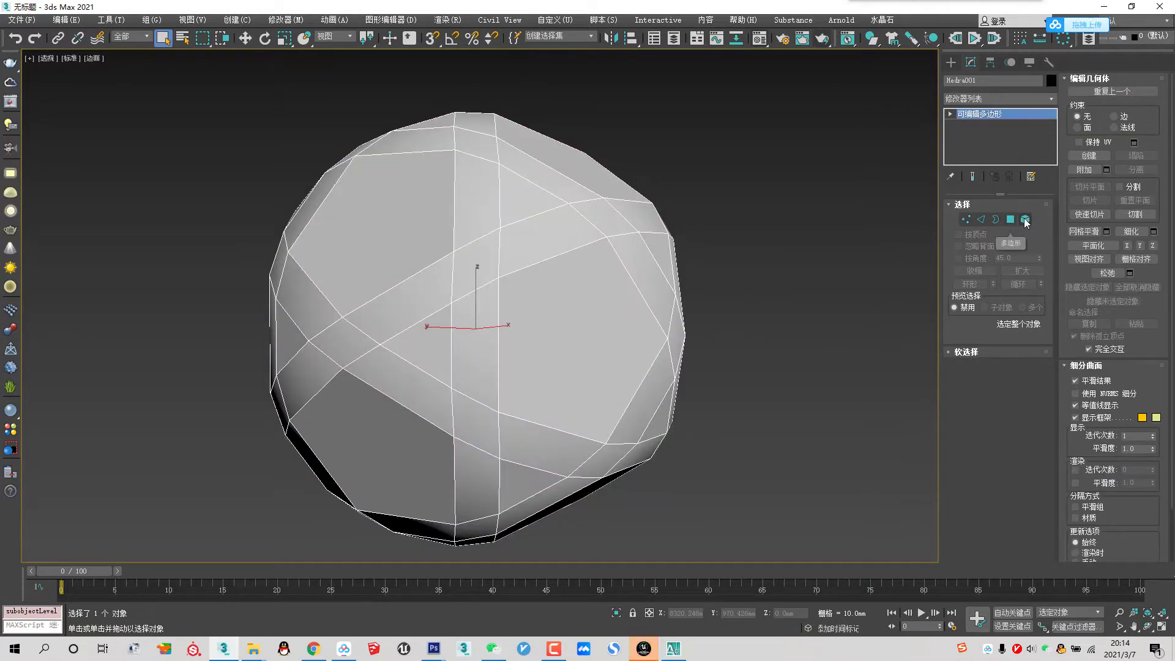
{"action": "left_click", "coordinate": [1010, 219]}
{"action": "key", "text": "ctrl+i"}
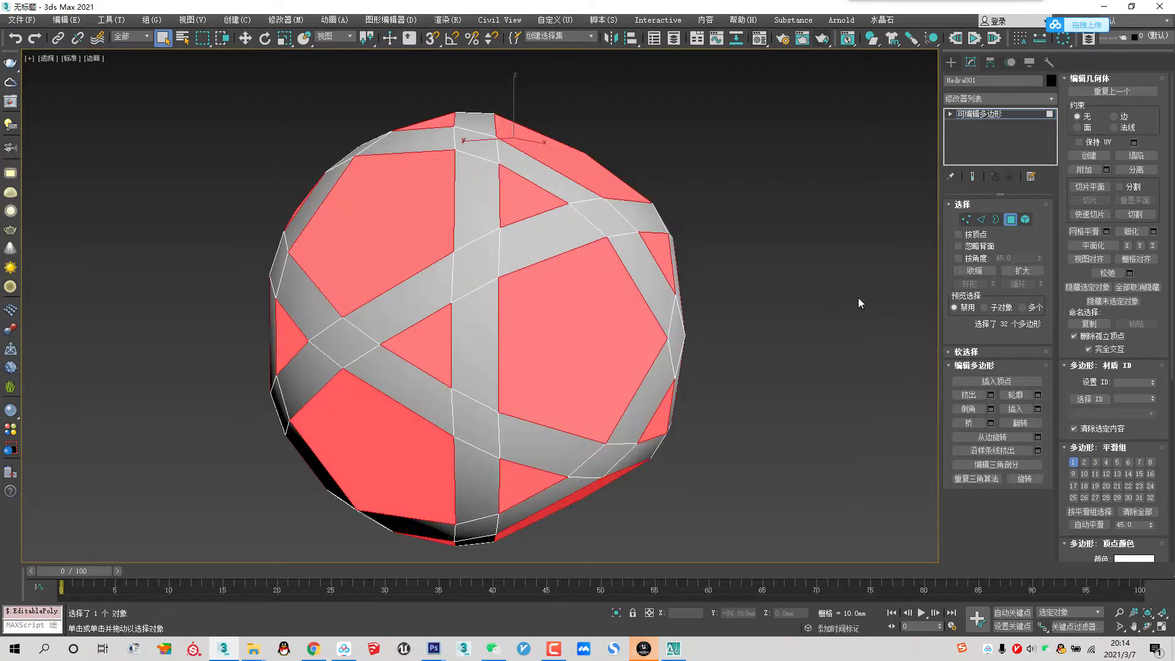
{"action": "key", "text": "Delete"}
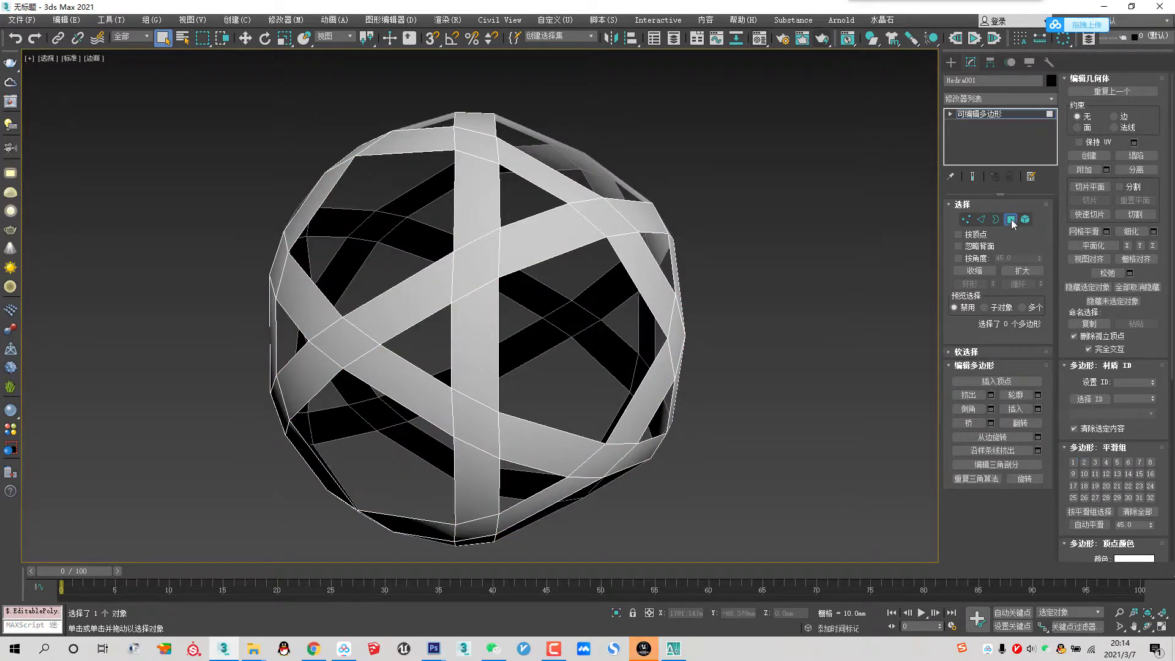
{"action": "left_click", "coordinate": [1010, 219]}
Step: Add a Shell modifier with Outer Amount set to 0
{"action": "left_click", "coordinate": [990, 93]}
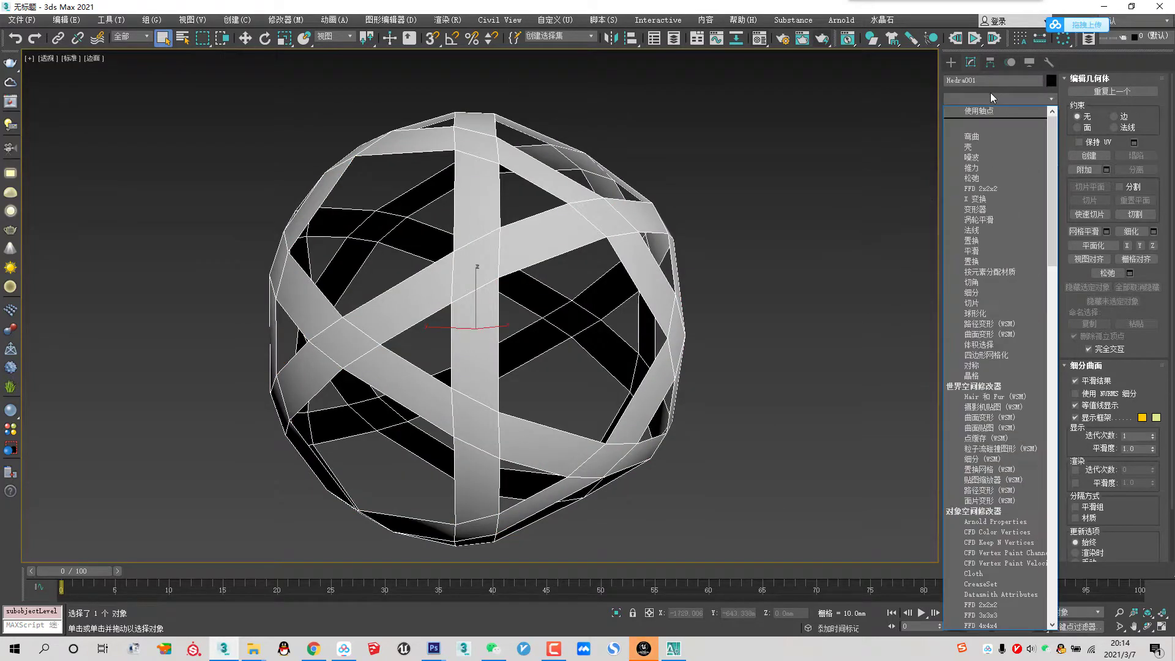
{"action": "left_click", "coordinate": [985, 148]}
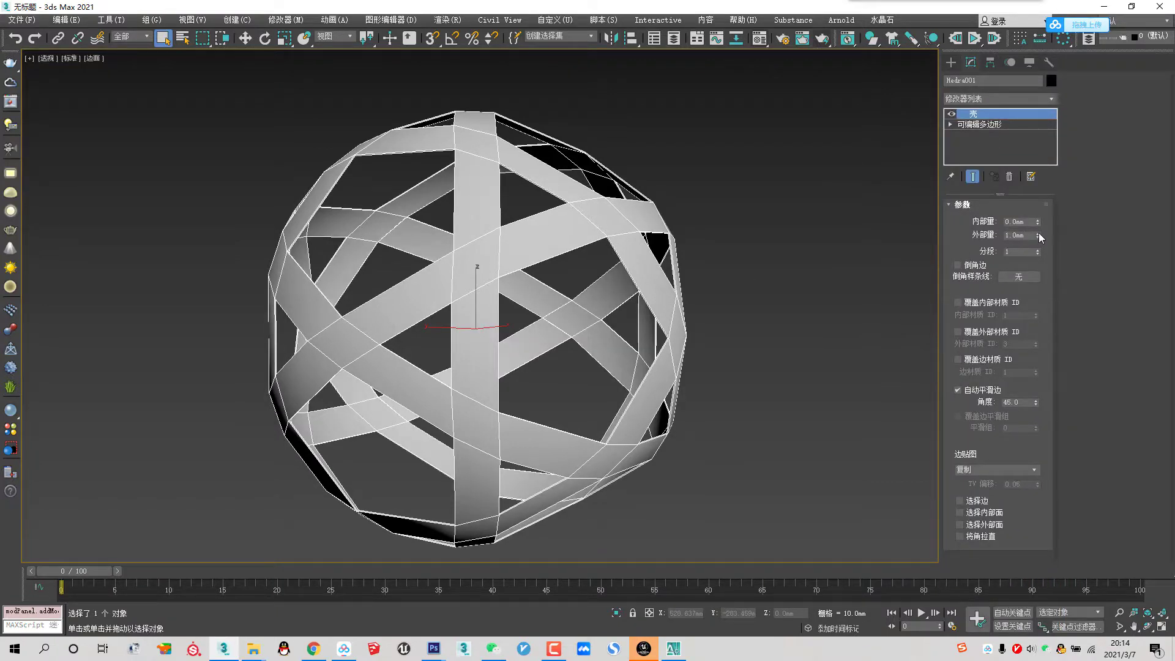
{"action": "left_click_drag", "start_coordinate": [1038, 222], "coordinate": [1037, 153]}
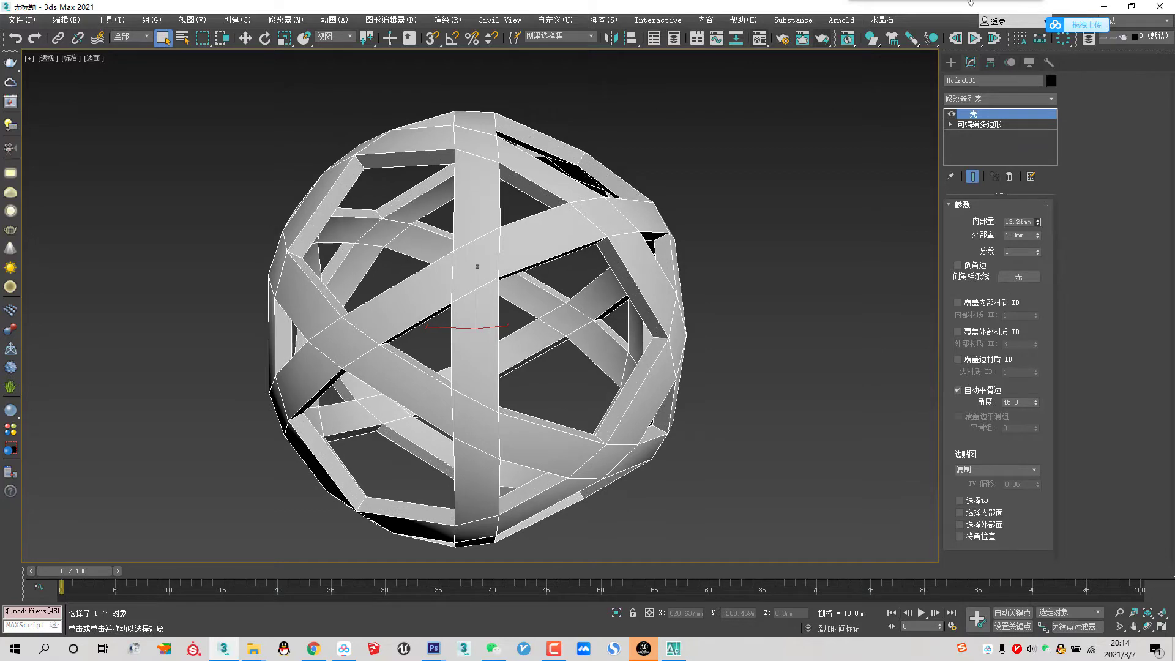
{"action": "right_click", "coordinate": [1038, 236]}
{"action": "scroll", "coordinate": [517, 211], "scroll_direction": "up", "scroll_amount": 5}
{"action": "scroll", "coordinate": [678, 196], "scroll_direction": "up", "scroll_amount": 5}
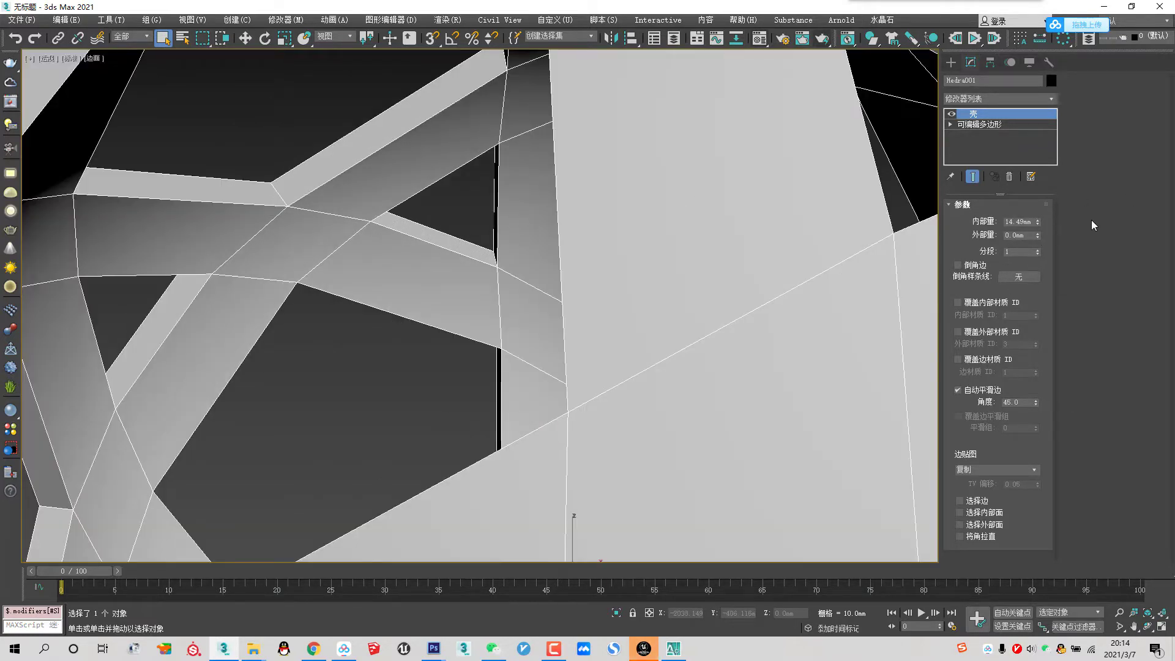
Step: Set the Shell Inner Amount to 30 mm
{"action": "mouse_move", "coordinate": [1037, 221]}
{"action": "left_mouse_down"}
{"action": "mouse_move", "coordinate": [962, 145]}
{"action": "mouse_move", "coordinate": [879, 647]}
{"action": "left_mouse_up"}
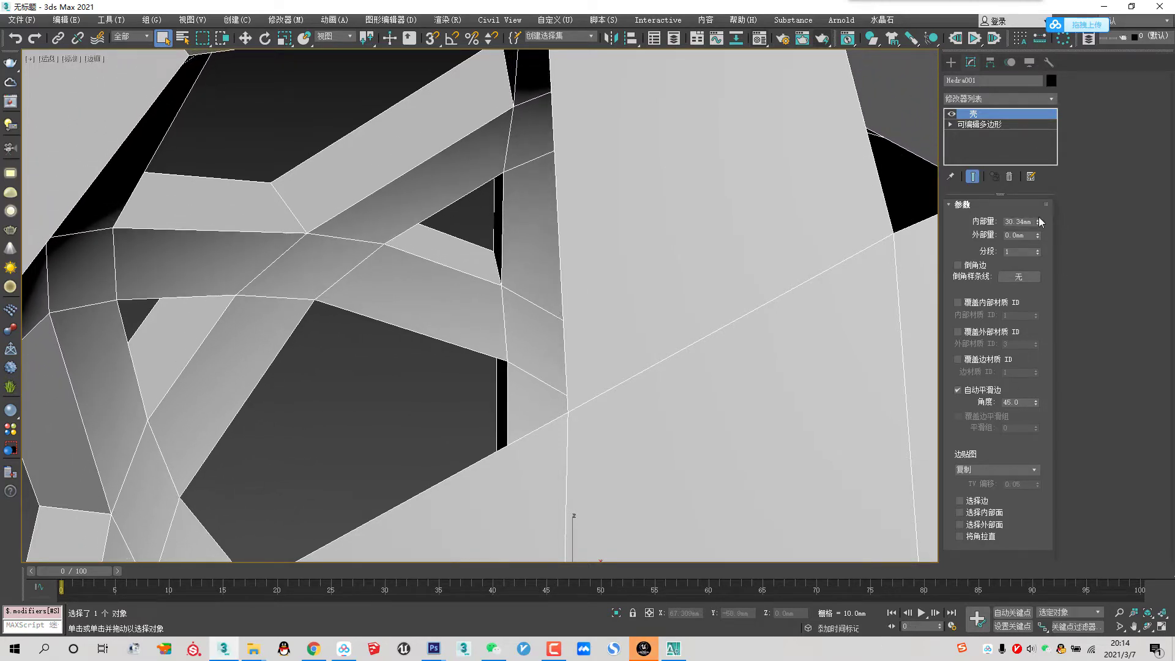
{"action": "double_click", "coordinate": [1017, 223]}
{"action": "type", "text": "0"}
{"action": "key", "text": "Return"}
{"action": "scroll", "coordinate": [606, 341], "scroll_direction": "down", "scroll_amount": 5}
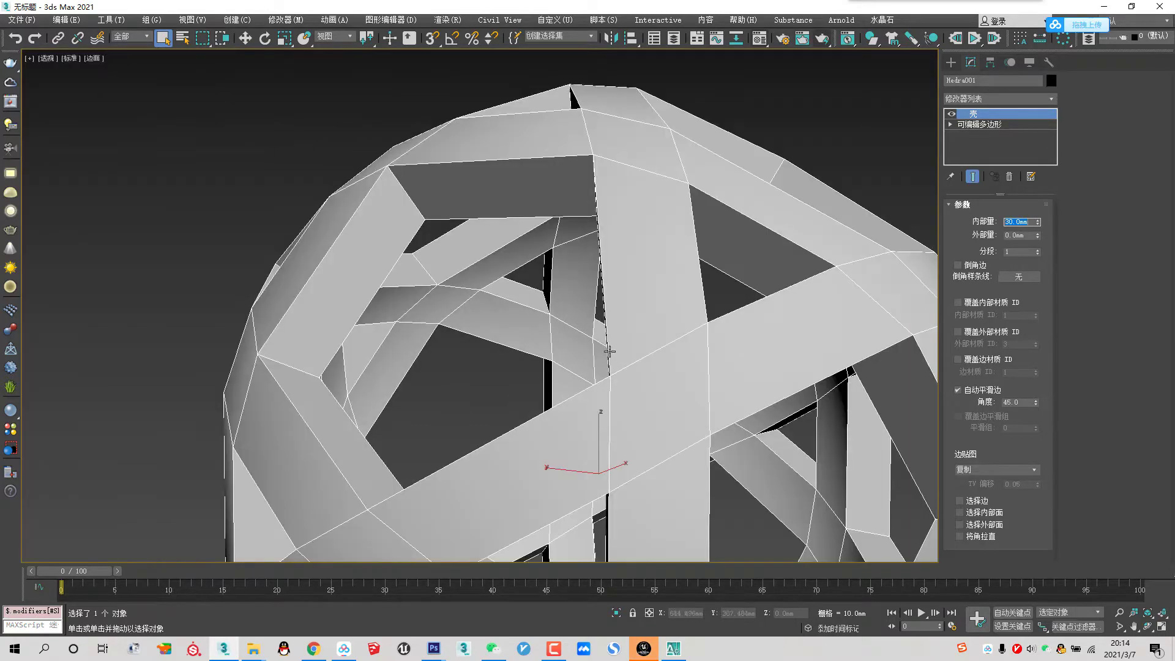
{"action": "scroll", "coordinate": [600, 345], "scroll_direction": "down", "scroll_amount": 3}
{"action": "middle_click_drag", "start_coordinate": [600, 344], "coordinate": [595, 323], "text": "alt"}
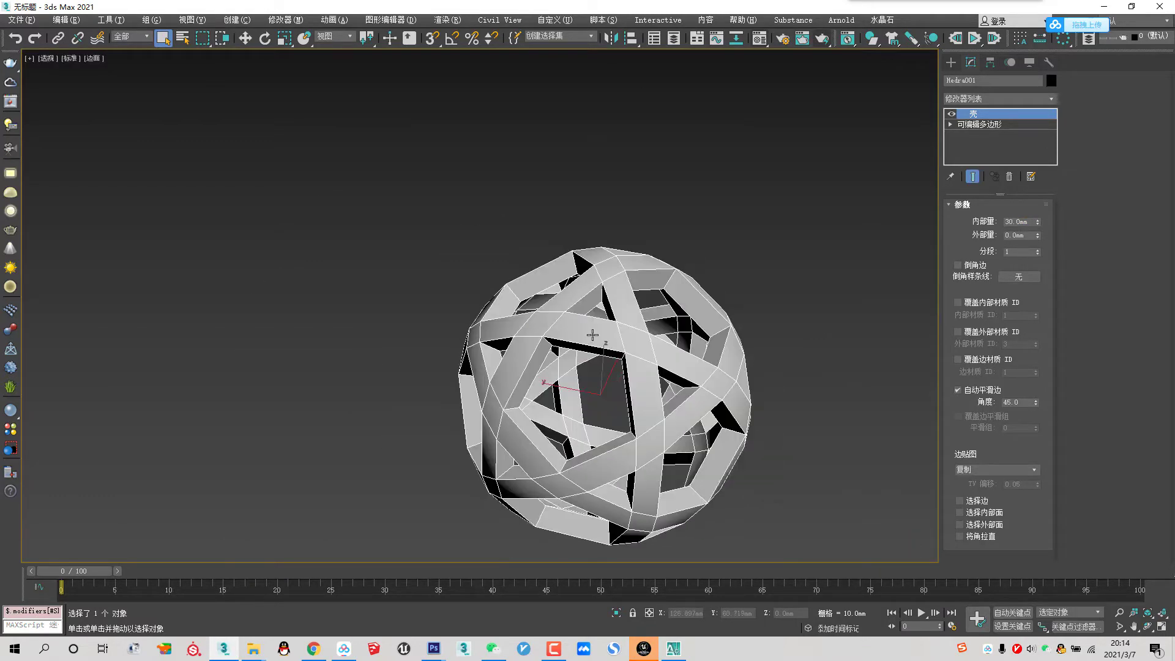
Step: Collapse the shelled lattice to an editable poly and pick one crossing diamond polygon
{"action": "right_click", "coordinate": [637, 279]}
{"action": "mouse_move", "coordinate": [667, 389]}
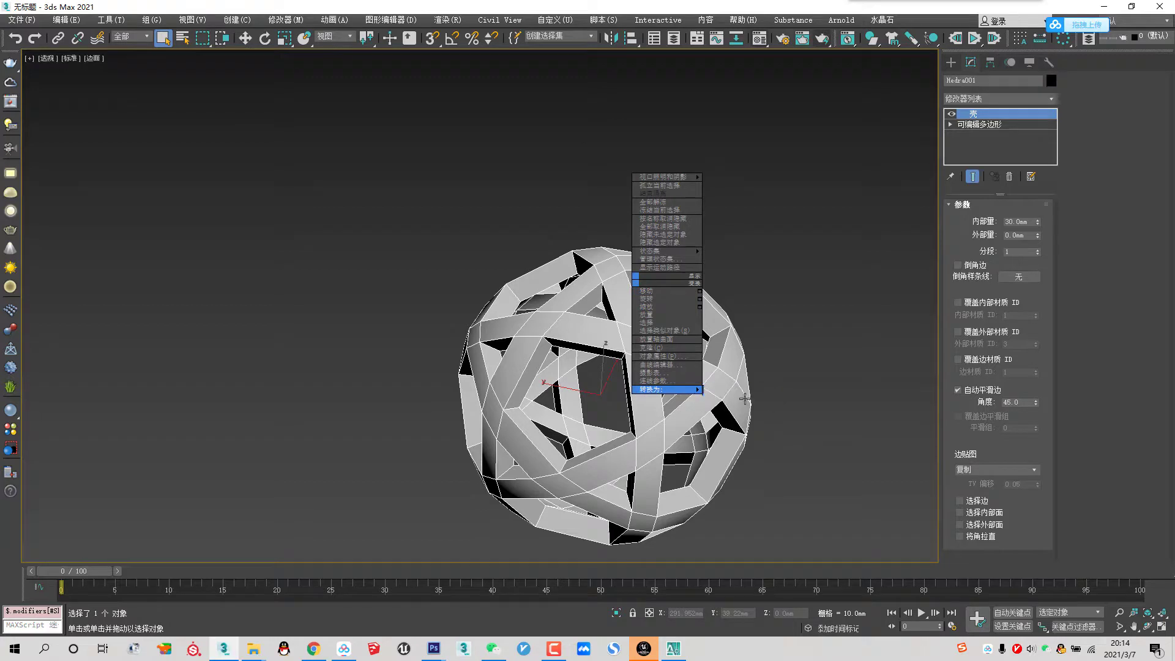
{"action": "left_click", "coordinate": [741, 397]}
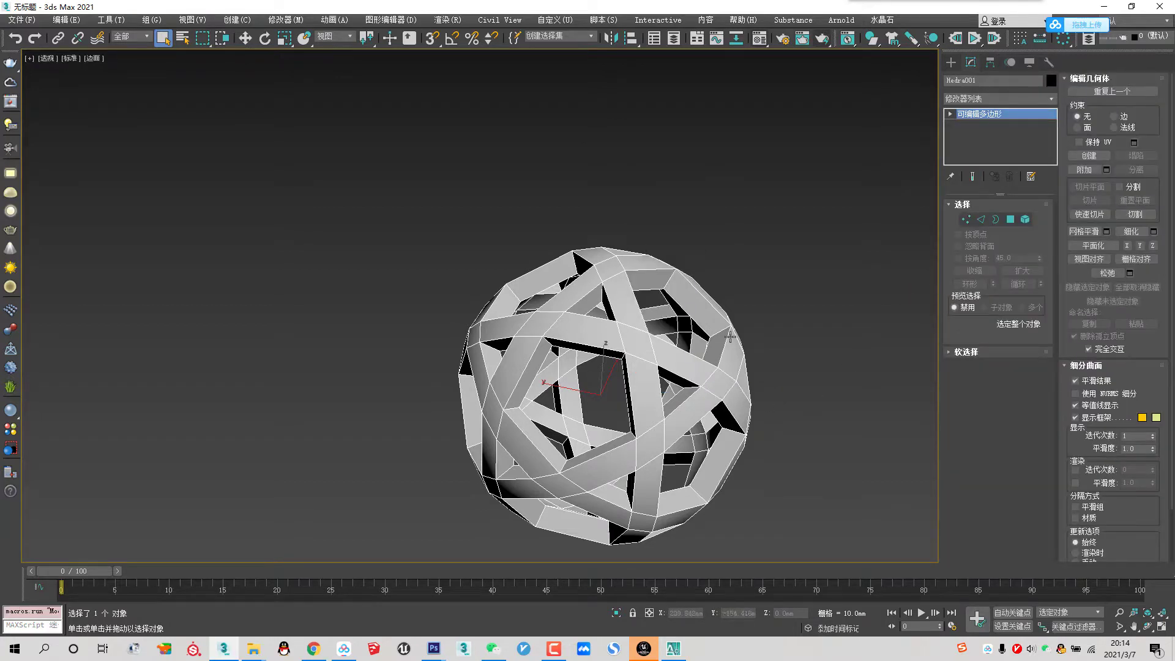
{"action": "left_click", "coordinate": [1011, 220]}
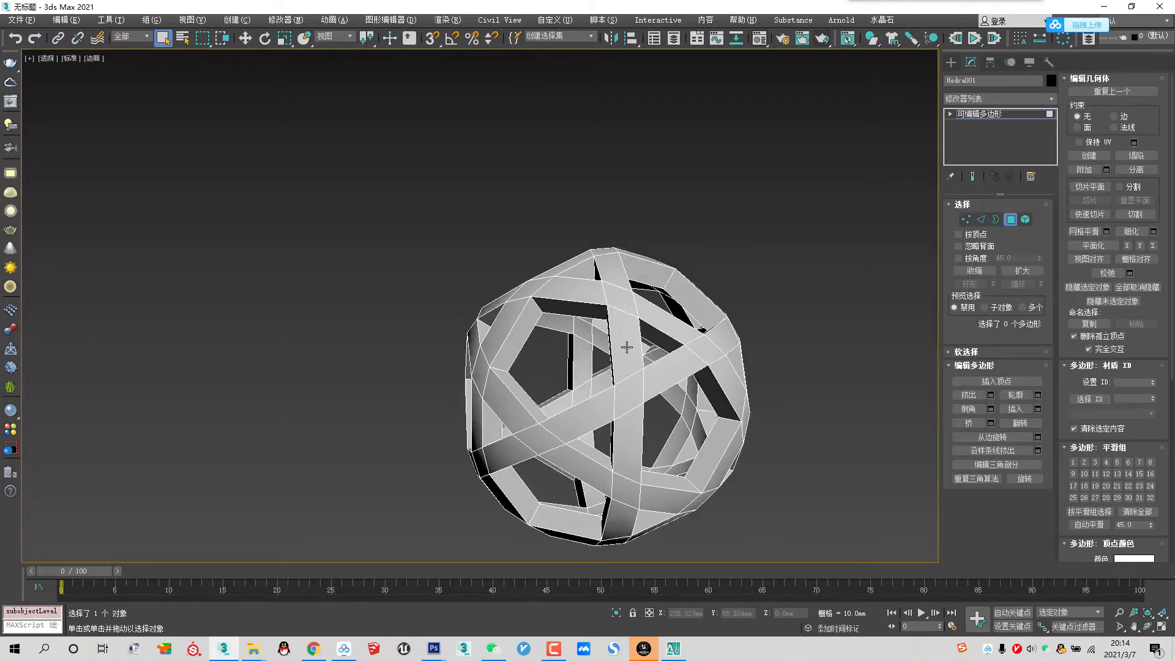
{"action": "scroll", "coordinate": [594, 384], "scroll_direction": "up", "scroll_amount": 3}
{"action": "scroll", "coordinate": [604, 384], "scroll_direction": "up", "scroll_amount": 2}
{"action": "left_click", "coordinate": [546, 368]}
{"action": "middle_click_drag", "start_coordinate": [546, 369], "coordinate": [543, 355], "text": "alt"}
Step: Select all 30 crossing diamond polygons with Modify Selection > Similar
{"action": "left_click", "coordinate": [697, 38]}
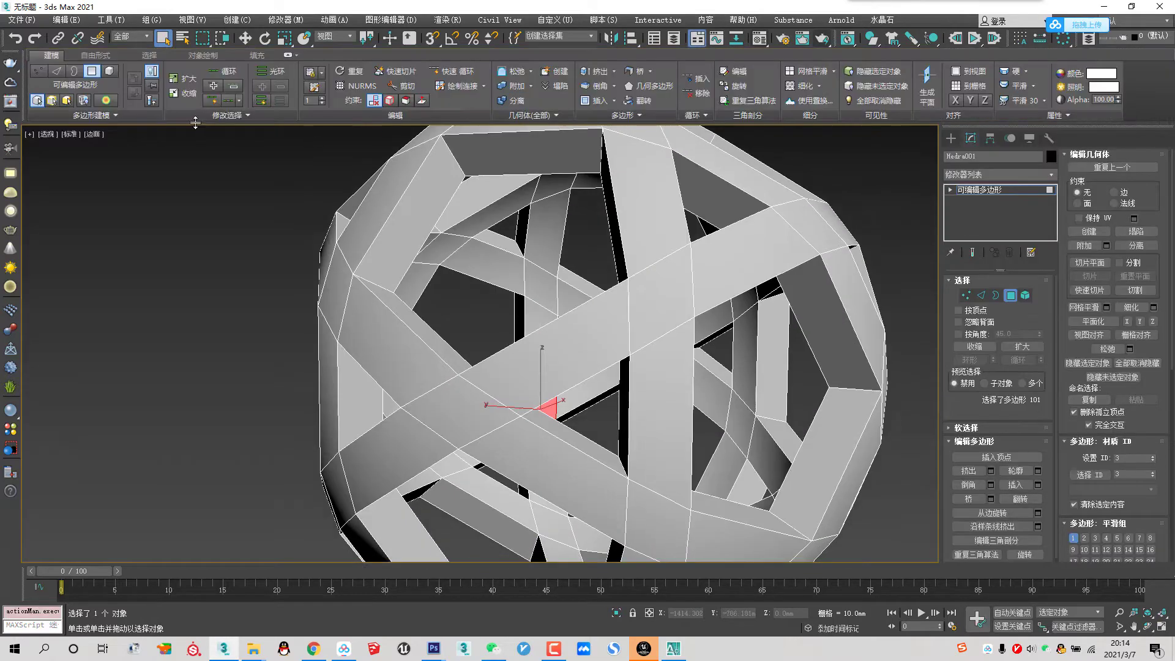
{"action": "left_click", "coordinate": [193, 117]}
{"action": "left_click", "coordinate": [203, 144]}
{"action": "scroll", "coordinate": [478, 291], "scroll_direction": "down", "scroll_amount": 3}
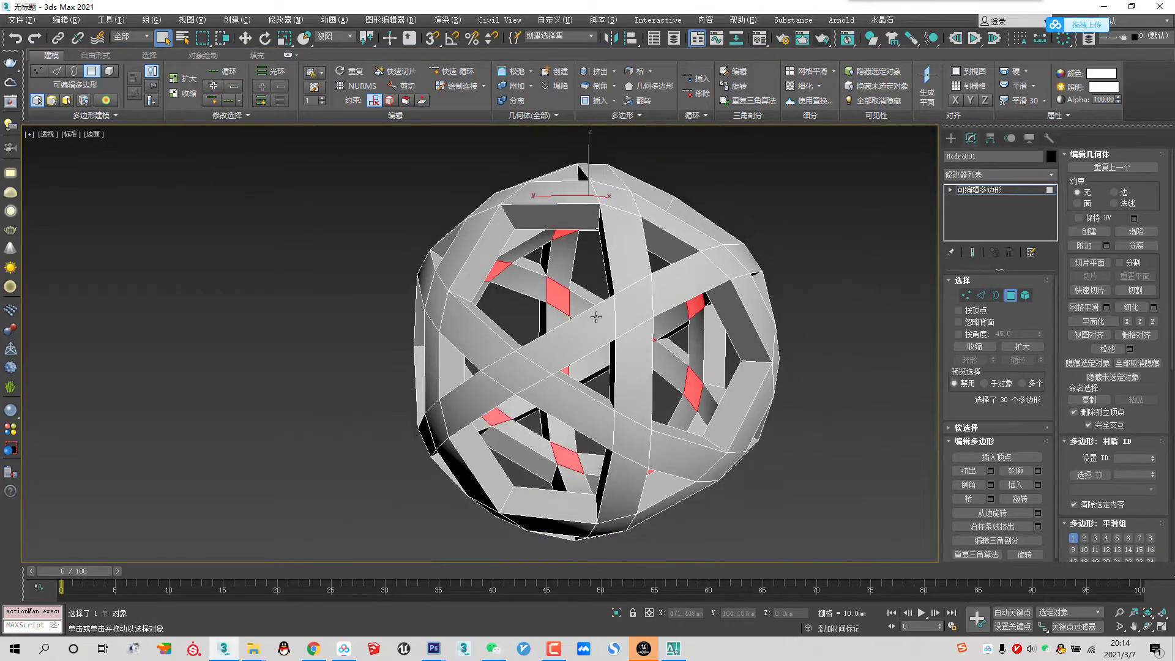
{"action": "mouse_move", "coordinate": [478, 291]}
{"action": "middle_mouse_down", "text": "alt"}
{"action": "mouse_move", "coordinate": [567, 220]}
{"action": "mouse_move", "coordinate": [480, 337]}
{"action": "middle_mouse_up", "text": "alt"}
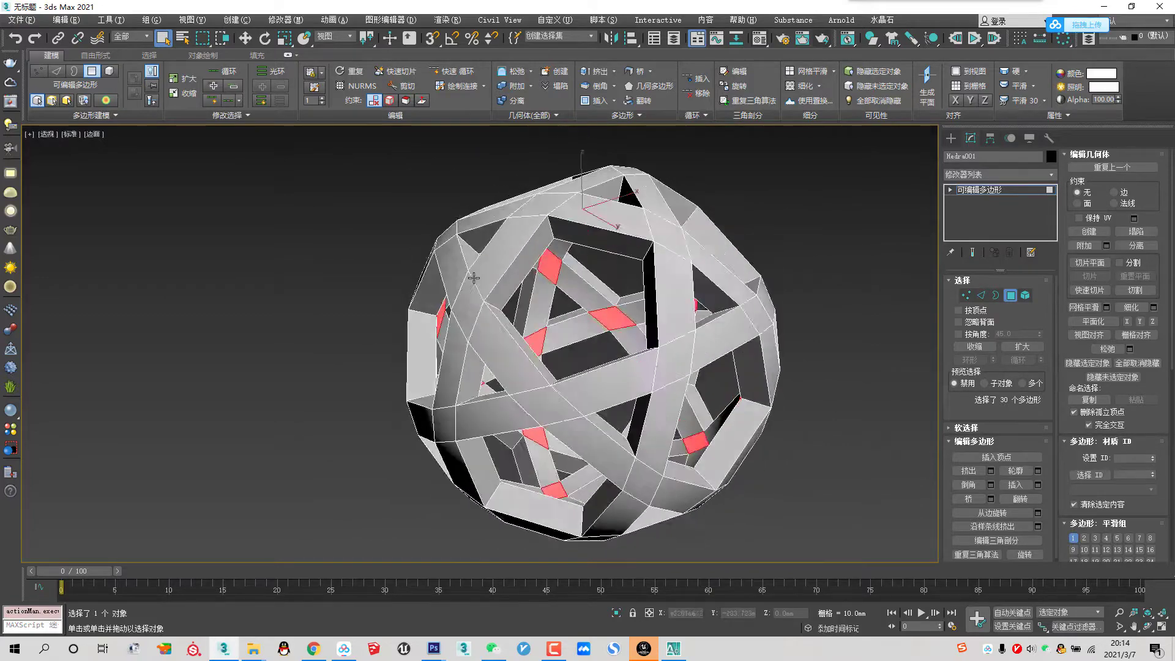
Step: In Top view, scale the diamond polygons up to 125%
{"action": "key", "text": "t"}
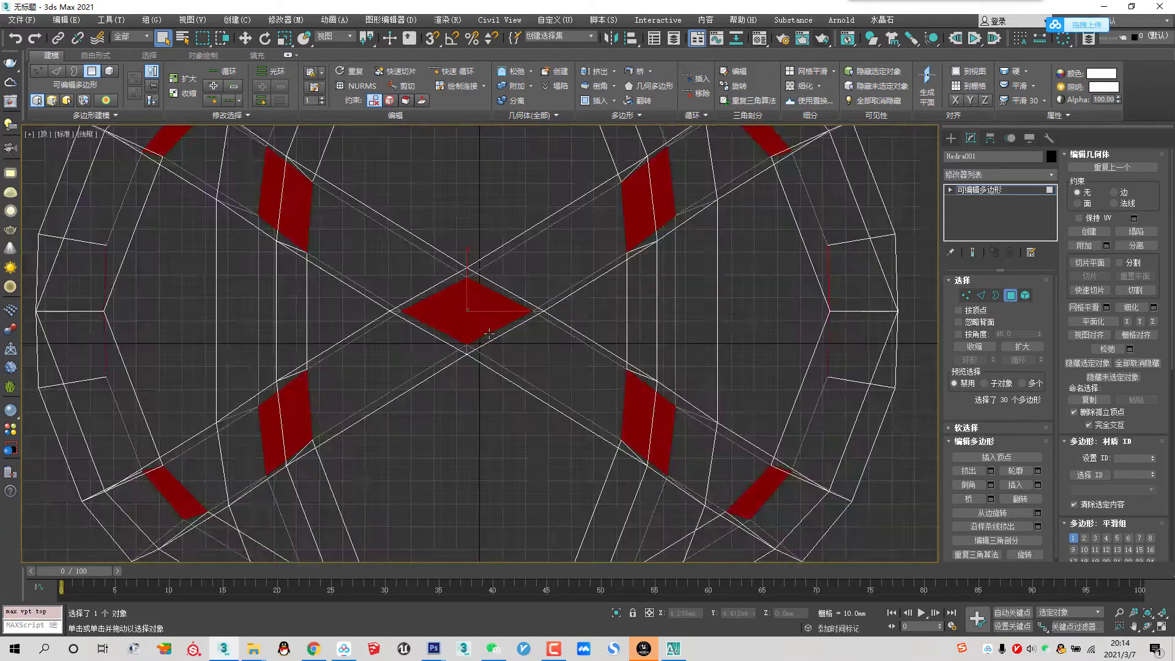
{"action": "scroll", "coordinate": [453, 346], "scroll_direction": "up", "scroll_amount": 5}
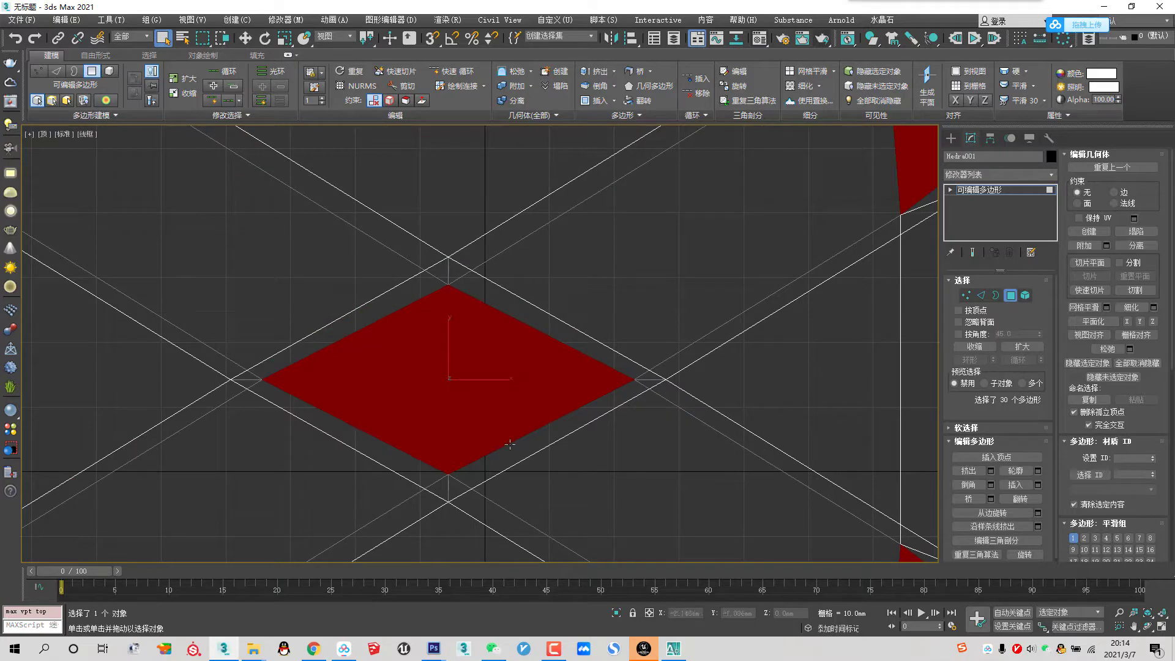
{"action": "scroll", "coordinate": [564, 396], "scroll_direction": "down", "scroll_amount": 3}
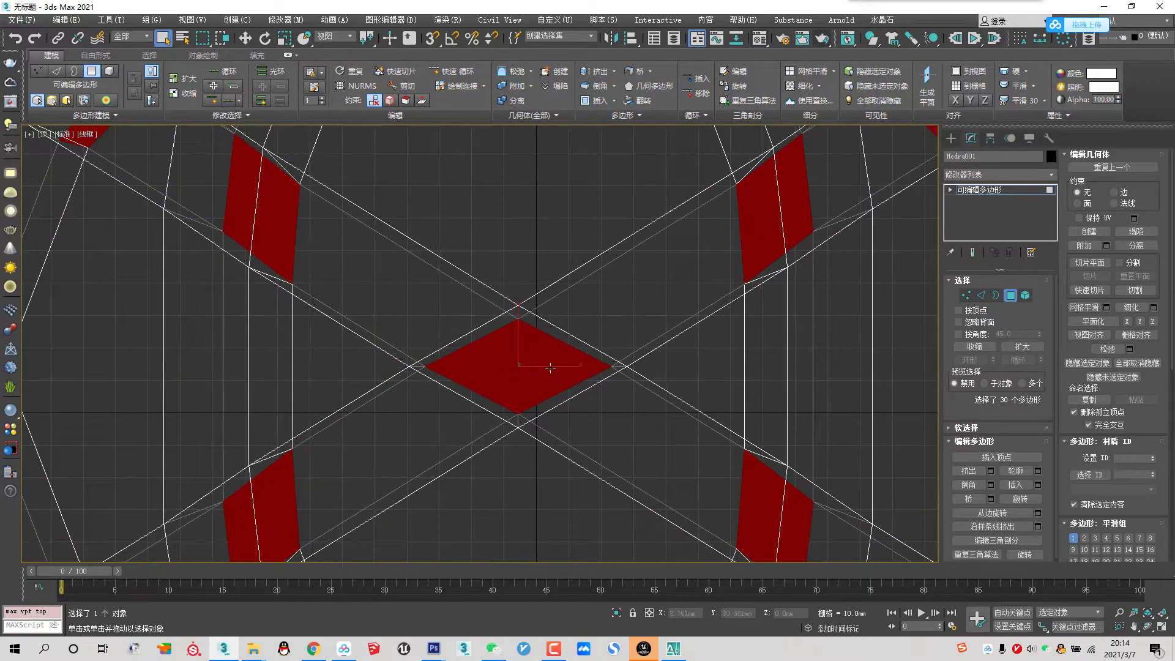
{"action": "right_click", "coordinate": [492, 366]}
{"action": "left_click", "coordinate": [517, 393]}
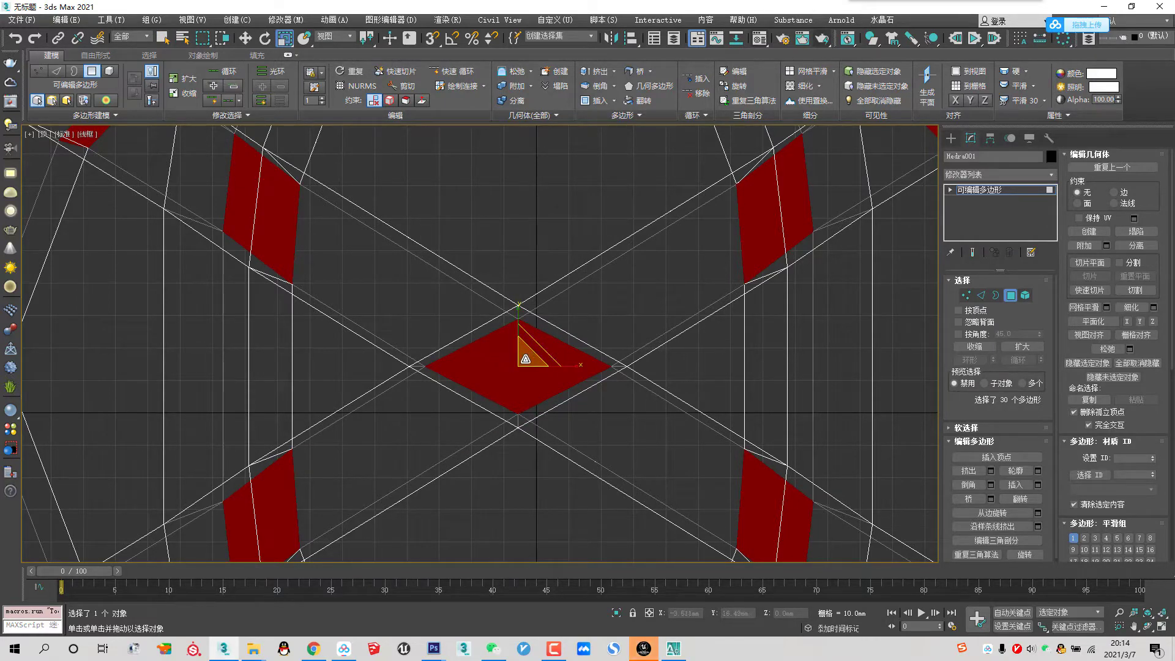
{"action": "left_click_drag", "start_coordinate": [526, 357], "coordinate": [531, 343]}
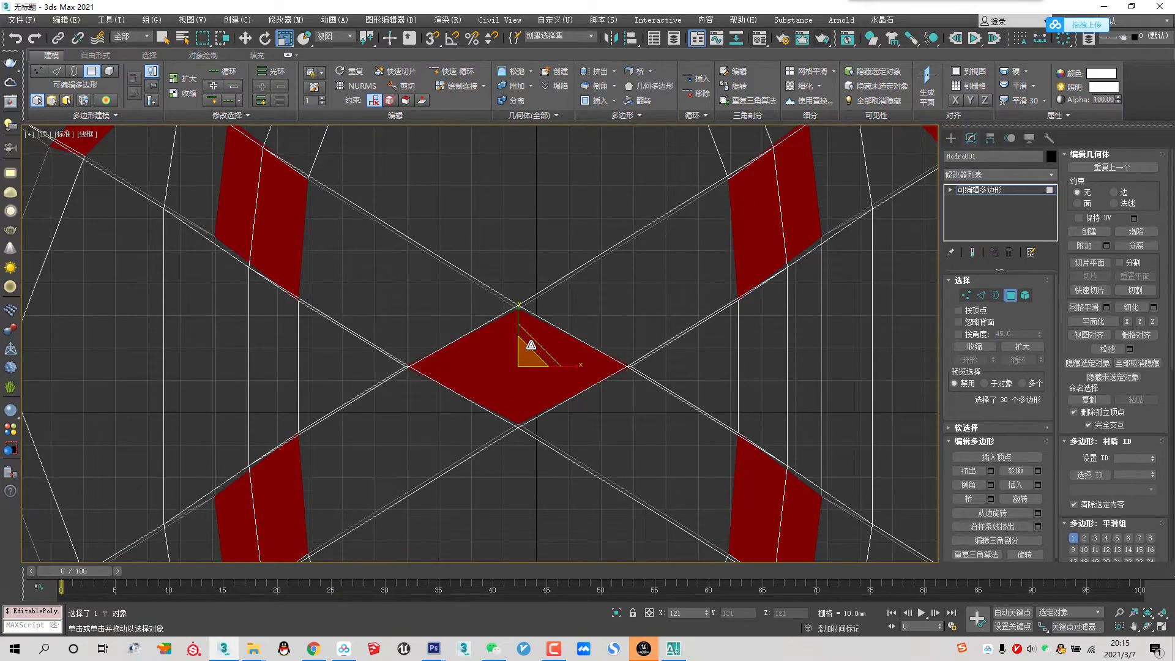
{"action": "scroll", "coordinate": [531, 342], "scroll_direction": "down", "scroll_amount": 5}
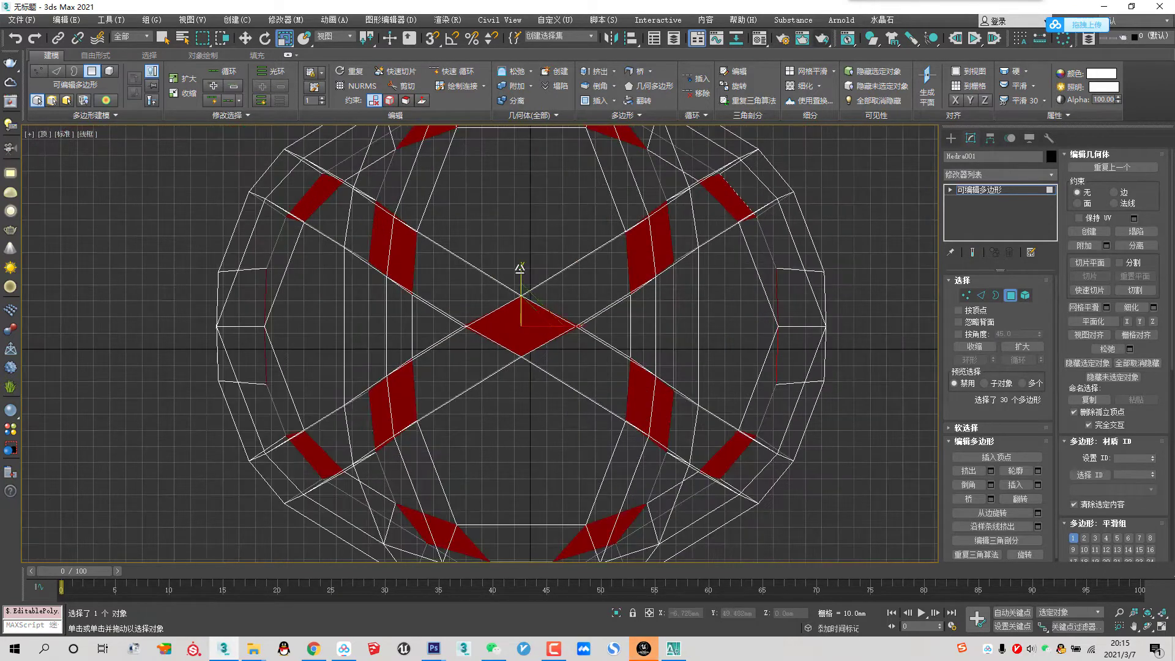
Step: Inspect the scaled diamonds in Perspective view, then undo the scaling
{"action": "key", "text": "p"}
{"action": "middle_click_drag", "start_coordinate": [545, 315], "coordinate": [610, 257], "text": "alt"}
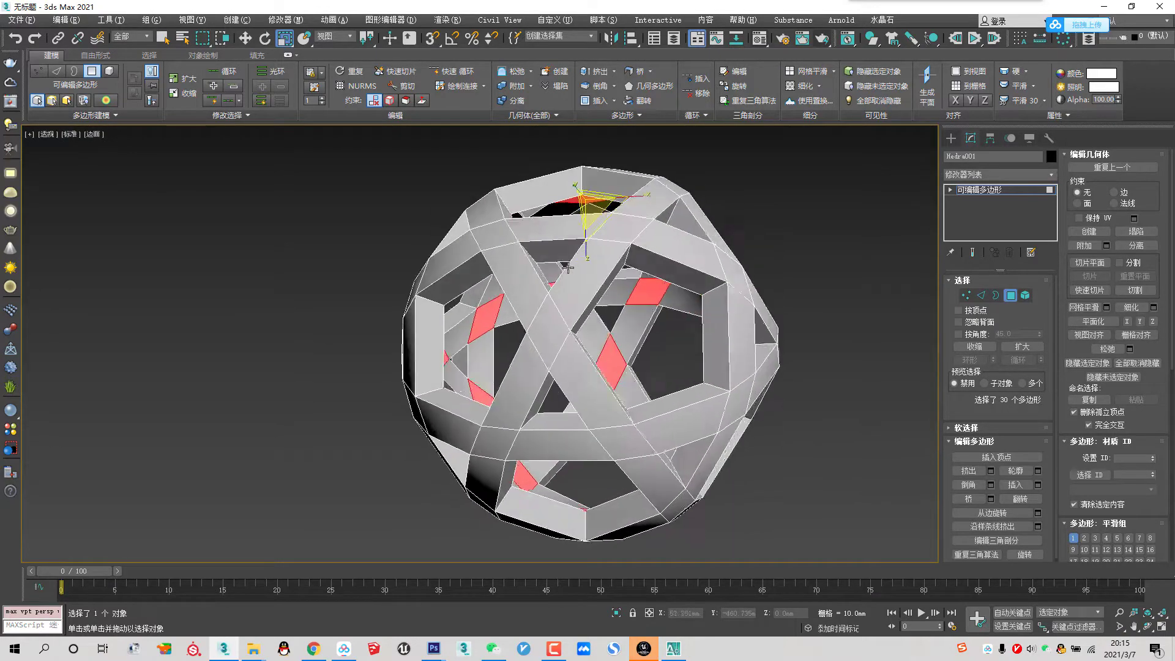
{"action": "middle_click_drag", "start_coordinate": [610, 257], "coordinate": [566, 265], "text": "alt"}
{"action": "scroll", "coordinate": [523, 296], "scroll_direction": "up", "scroll_amount": 5}
{"action": "scroll", "coordinate": [416, 335], "scroll_direction": "up", "scroll_amount": 3}
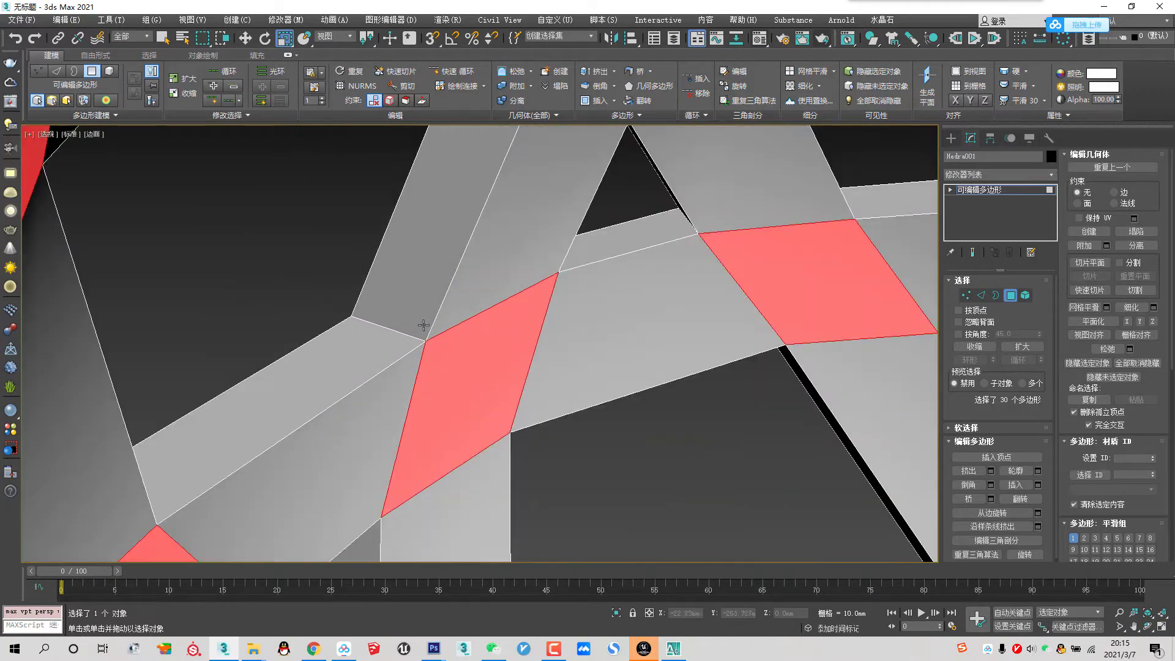
{"action": "scroll", "coordinate": [403, 355], "scroll_direction": "down", "scroll_amount": 8}
{"action": "key", "text": "ctrl+z"}
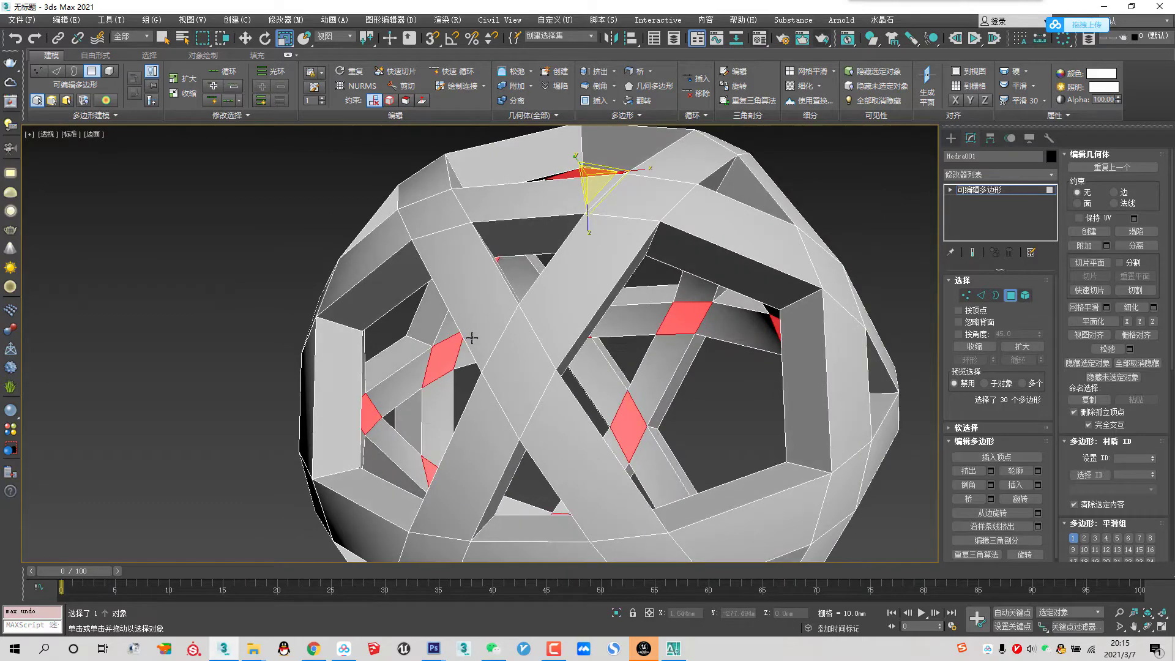
Step: Rescale the diamond polygons in Top view, constraining to the XY plane
{"action": "key", "text": "F3"}
{"action": "key", "text": "t"}
{"action": "scroll", "coordinate": [473, 352], "scroll_direction": "up", "scroll_amount": 3}
{"action": "scroll", "coordinate": [530, 320], "scroll_direction": "up", "scroll_amount": 1}
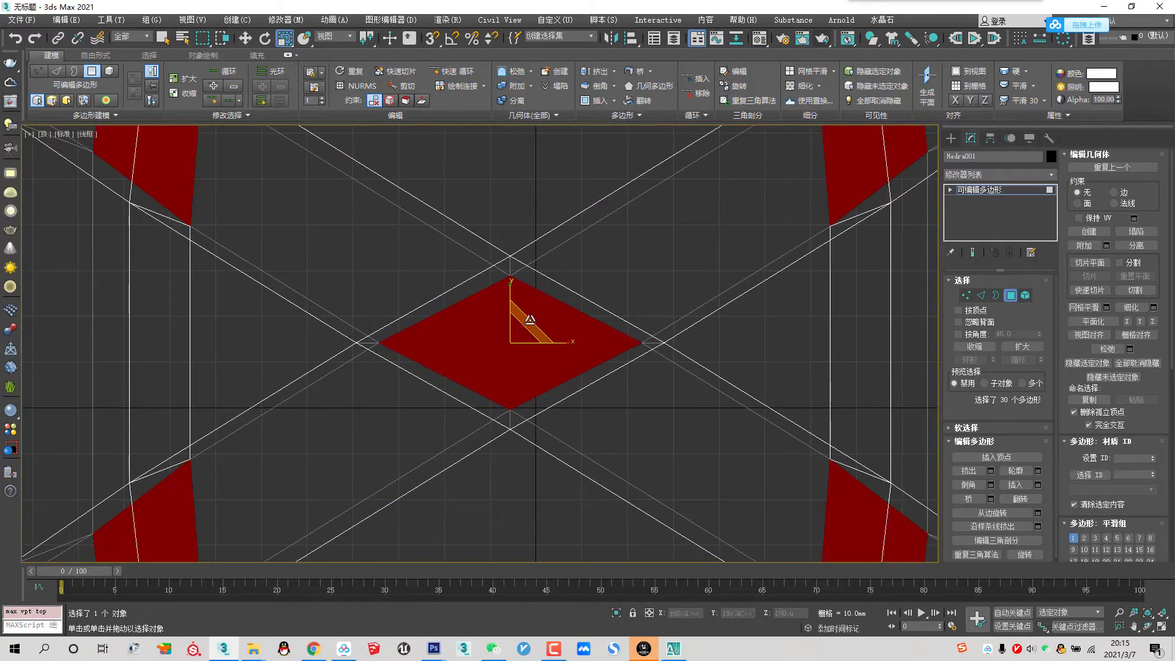
{"action": "scroll", "coordinate": [530, 315], "scroll_direction": "up", "scroll_amount": 1}
{"action": "scroll", "coordinate": [534, 306], "scroll_direction": "up", "scroll_amount": 1}
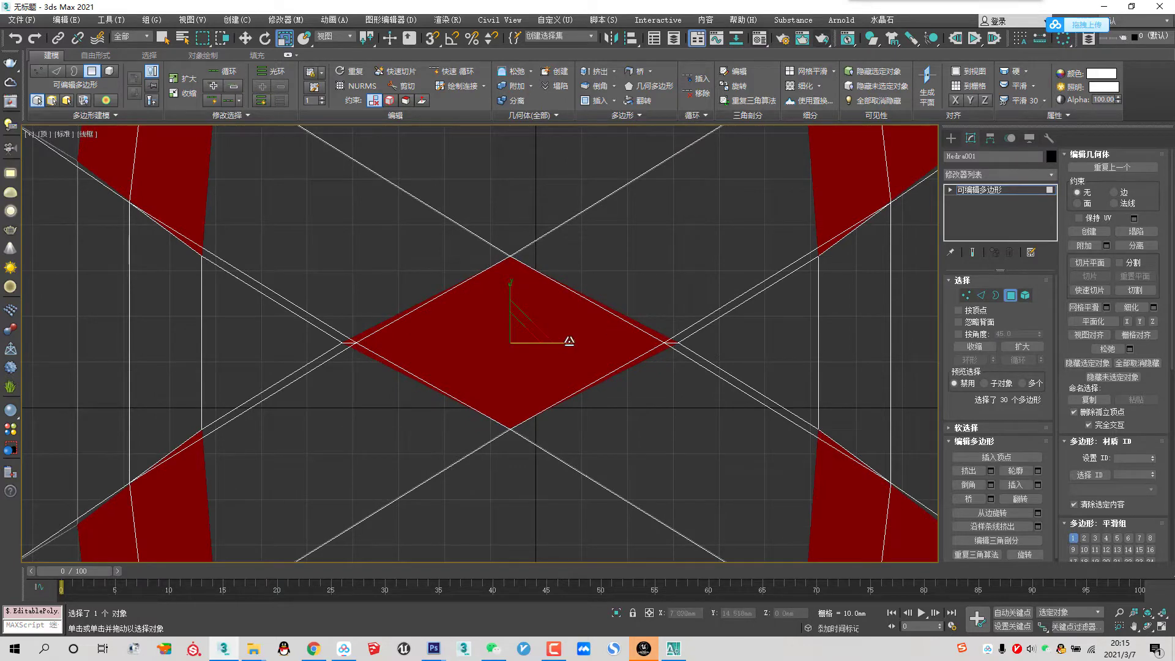
{"action": "left_click_drag", "start_coordinate": [567, 340], "coordinate": [565, 340]}
{"action": "key", "text": "F8"}
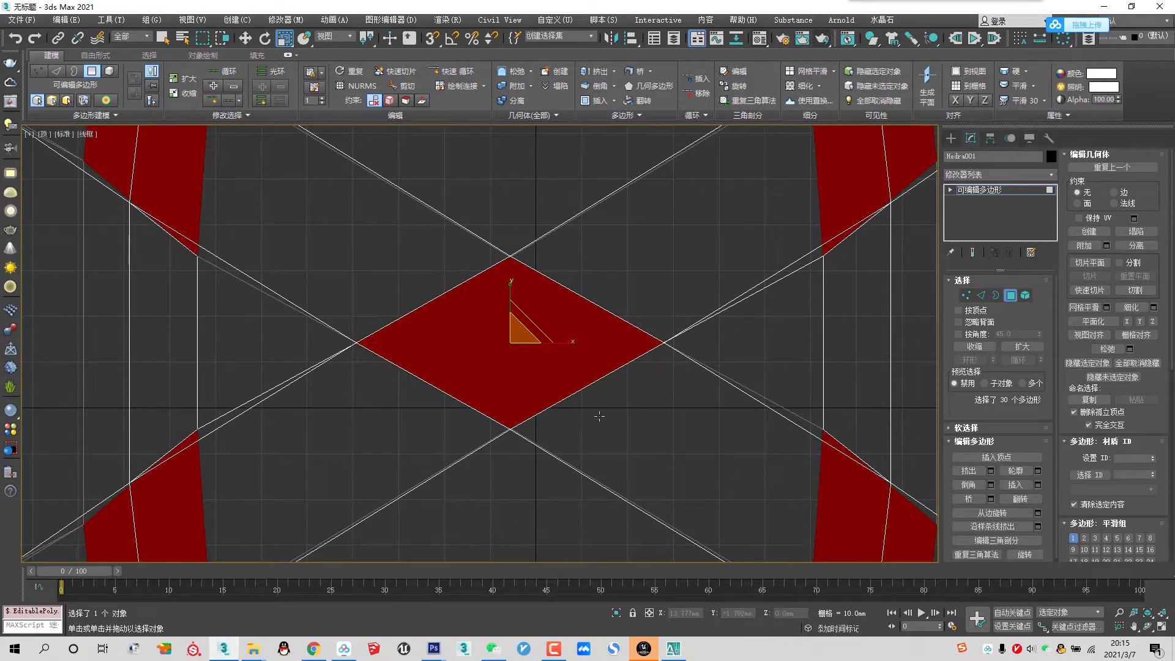
Step: Orbit the Perspective view to inspect the finished lattice sphere
{"action": "key", "text": "p"}
{"action": "scroll", "coordinate": [407, 346], "scroll_direction": "up", "scroll_amount": 5}
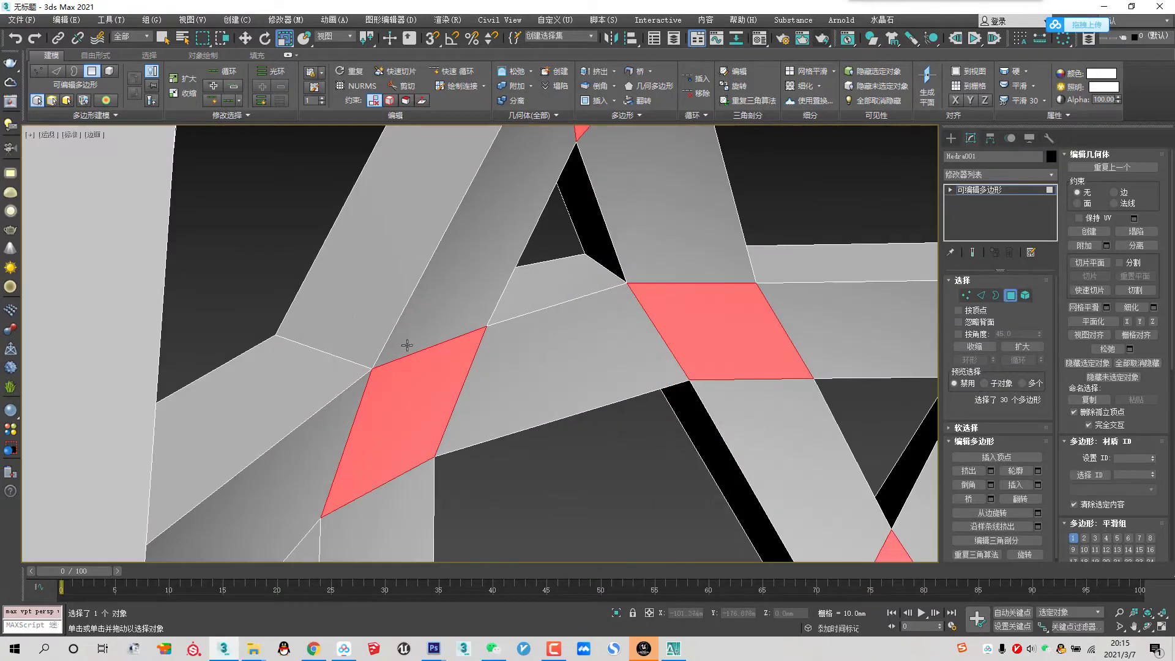
{"action": "scroll", "coordinate": [529, 354], "scroll_direction": "down", "scroll_amount": 3}
{"action": "scroll", "coordinate": [533, 361], "scroll_direction": "down", "scroll_amount": 3}
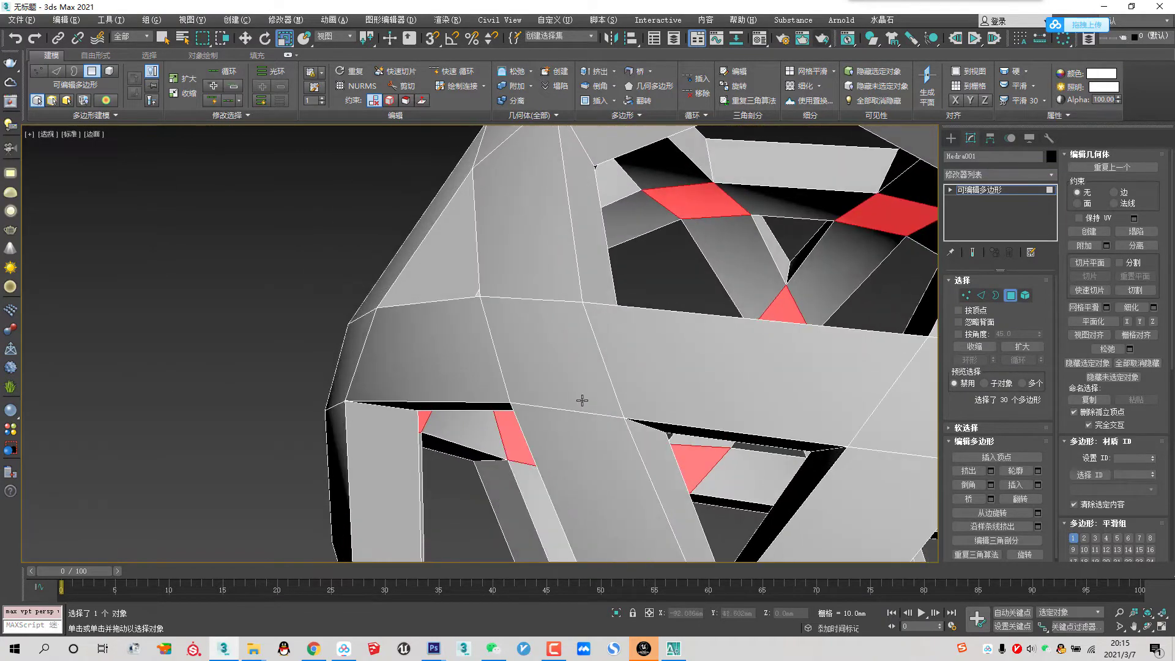
{"action": "scroll", "coordinate": [538, 374], "scroll_direction": "down", "scroll_amount": 3}
{"action": "mouse_move", "coordinate": [540, 379]}
{"action": "middle_mouse_down", "text": "alt"}
{"action": "mouse_move", "coordinate": [532, 386]}
{"action": "mouse_move", "coordinate": [556, 412]}
{"action": "middle_mouse_up", "text": "alt"}
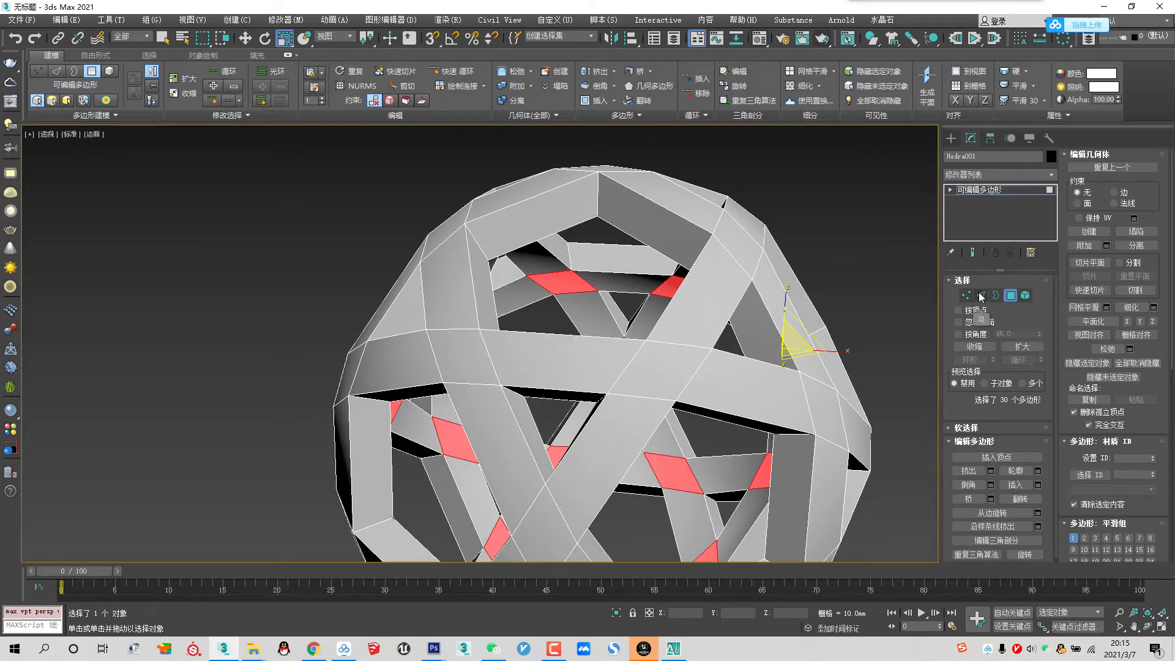
Step: Enter Edge mode with Move active and frame the whole sphere in a wireframe Front view
{"action": "left_click", "coordinate": [980, 296]}
{"action": "right_click", "coordinate": [715, 287]}
{"action": "left_click", "coordinate": [743, 295]}
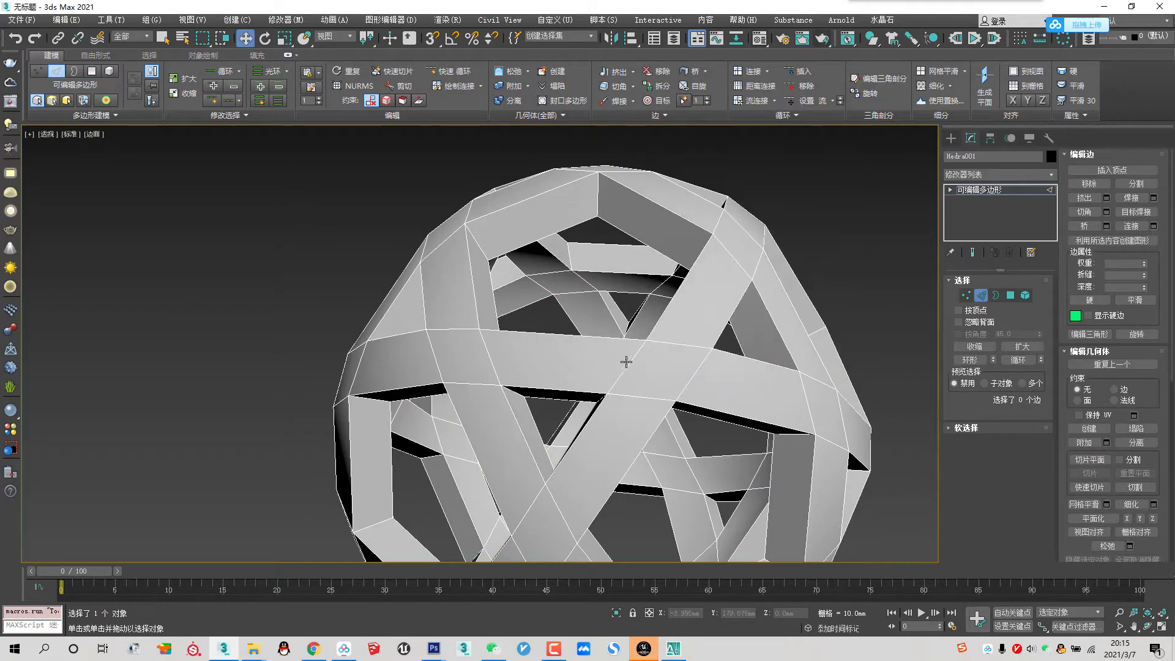
{"action": "scroll", "coordinate": [625, 362], "scroll_direction": "down", "scroll_amount": 4}
{"action": "mouse_move", "coordinate": [625, 362]}
{"action": "middle_mouse_down", "text": "alt"}
{"action": "mouse_move", "coordinate": [608, 370]}
{"action": "mouse_move", "coordinate": [596, 341]}
{"action": "middle_mouse_up", "text": "alt"}
{"action": "key", "text": "f"}
{"action": "key", "text": "F3"}
{"action": "key", "text": "z"}
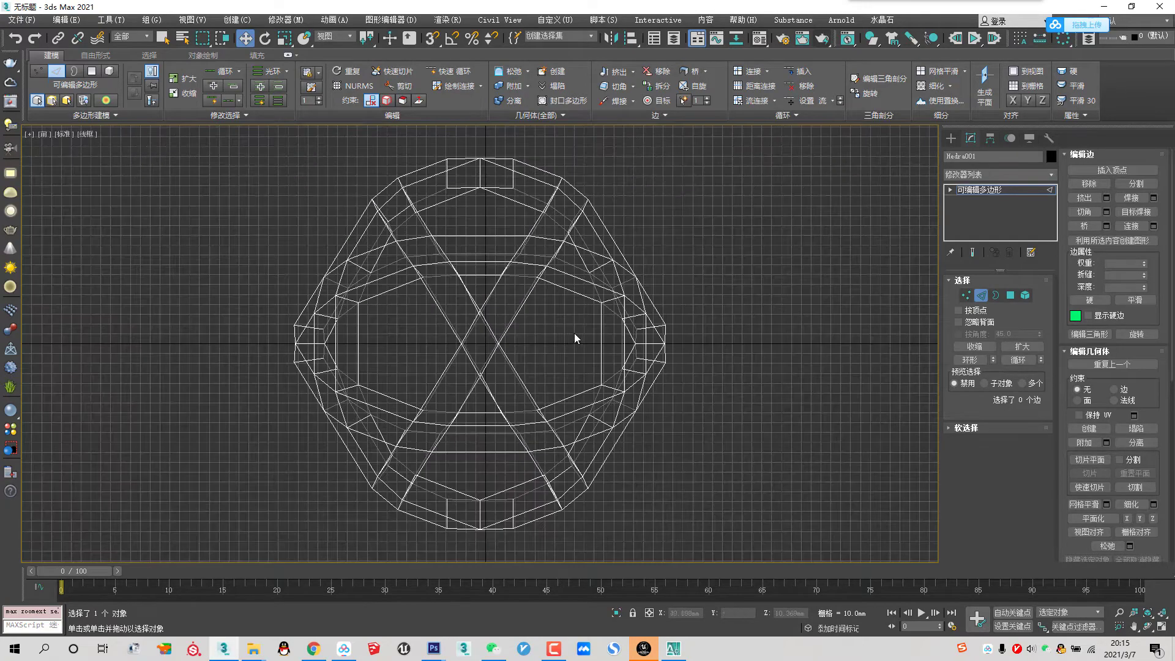
Step: Marquee-select the diagonal crossing edges in Front view, reaching 32 selected edges
{"action": "scroll", "coordinate": [518, 321], "scroll_direction": "up", "scroll_amount": 3}
{"action": "scroll", "coordinate": [498, 311], "scroll_direction": "down", "scroll_amount": 2}
{"action": "scroll", "coordinate": [497, 319], "scroll_direction": "up", "scroll_amount": 2}
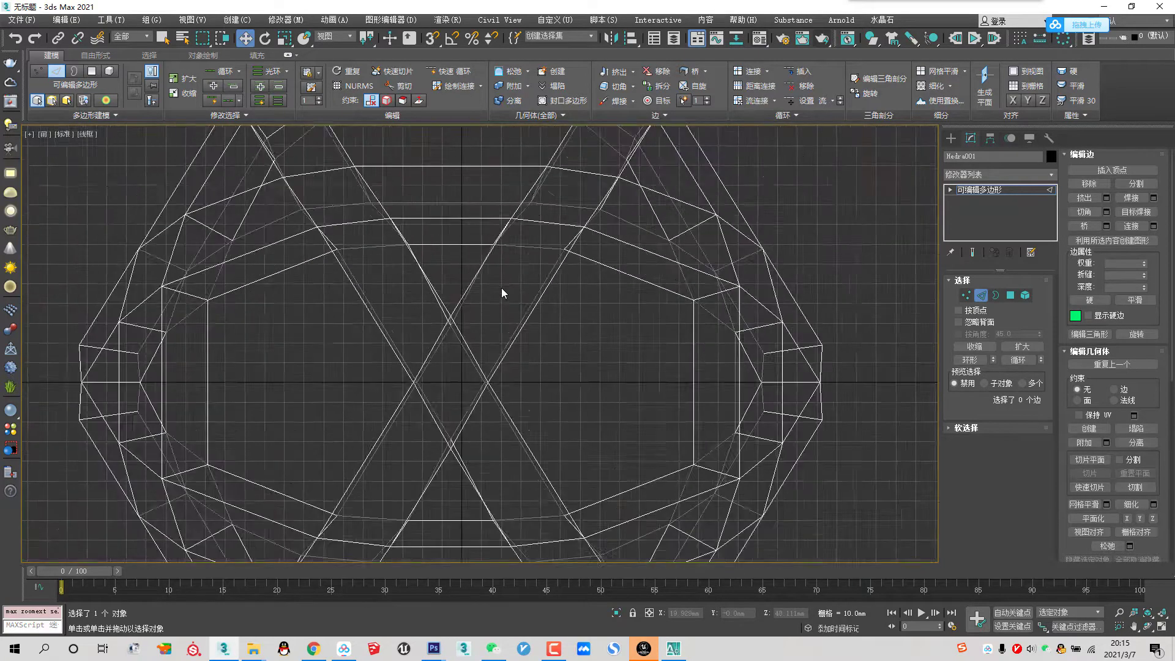
{"action": "scroll", "coordinate": [501, 287], "scroll_direction": "up", "scroll_amount": 1}
{"action": "left_click_drag", "start_coordinate": [486, 274], "coordinate": [431, 273]}
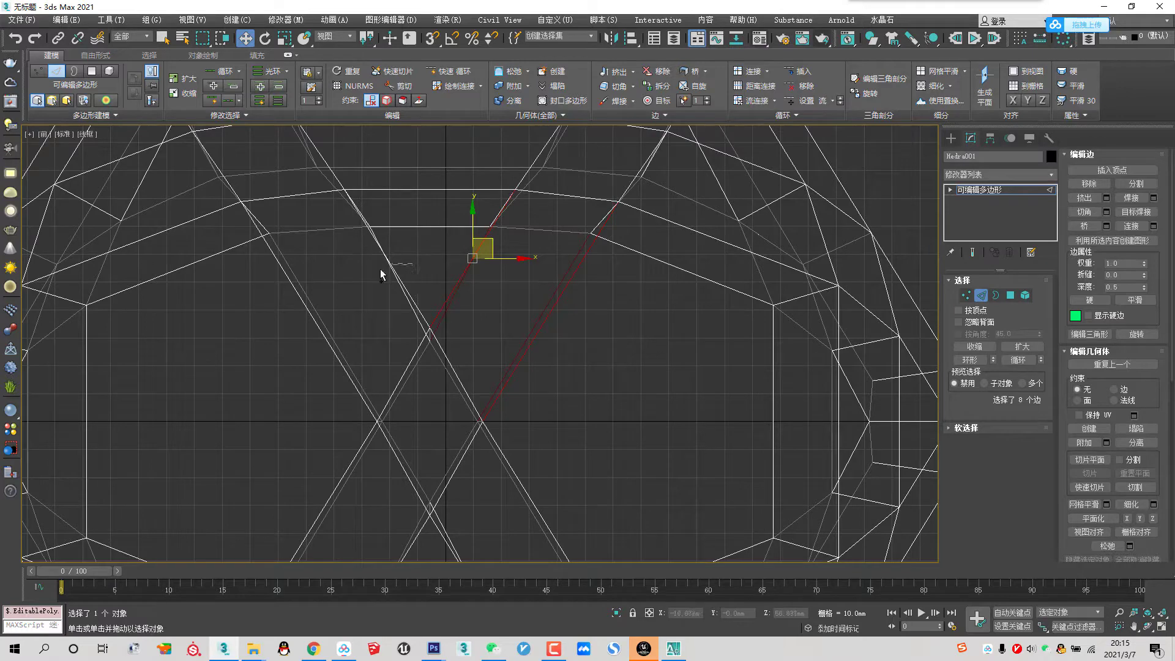
{"action": "left_click_drag", "start_coordinate": [259, 291], "coordinate": [259, 287], "text": "ctrl"}
{"action": "mouse_move", "coordinate": [383, 498]}
{"action": "middle_mouse_down"}
{"action": "mouse_move", "coordinate": [477, 296]}
{"action": "mouse_move", "coordinate": [480, 263]}
{"action": "middle_mouse_up"}
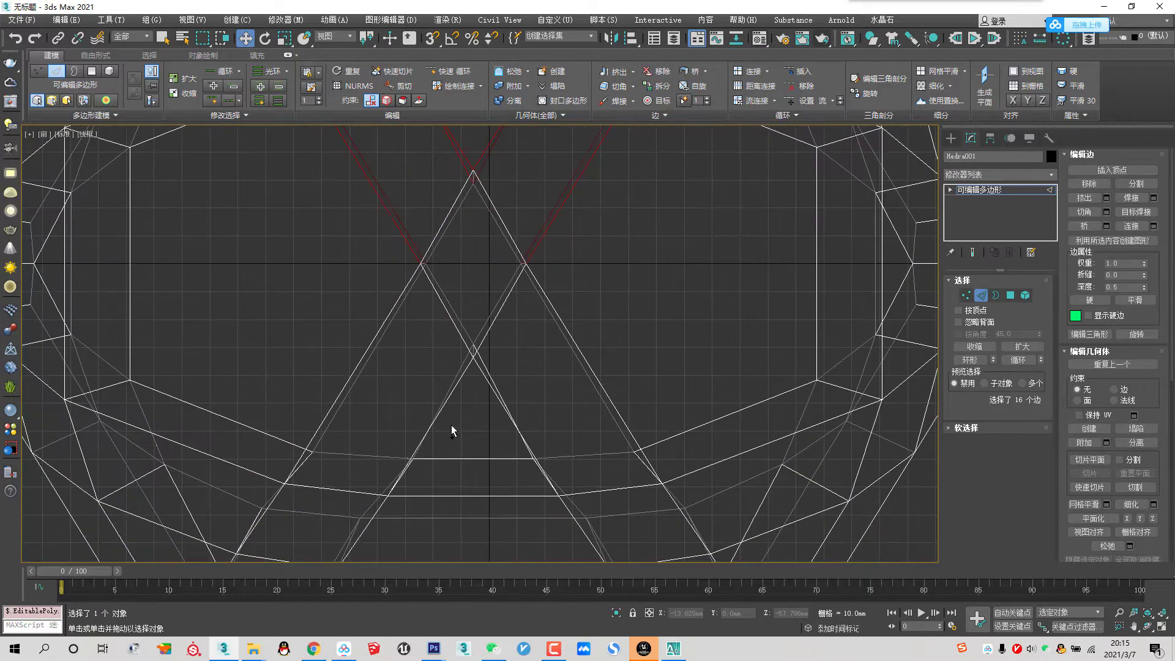
{"action": "left_click_drag", "start_coordinate": [334, 380], "coordinate": [335, 380], "text": "ctrl"}
{"action": "left_click_drag", "start_coordinate": [486, 415], "coordinate": [487, 414], "text": "ctrl"}
{"action": "key", "text": "g"}
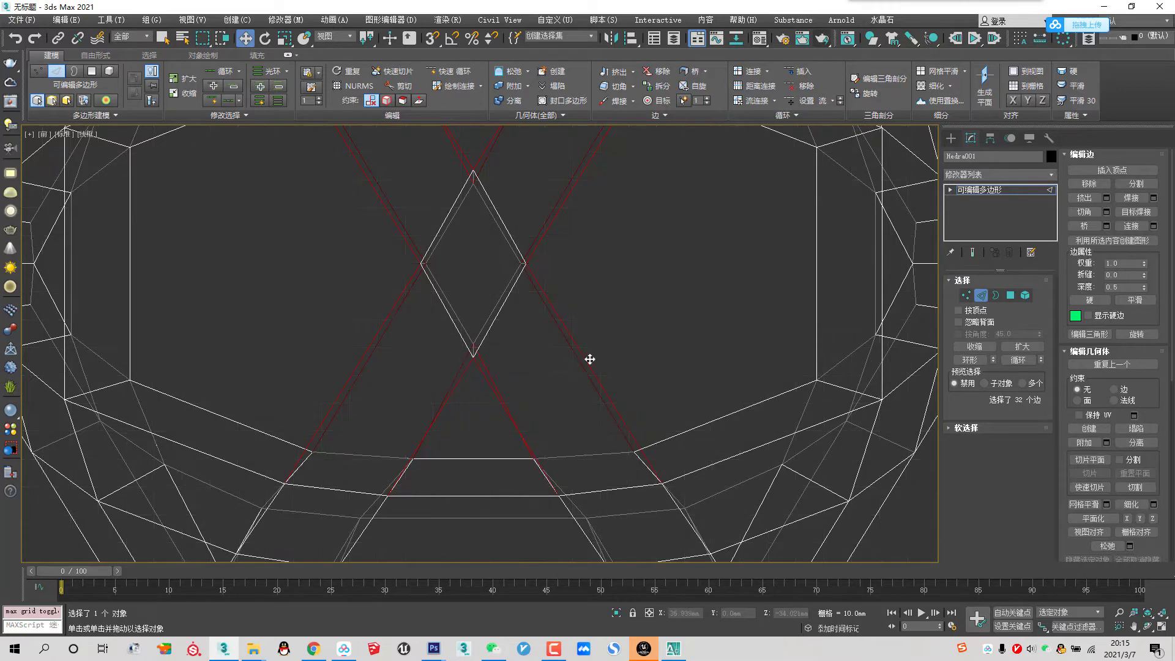
{"action": "key", "text": "p"}
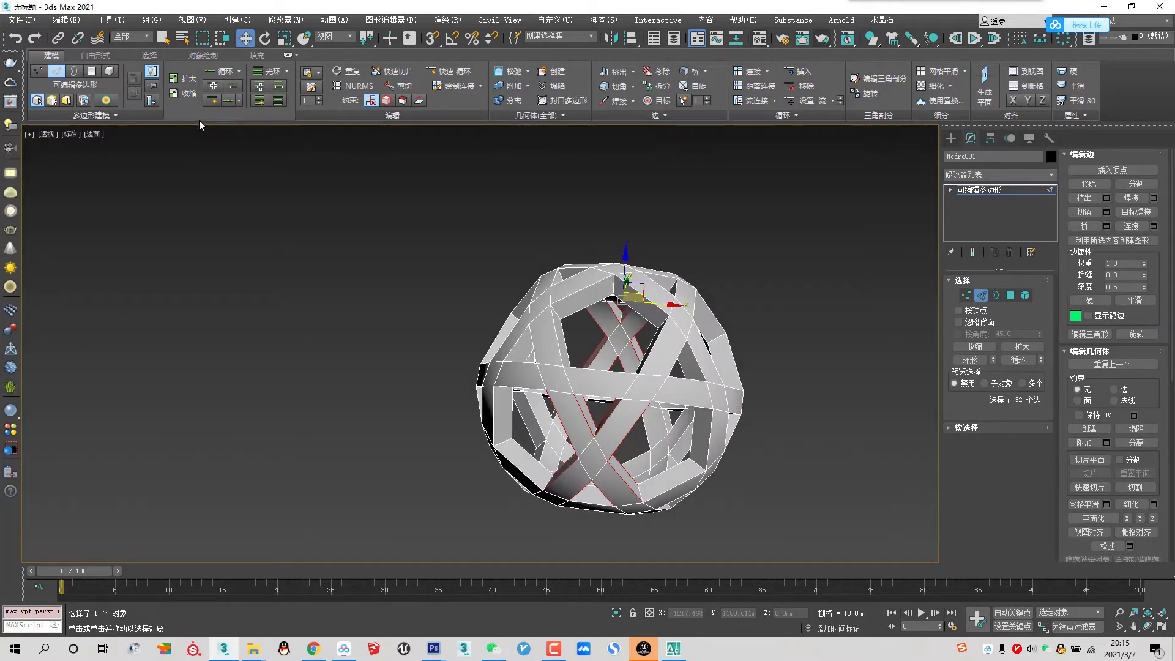
Step: Extend the edge selection to 76 edges and set up a gridless wireframe Left view
{"action": "left_click", "coordinate": [197, 116]}
{"action": "left_click", "coordinate": [202, 145]}
{"action": "mouse_move", "coordinate": [565, 328]}
{"action": "middle_mouse_down", "text": "alt"}
{"action": "mouse_move", "coordinate": [479, 298]}
{"action": "mouse_move", "coordinate": [551, 315]}
{"action": "middle_mouse_up", "text": "alt"}
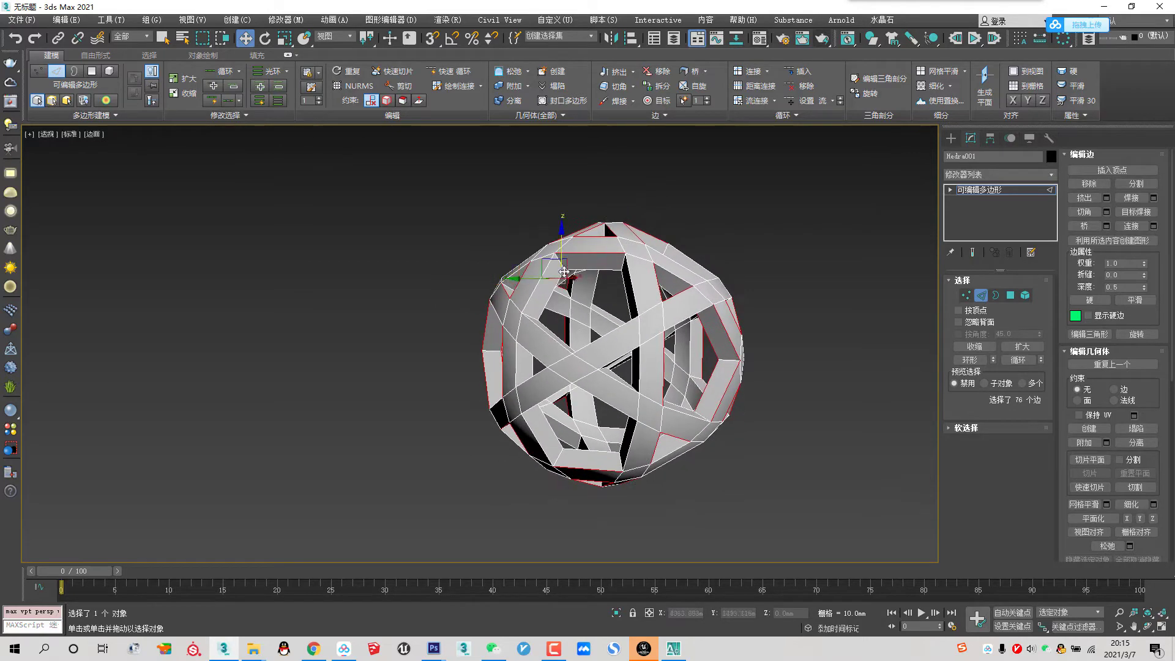
{"action": "key", "text": "l"}
{"action": "scroll", "coordinate": [506, 309], "scroll_direction": "down", "scroll_amount": 5}
{"action": "scroll", "coordinate": [507, 309], "scroll_direction": "up", "scroll_amount": 2}
{"action": "scroll", "coordinate": [484, 307], "scroll_direction": "up", "scroll_amount": 3}
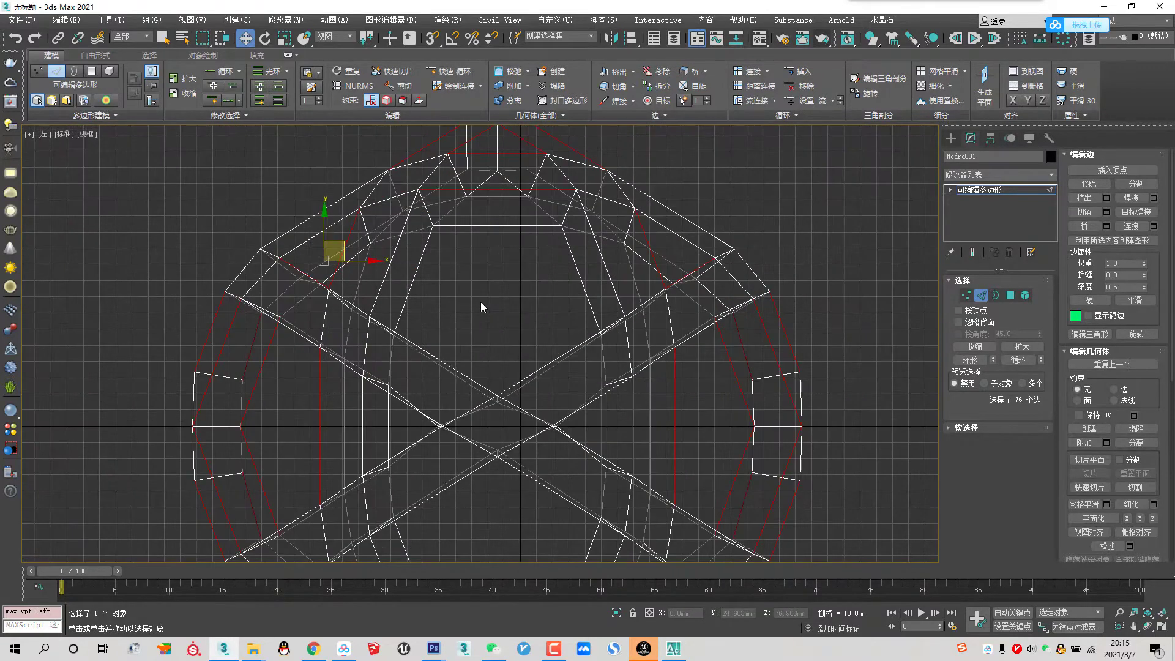
{"action": "key", "text": "g"}
{"action": "scroll", "coordinate": [419, 294], "scroll_direction": "up", "scroll_amount": 2}
Step: Ctrl+drag marquees over the upper, lower and right-hand strip edges, reaching 138 edges
{"action": "left_click_drag", "start_coordinate": [284, 275], "coordinate": [465, 298], "text": "ctrl"}
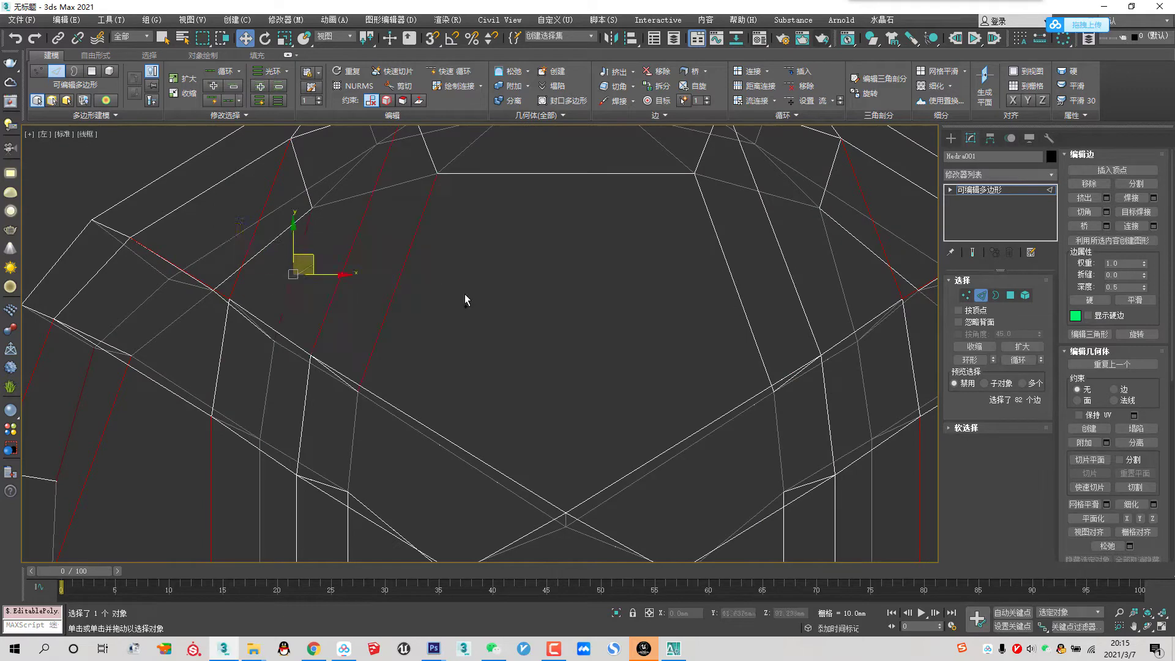
{"action": "left_click_drag", "start_coordinate": [695, 262], "coordinate": [695, 262], "text": "ctrl"}
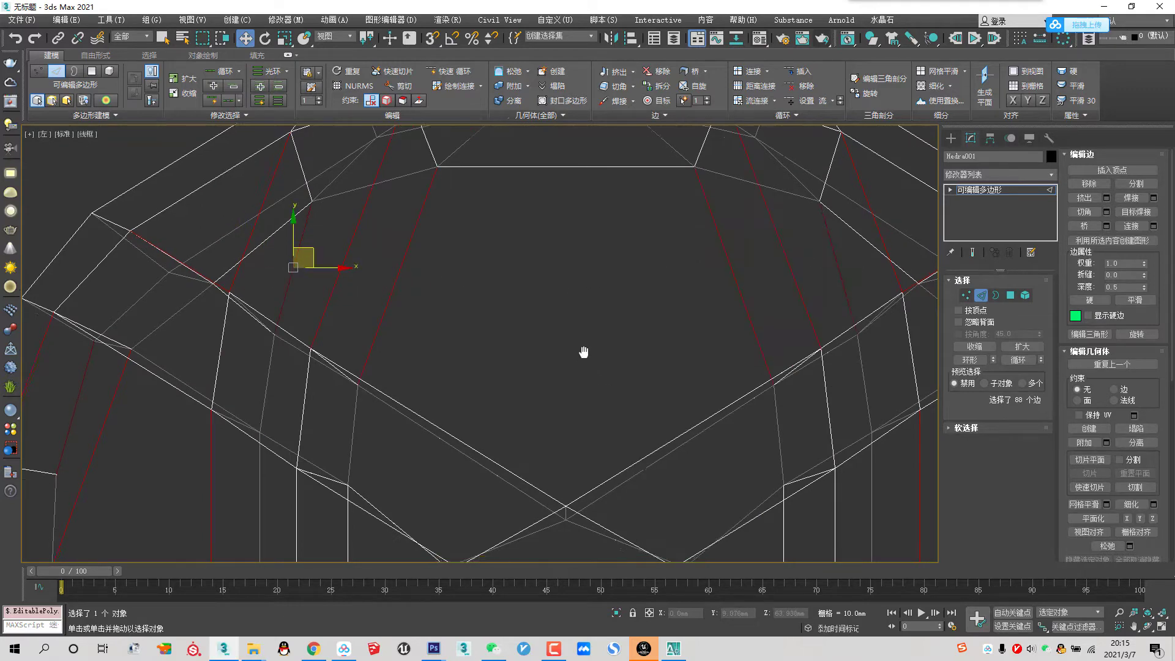
{"action": "scroll", "coordinate": [408, 433], "scroll_direction": "up", "scroll_amount": 2}
{"action": "left_click_drag", "start_coordinate": [427, 459], "coordinate": [275, 468], "text": "ctrl"}
{"action": "scroll", "coordinate": [568, 415], "scroll_direction": "up", "scroll_amount": 2}
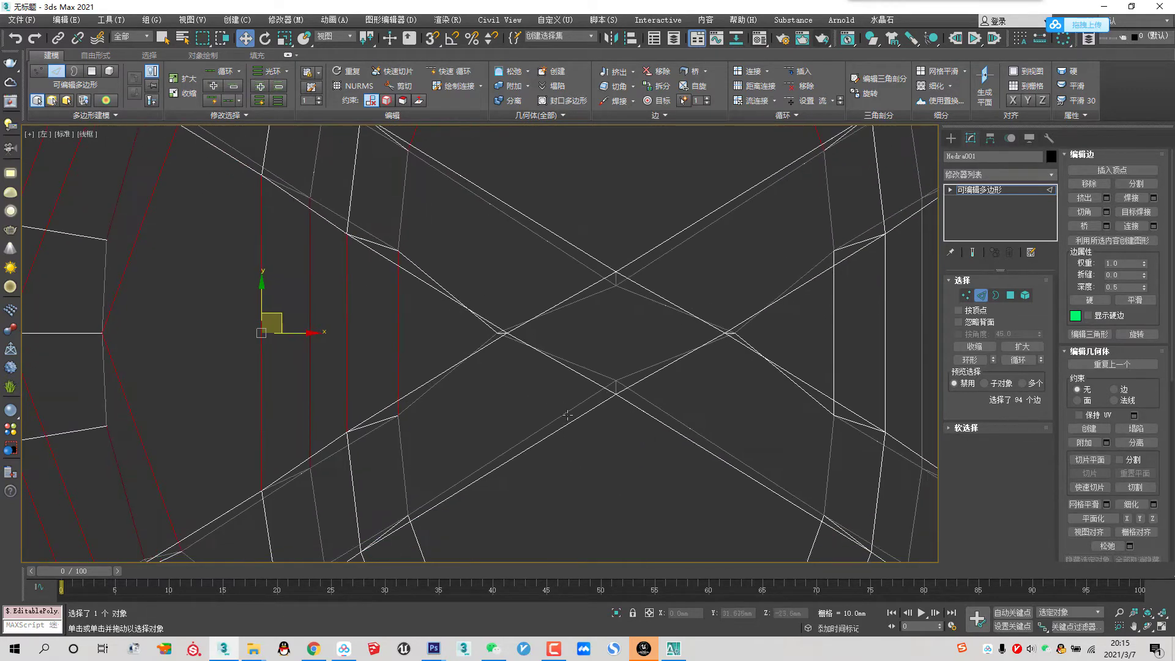
{"action": "left_click_drag", "start_coordinate": [451, 381], "coordinate": [450, 359], "text": "ctrl"}
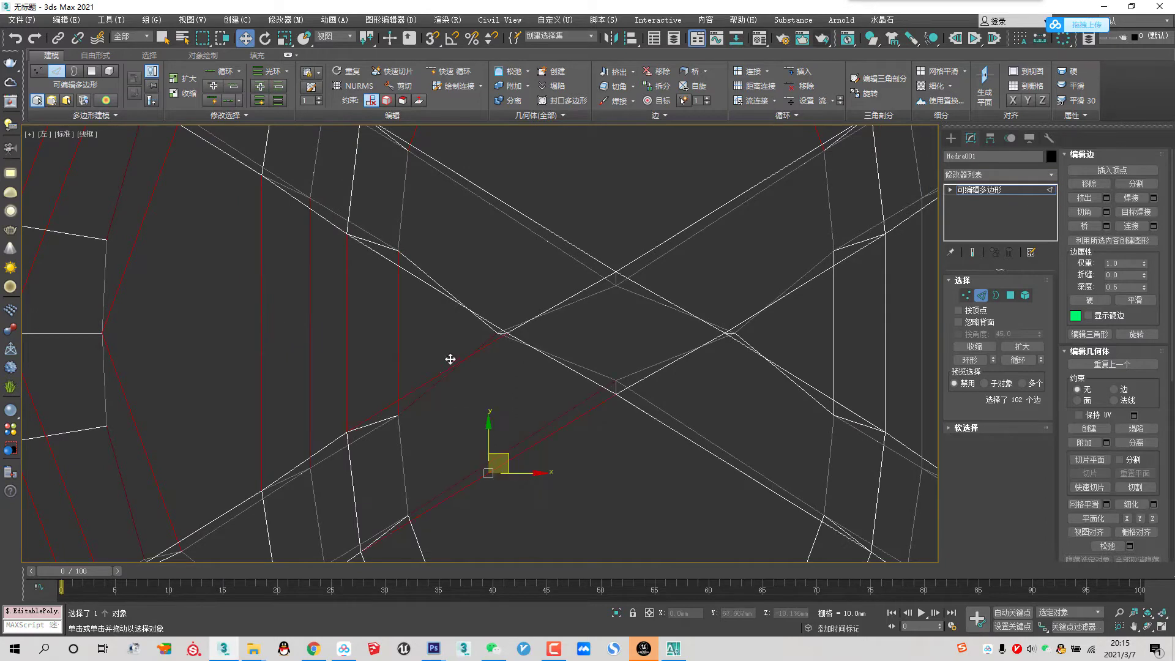
{"action": "left_click_drag", "start_coordinate": [471, 259], "coordinate": [442, 306], "text": "ctrl"}
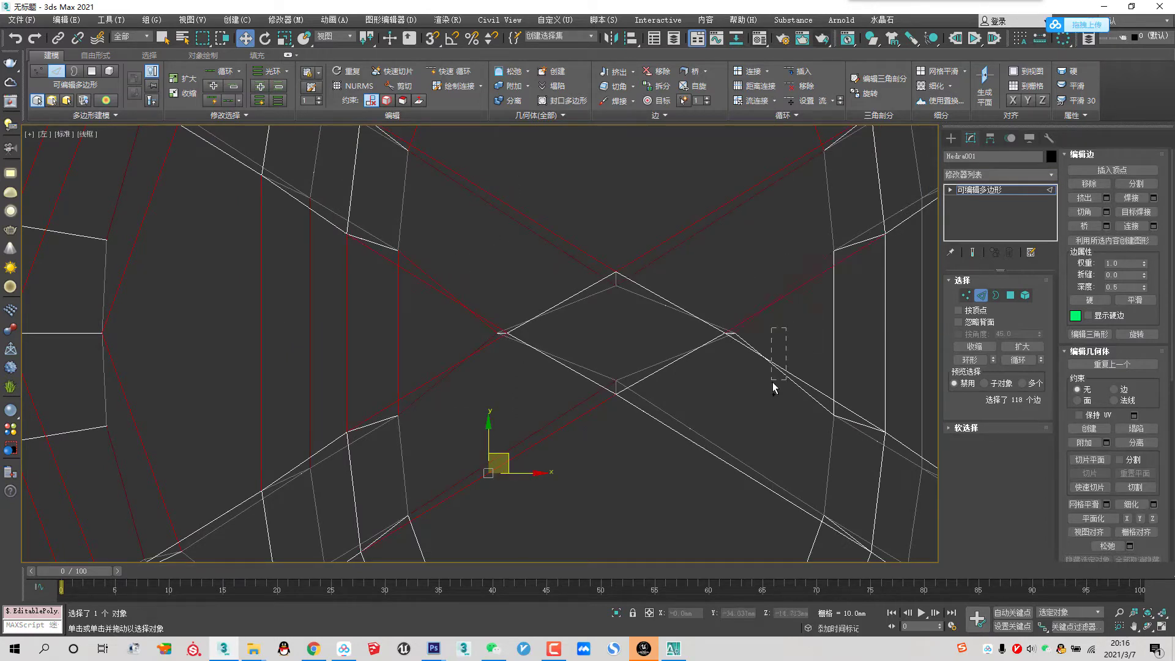
{"action": "left_click_drag", "start_coordinate": [773, 409], "coordinate": [728, 460], "text": "ctrl"}
{"action": "scroll", "coordinate": [734, 387], "scroll_direction": "down", "scroll_amount": 2}
{"action": "scroll", "coordinate": [508, 423], "scroll_direction": "up", "scroll_amount": 1}
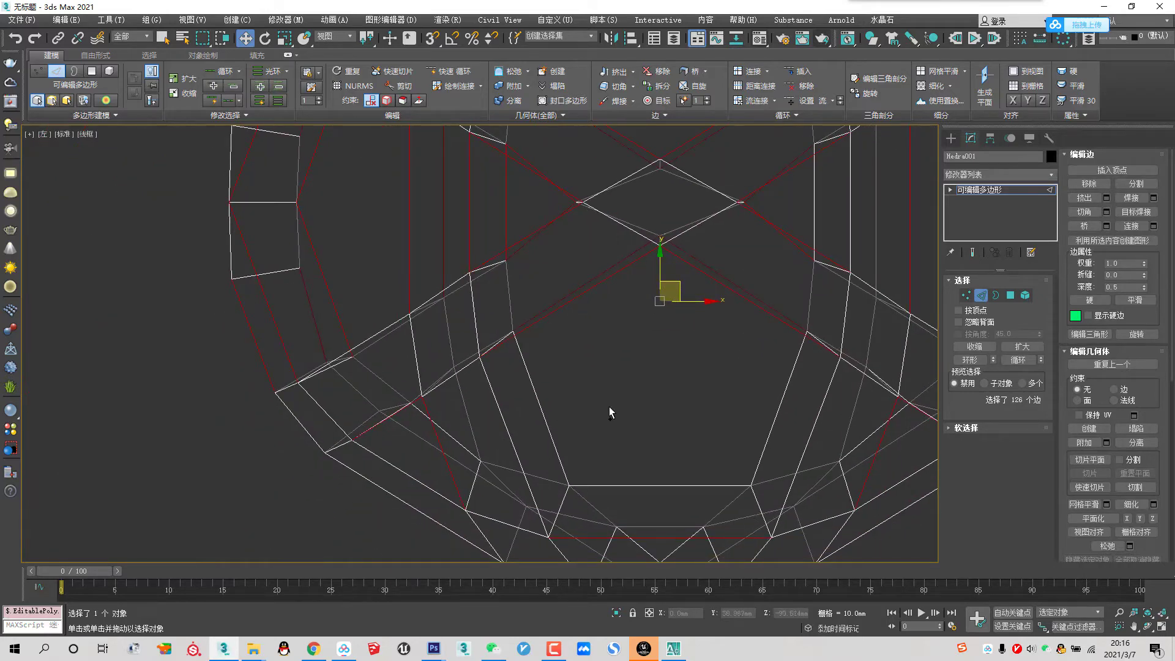
{"action": "left_click_drag", "start_coordinate": [471, 412], "coordinate": [471, 411], "text": "ctrl"}
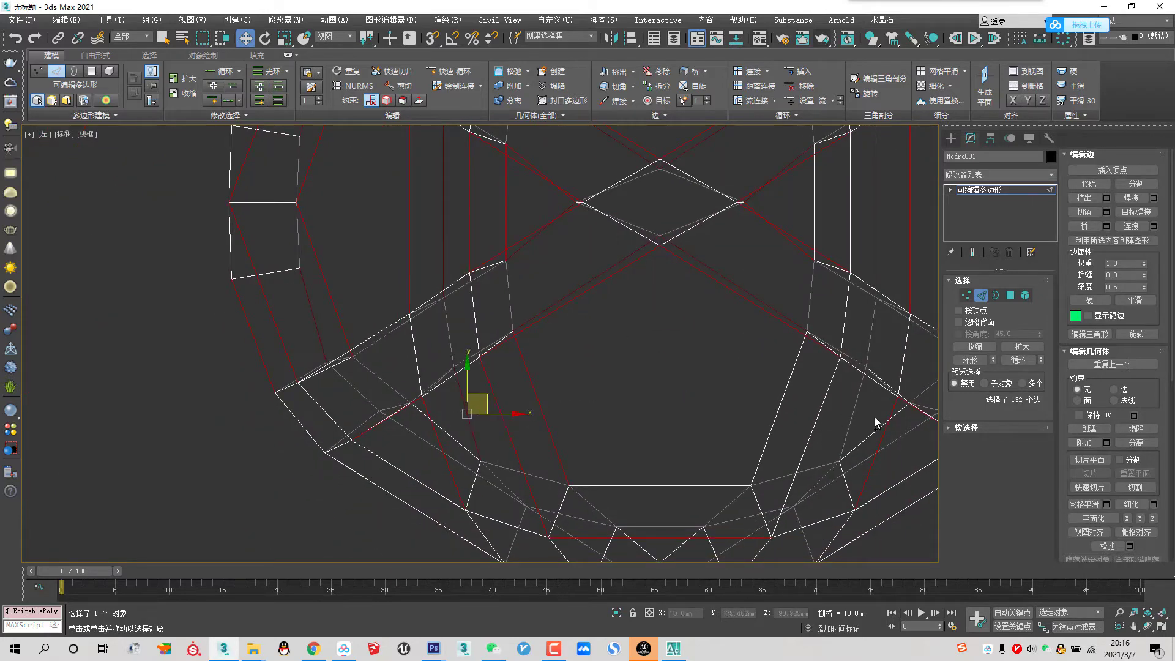
{"action": "left_click_drag", "start_coordinate": [727, 418], "coordinate": [727, 417], "text": "ctrl"}
Step: Grow the edge selection with Ring and Modify Selection > Similar in Perspective view
{"action": "key", "text": "p"}
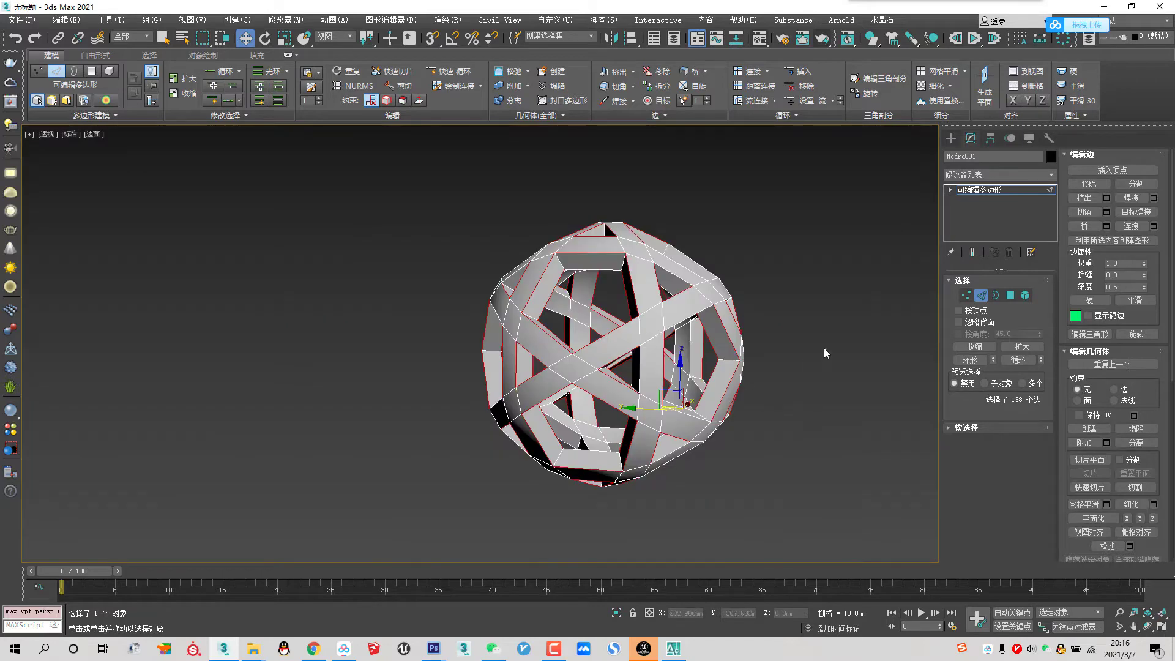
{"action": "left_click", "coordinate": [974, 361]}
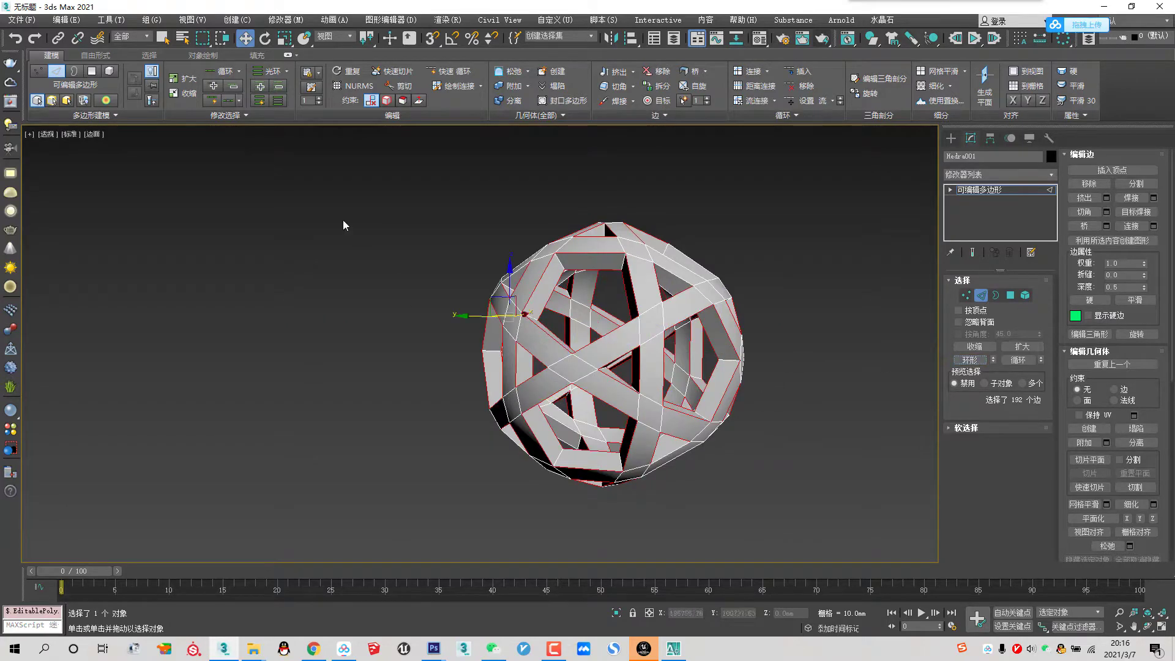
{"action": "left_click", "coordinate": [220, 116]}
{"action": "left_click", "coordinate": [205, 145]}
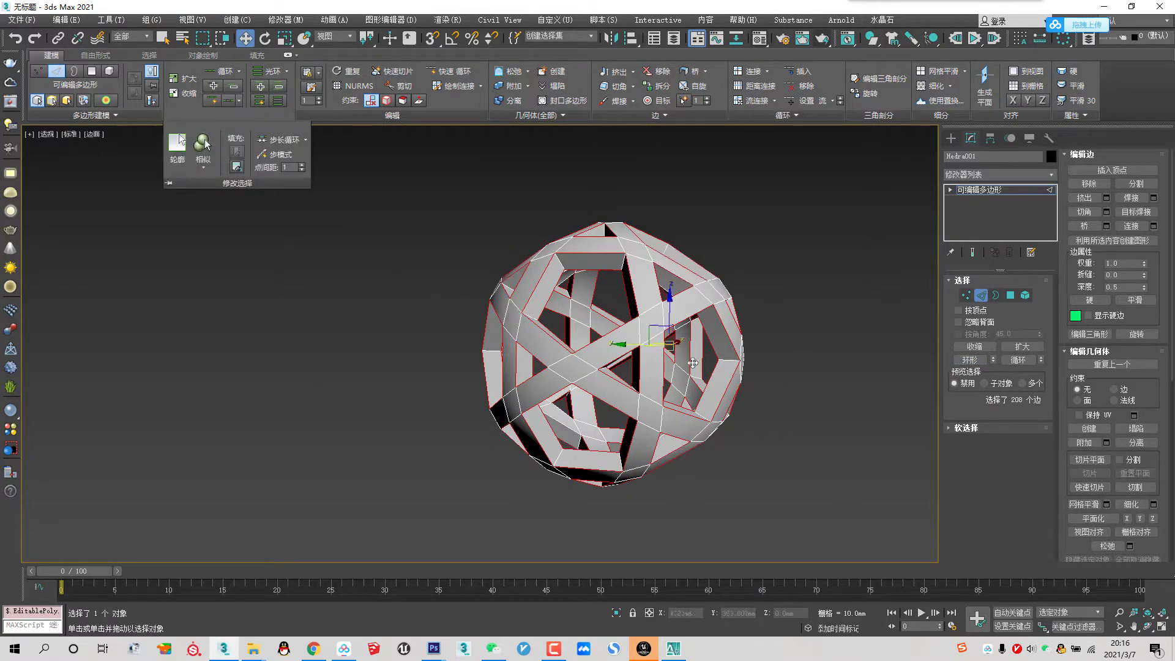
{"action": "middle_click_drag", "start_coordinate": [717, 411], "coordinate": [854, 387], "text": "alt"}
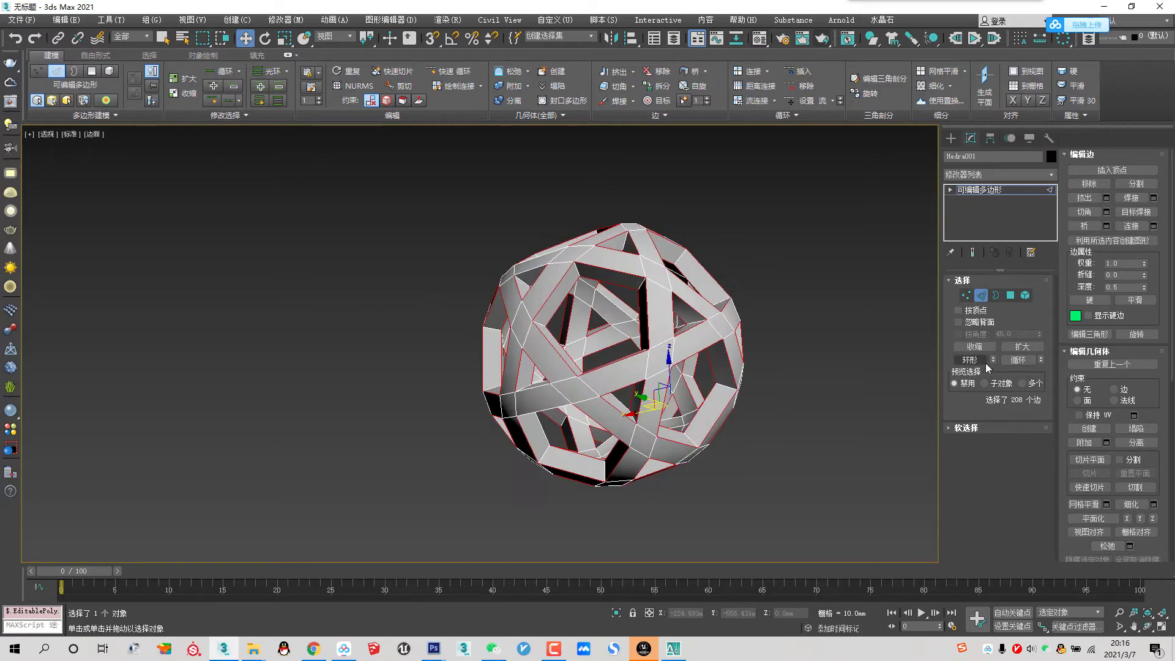
{"action": "mouse_move", "coordinate": [931, 365]}
{"action": "middle_mouse_down", "text": "alt"}
{"action": "mouse_move", "coordinate": [679, 382]}
{"action": "mouse_move", "coordinate": [639, 358]}
{"action": "middle_mouse_up", "text": "alt"}
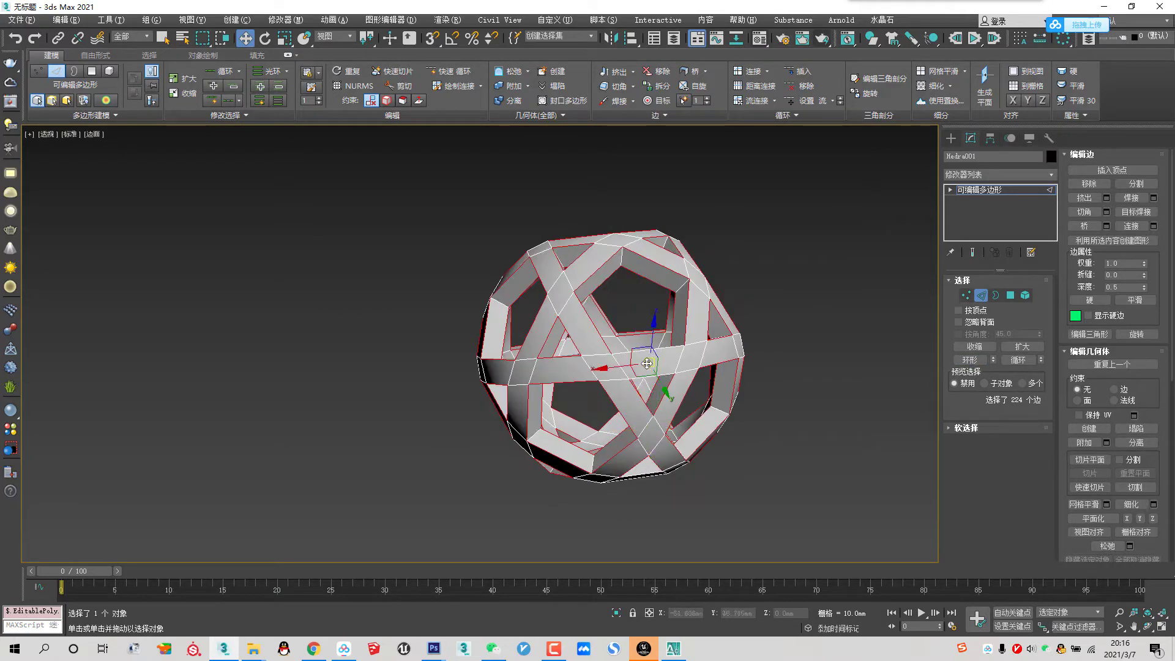
{"action": "scroll", "coordinate": [615, 396], "scroll_direction": "up", "scroll_amount": 5}
{"action": "scroll", "coordinate": [540, 358], "scroll_direction": "down", "scroll_amount": 6}
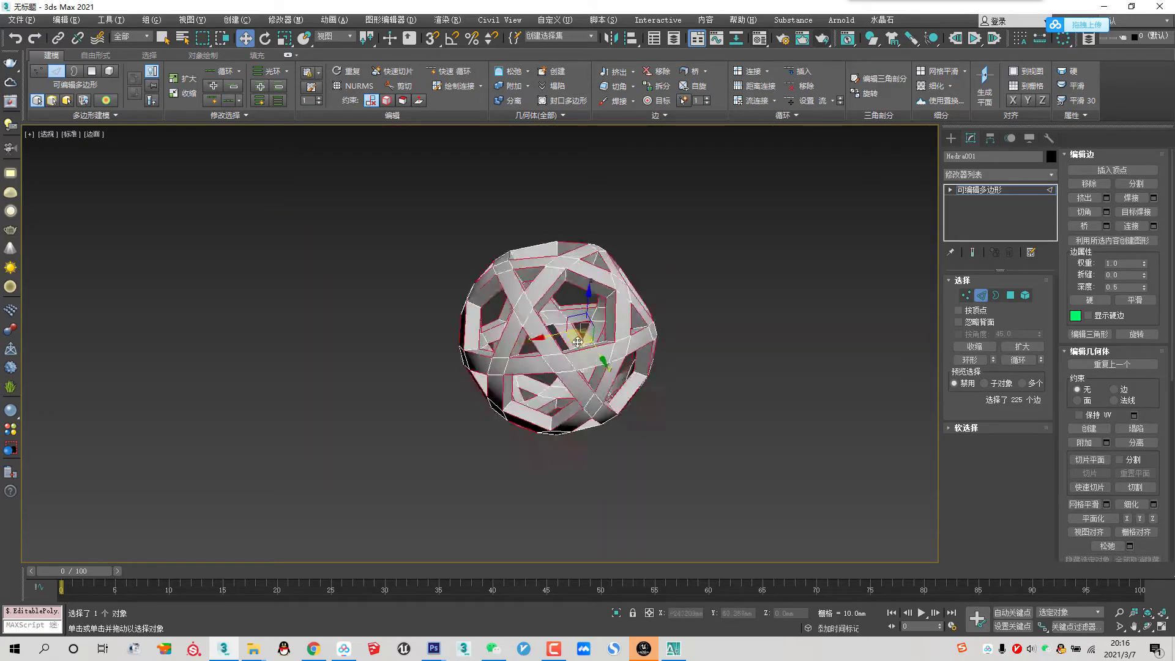
{"action": "middle_click_drag", "start_coordinate": [539, 358], "coordinate": [731, 320], "text": "alt"}
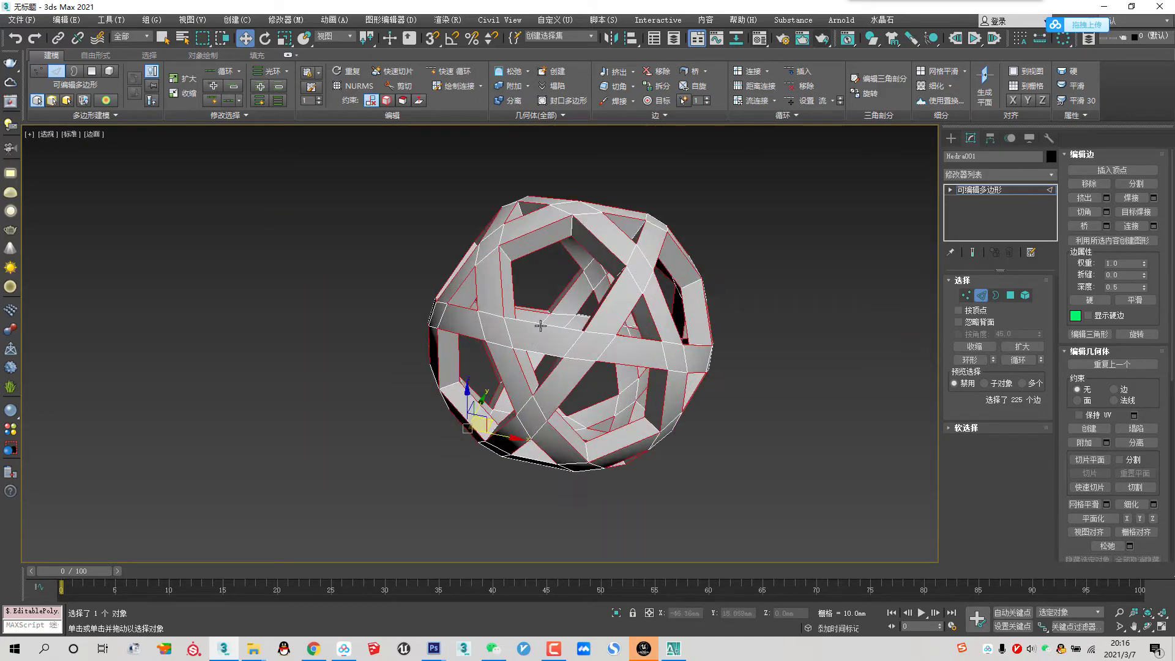
{"action": "scroll", "coordinate": [555, 337], "scroll_direction": "up", "scroll_amount": 3}
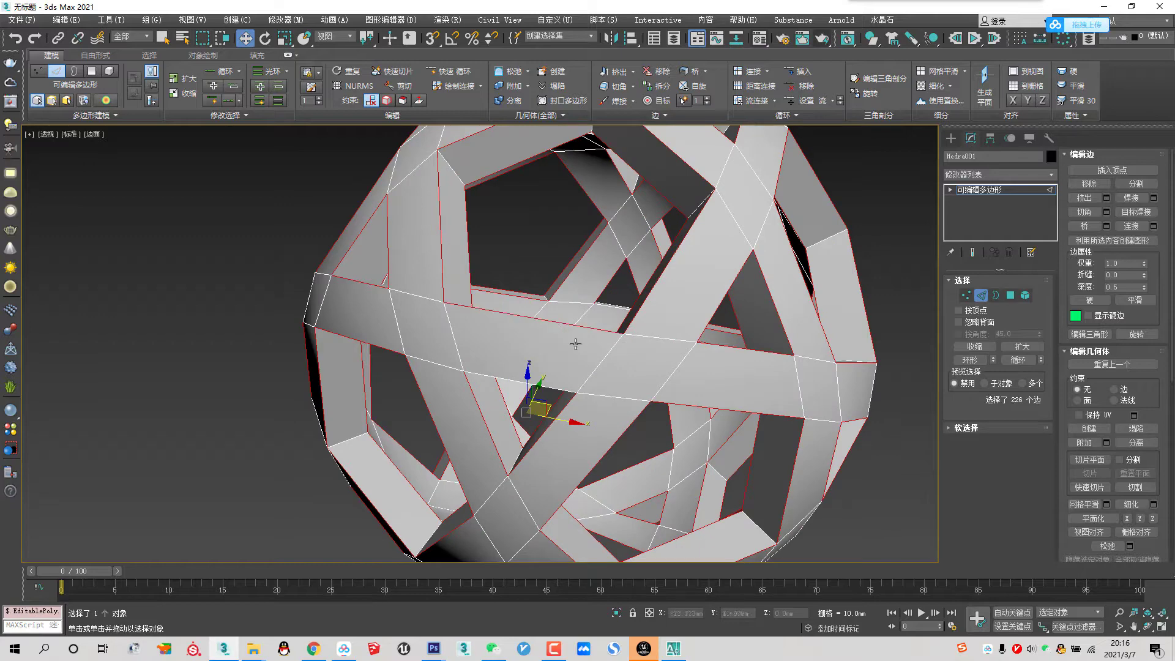
Step: Extend the ring with the Ring spinner, bringing the selection to 236 edges
{"action": "left_click", "coordinate": [973, 363]}
{"action": "scroll", "coordinate": [555, 367], "scroll_direction": "down", "scroll_amount": 4}
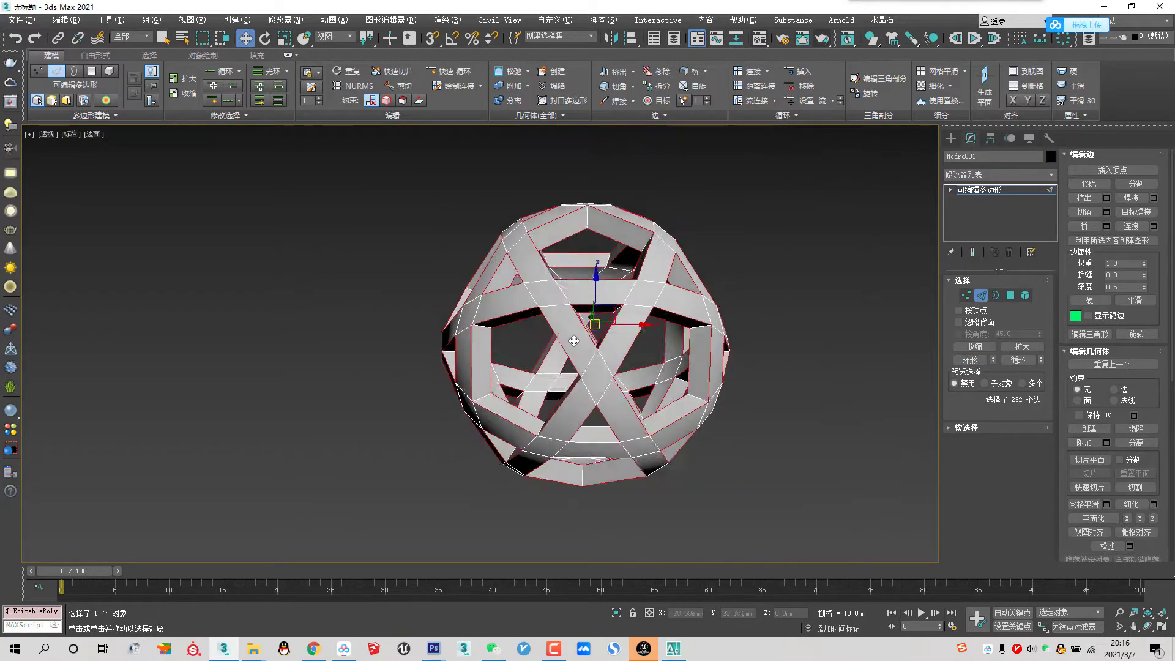
{"action": "mouse_move", "coordinate": [555, 367]}
{"action": "middle_mouse_down", "text": "alt"}
{"action": "mouse_move", "coordinate": [605, 260]}
{"action": "mouse_move", "coordinate": [587, 443]}
{"action": "middle_mouse_up", "text": "alt"}
{"action": "scroll", "coordinate": [587, 443], "scroll_direction": "up", "scroll_amount": 4}
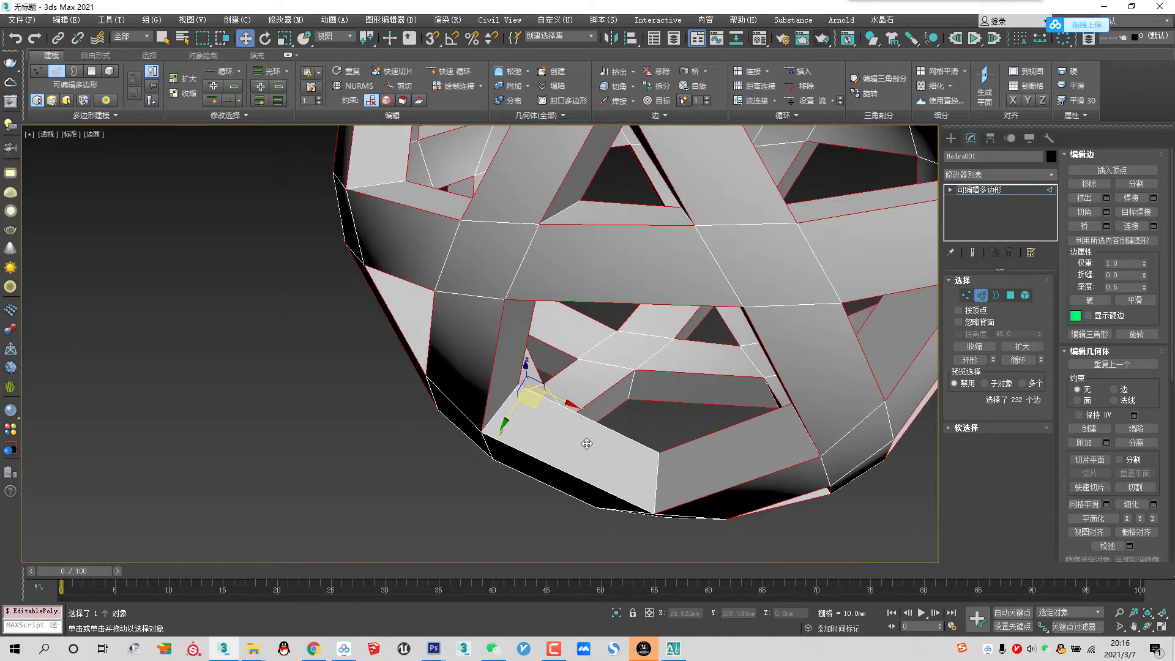
{"action": "left_click", "coordinate": [994, 362]}
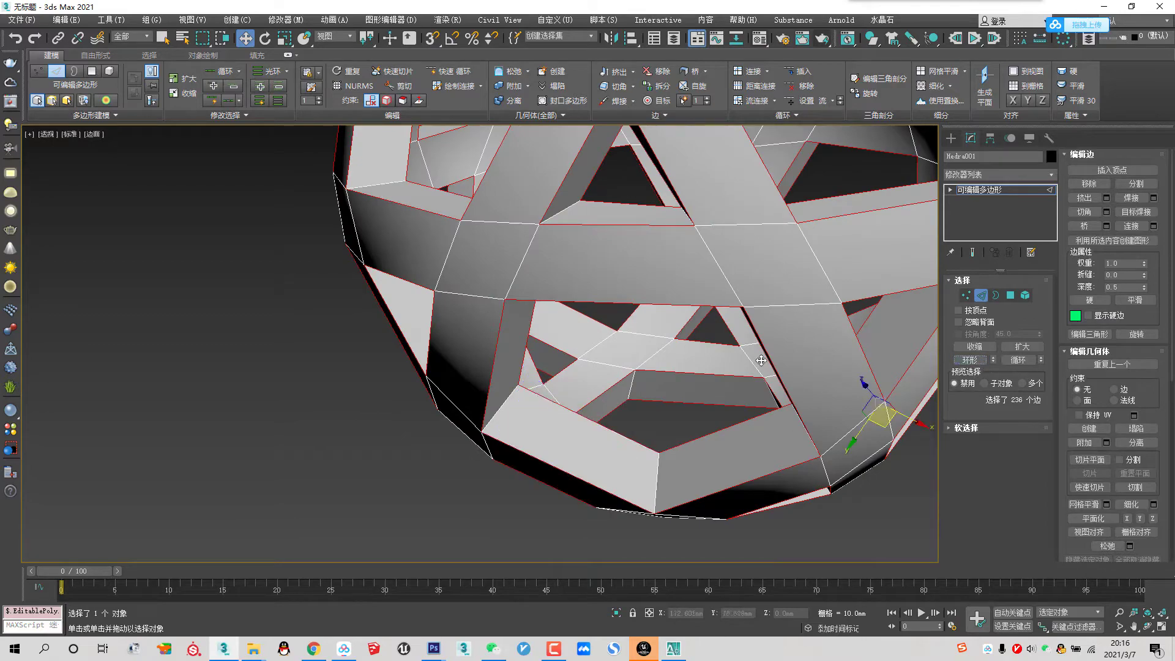
{"action": "scroll", "coordinate": [761, 360], "scroll_direction": "down", "scroll_amount": 2}
{"action": "mouse_move", "coordinate": [761, 361]}
{"action": "middle_mouse_down", "text": "alt"}
{"action": "mouse_move", "coordinate": [543, 433]}
{"action": "mouse_move", "coordinate": [543, 412]}
{"action": "mouse_move", "coordinate": [318, 425]}
{"action": "mouse_move", "coordinate": [330, 276]}
{"action": "mouse_move", "coordinate": [643, 439]}
{"action": "mouse_move", "coordinate": [753, 398]}
{"action": "mouse_move", "coordinate": [918, 402]}
{"action": "mouse_move", "coordinate": [985, 462]}
{"action": "mouse_move", "coordinate": [796, 451]}
{"action": "middle_mouse_up", "text": "alt"}
{"action": "scroll", "coordinate": [573, 392], "scroll_direction": "down", "scroll_amount": 2}
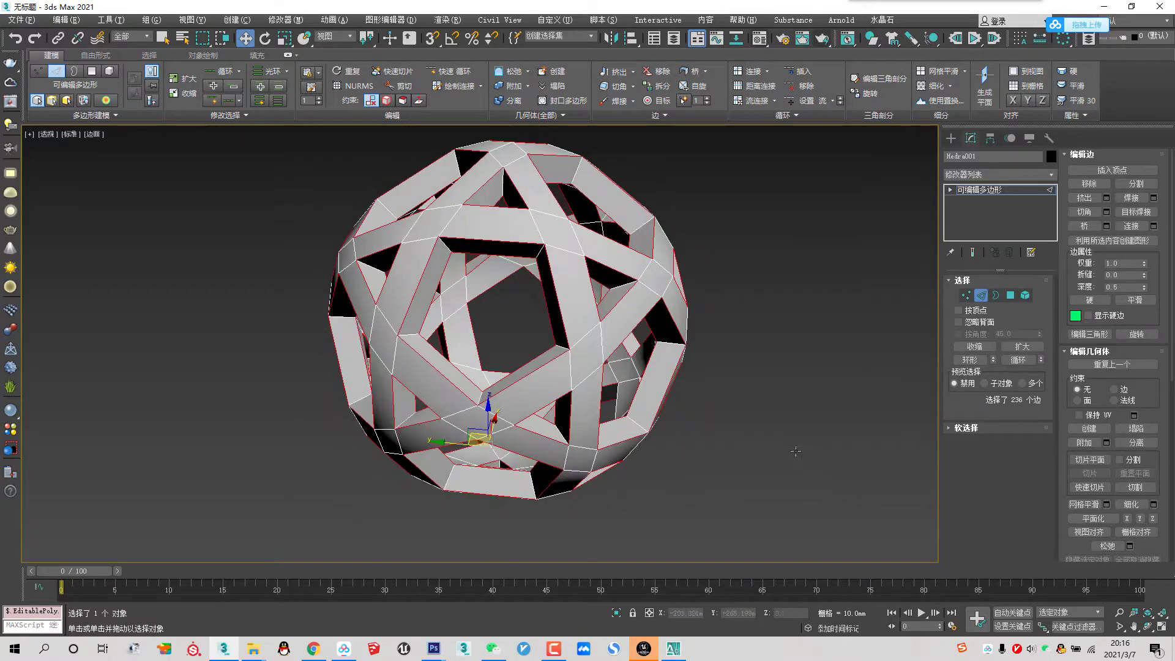
Step: Connect the selected strip edges with 2 segments and Pinch 80, adding 472 edges
{"action": "left_click", "coordinate": [1153, 227]}
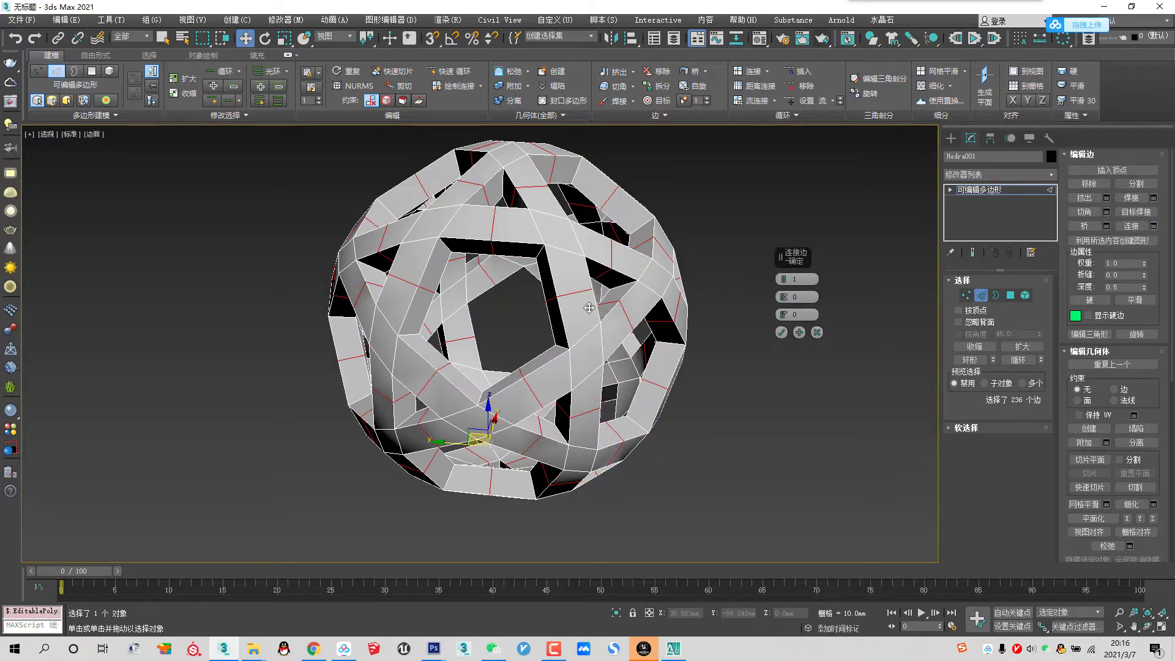
{"action": "mouse_move", "coordinate": [588, 308]}
{"action": "middle_mouse_down", "text": "alt"}
{"action": "mouse_move", "coordinate": [405, 332]}
{"action": "mouse_move", "coordinate": [467, 310]}
{"action": "middle_mouse_up", "text": "alt"}
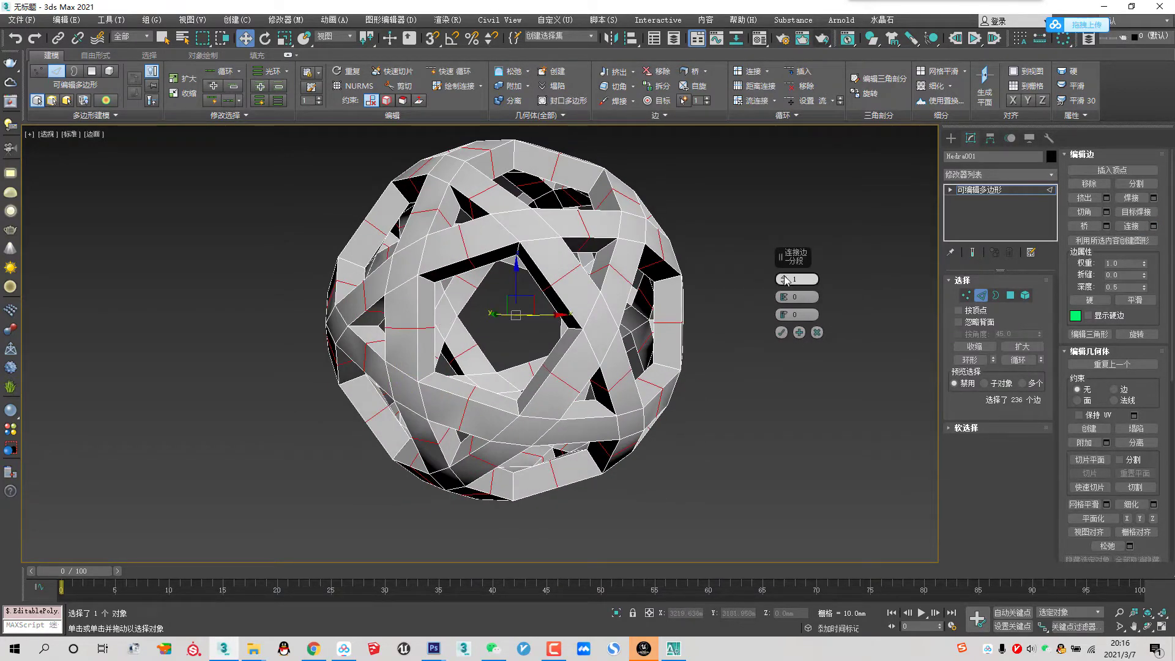
{"action": "left_click_drag", "start_coordinate": [786, 279], "coordinate": [785, 273]}
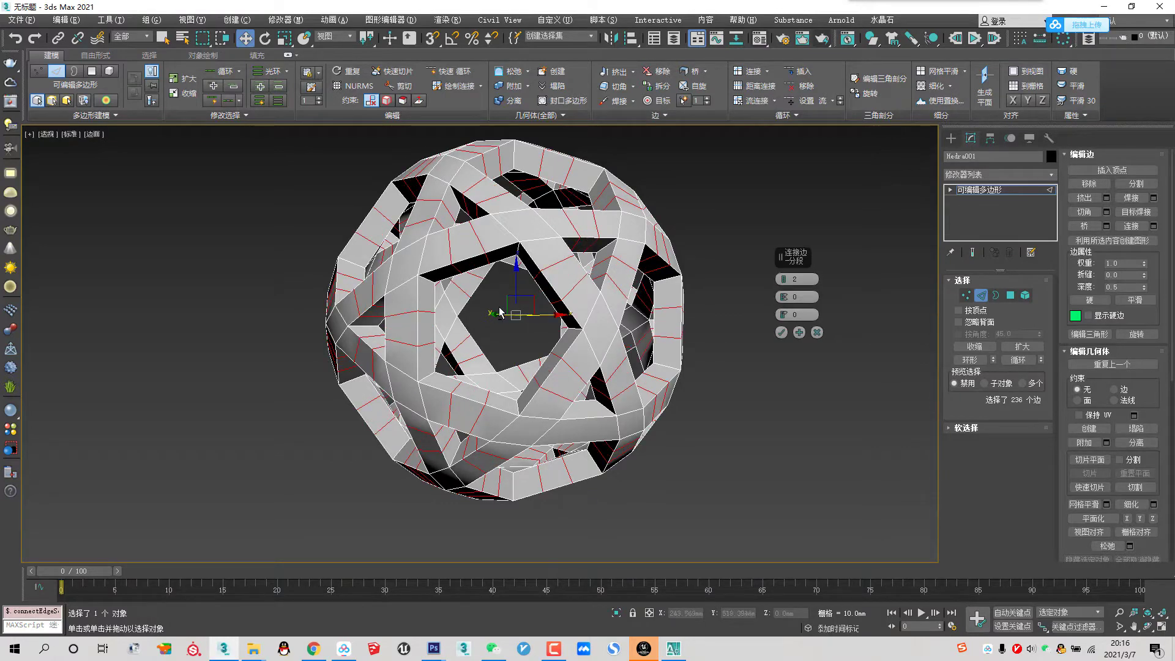
{"action": "middle_click_drag", "start_coordinate": [789, 288], "coordinate": [820, 297], "text": "alt"}
{"action": "left_click_drag", "start_coordinate": [787, 300], "coordinate": [787, 158]}
{"action": "left_click", "coordinate": [803, 296]}
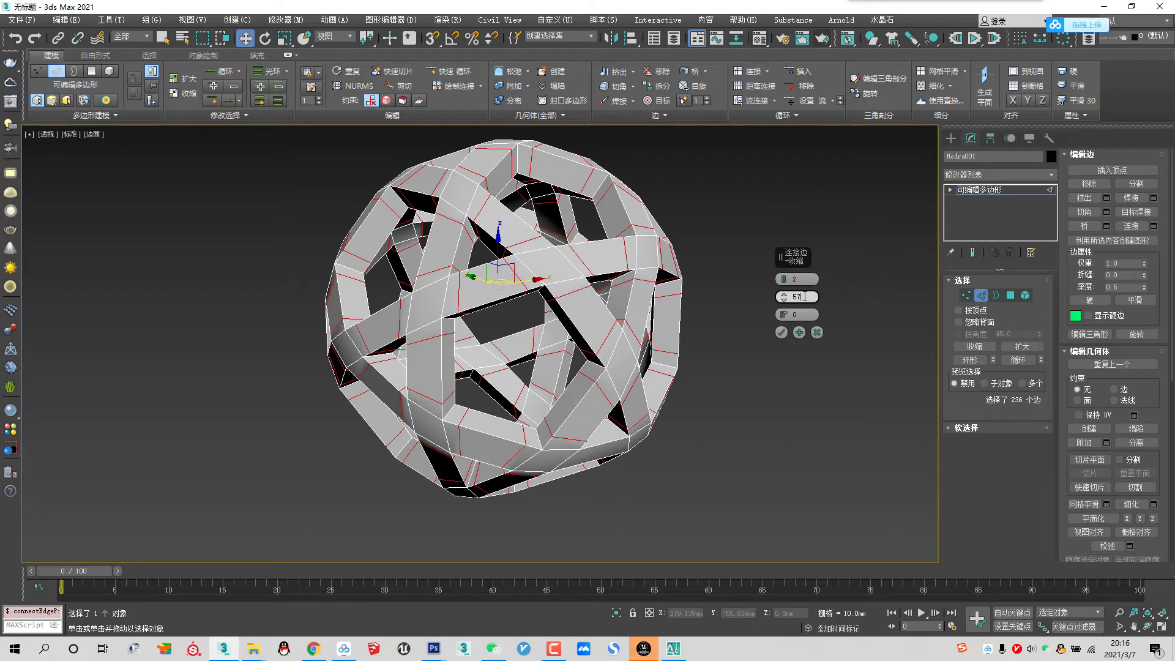
{"action": "type", "text": "0"}
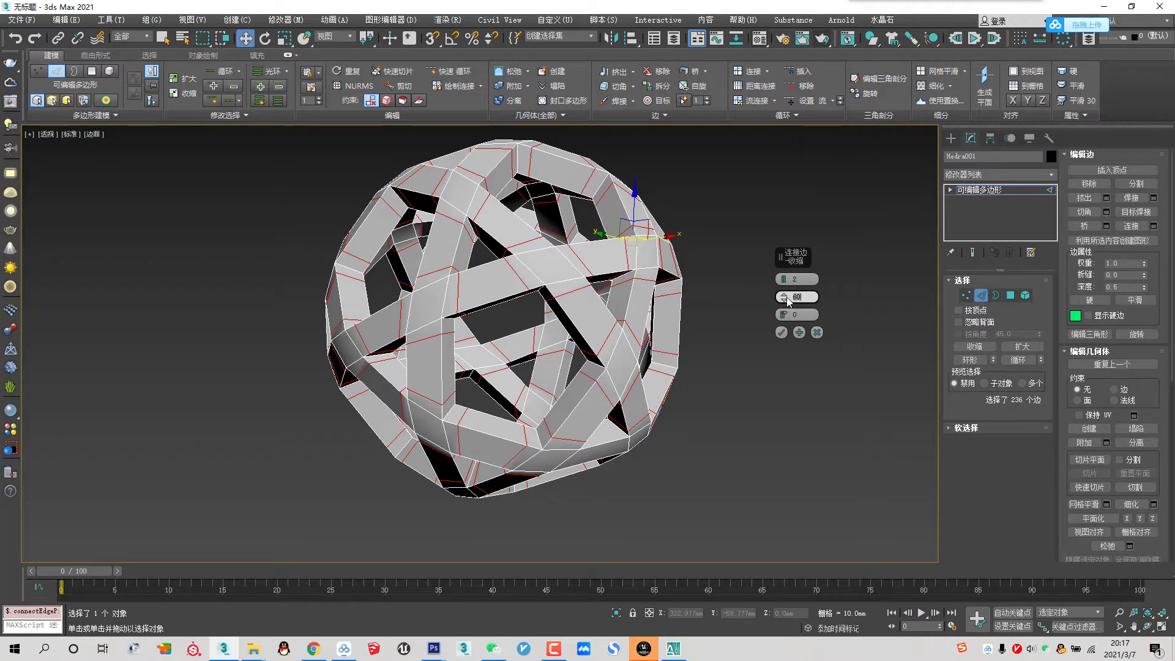
{"action": "key", "text": "Return"}
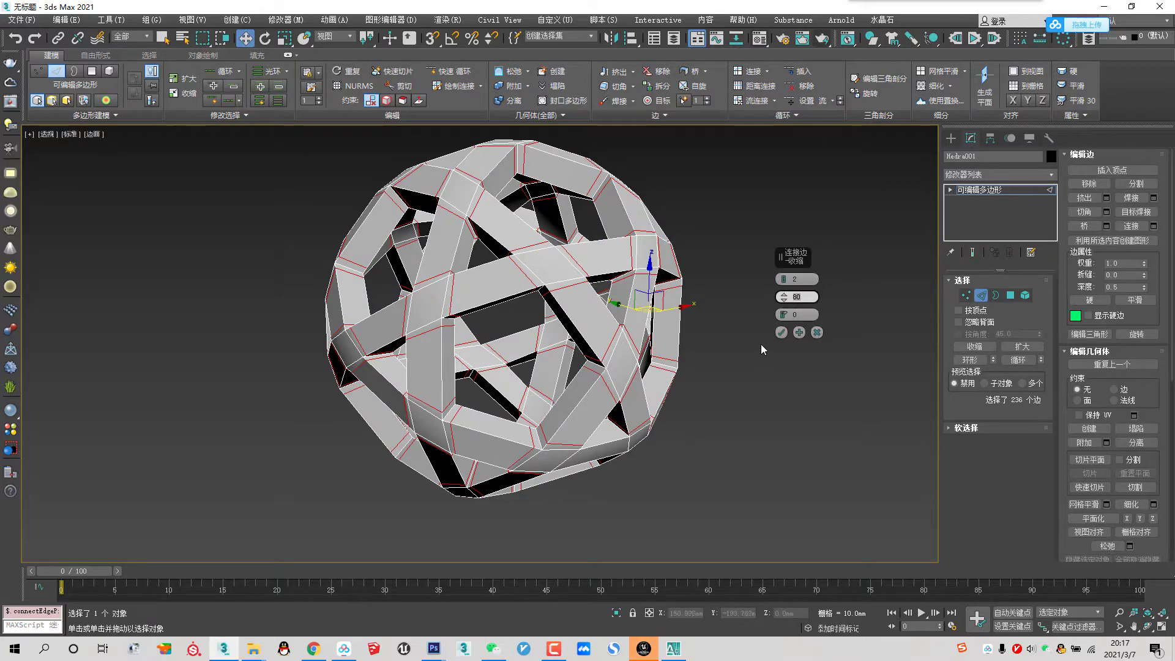
{"action": "left_click", "coordinate": [782, 333]}
{"action": "mouse_move", "coordinate": [681, 342]}
{"action": "middle_mouse_down", "text": "alt"}
{"action": "mouse_move", "coordinate": [858, 307]}
{"action": "mouse_move", "coordinate": [843, 320]}
{"action": "middle_mouse_up", "text": "alt"}
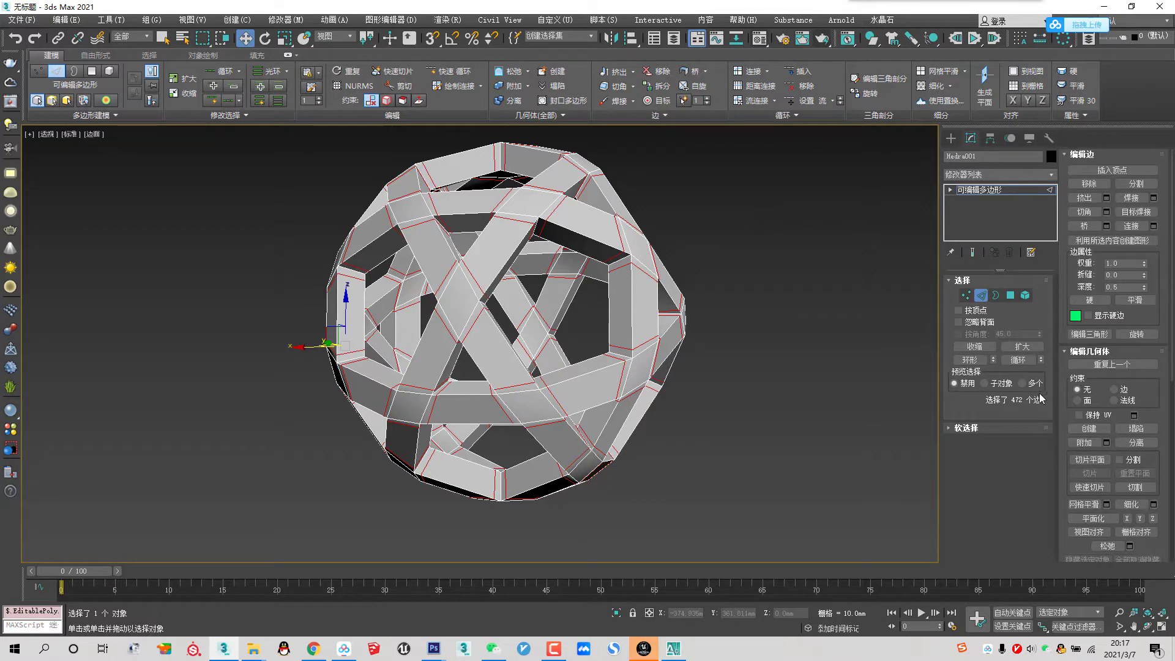
Step: Select all similar crossing polygons and grow them to whole elements, totalling 536 polygons
{"action": "left_click", "coordinate": [1137, 183]}
{"action": "left_click", "coordinate": [1011, 295]}
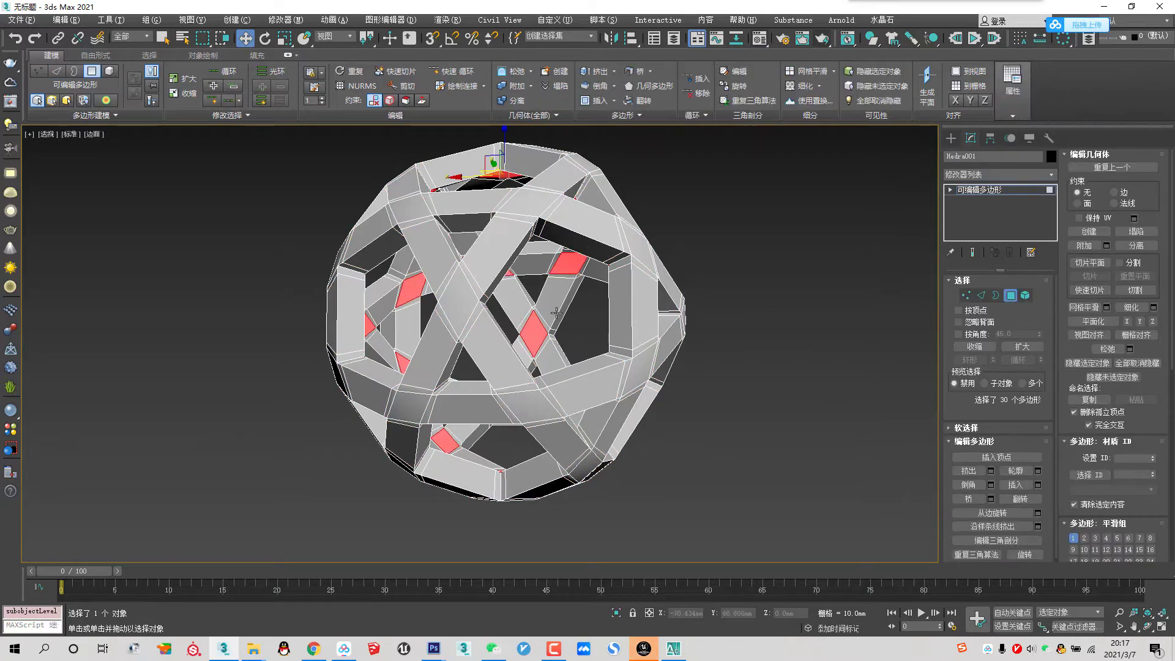
{"action": "middle_click_drag", "start_coordinate": [555, 312], "coordinate": [538, 287], "text": "alt"}
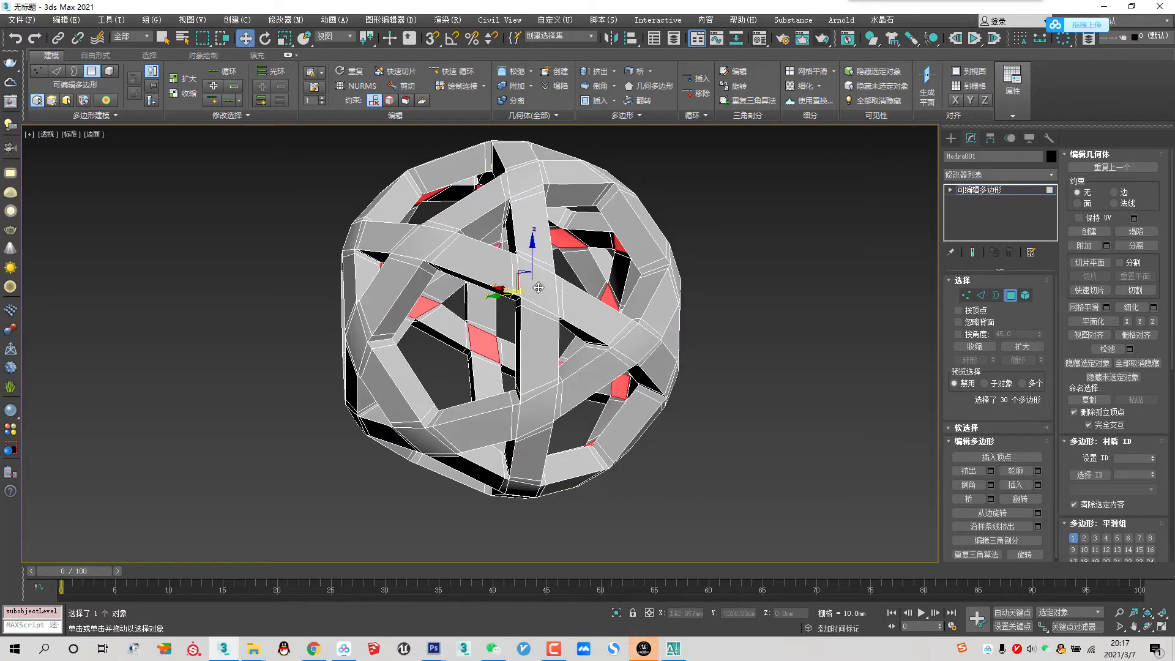
{"action": "left_click", "coordinate": [535, 281], "text": "ctrl"}
{"action": "left_click", "coordinate": [205, 115]}
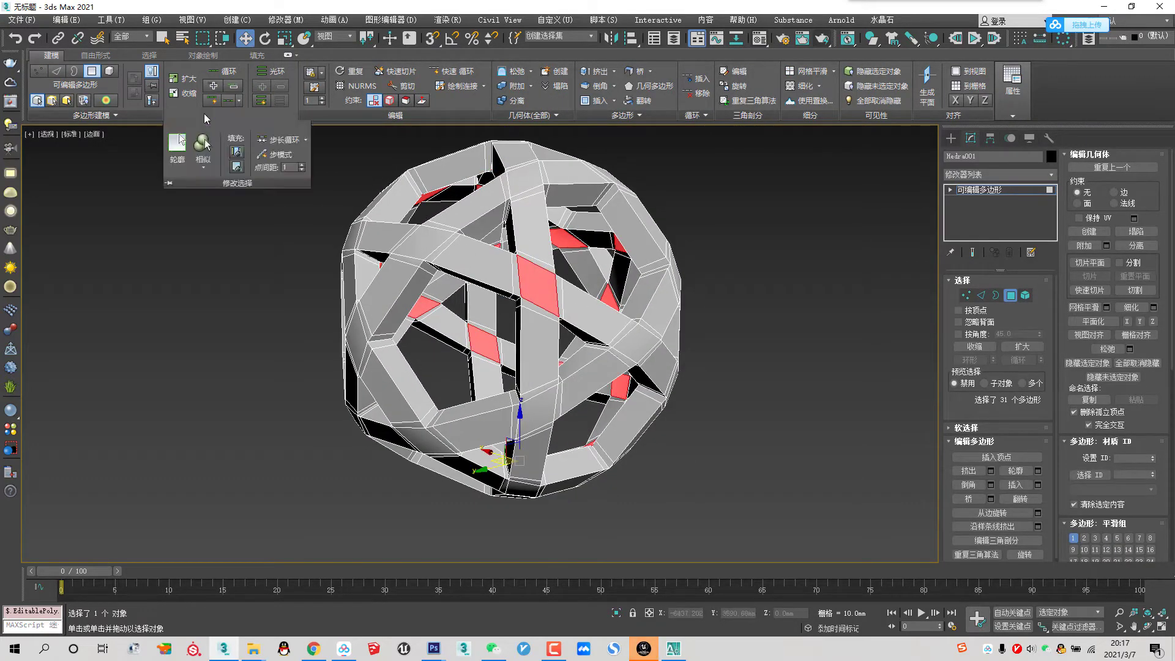
{"action": "left_click", "coordinate": [205, 143]}
{"action": "mouse_move", "coordinate": [417, 278]}
{"action": "middle_mouse_down", "text": "alt"}
{"action": "mouse_move", "coordinate": [462, 267]}
{"action": "mouse_move", "coordinate": [508, 280]}
{"action": "middle_mouse_up", "text": "alt"}
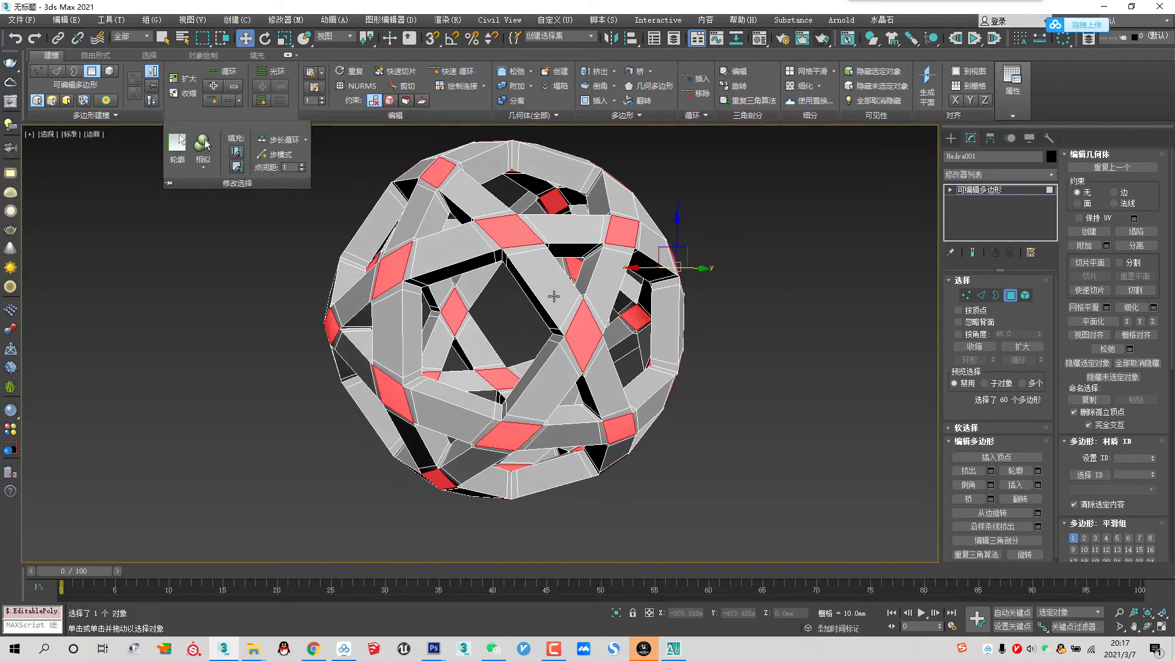
{"action": "left_click", "coordinate": [1025, 296], "text": "ctrl"}
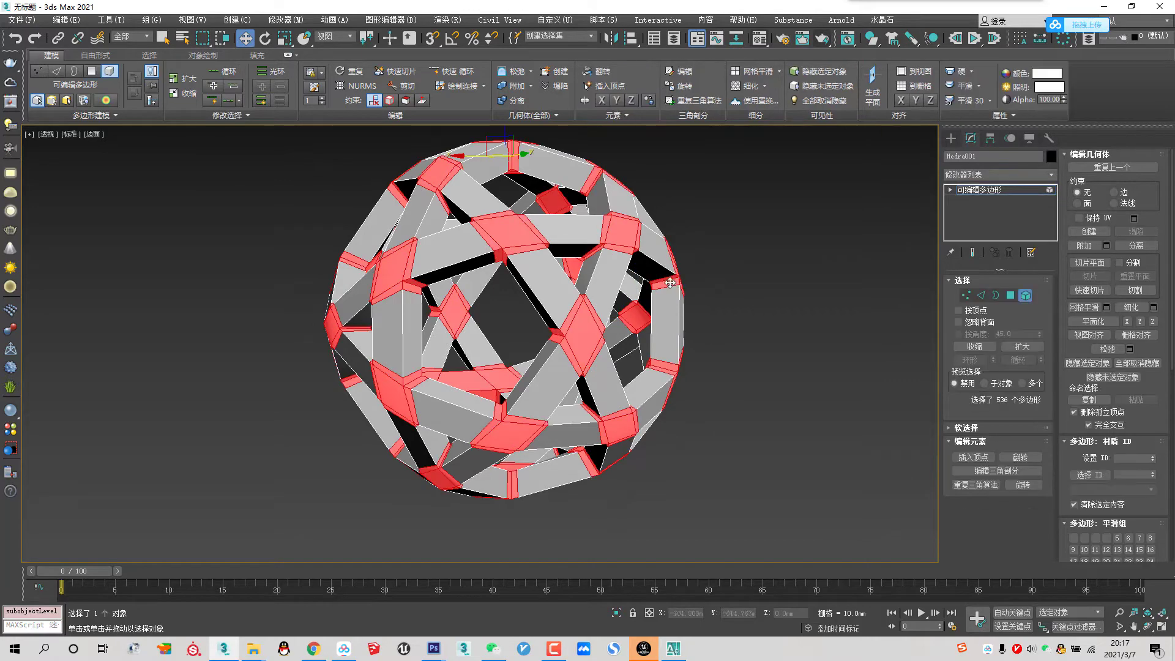
{"action": "middle_click_drag", "start_coordinate": [638, 323], "coordinate": [481, 364], "text": "alt"}
{"action": "scroll", "coordinate": [481, 363], "scroll_direction": "up", "scroll_amount": 10}
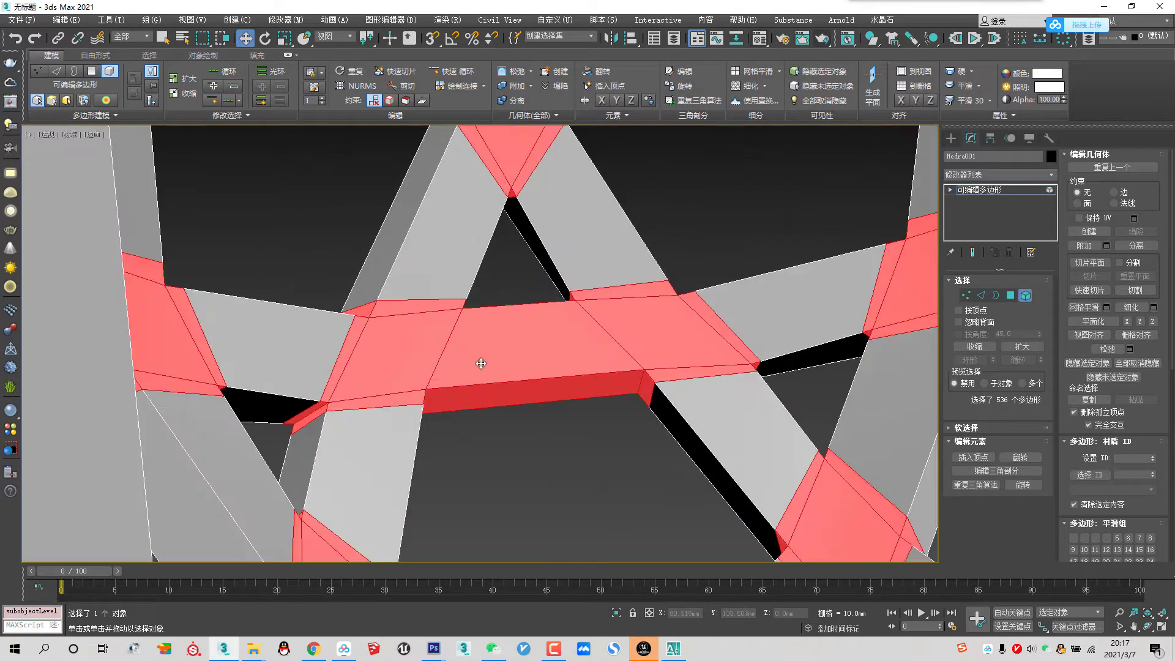
Step: Connect new edges across the four selected edges on the crossing band
{"action": "left_click", "coordinate": [981, 296]}
{"action": "left_click_drag", "start_coordinate": [517, 301], "coordinate": [506, 349]}
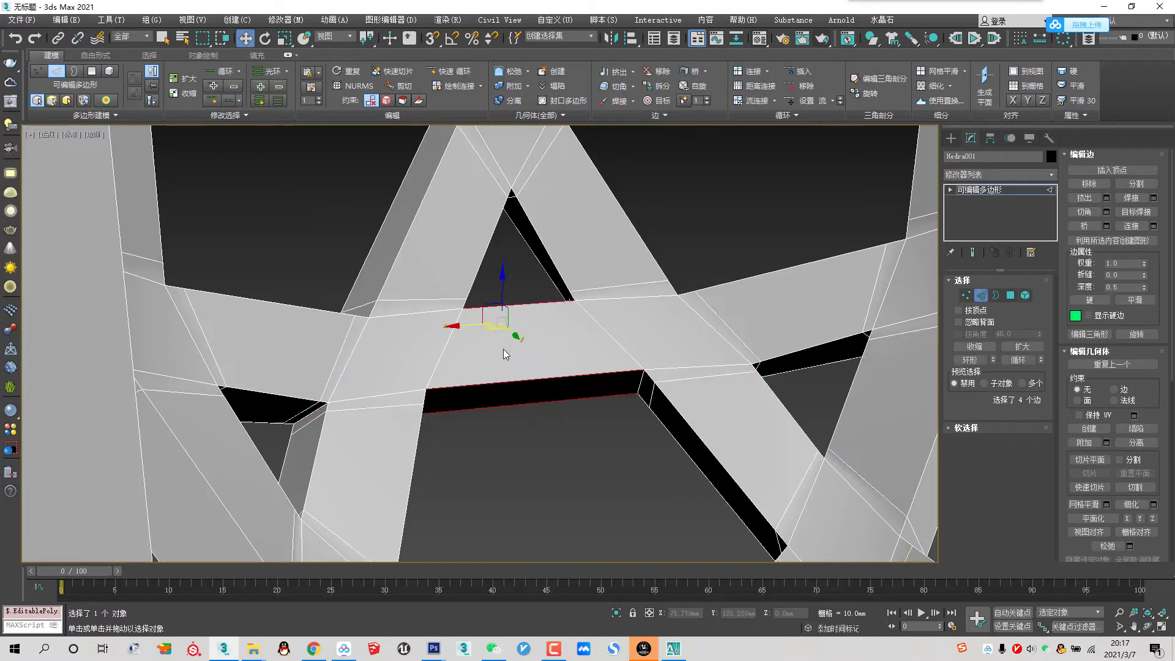
{"action": "left_click", "coordinate": [1154, 226]}
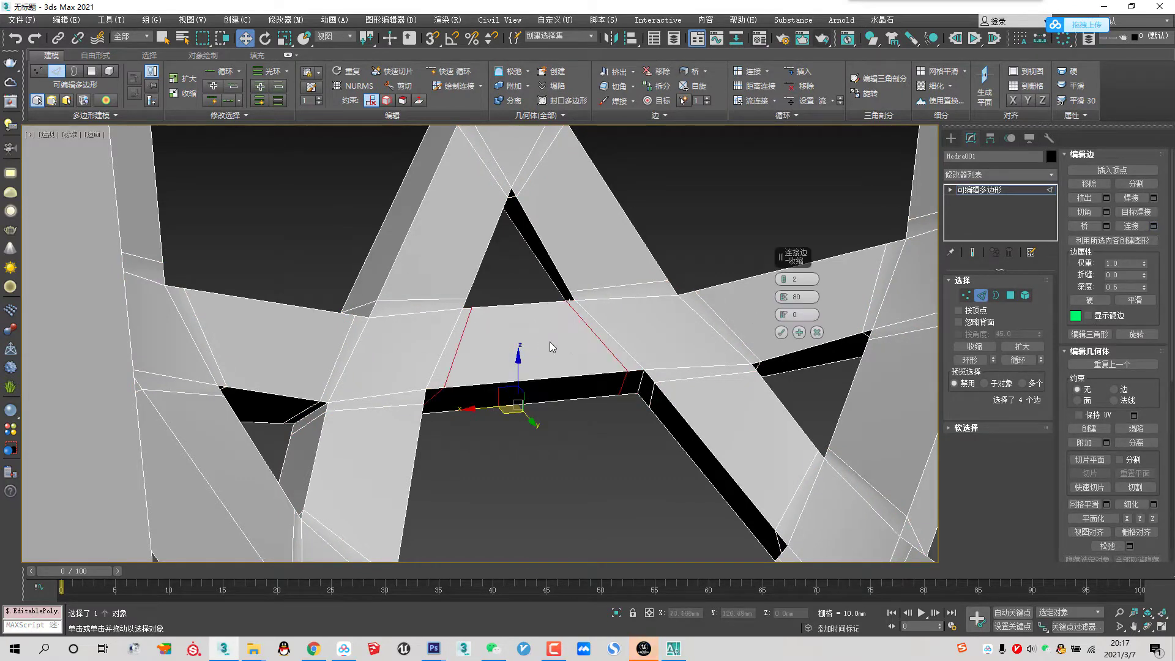
{"action": "left_click", "coordinate": [788, 336]}
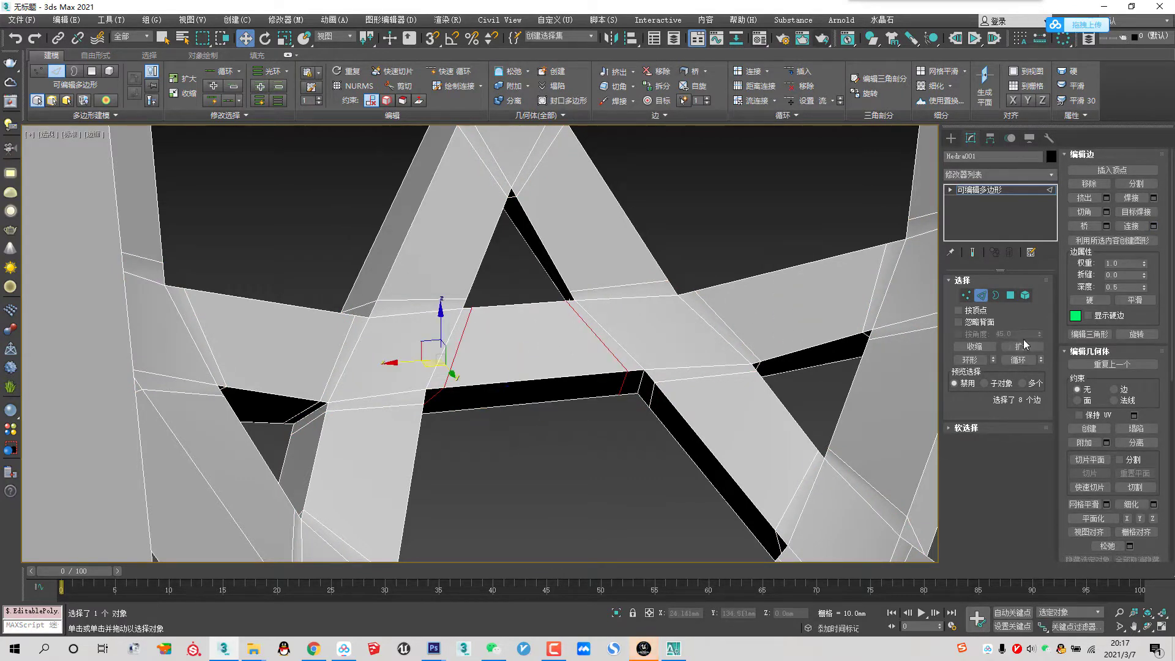
Step: Reselect the strip elements in Element mode, bringing the selection to 540 polygons
{"action": "left_click", "coordinate": [1025, 295]}
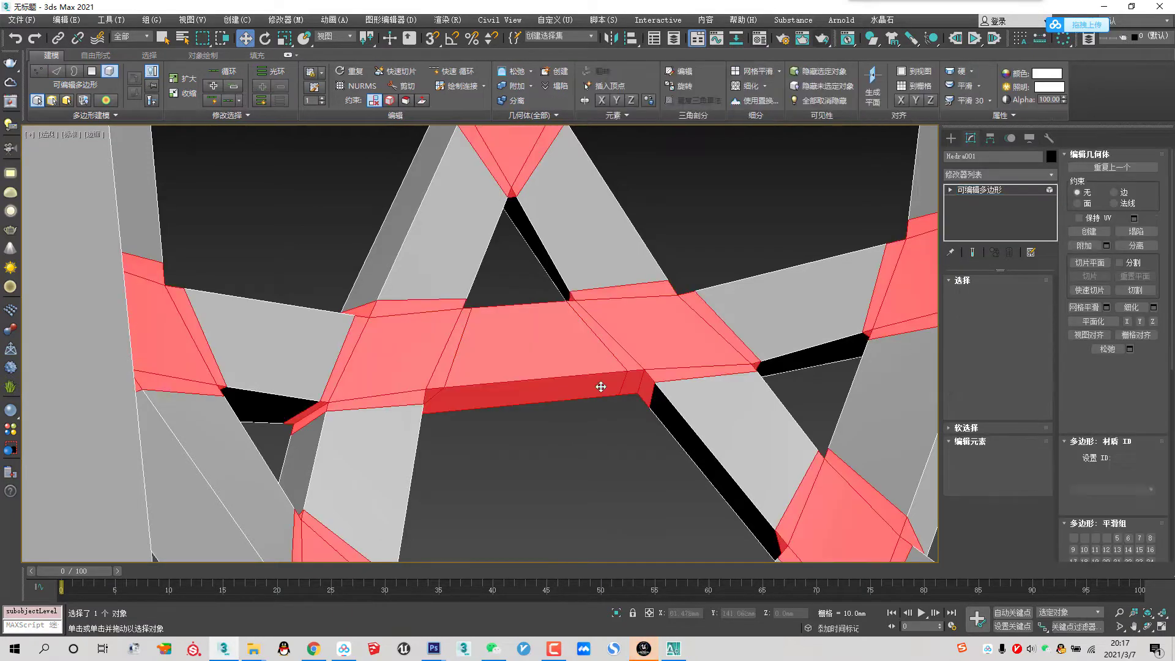
{"action": "left_click", "coordinate": [514, 361], "text": "alt"}
{"action": "scroll", "coordinate": [516, 370], "scroll_direction": "down", "scroll_amount": 5}
{"action": "scroll", "coordinate": [516, 370], "scroll_direction": "down", "scroll_amount": 5}
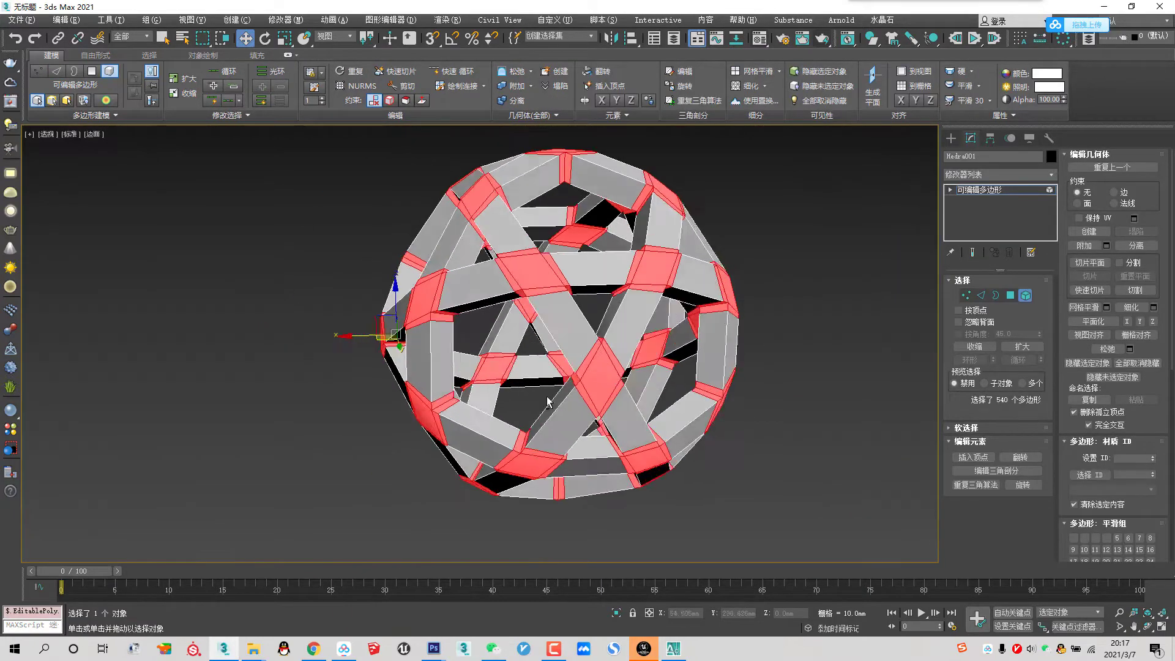
{"action": "mouse_move", "coordinate": [516, 370]}
{"action": "middle_mouse_down", "text": "alt"}
{"action": "mouse_move", "coordinate": [451, 310]}
{"action": "mouse_move", "coordinate": [901, 369]}
{"action": "mouse_move", "coordinate": [1088, 343]}
{"action": "mouse_move", "coordinate": [908, 357]}
{"action": "mouse_move", "coordinate": [703, 402]}
{"action": "middle_mouse_up", "text": "alt"}
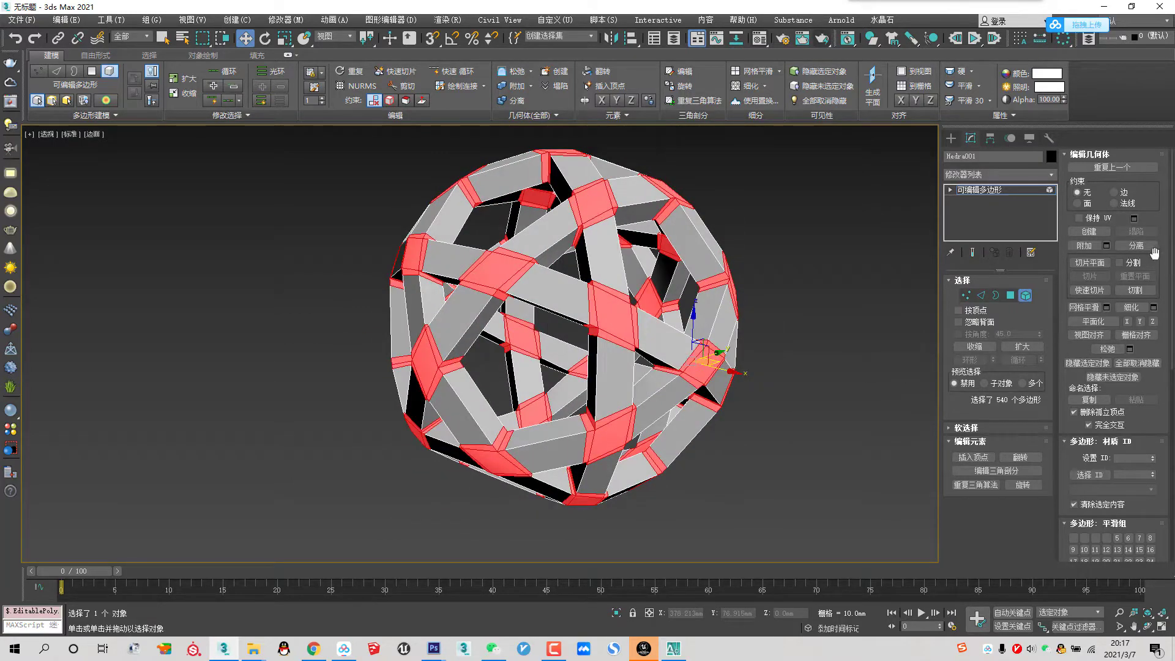
Step: Detach the 540 selected polygons as Object001 and delete the original lattice
{"action": "left_click", "coordinate": [1136, 246]}
{"action": "left_click", "coordinate": [611, 336]}
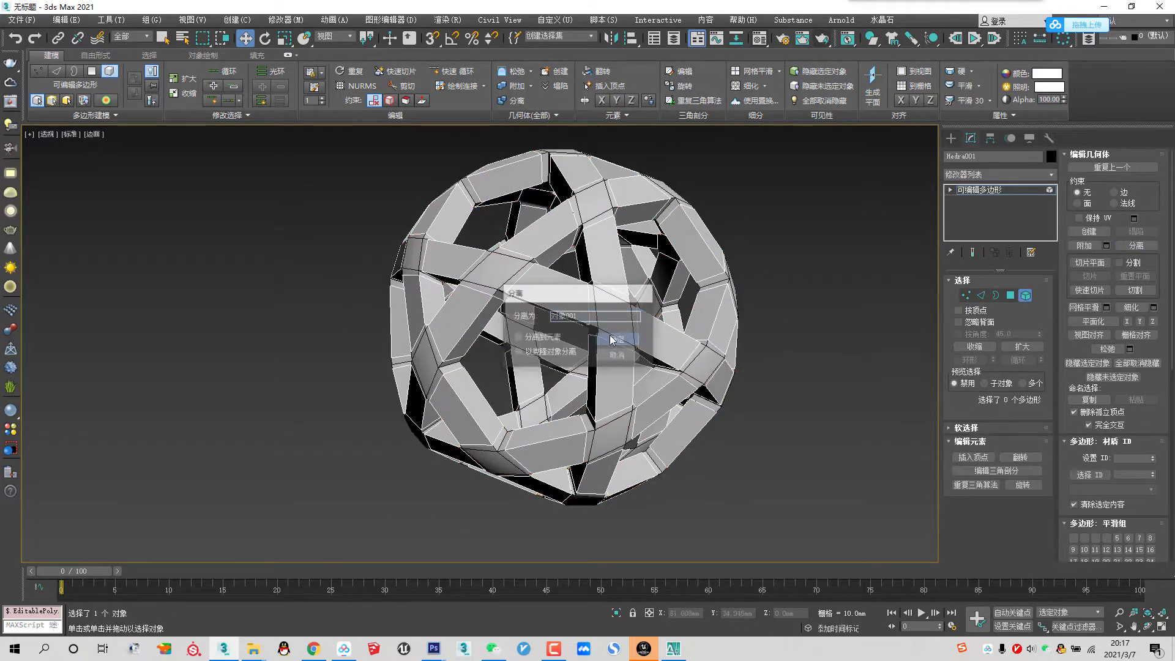
{"action": "left_click", "coordinate": [1022, 295]}
{"action": "key", "text": "Delete"}
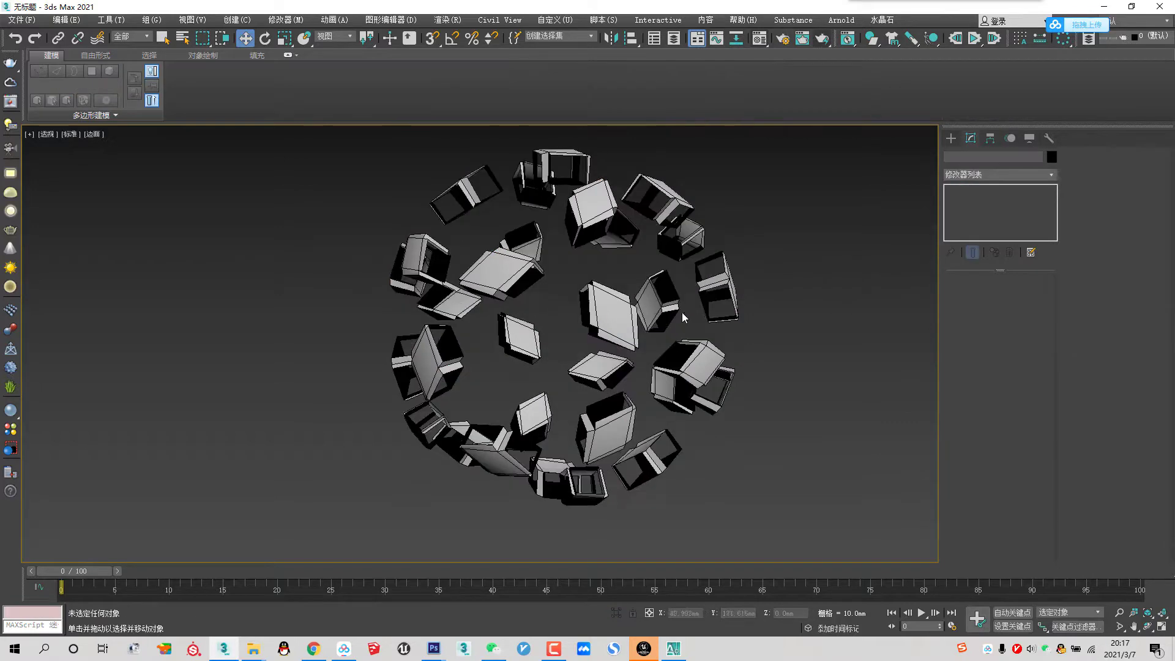
{"action": "mouse_move", "coordinate": [631, 309]}
{"action": "middle_mouse_down", "text": "alt"}
{"action": "mouse_move", "coordinate": [613, 296]}
{"action": "mouse_move", "coordinate": [644, 275]}
{"action": "middle_mouse_up", "text": "alt"}
Step: Cap all open borders of Object001 to close the boxy crossing pieces
{"action": "left_click", "coordinate": [622, 288]}
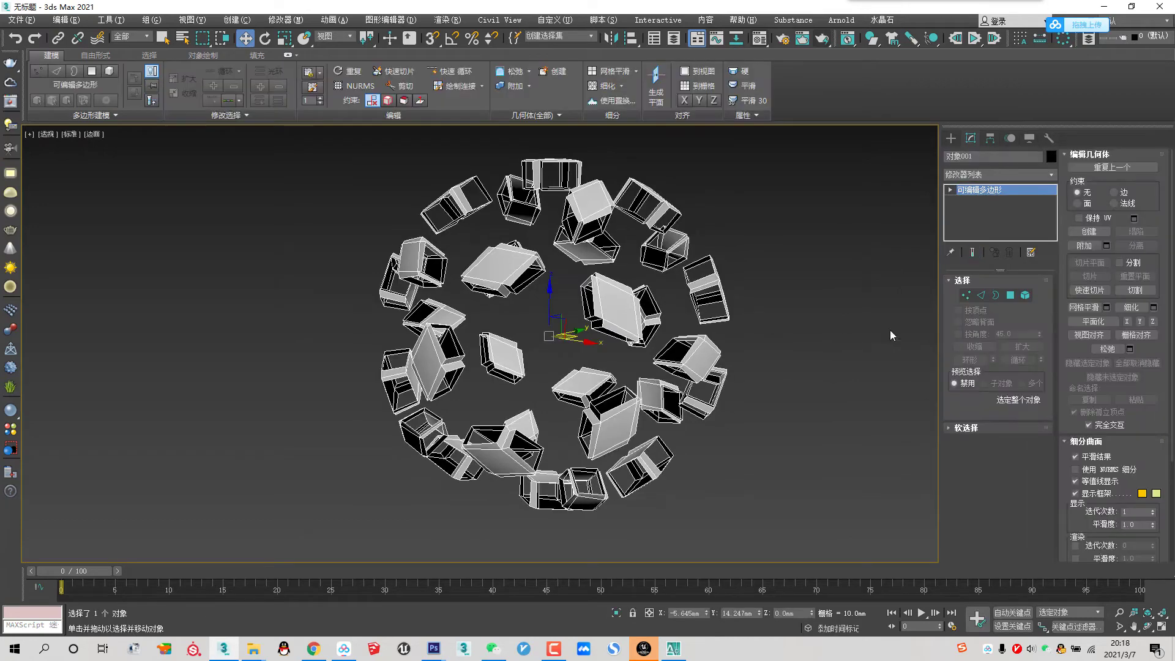
{"action": "left_click", "coordinate": [995, 295]}
{"action": "key", "text": "ctrl+a"}
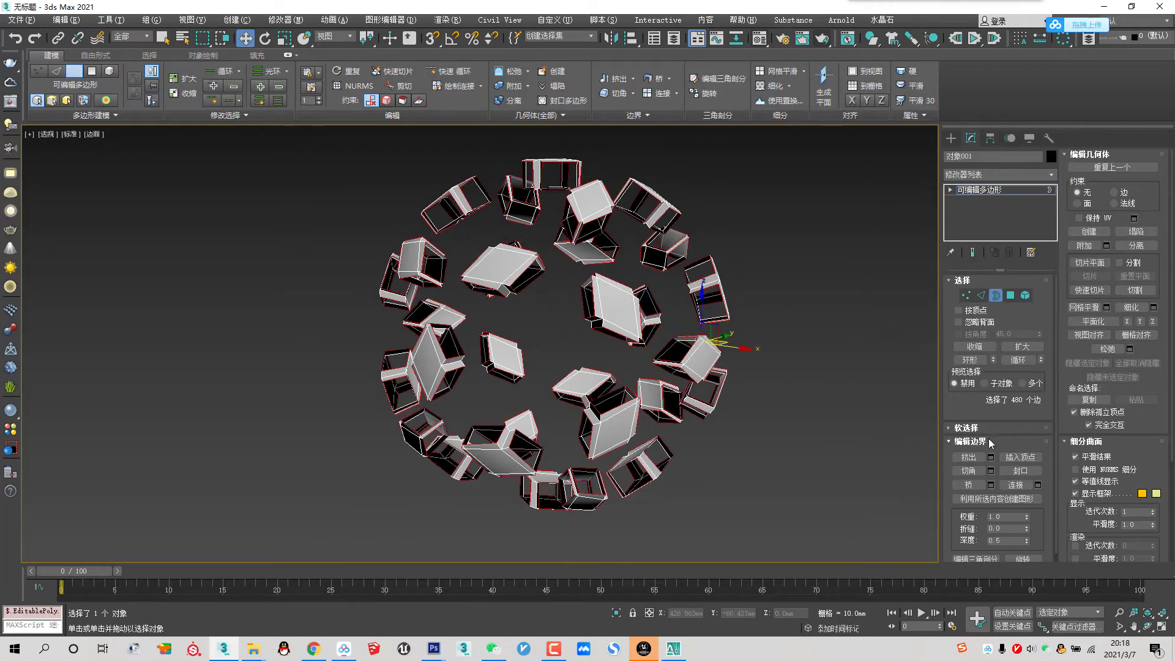
{"action": "left_click", "coordinate": [1020, 471]}
{"action": "mouse_move", "coordinate": [571, 292]}
{"action": "middle_mouse_down", "text": "alt"}
{"action": "mouse_move", "coordinate": [526, 321]}
{"action": "mouse_move", "coordinate": [551, 306]}
{"action": "middle_mouse_up", "text": "alt"}
Step: Select one facing polygon on each of two neighbouring boxes in Polygon mode
{"action": "left_click", "coordinate": [1010, 295]}
{"action": "key", "text": "ctrl+a"}
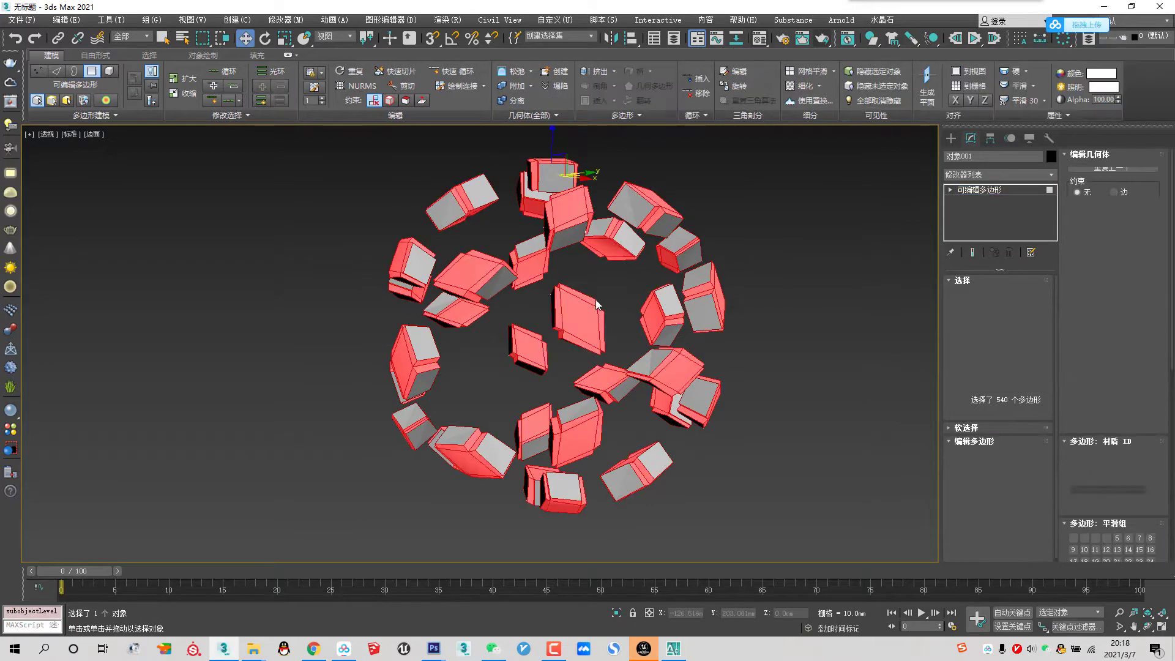
{"action": "scroll", "coordinate": [520, 290], "scroll_direction": "up", "scroll_amount": 4}
{"action": "left_click", "coordinate": [465, 270]}
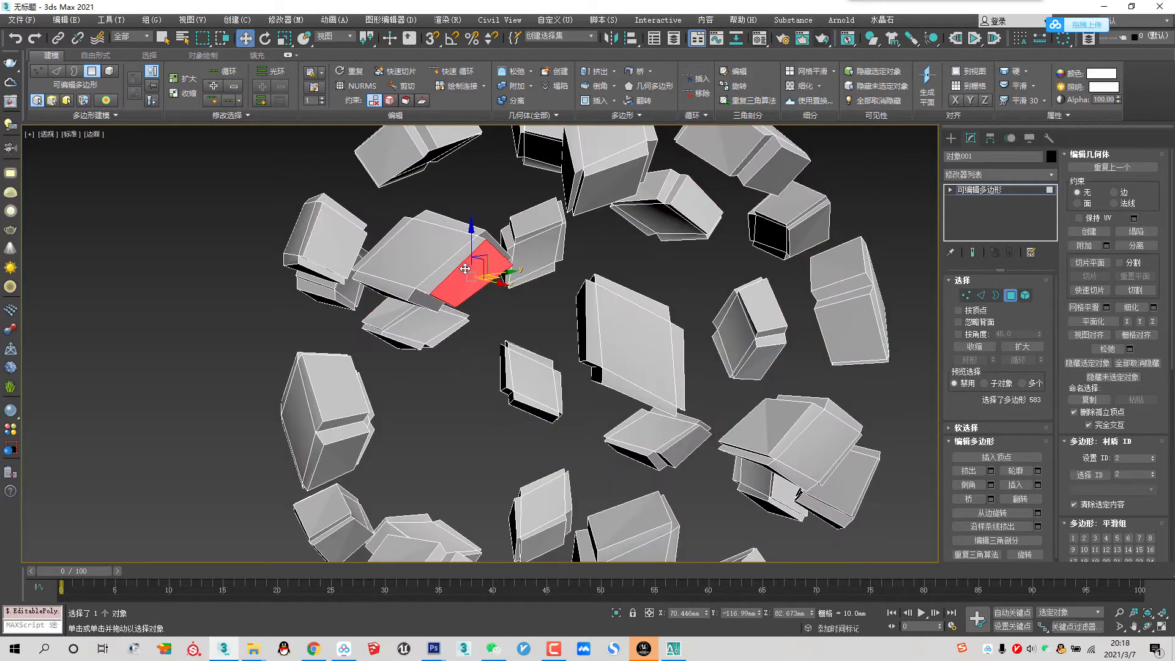
{"action": "mouse_move", "coordinate": [528, 309]}
{"action": "middle_mouse_down", "text": "alt"}
{"action": "mouse_move", "coordinate": [575, 307]}
{"action": "mouse_move", "coordinate": [532, 285]}
{"action": "middle_mouse_up", "text": "alt"}
{"action": "left_click", "coordinate": [575, 306], "text": "ctrl"}
{"action": "scroll", "coordinate": [575, 306], "scroll_direction": "down", "scroll_amount": 4}
{"action": "scroll", "coordinate": [532, 286], "scroll_direction": "up", "scroll_amount": 5}
{"action": "scroll", "coordinate": [530, 293], "scroll_direction": "down", "scroll_amount": 6}
{"action": "scroll", "coordinate": [530, 292], "scroll_direction": "up", "scroll_amount": 5}
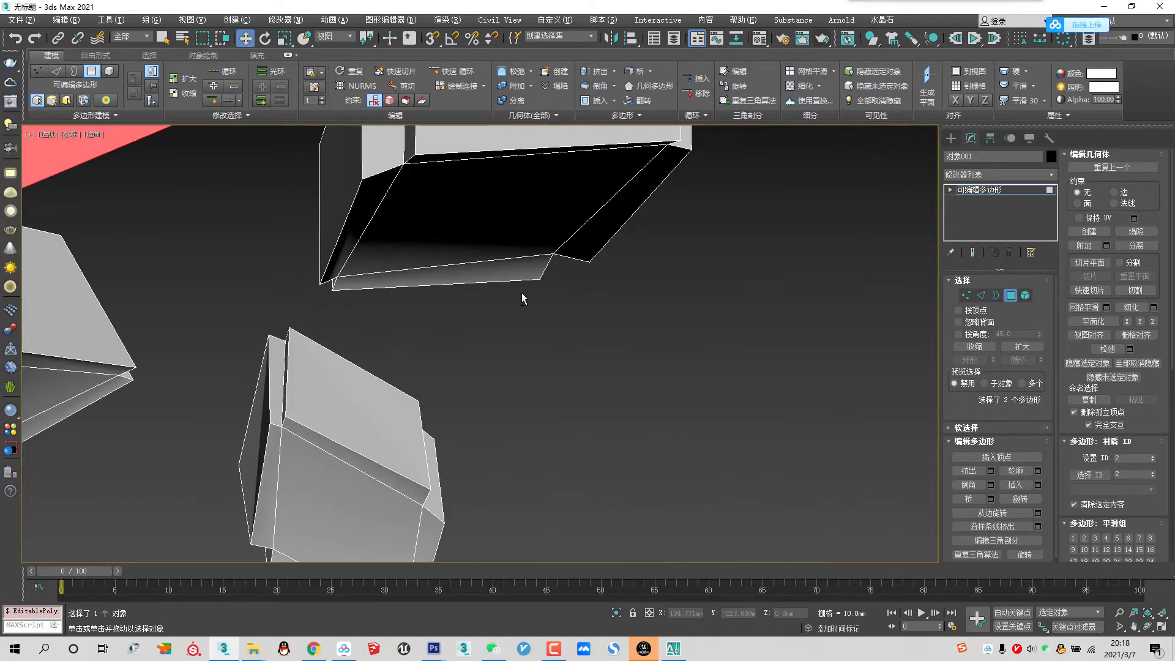
{"action": "scroll", "coordinate": [522, 292], "scroll_direction": "down", "scroll_amount": 1}
{"action": "scroll", "coordinate": [522, 292], "scroll_direction": "down", "scroll_amount": 3}
{"action": "scroll", "coordinate": [526, 297], "scroll_direction": "down", "scroll_amount": 1}
{"action": "scroll", "coordinate": [546, 300], "scroll_direction": "up", "scroll_amount": 3}
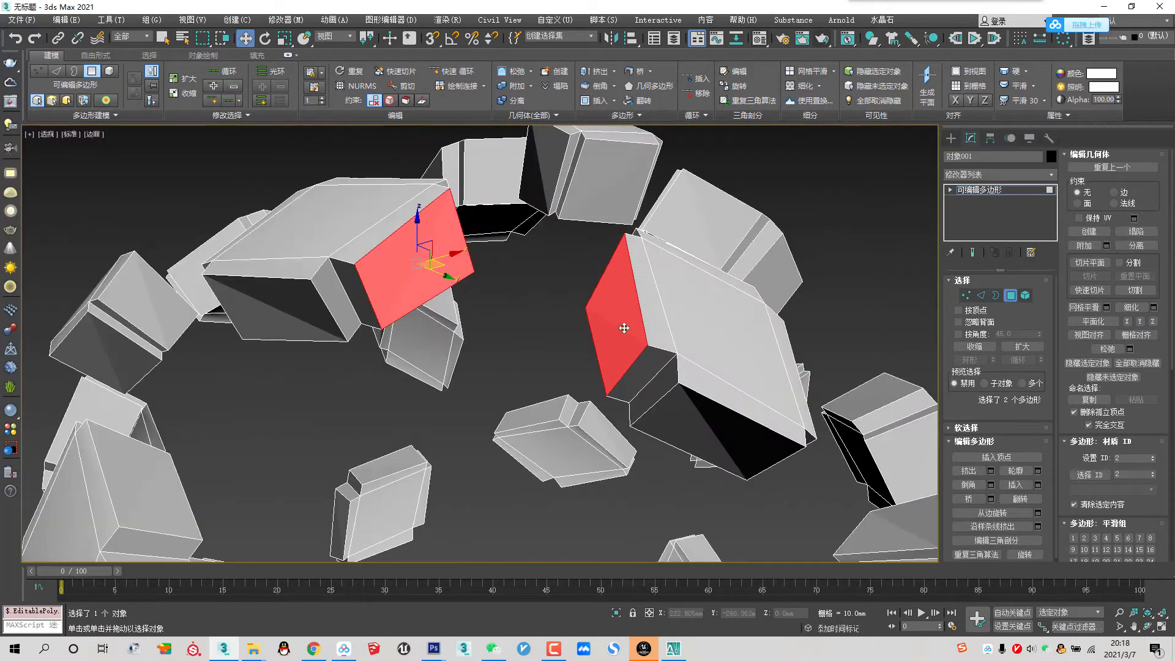
Step: Bridge the two faces with 4 segments and a Twist 1 value of 1
{"action": "left_click", "coordinate": [991, 499]}
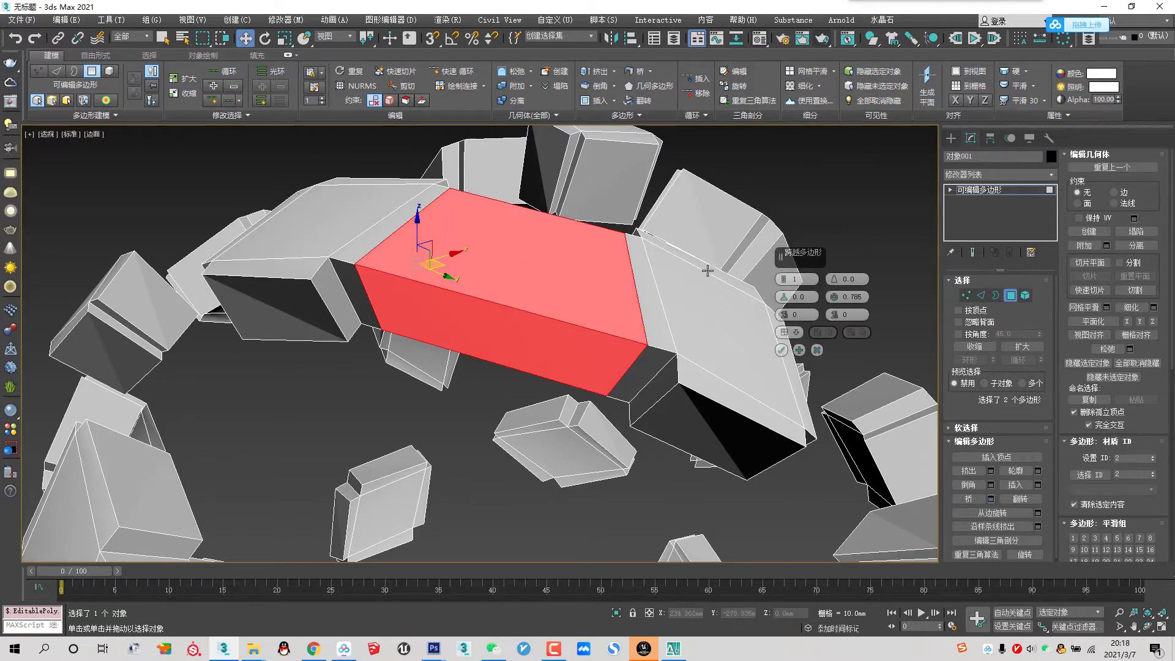
{"action": "mouse_move", "coordinate": [804, 254]}
{"action": "left_mouse_down"}
{"action": "mouse_move", "coordinate": [840, 143]}
{"action": "mouse_move", "coordinate": [829, 169]}
{"action": "left_mouse_up"}
{"action": "type", "text": "6"}
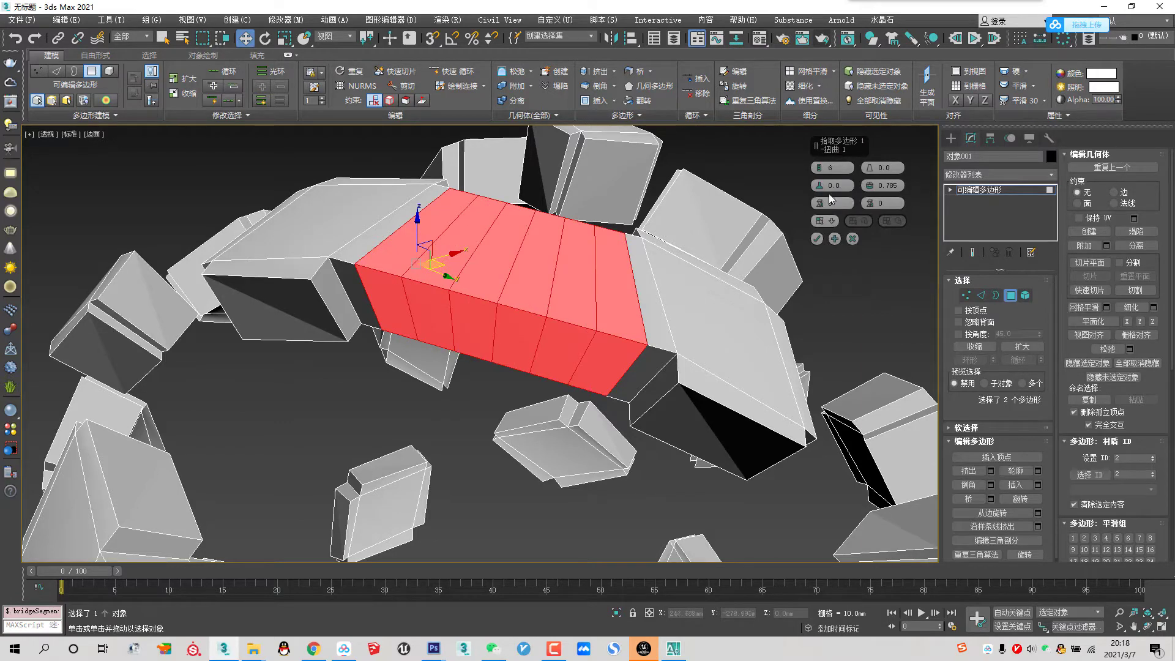
{"action": "left_click_drag", "start_coordinate": [820, 170], "coordinate": [810, 185]}
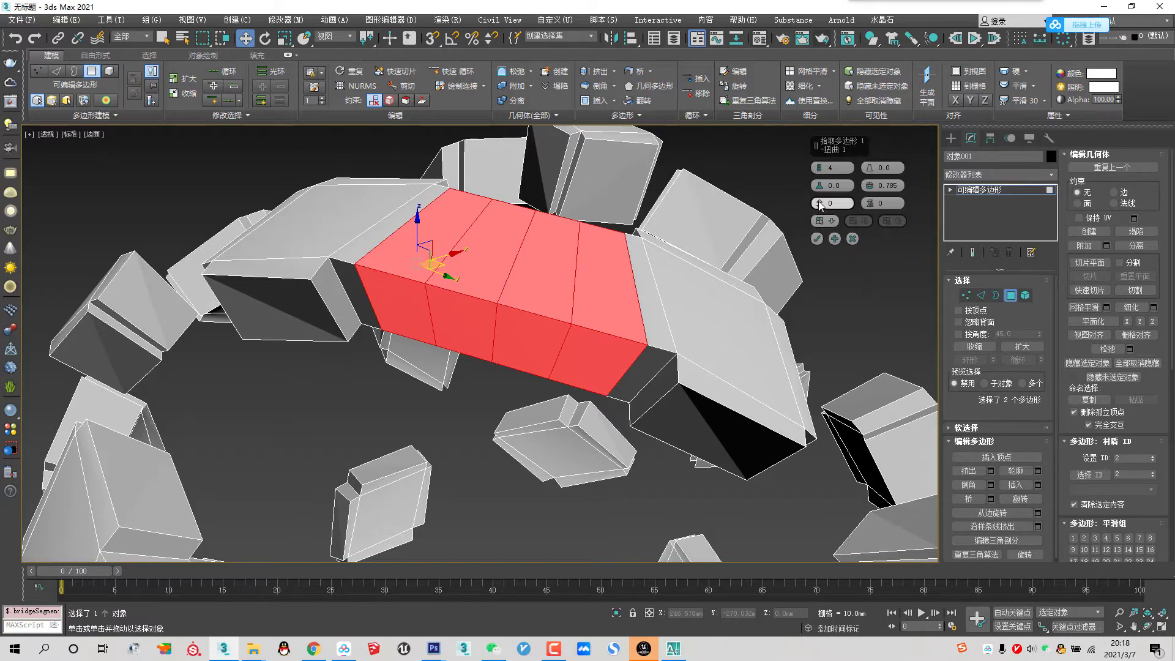
{"action": "left_click_drag", "start_coordinate": [820, 203], "coordinate": [820, 199]}
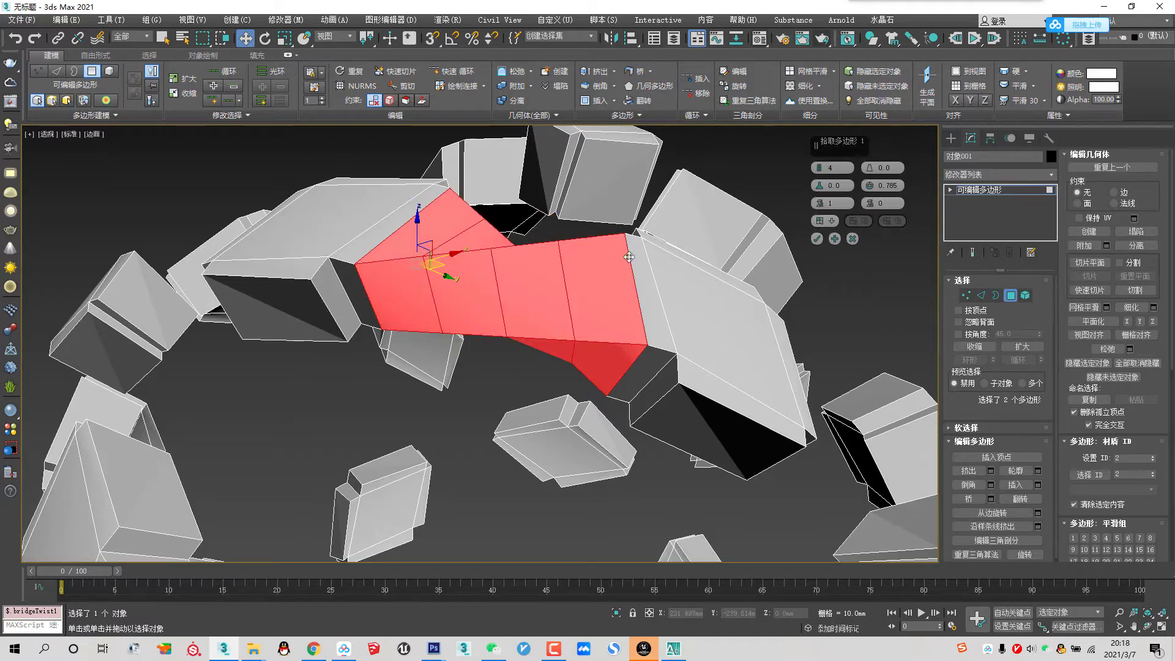
{"action": "left_click_drag", "start_coordinate": [820, 171], "coordinate": [821, 182]}
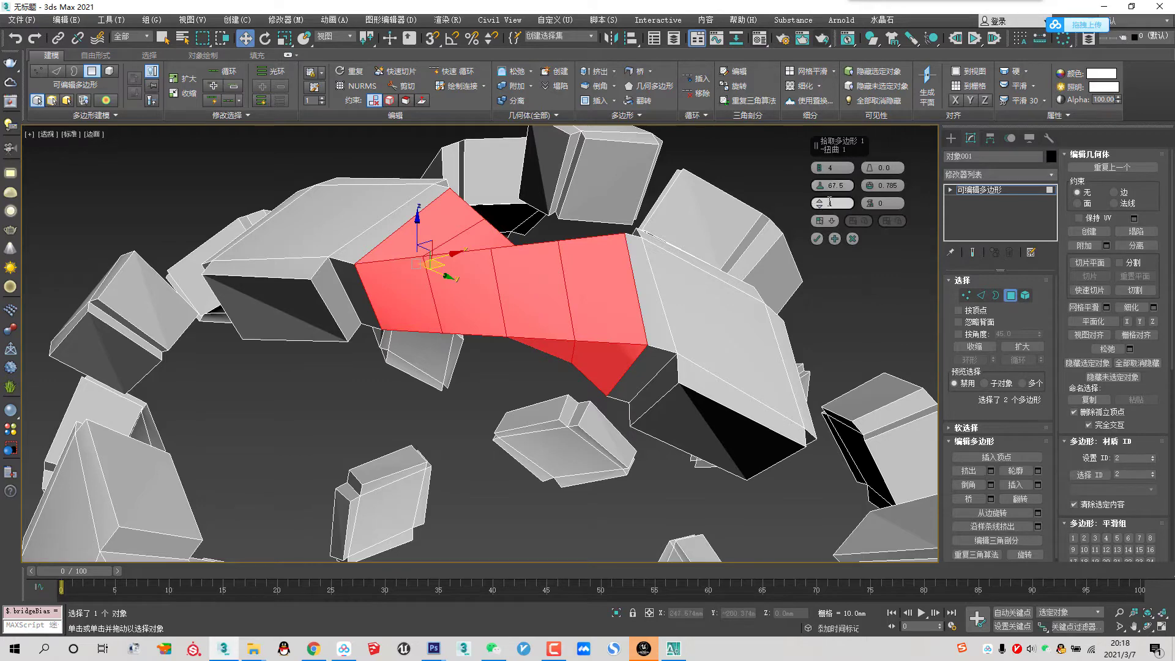
{"action": "left_click_drag", "start_coordinate": [872, 167], "coordinate": [873, 173]}
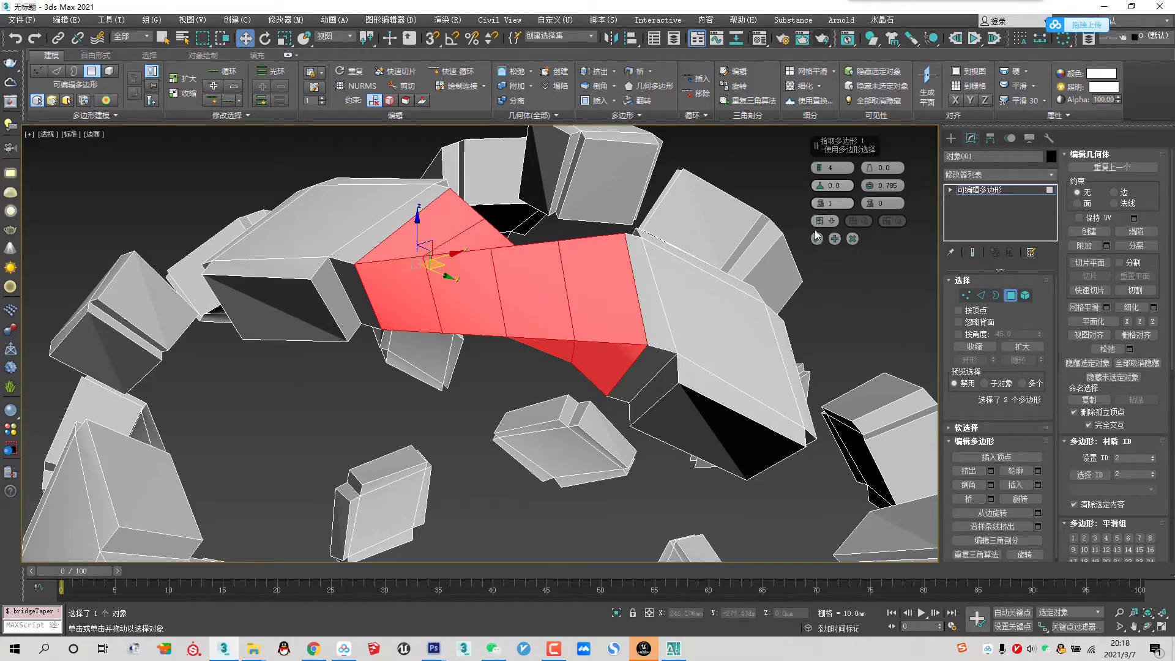
{"action": "left_click_drag", "start_coordinate": [876, 204], "coordinate": [869, 200]}
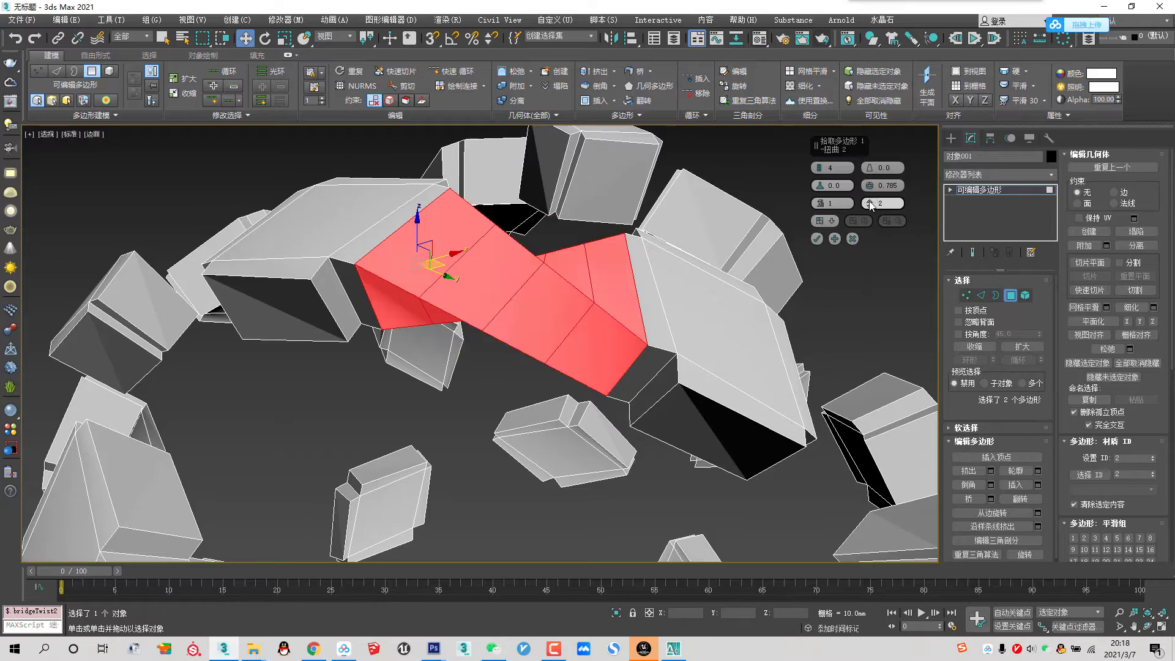
{"action": "right_click", "coordinate": [869, 201]}
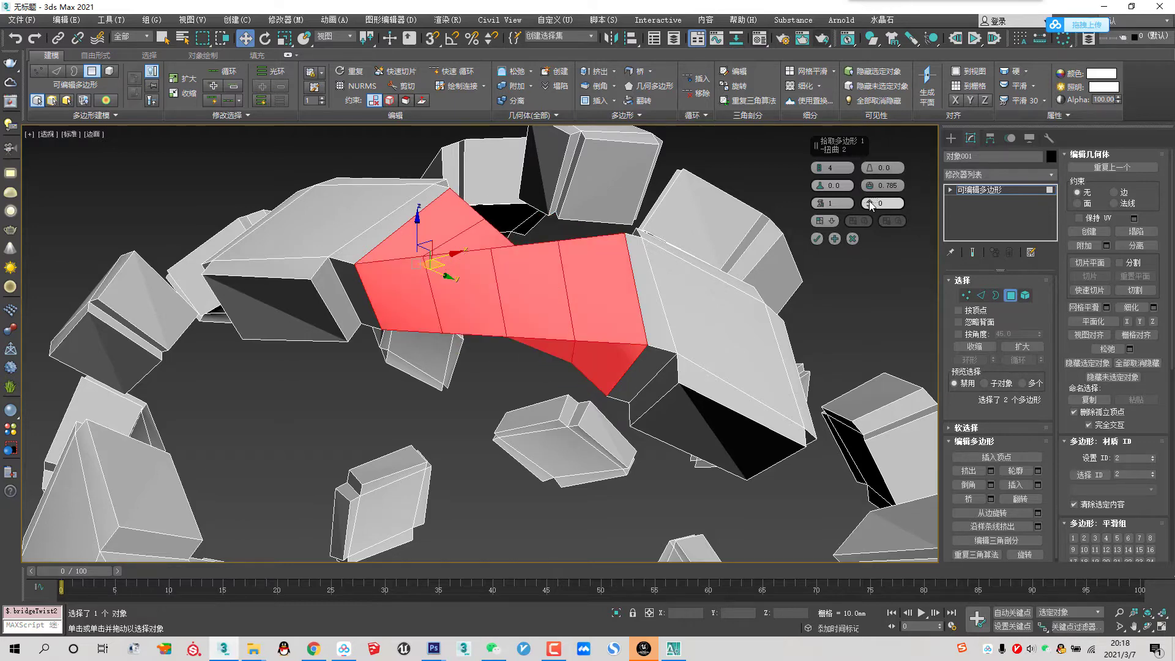
{"action": "right_click", "coordinate": [821, 206]}
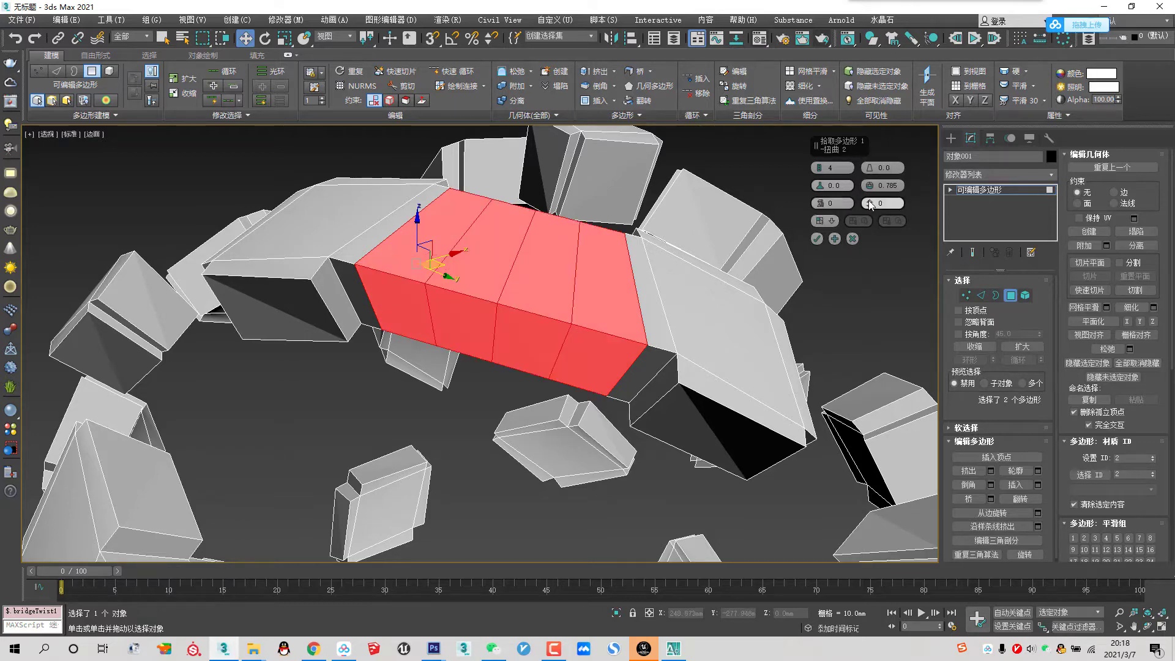
{"action": "left_click_drag", "start_coordinate": [871, 203], "coordinate": [872, 203]}
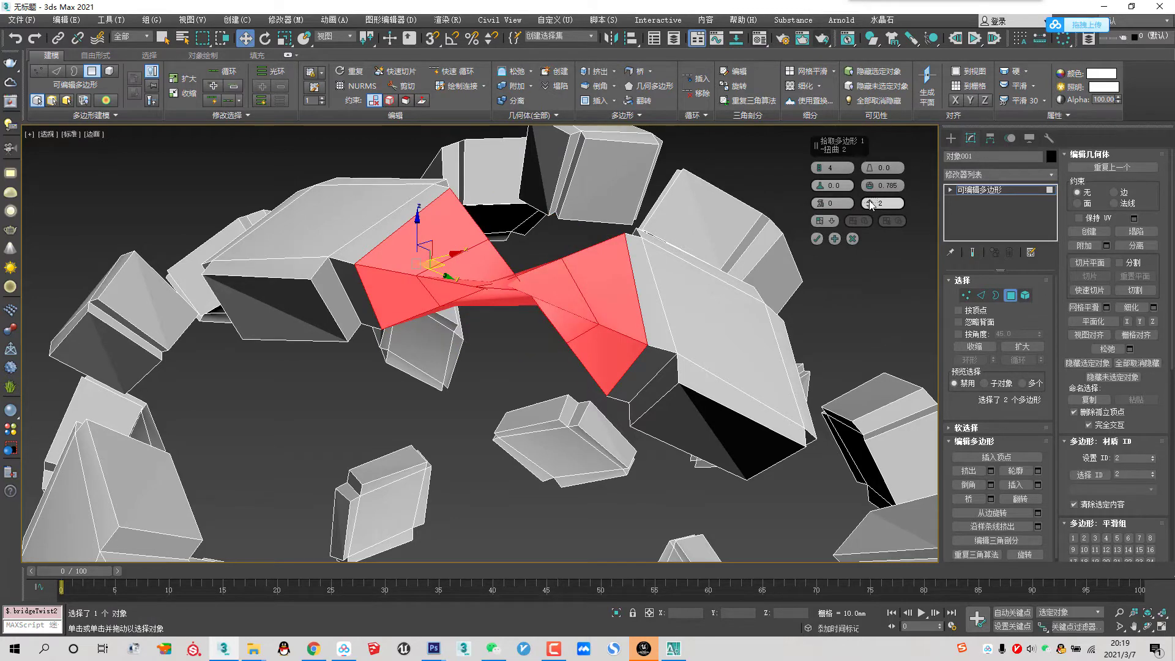
{"action": "right_click", "coordinate": [870, 205]}
{"action": "left_click_drag", "start_coordinate": [869, 210], "coordinate": [809, 212]}
{"action": "right_click", "coordinate": [870, 206]}
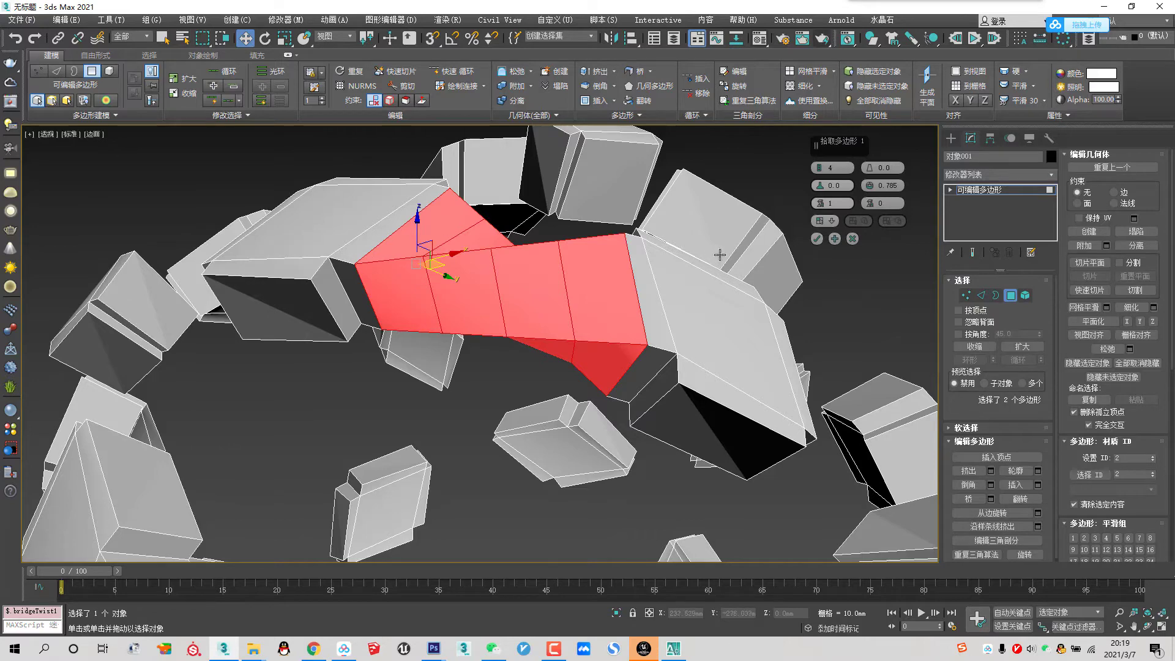
Step: Commit the bridge and preview bridges between faces on several neighbouring boxes
{"action": "left_click", "coordinate": [817, 240]}
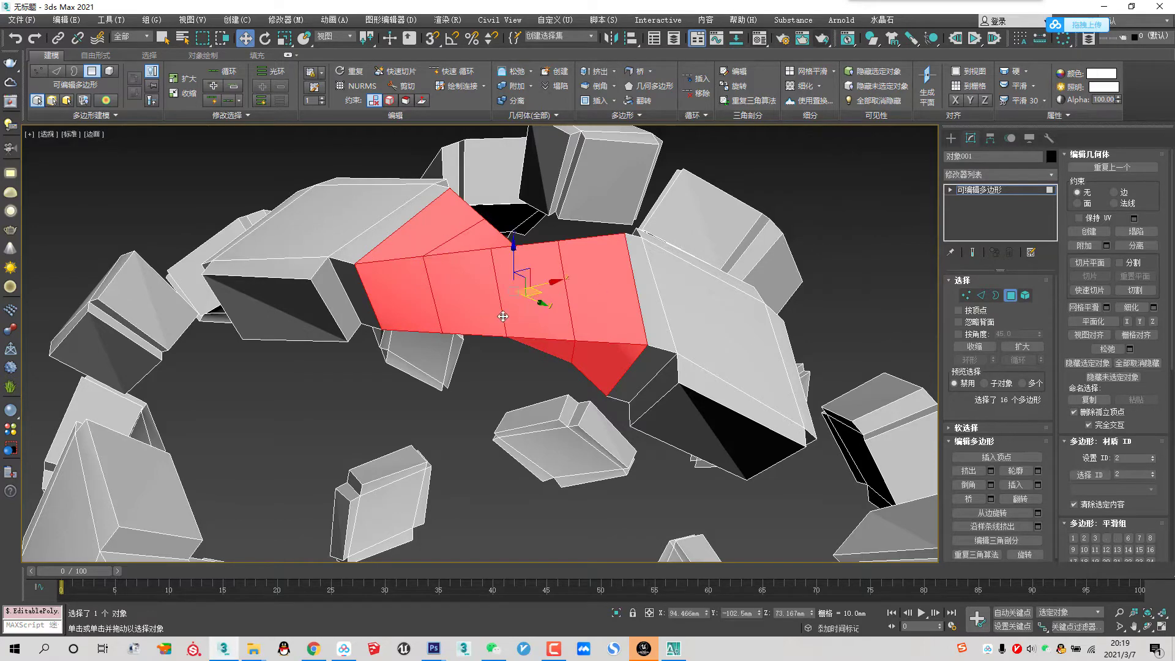
{"action": "scroll", "coordinate": [503, 316], "scroll_direction": "down", "scroll_amount": 3}
{"action": "scroll", "coordinate": [527, 364], "scroll_direction": "down", "scroll_amount": 2}
{"action": "mouse_move", "coordinate": [506, 355]}
{"action": "middle_mouse_down", "text": "alt"}
{"action": "mouse_move", "coordinate": [512, 380]}
{"action": "mouse_move", "coordinate": [499, 299]}
{"action": "mouse_move", "coordinate": [595, 263]}
{"action": "middle_mouse_up", "text": "alt"}
{"action": "left_click", "coordinate": [594, 263]}
{"action": "left_click", "coordinate": [597, 365], "text": "ctrl"}
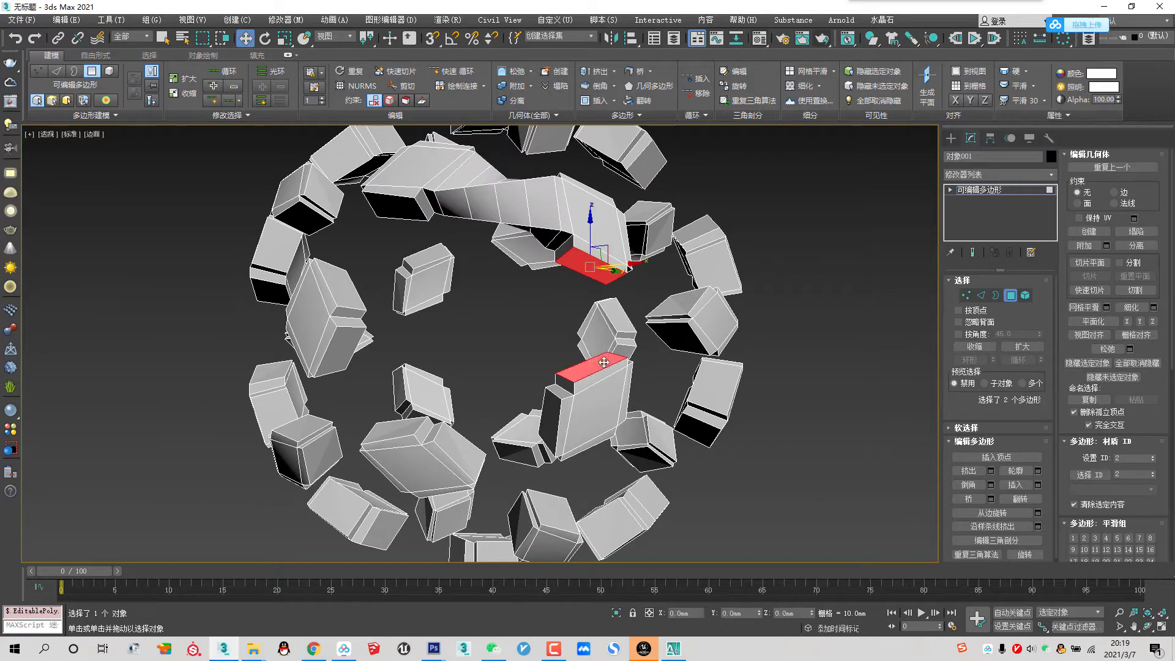
{"action": "left_click", "coordinate": [551, 416], "text": "ctrl"}
{"action": "left_click", "coordinate": [468, 443], "text": "ctrl"}
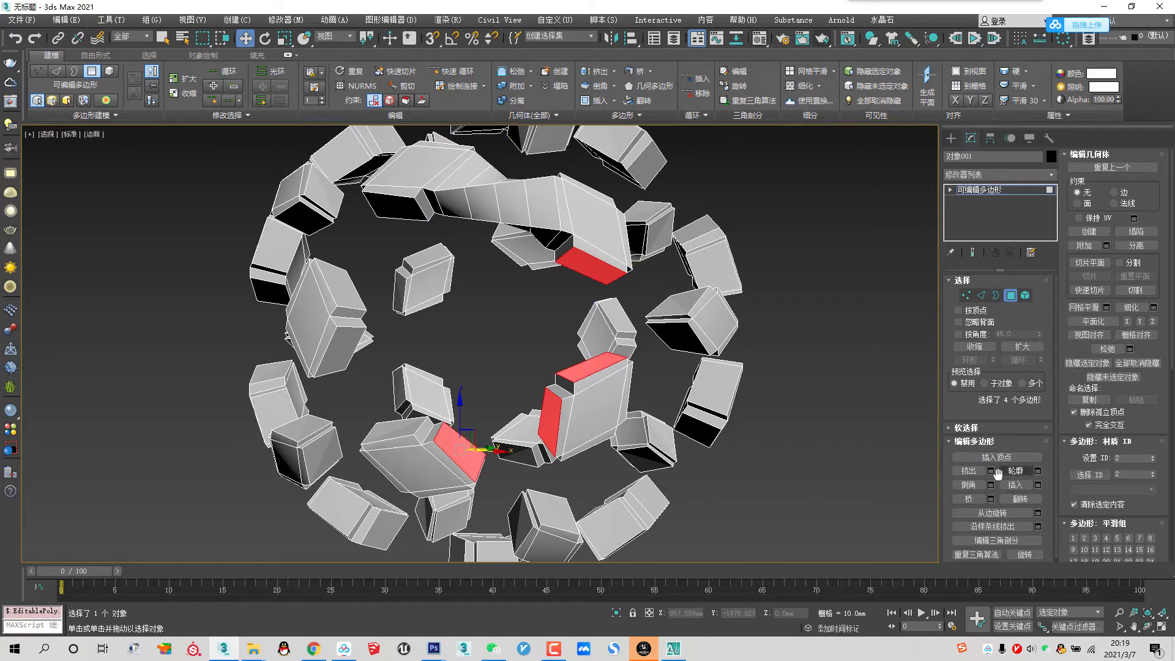
{"action": "left_click", "coordinate": [991, 499]}
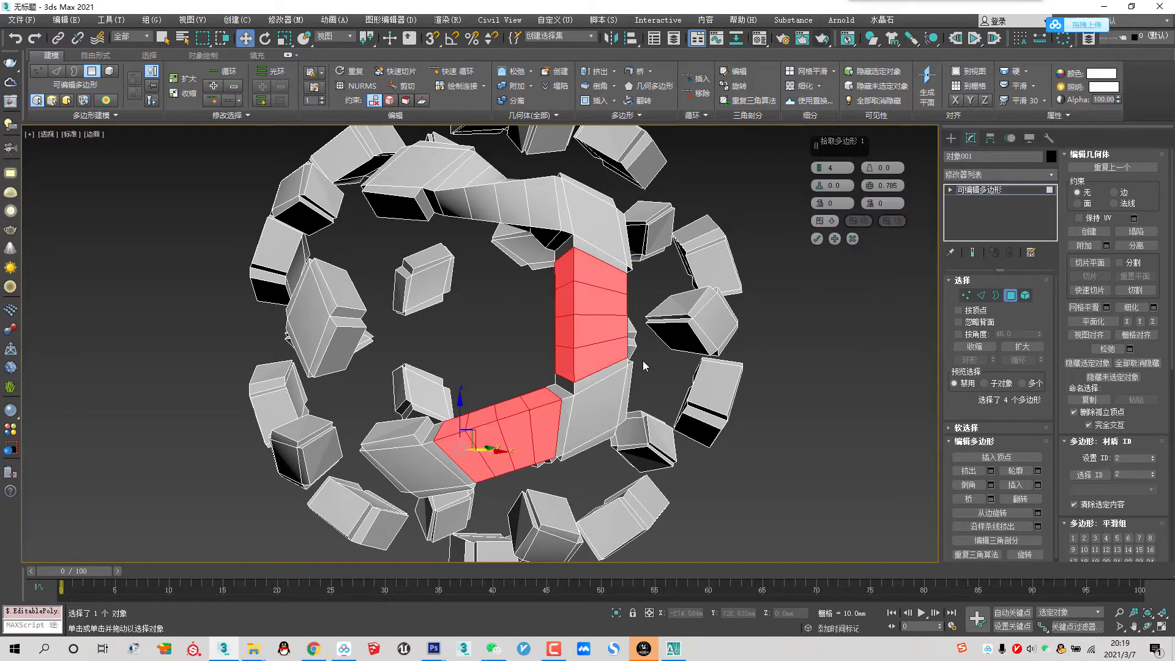
Step: Cancel and undo the bridges, then switch to Border level showing 480 open edges
{"action": "left_click", "coordinate": [853, 239]}
{"action": "key", "text": "ctrl+z"}
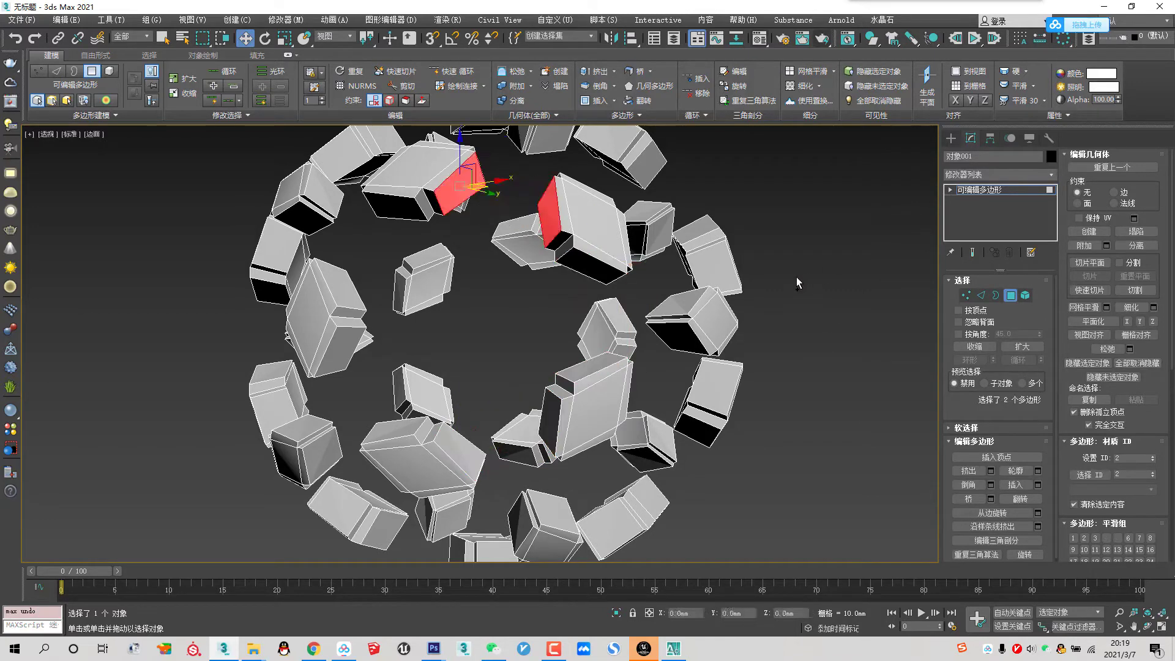
{"action": "key", "text": "ctrl+z"}
{"action": "left_click", "coordinate": [995, 295]}
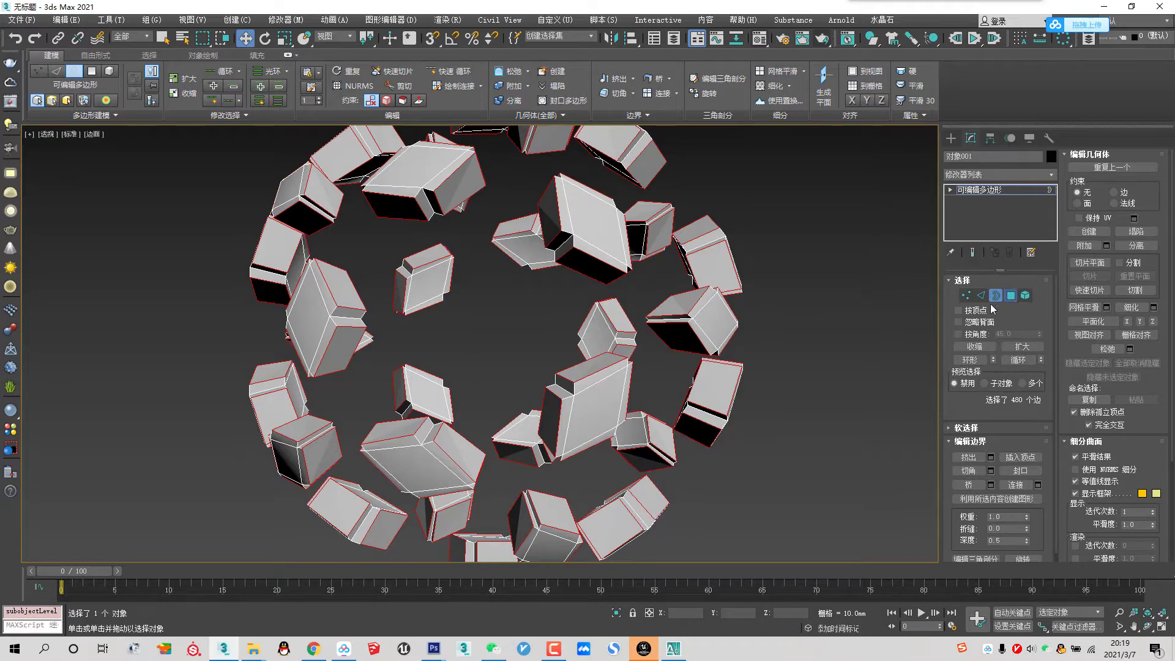
Step: In Polygon mode, pick box end faces and grow them repeatedly with Select Similar
{"action": "key", "text": "4"}
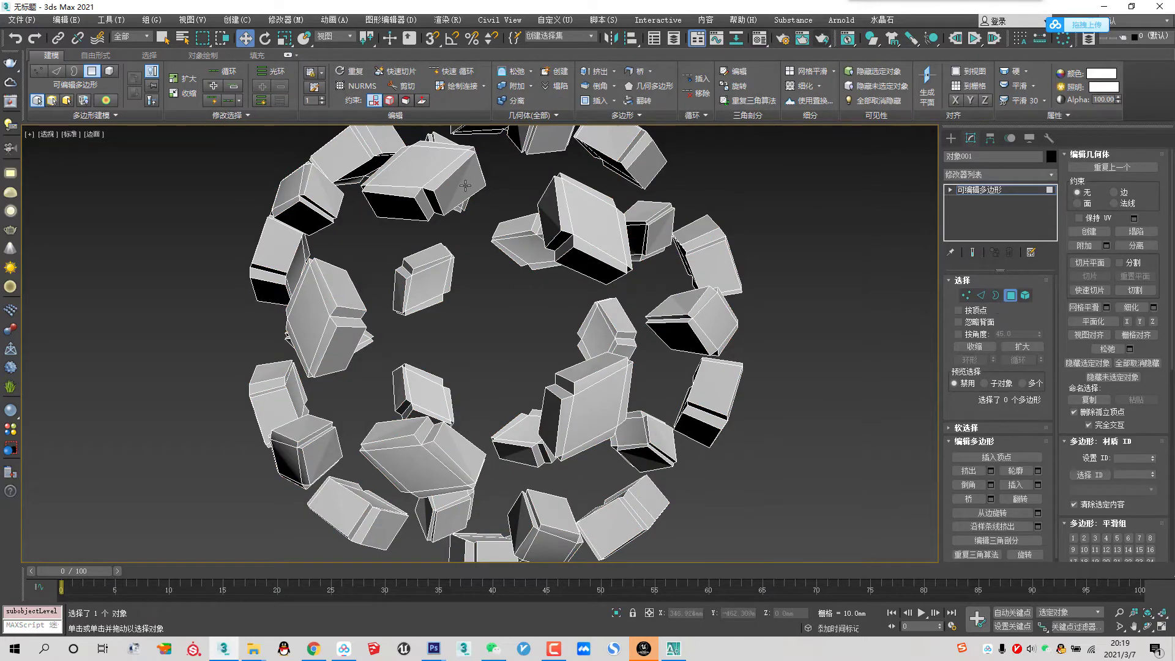
{"action": "left_click", "coordinate": [465, 185]}
{"action": "left_click", "coordinate": [228, 115]}
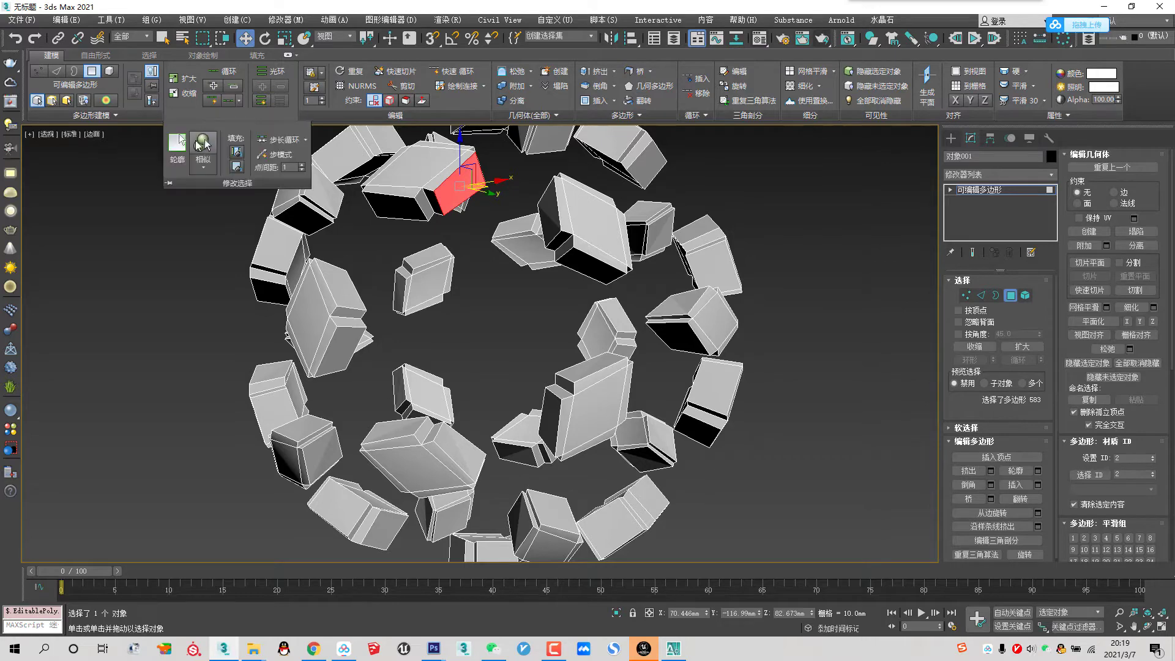
{"action": "left_click", "coordinate": [202, 145]}
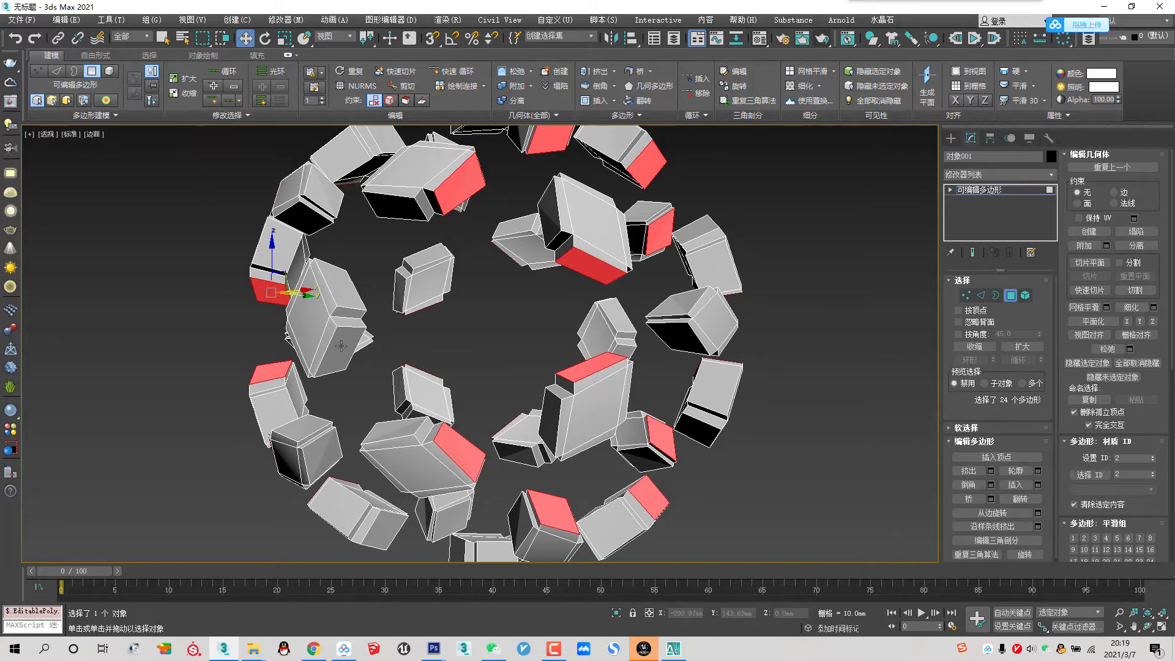
{"action": "left_click", "coordinate": [344, 290], "text": "ctrl"}
{"action": "left_click", "coordinate": [342, 340], "text": "ctrl"}
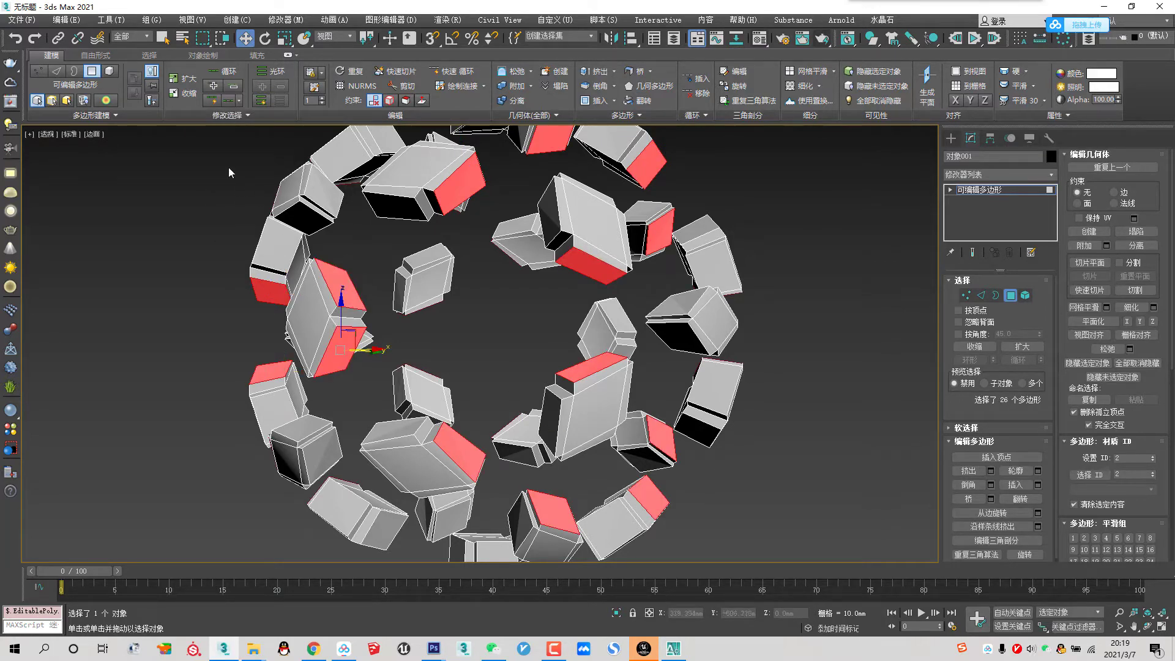
{"action": "left_click", "coordinate": [204, 117]}
{"action": "left_click", "coordinate": [201, 147]}
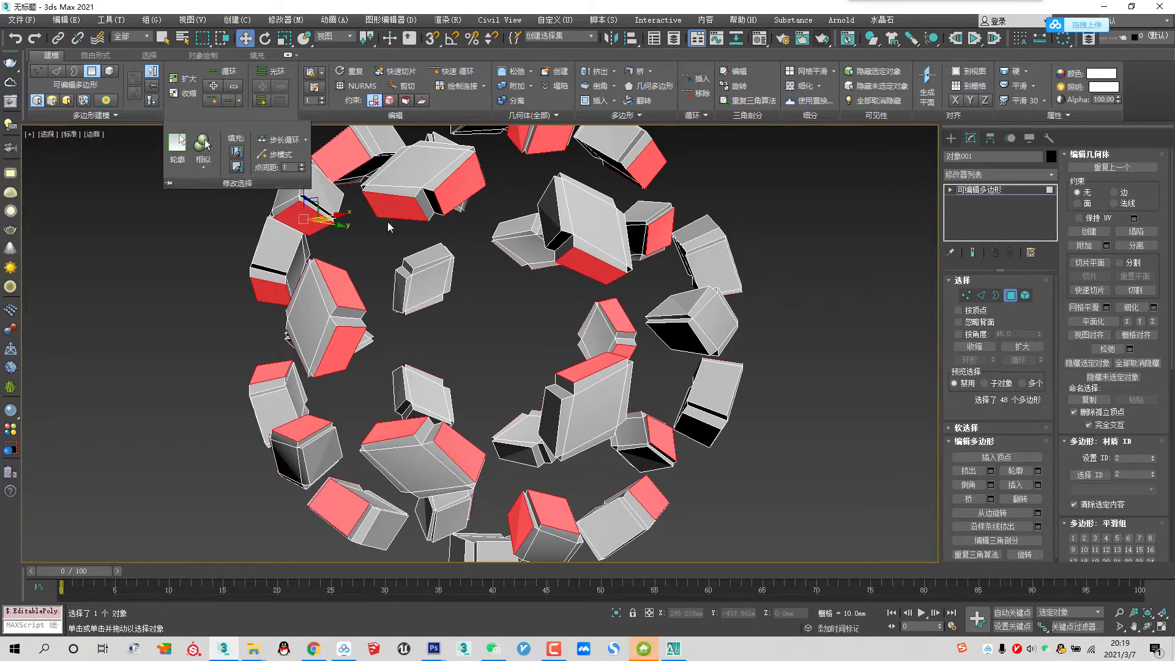
{"action": "left_click", "coordinate": [429, 257], "text": "ctrl"}
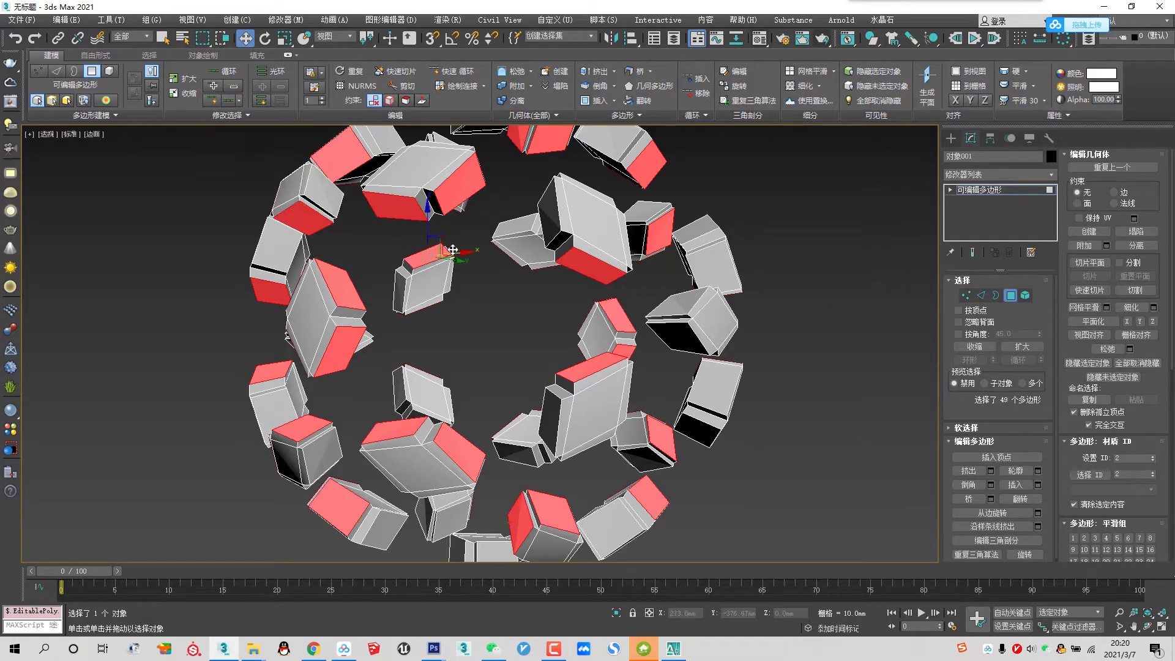
{"action": "left_click", "coordinate": [509, 230], "text": "ctrl"}
{"action": "left_click", "coordinate": [225, 117]}
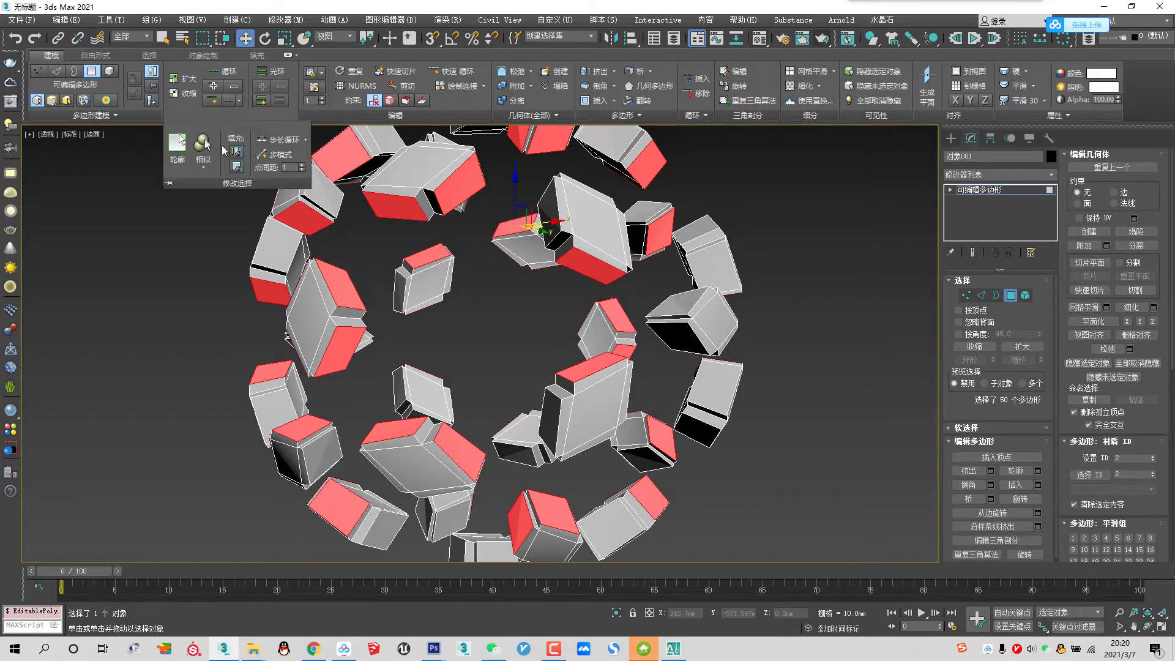
{"action": "left_click", "coordinate": [202, 146]}
Step: Add end faces on the remaining boxes around the sphere, reaching 113 selected faces
{"action": "left_click", "coordinate": [398, 388], "text": "ctrl"}
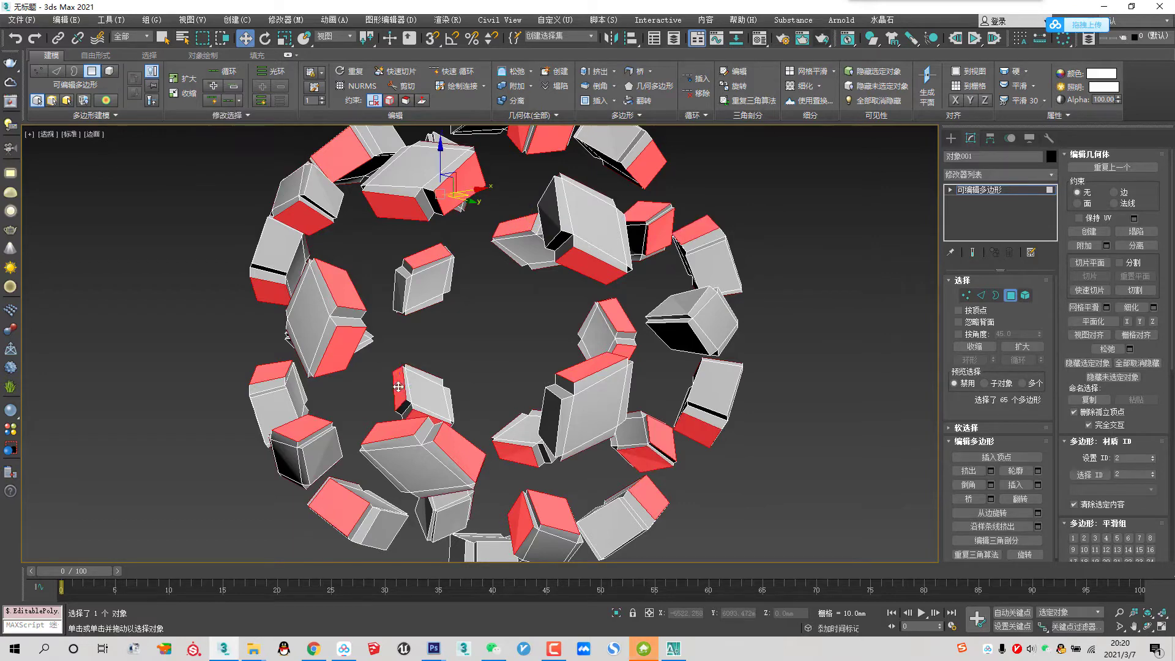
{"action": "left_click", "coordinate": [412, 310], "text": "ctrl"}
{"action": "left_click", "coordinate": [399, 293], "text": "ctrl"}
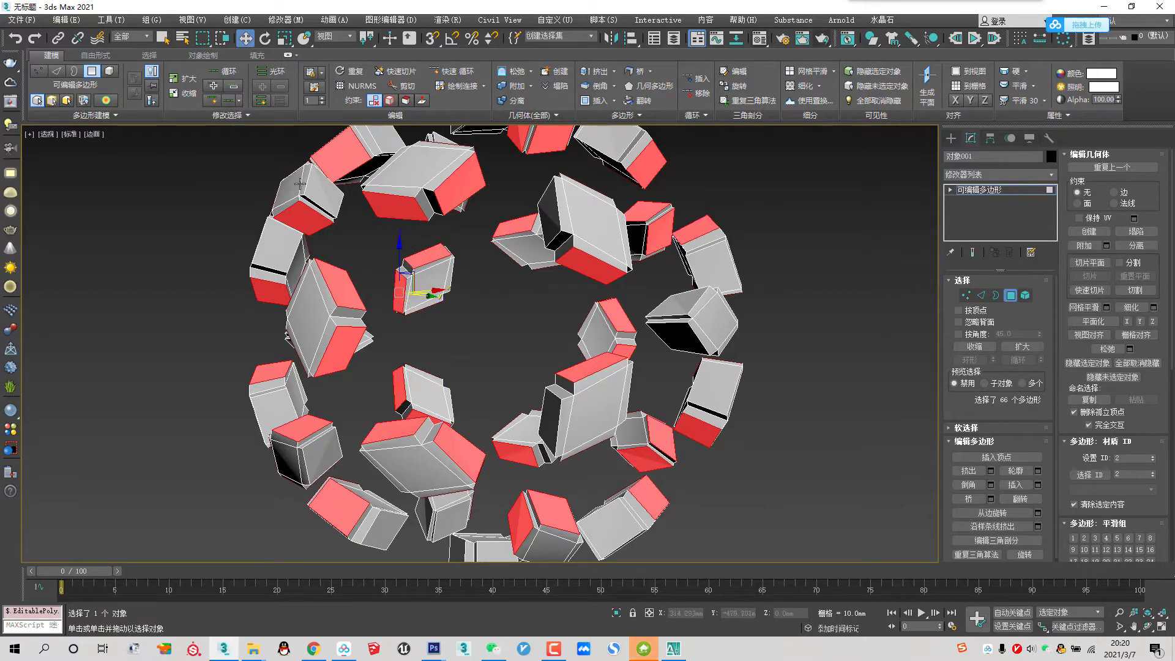
{"action": "left_click", "coordinate": [226, 115]}
{"action": "left_click", "coordinate": [213, 158]}
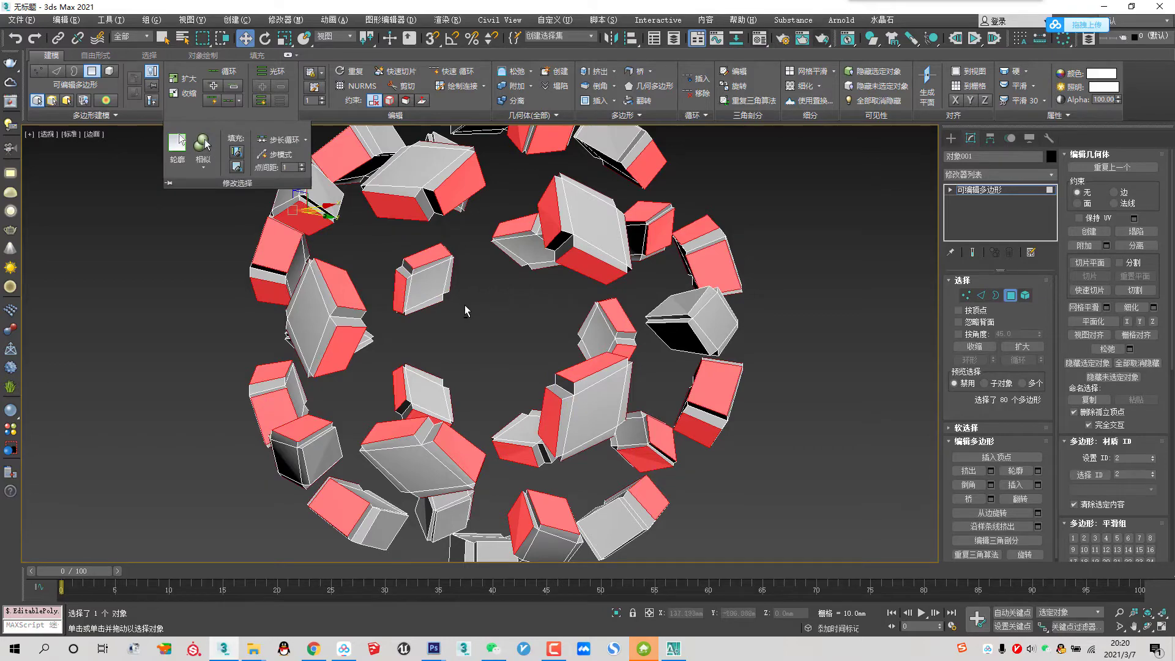
{"action": "mouse_move", "coordinate": [464, 304]}
{"action": "middle_mouse_down", "text": "alt"}
{"action": "mouse_move", "coordinate": [477, 270]}
{"action": "mouse_move", "coordinate": [581, 312]}
{"action": "middle_mouse_up", "text": "alt"}
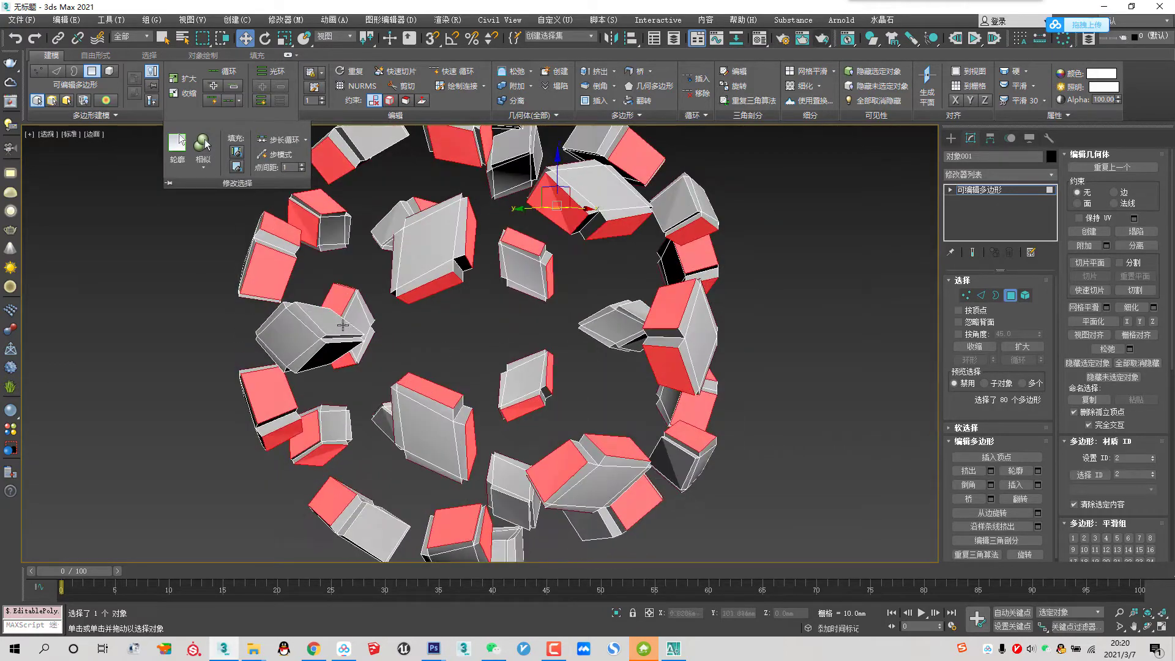
{"action": "left_click", "coordinate": [339, 322], "text": "ctrl"}
{"action": "left_click", "coordinate": [194, 118]}
{"action": "left_click", "coordinate": [203, 147]}
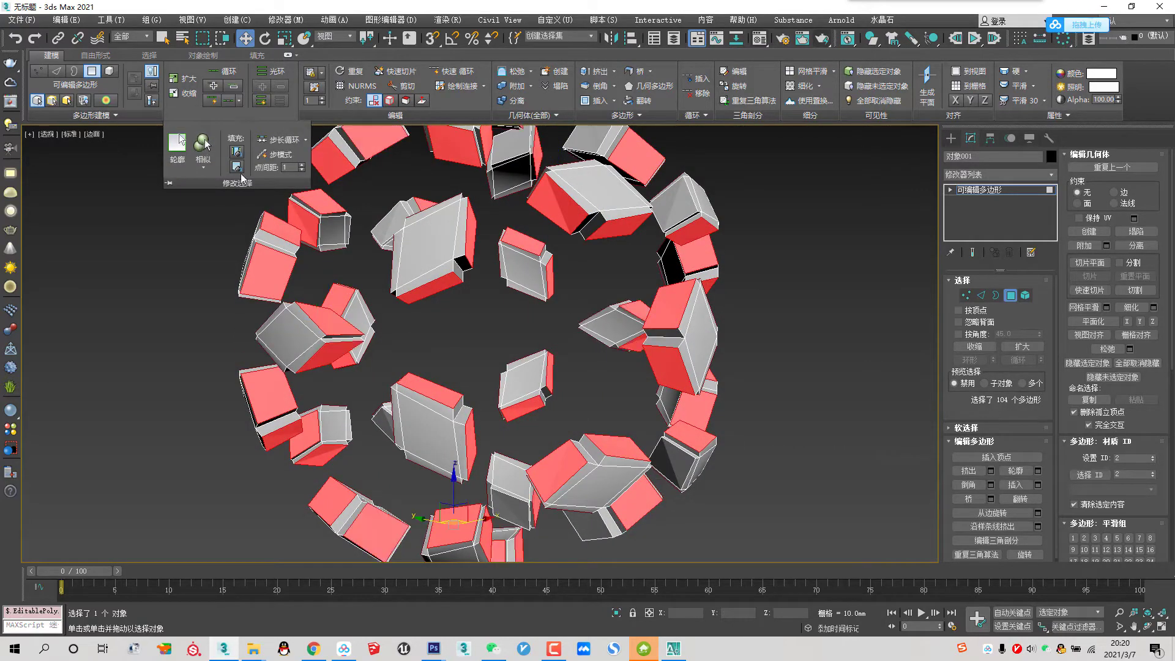
{"action": "mouse_move", "coordinate": [465, 275]}
{"action": "middle_mouse_down", "text": "alt"}
{"action": "mouse_move", "coordinate": [487, 261]}
{"action": "mouse_move", "coordinate": [629, 250]}
{"action": "mouse_move", "coordinate": [612, 404]}
{"action": "middle_mouse_up", "text": "alt"}
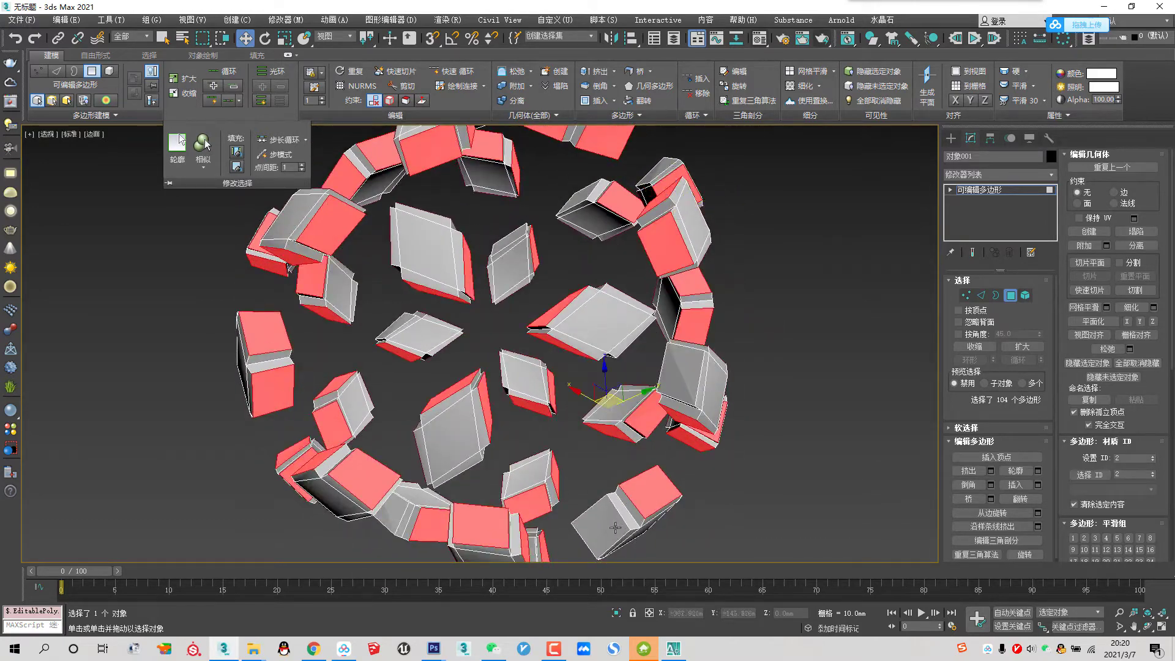
{"action": "left_click", "coordinate": [591, 515], "text": "ctrl"}
{"action": "left_click", "coordinate": [200, 116]}
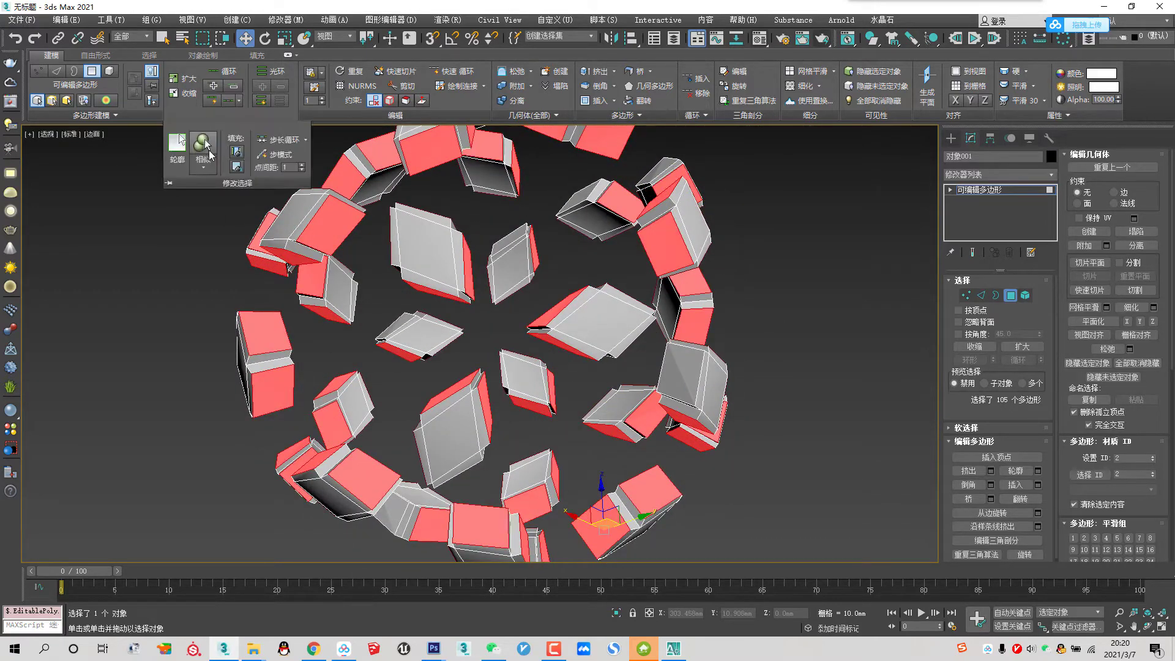
{"action": "left_click", "coordinate": [202, 147]}
{"action": "middle_click_drag", "start_coordinate": [490, 291], "coordinate": [474, 239], "text": "alt"}
{"action": "left_click", "coordinate": [282, 184], "text": "ctrl"}
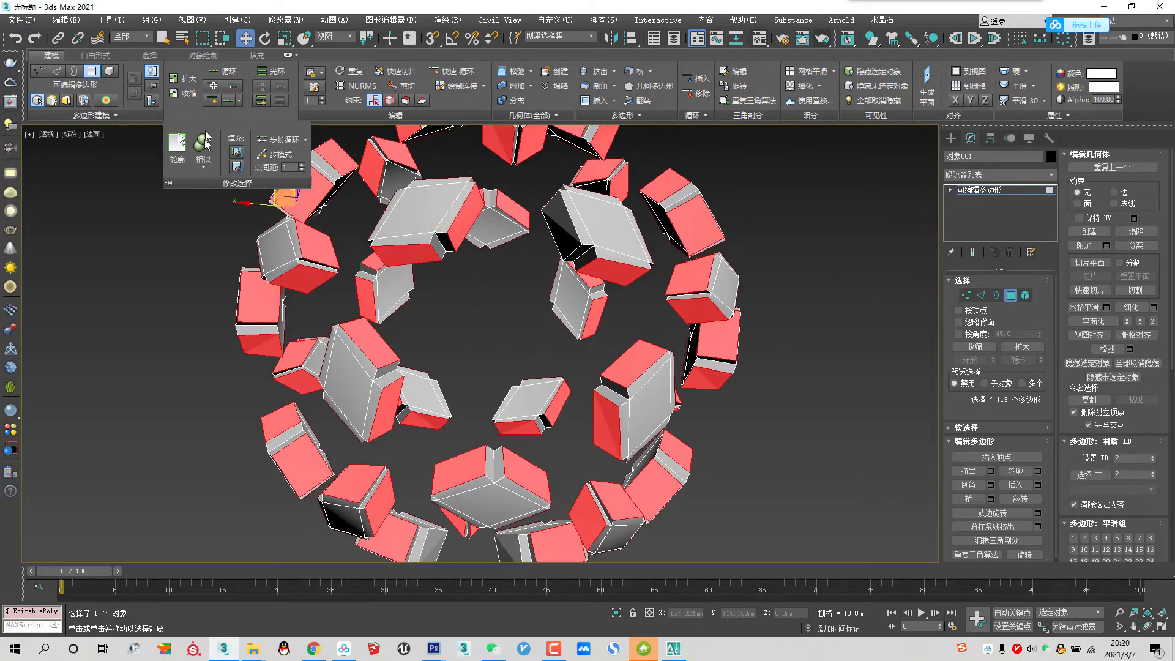
Step: Preview a bridge across all selected faces, cancel the tangled result, and clear the selection
{"action": "mouse_move", "coordinate": [244, 160]}
{"action": "middle_mouse_down", "text": "alt"}
{"action": "mouse_move", "coordinate": [503, 265]}
{"action": "mouse_move", "coordinate": [504, 298]}
{"action": "mouse_move", "coordinate": [661, 294]}
{"action": "mouse_move", "coordinate": [837, 342]}
{"action": "mouse_move", "coordinate": [1026, 296]}
{"action": "mouse_move", "coordinate": [842, 347]}
{"action": "mouse_move", "coordinate": [682, 320]}
{"action": "mouse_move", "coordinate": [942, 429]}
{"action": "middle_mouse_up", "text": "alt"}
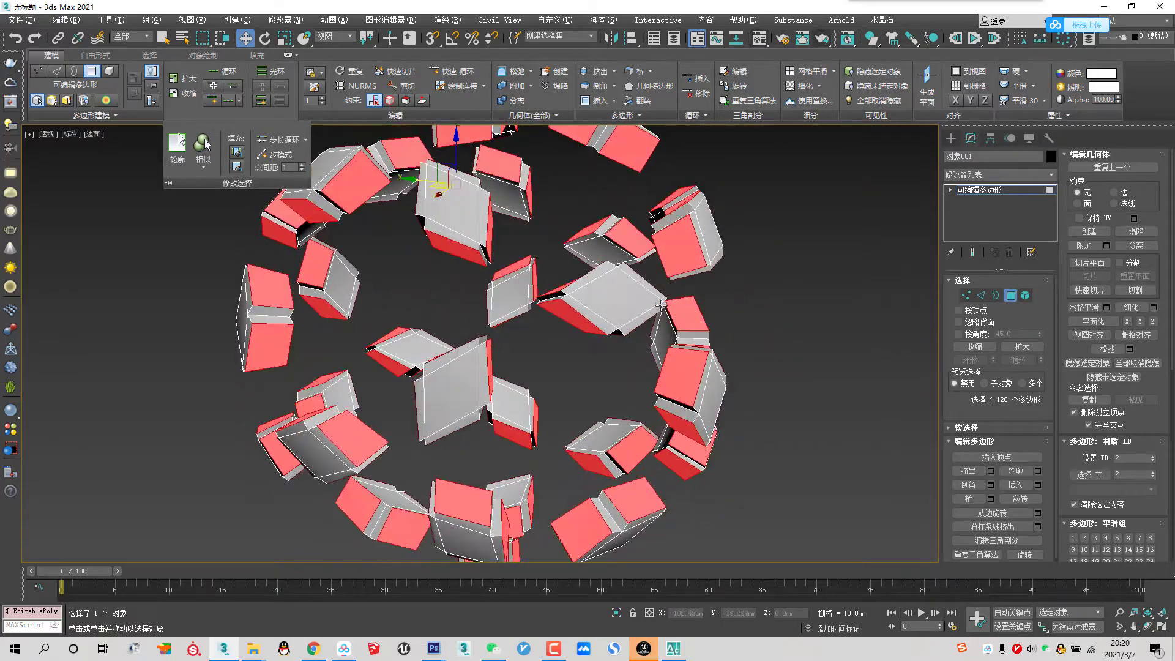
{"action": "left_click", "coordinate": [990, 498]}
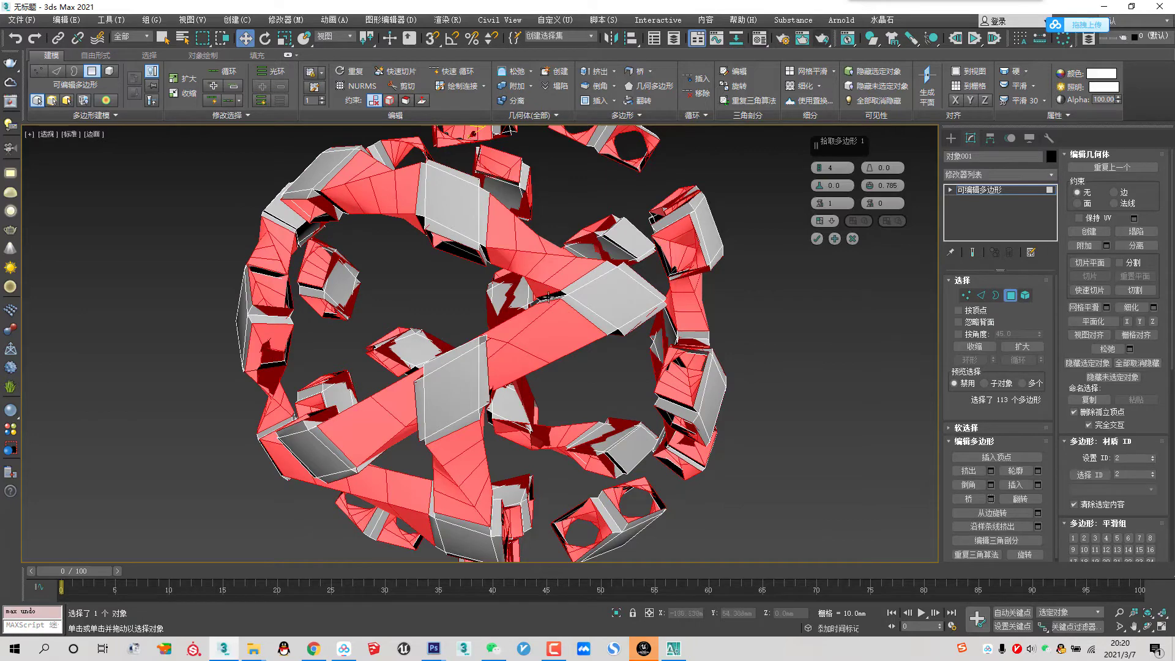
{"action": "left_click", "coordinate": [852, 239]}
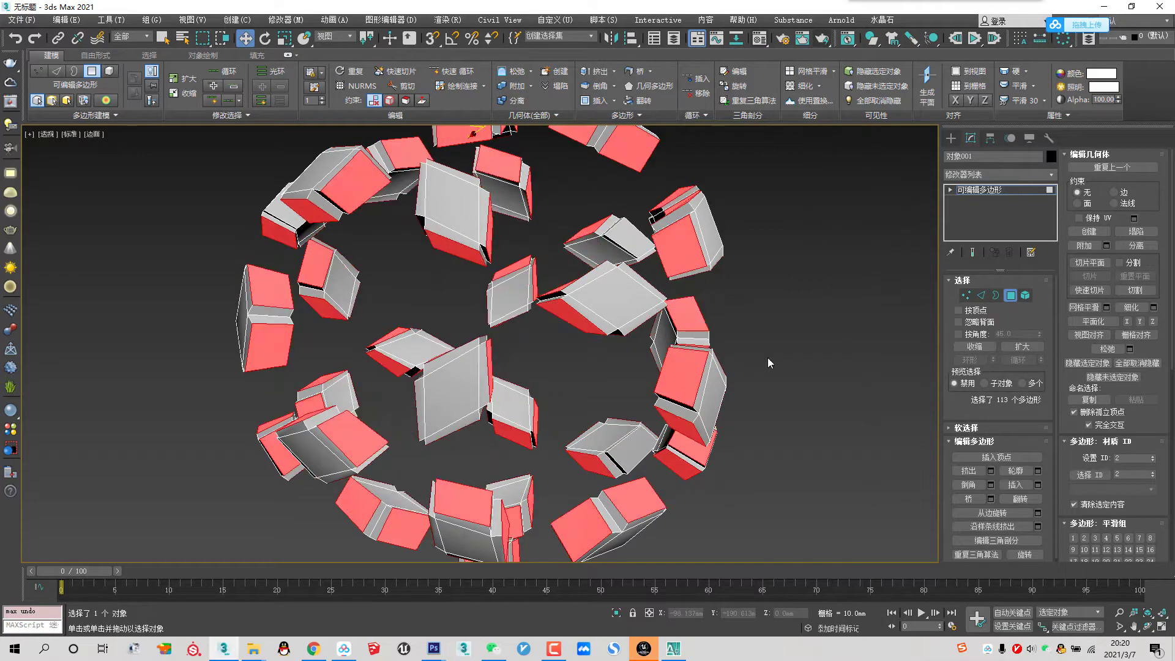
{"action": "left_click", "coordinate": [669, 378]}
{"action": "left_click", "coordinate": [782, 366]}
Step: Select the ten facing end faces of the boxes in one ring
{"action": "middle_click_drag", "start_coordinate": [600, 280], "coordinate": [435, 262], "text": "alt"}
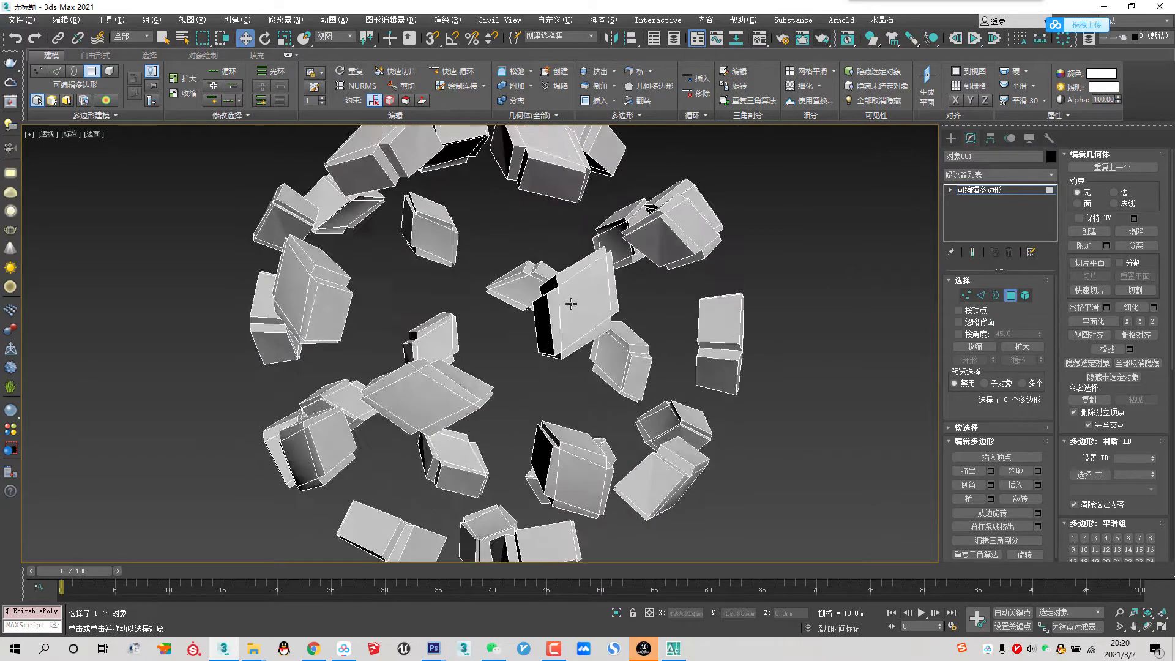
{"action": "left_click", "coordinate": [435, 262]}
{"action": "left_click", "coordinate": [519, 252], "text": "ctrl"}
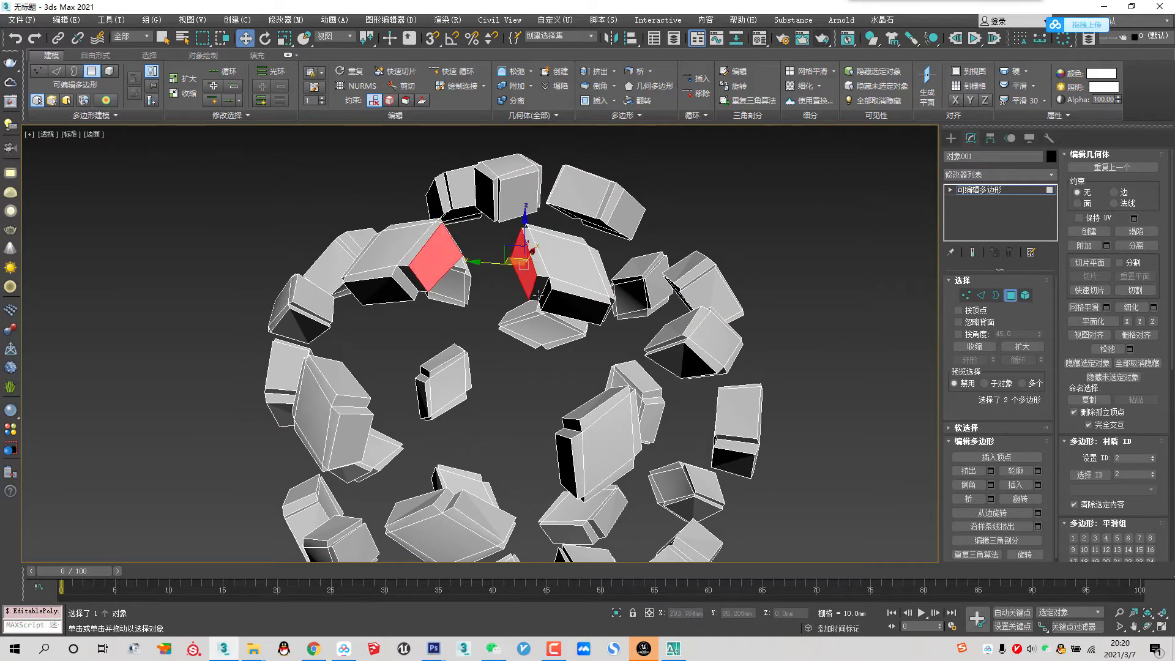
{"action": "left_click", "coordinate": [567, 316], "text": "ctrl"}
{"action": "left_click", "coordinate": [595, 401], "text": "ctrl"}
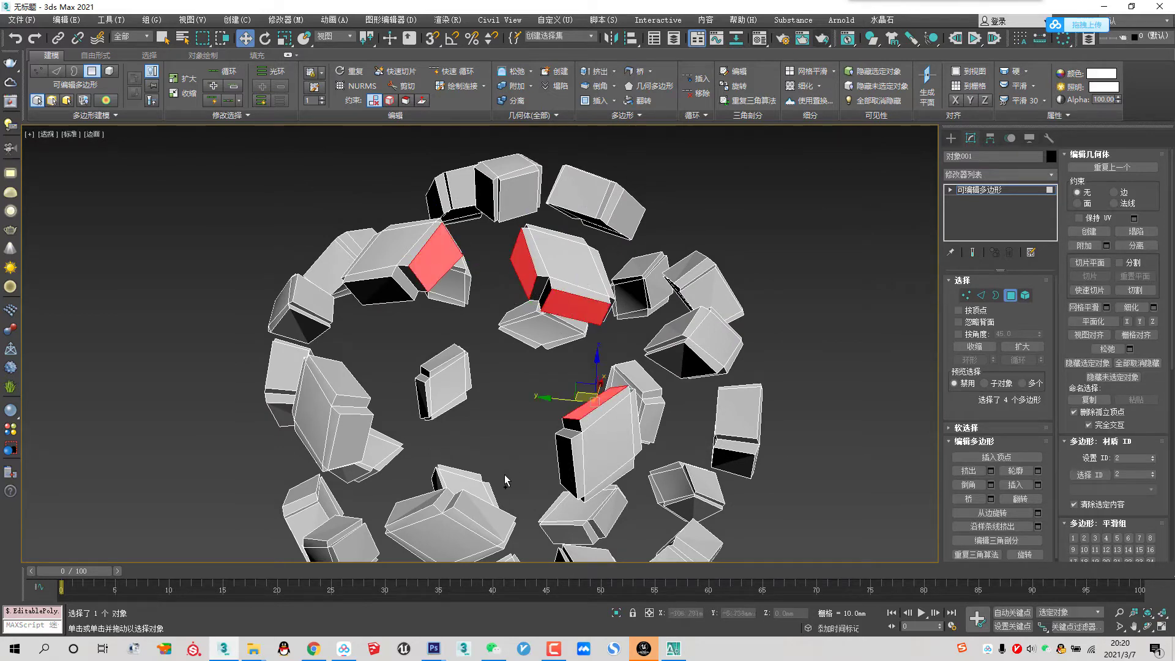
{"action": "left_click", "coordinate": [568, 465], "text": "ctrl"}
{"action": "left_click", "coordinate": [487, 514], "text": "ctrl"}
{"action": "left_click", "coordinate": [409, 508], "text": "ctrl"}
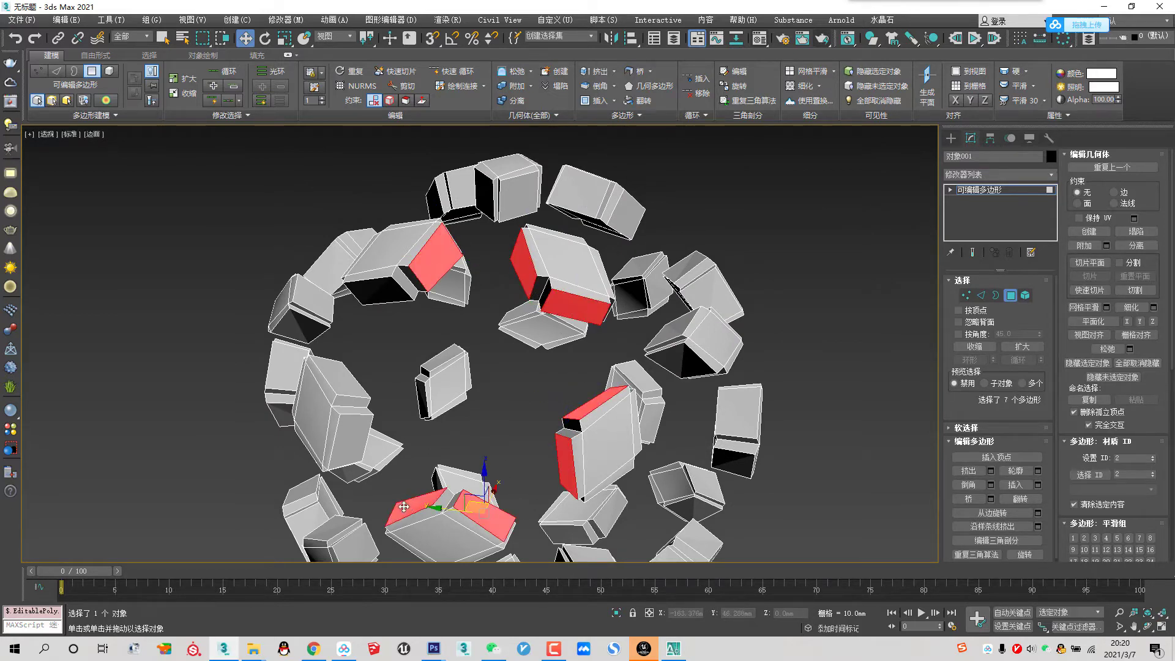
{"action": "left_click", "coordinate": [346, 439], "text": "ctrl"}
{"action": "left_click", "coordinate": [333, 371], "text": "ctrl"}
{"action": "left_click", "coordinate": [388, 292], "text": "ctrl"}
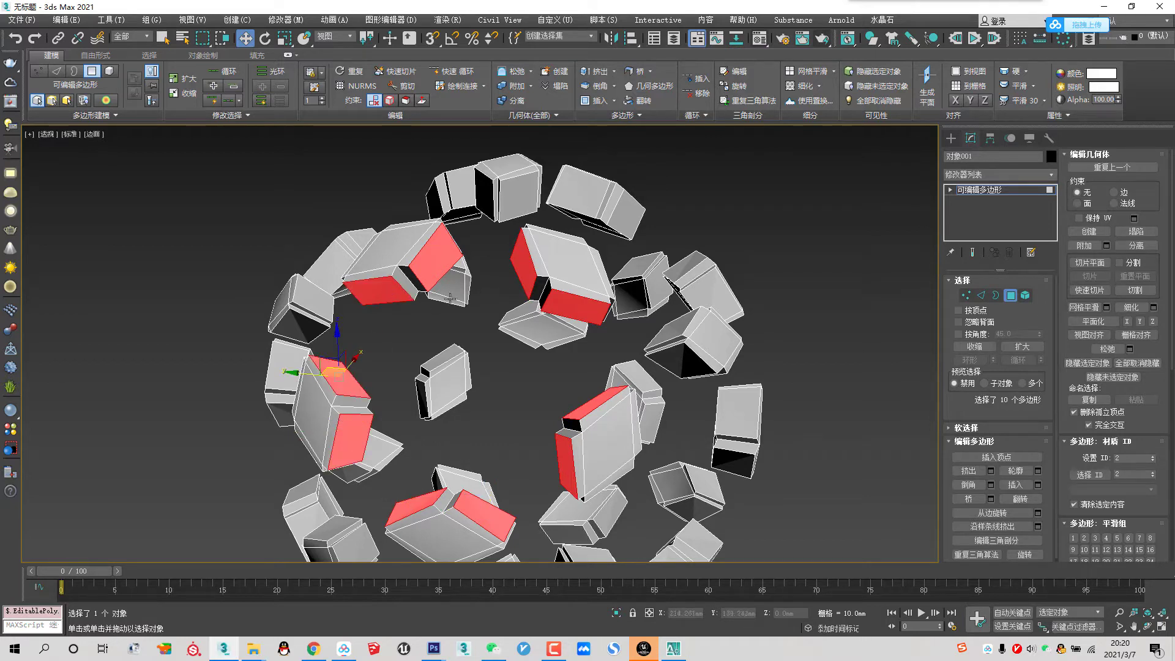
Step: Bridge the ring faces with 4 segments and a twist of 1
{"action": "left_click", "coordinate": [983, 500]}
{"action": "left_click", "coordinate": [990, 499]}
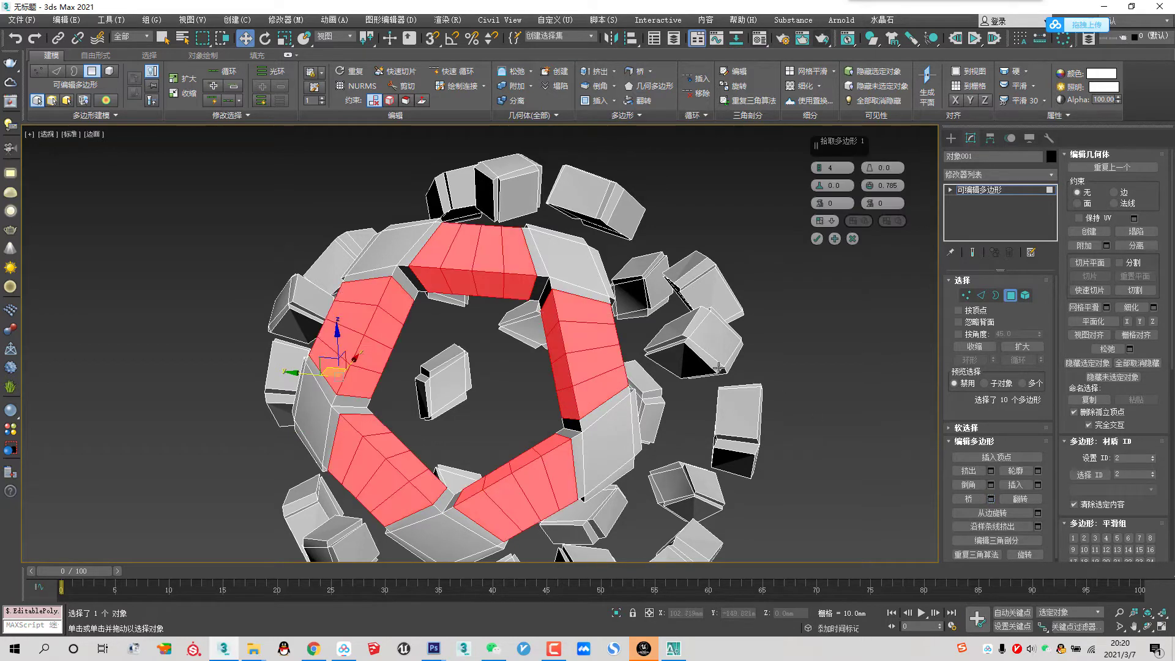
{"action": "type", "text": "1"}
{"action": "key", "text": "Return"}
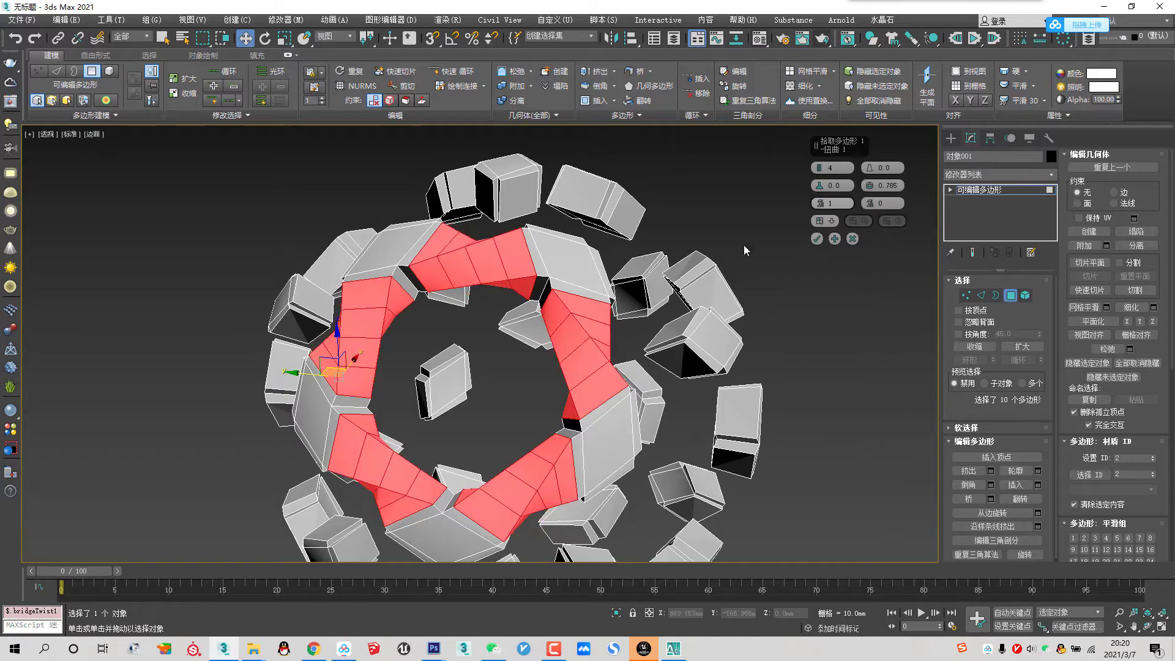
{"action": "left_click", "coordinate": [817, 239]}
Step: Select the facing end faces of the boxes in the next ring
{"action": "middle_click_drag", "start_coordinate": [773, 346], "coordinate": [669, 331], "text": "alt"}
{"action": "left_click", "coordinate": [577, 342]}
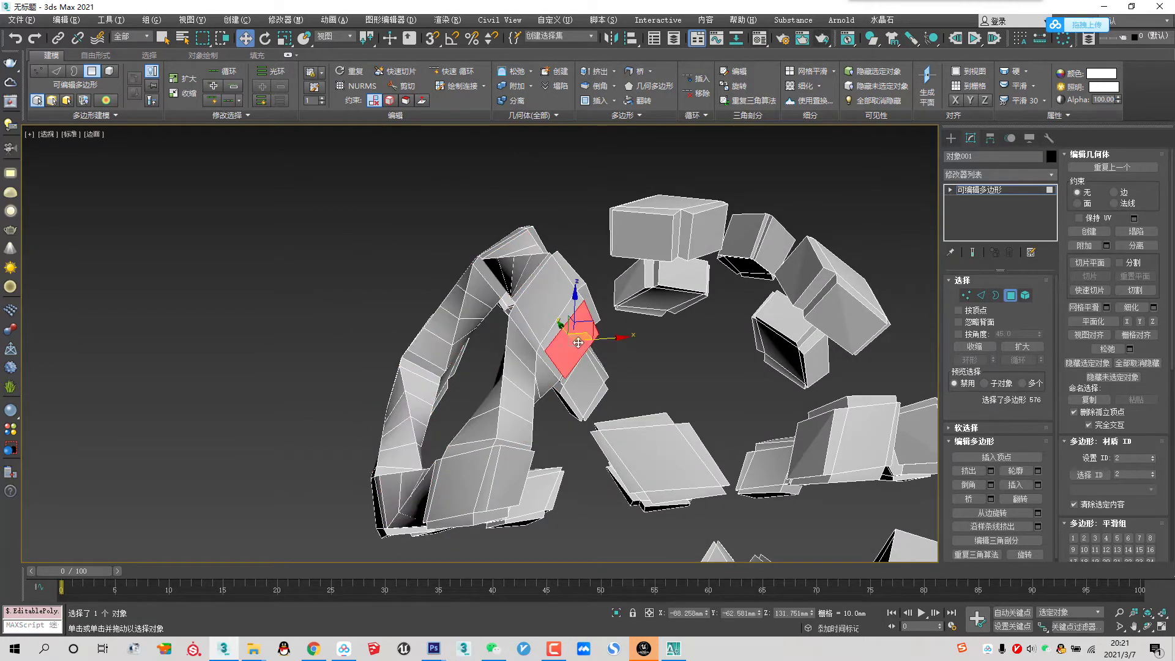
{"action": "middle_click_drag", "start_coordinate": [645, 418], "coordinate": [645, 438], "text": "alt"}
{"action": "left_click", "coordinate": [645, 438], "text": "ctrl"}
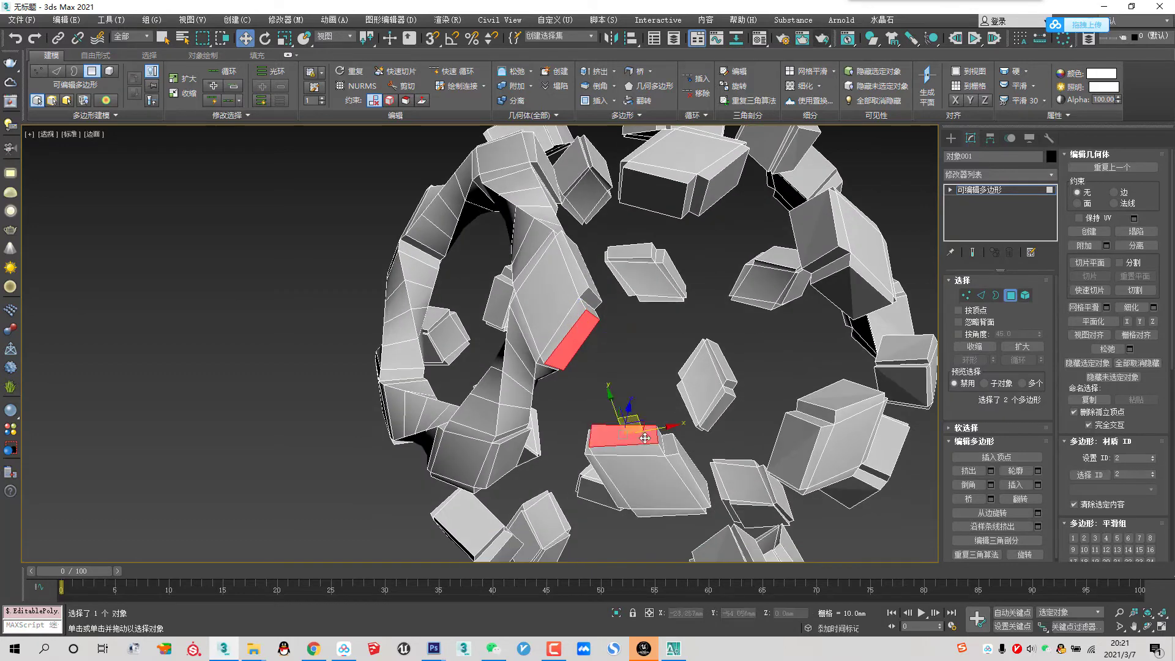
{"action": "left_click", "coordinate": [658, 191], "text": "ctrl"}
{"action": "left_click", "coordinate": [583, 261], "text": "ctrl"}
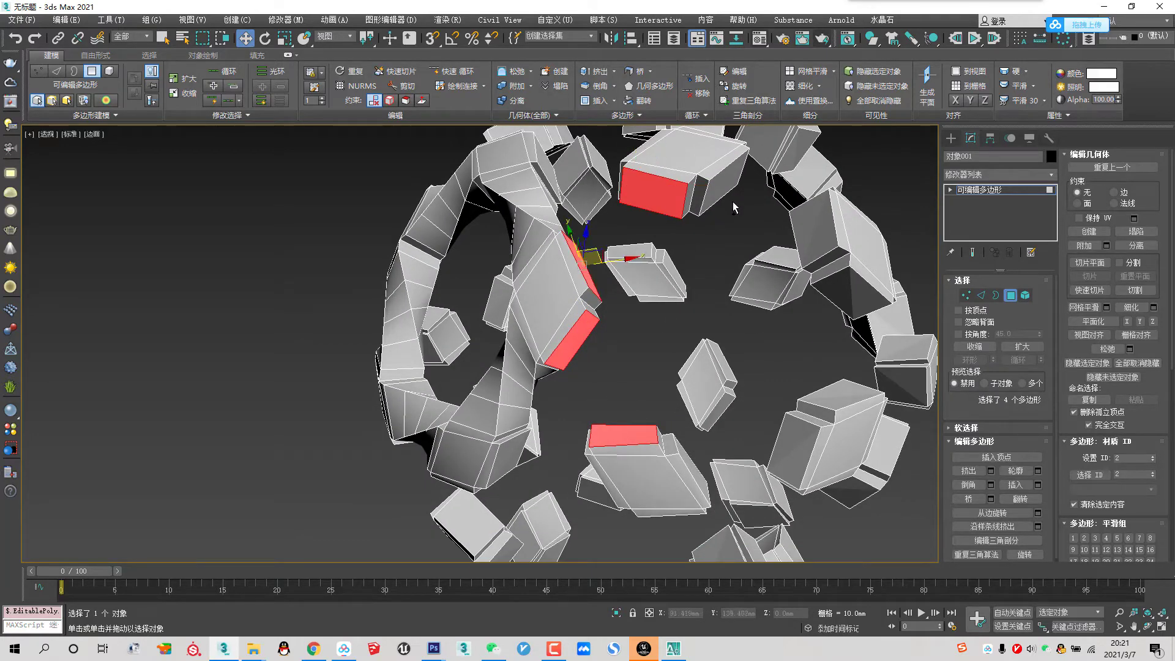
{"action": "left_click", "coordinate": [716, 183], "text": "ctrl"}
{"action": "left_click", "coordinate": [800, 221], "text": "ctrl"}
{"action": "left_click", "coordinate": [863, 306], "text": "ctrl"}
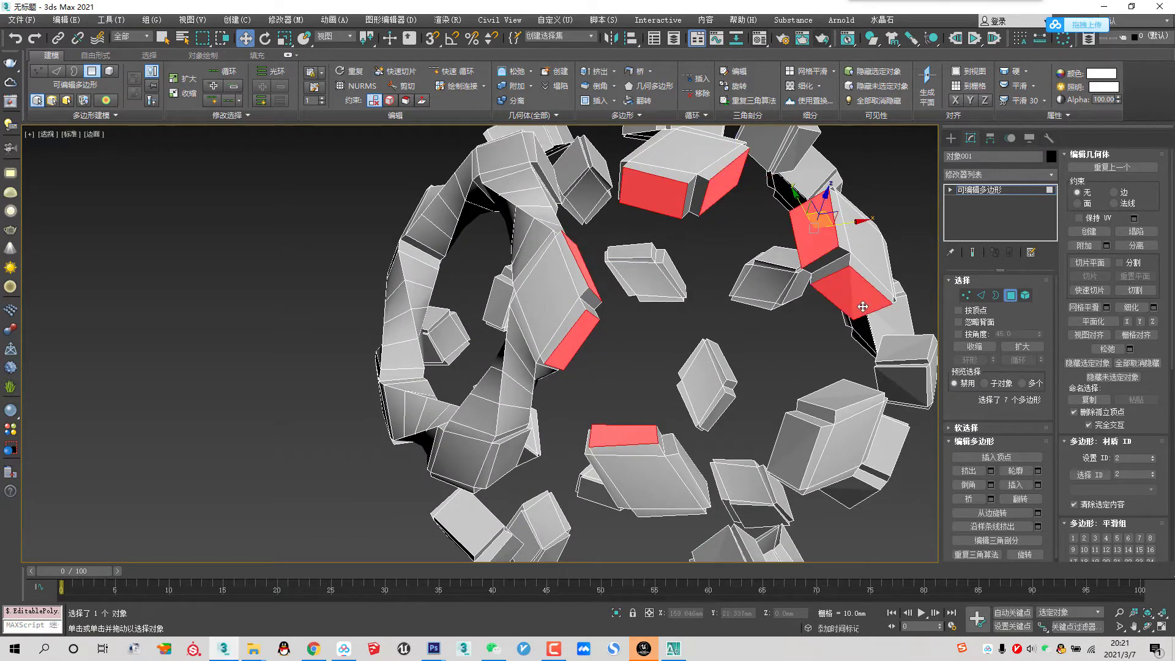
{"action": "left_click", "coordinate": [840, 390], "text": "ctrl"}
{"action": "left_click", "coordinate": [793, 449], "text": "ctrl"}
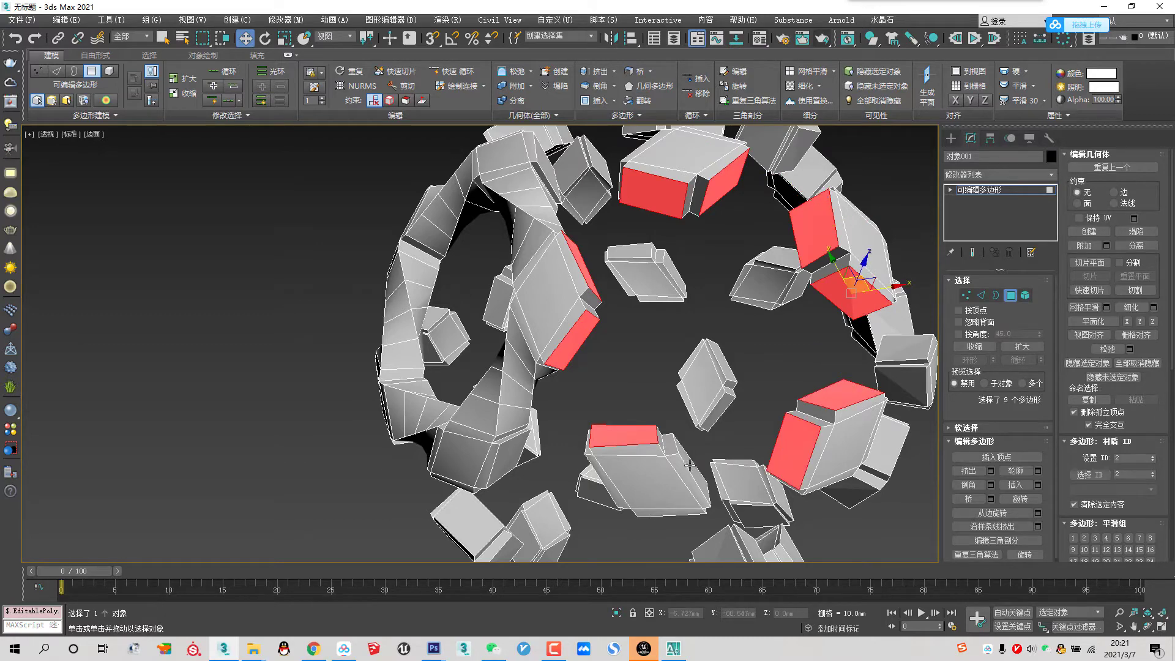
{"action": "left_click", "coordinate": [690, 465], "text": "ctrl"}
Step: Bridge those faces into strips with a twist of 1
{"action": "left_click", "coordinate": [991, 499]}
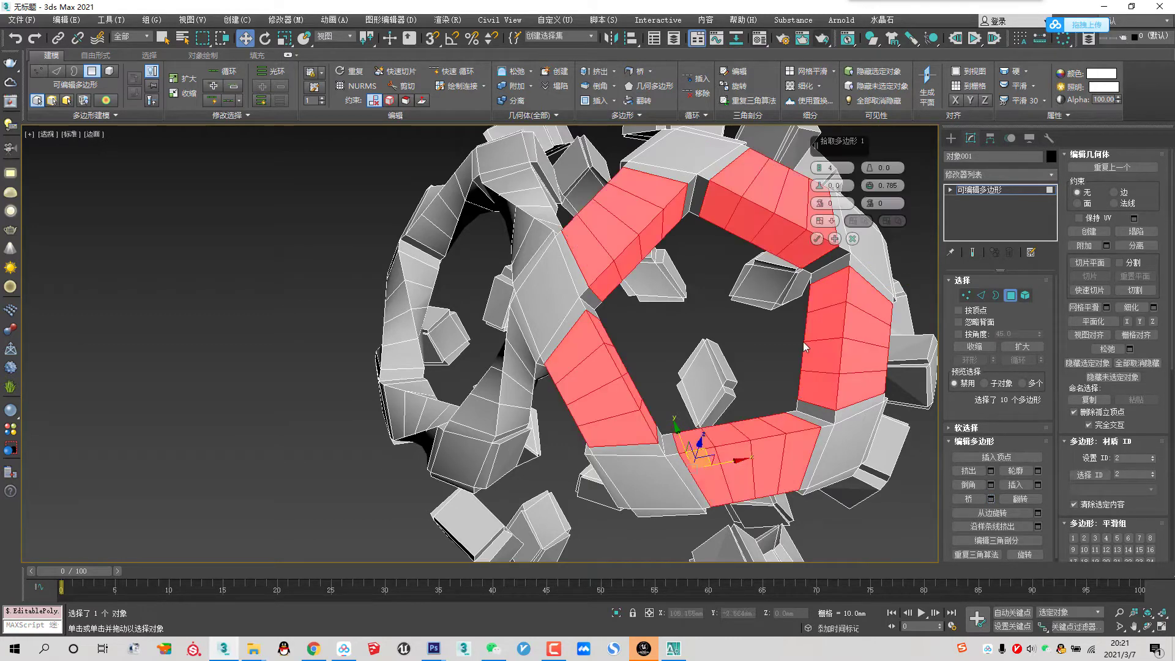
{"action": "left_click", "coordinate": [834, 203]}
{"action": "type", "text": "1"}
{"action": "key", "text": "Return"}
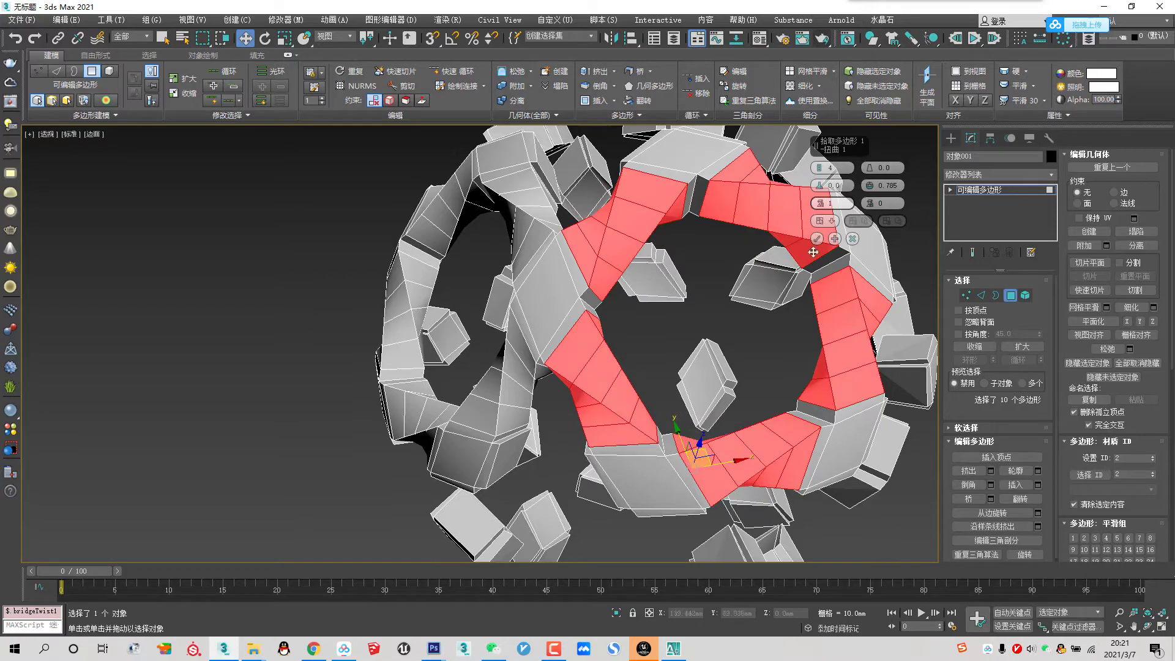
{"action": "left_click", "coordinate": [816, 238]}
Step: Enlarge the viewport and orbit around to inspect the completed woven lattice
{"action": "scroll", "coordinate": [428, 343], "scroll_direction": "down", "scroll_amount": 5}
{"action": "mouse_move", "coordinate": [428, 343]}
{"action": "middle_mouse_down", "text": "alt"}
{"action": "mouse_move", "coordinate": [581, 244]}
{"action": "mouse_move", "coordinate": [505, 301]}
{"action": "mouse_move", "coordinate": [449, 259]}
{"action": "middle_mouse_up", "text": "alt"}
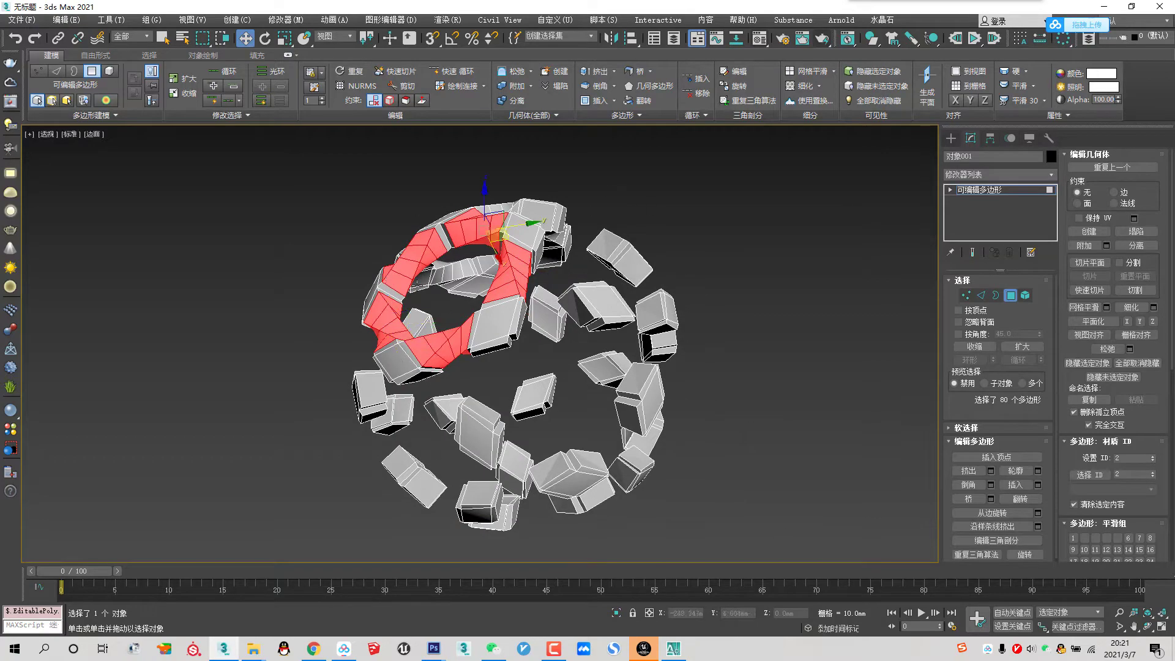
{"action": "middle_click_drag", "start_coordinate": [598, 413], "coordinate": [607, 350], "text": "alt"}
{"action": "middle_click_drag", "start_coordinate": [660, 365], "coordinate": [610, 398], "text": "alt"}
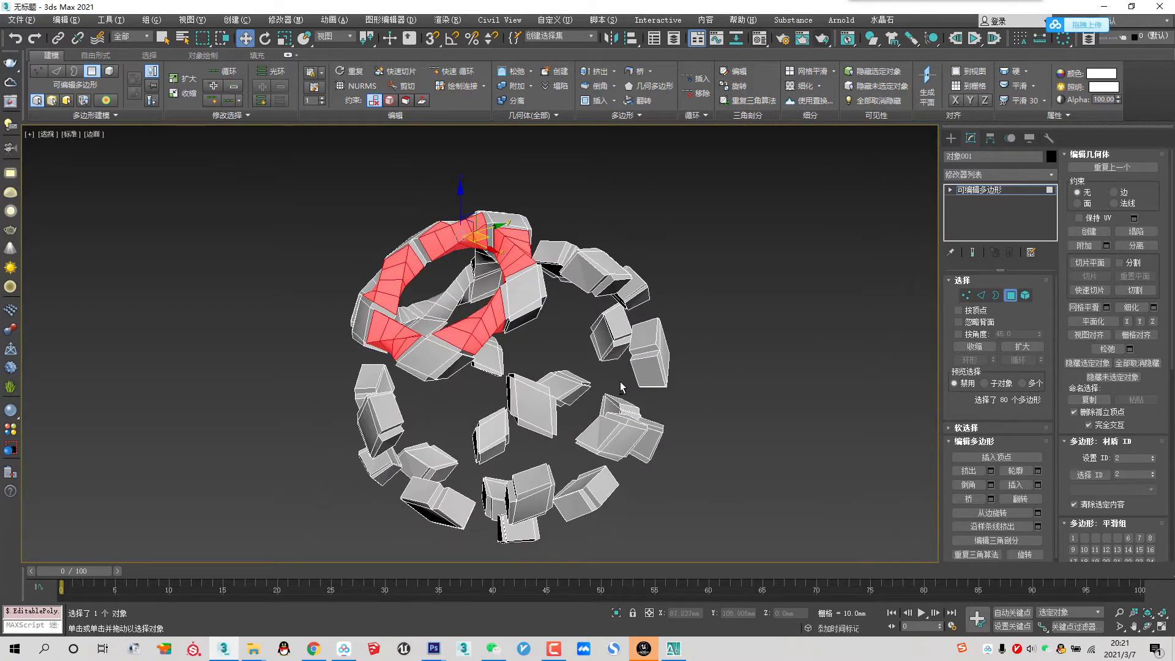
{"action": "scroll", "coordinate": [557, 401], "scroll_direction": "up", "scroll_amount": 4}
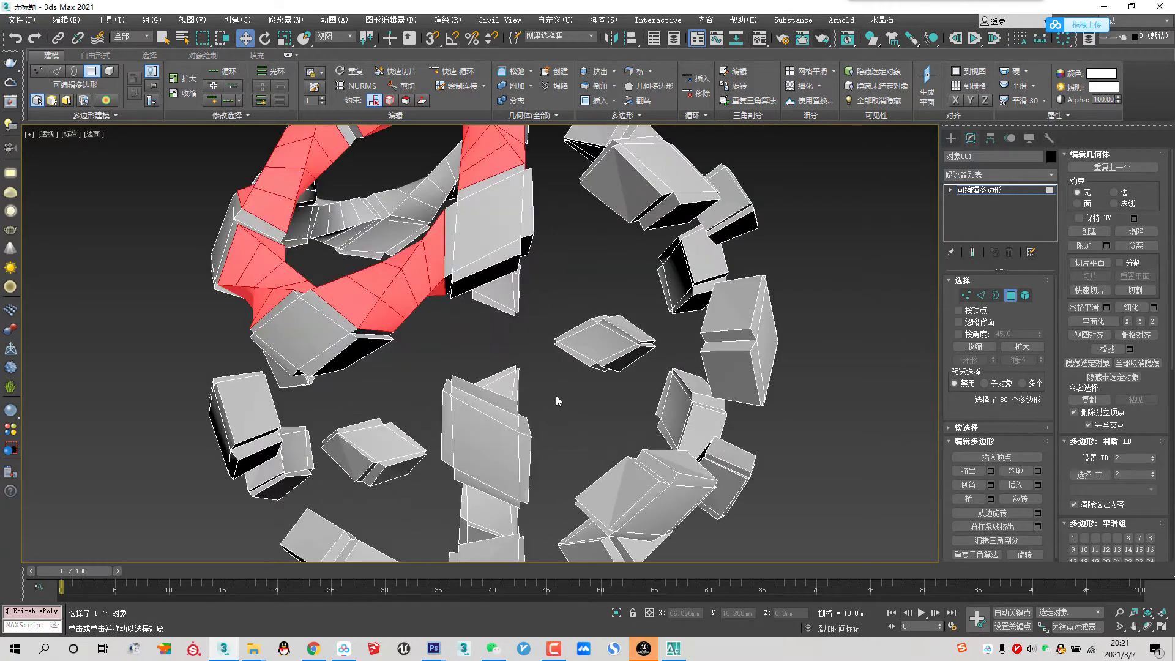
{"action": "left_click", "coordinate": [644, 649]}
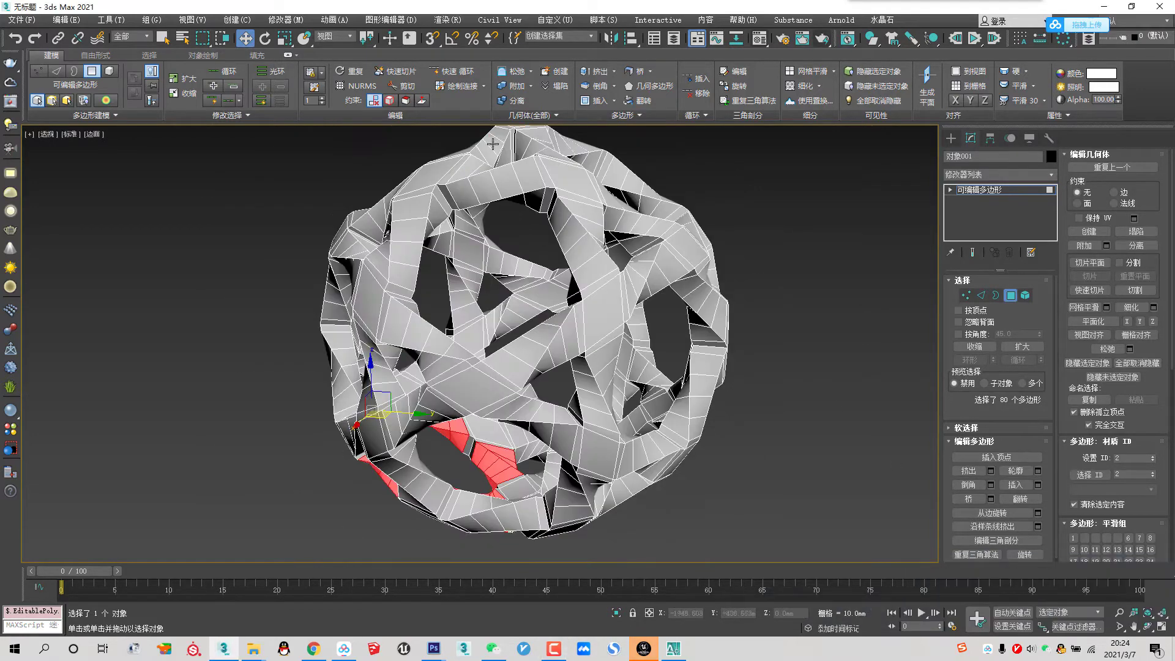
{"action": "left_click", "coordinate": [697, 38]}
{"action": "mouse_move", "coordinate": [478, 293]}
{"action": "middle_mouse_down", "text": "alt"}
{"action": "mouse_move", "coordinate": [527, 315]}
{"action": "mouse_move", "coordinate": [557, 252]}
{"action": "mouse_move", "coordinate": [481, 332]}
{"action": "mouse_move", "coordinate": [826, 340]}
{"action": "middle_mouse_up", "text": "alt"}
{"action": "scroll", "coordinate": [481, 332], "scroll_direction": "up", "scroll_amount": 3}
{"action": "scroll", "coordinate": [514, 322], "scroll_direction": "down", "scroll_amount": 3}
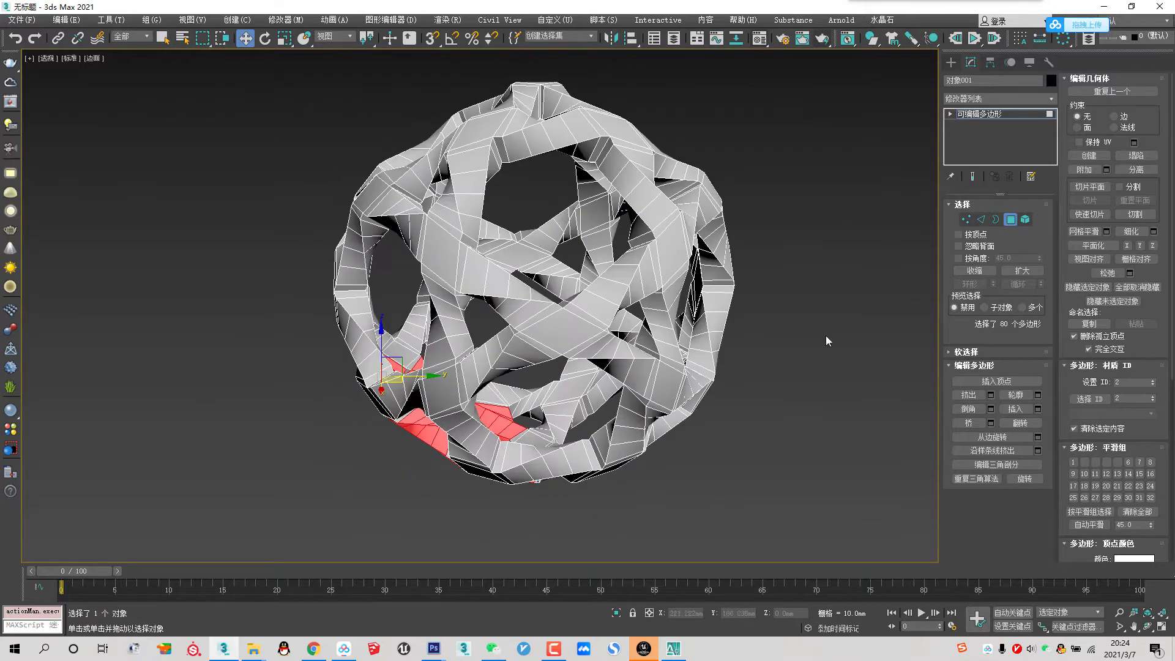
Step: Switch to Edge mode and select every edge of the mesh with Ctrl+A
{"action": "left_click", "coordinate": [980, 219]}
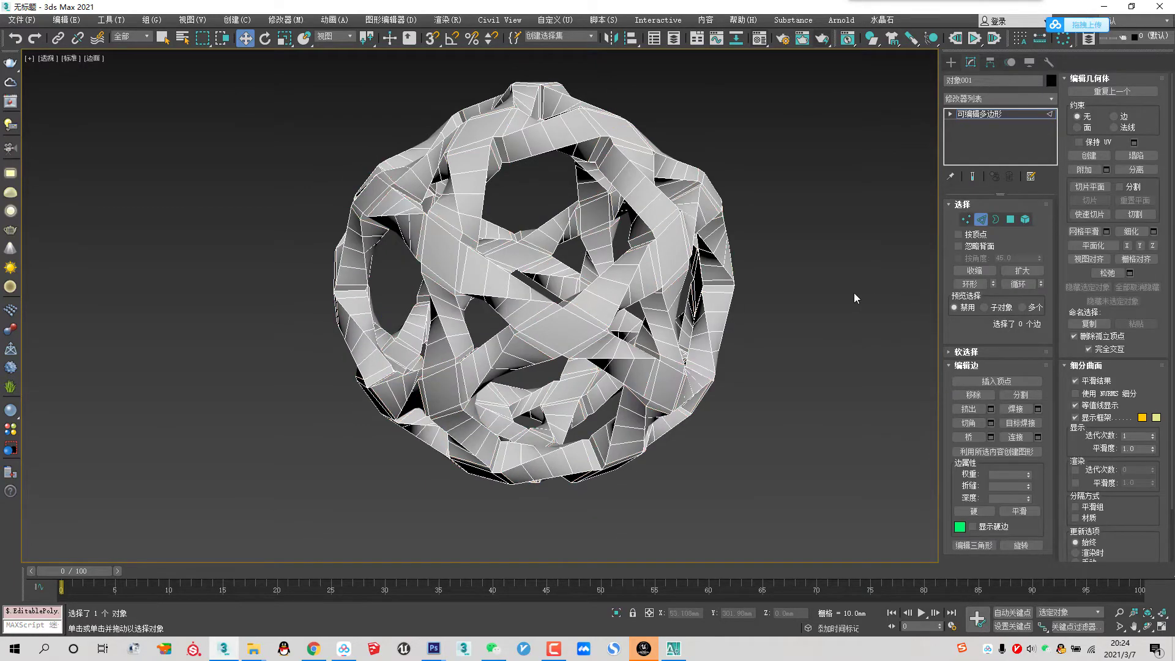
{"action": "key", "text": "z"}
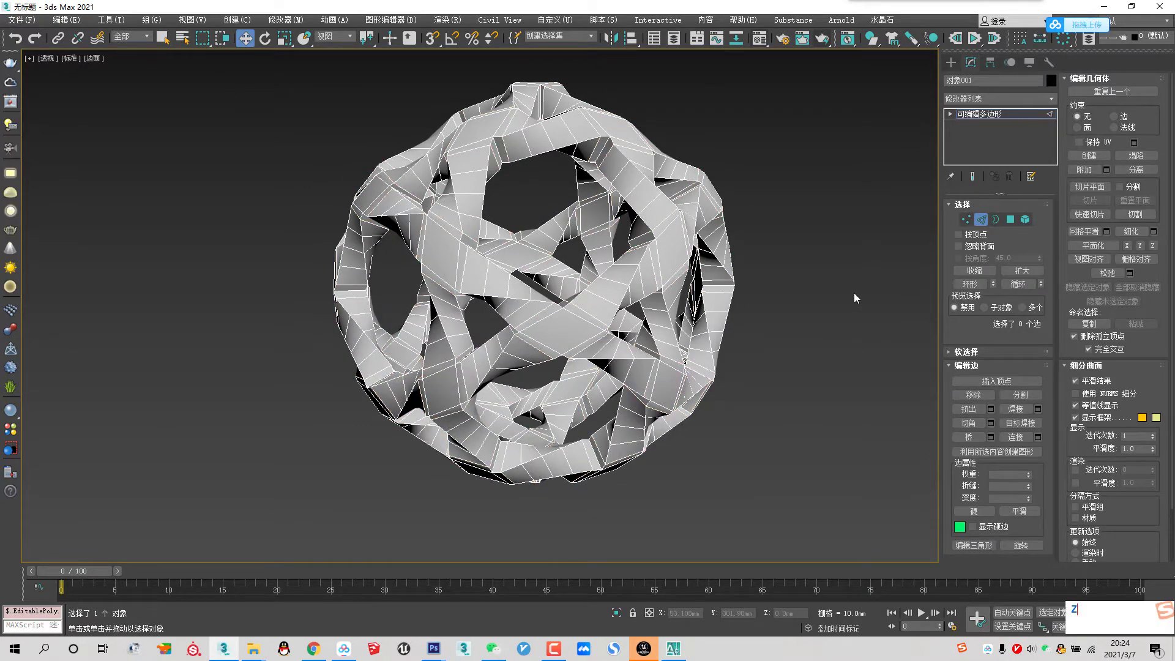
{"action": "key", "text": "Escape"}
{"action": "key", "text": "ctrl+a"}
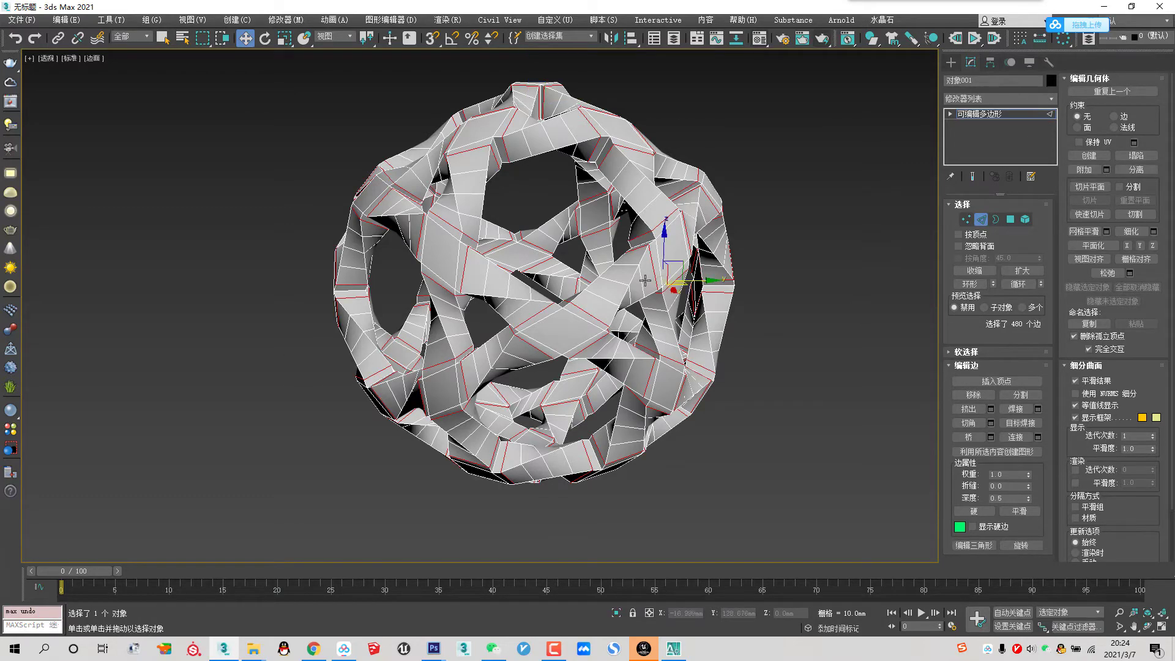
{"action": "middle_click_drag", "start_coordinate": [731, 291], "coordinate": [673, 284], "text": "alt"}
{"action": "mouse_move", "coordinate": [607, 215]}
{"action": "middle_mouse_down", "text": "alt"}
{"action": "mouse_move", "coordinate": [605, 199]}
{"action": "mouse_move", "coordinate": [601, 279]}
{"action": "middle_mouse_up", "text": "alt"}
{"action": "mouse_move", "coordinate": [401, 277]}
{"action": "middle_mouse_down", "text": "alt"}
{"action": "mouse_move", "coordinate": [551, 278]}
{"action": "mouse_move", "coordinate": [574, 308]}
{"action": "mouse_move", "coordinate": [575, 55]}
{"action": "mouse_move", "coordinate": [549, 294]}
{"action": "middle_mouse_up", "text": "alt"}
Step: Extend to edge rings and set up Connect with 2 segments and pinch 0
{"action": "left_click", "coordinate": [968, 285]}
{"action": "scroll", "coordinate": [549, 293], "scroll_direction": "up", "scroll_amount": 5}
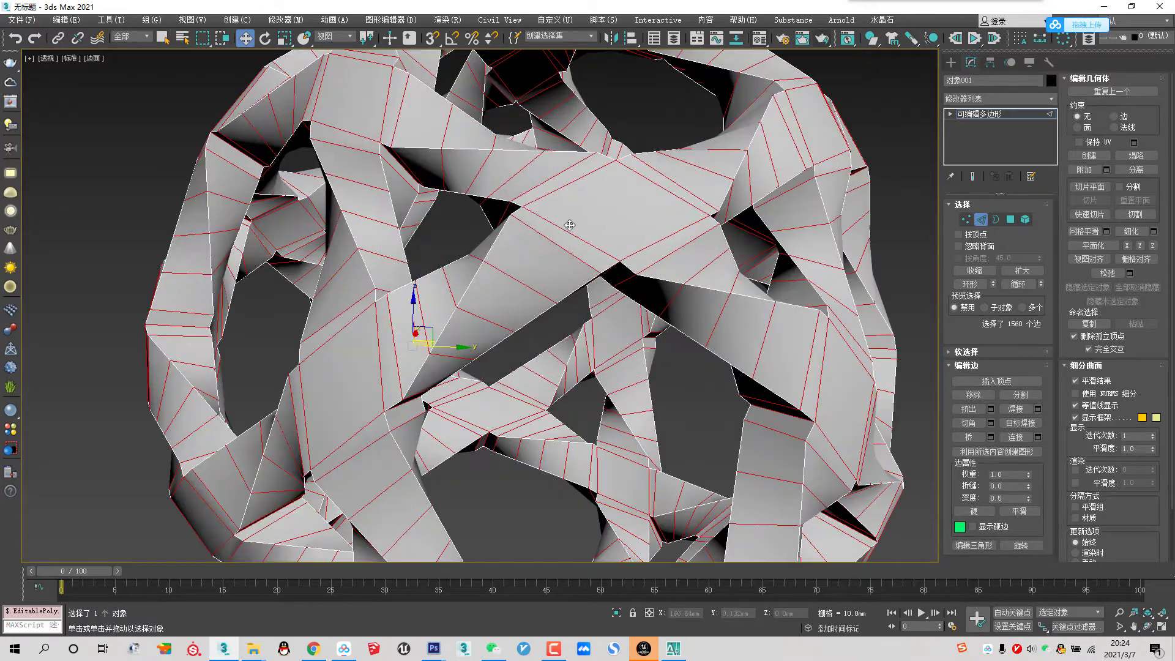
{"action": "left_click", "coordinate": [1038, 437]}
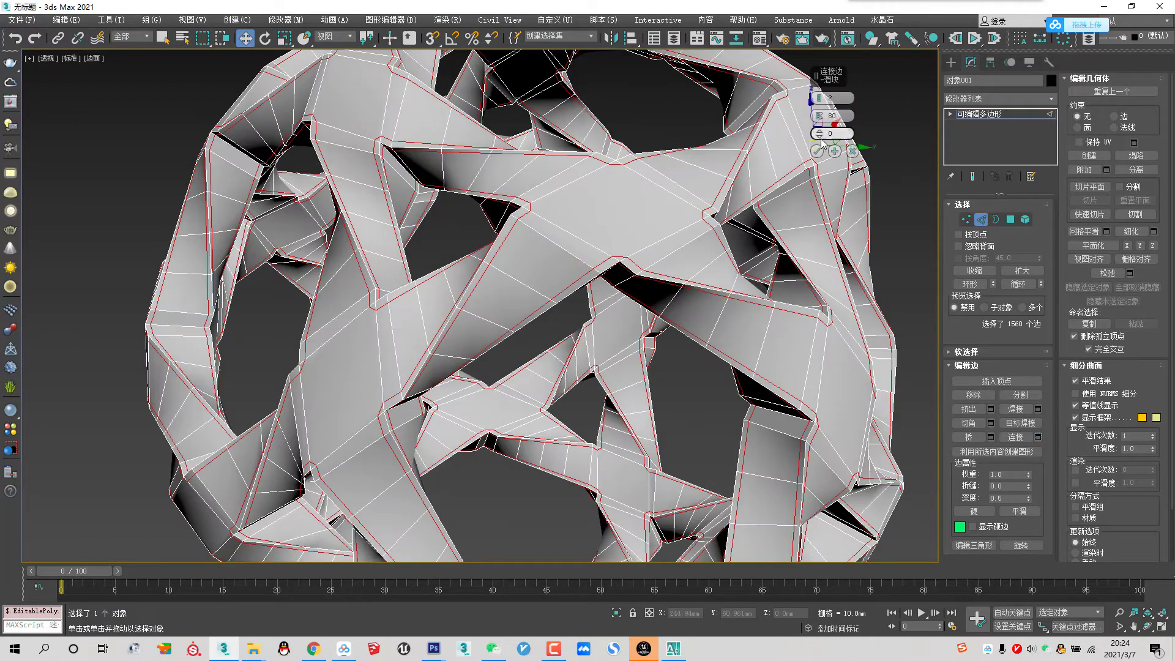
{"action": "left_click_drag", "start_coordinate": [816, 124], "coordinate": [815, 131]}
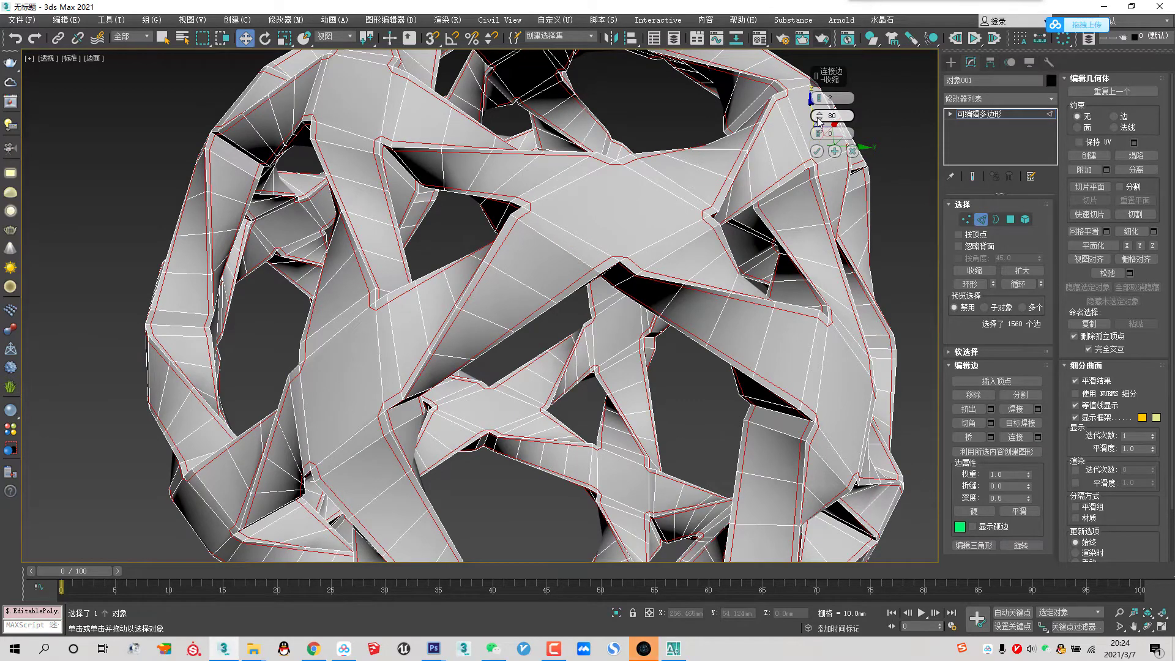
{"action": "scroll", "coordinate": [561, 246], "scroll_direction": "down", "scroll_amount": 3}
{"action": "scroll", "coordinate": [561, 246], "scroll_direction": "down", "scroll_amount": 3}
{"action": "middle_click_drag", "start_coordinate": [561, 246], "coordinate": [597, 252], "text": "alt"}
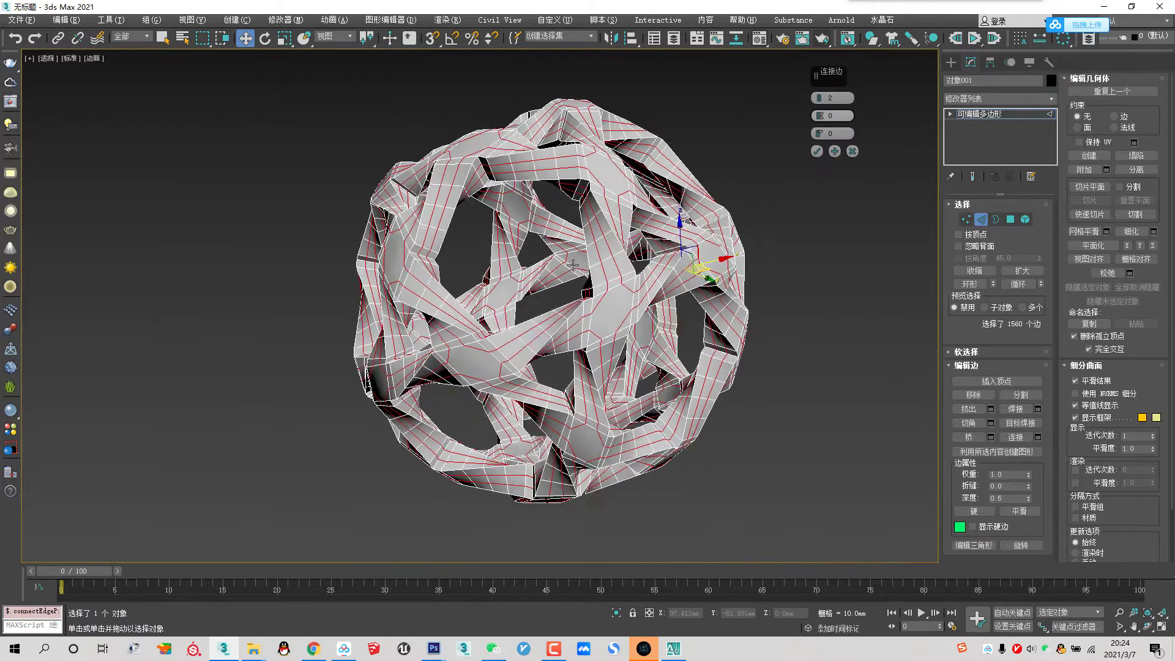
{"action": "scroll", "coordinate": [597, 252], "scroll_direction": "up", "scroll_amount": 3}
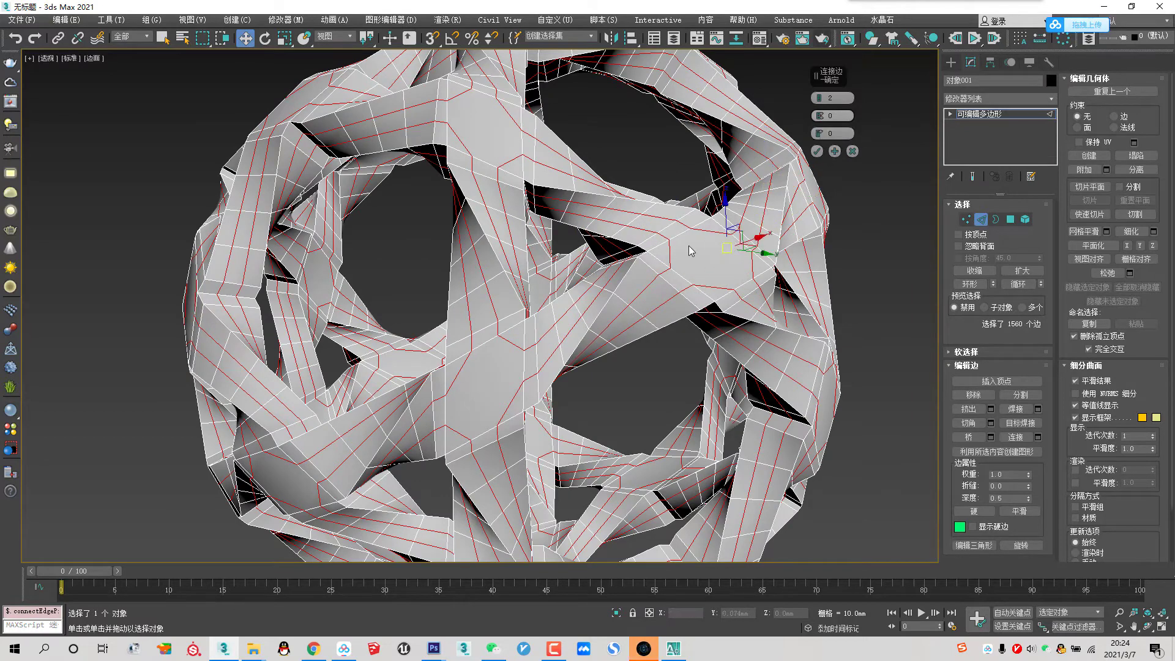
{"action": "key", "text": "z"}
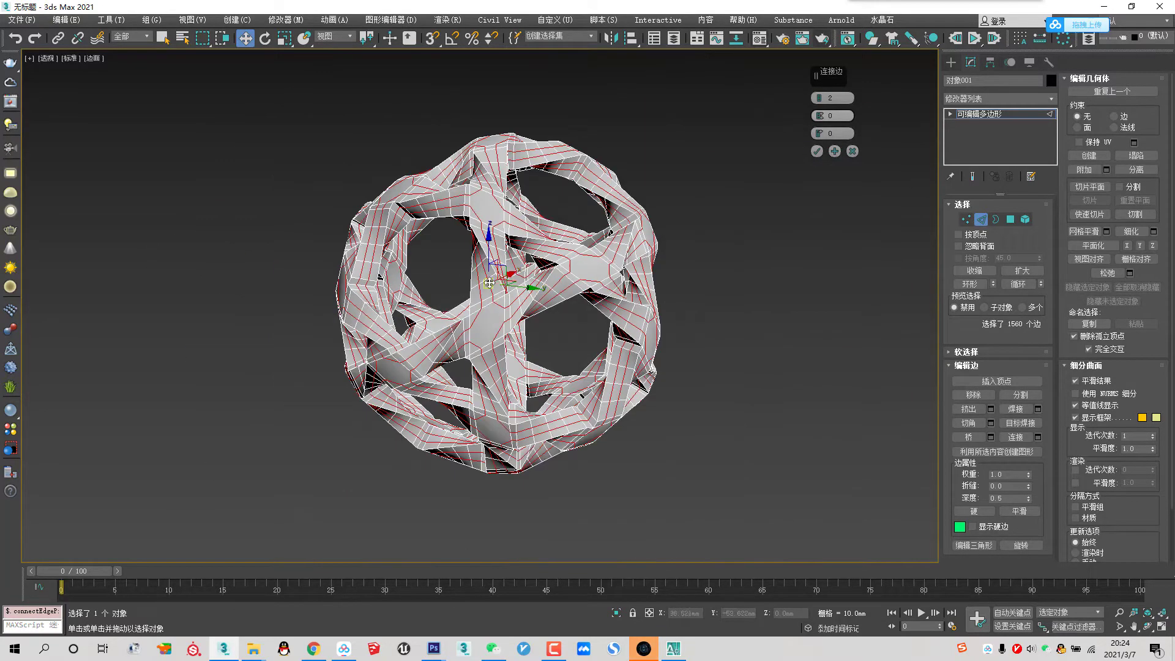
{"action": "middle_click_drag", "start_coordinate": [429, 293], "coordinate": [550, 287], "text": "alt"}
Step: Apply the connecting edges and, in Element mode, start selecting ribbon strips
{"action": "left_click", "coordinate": [817, 152]}
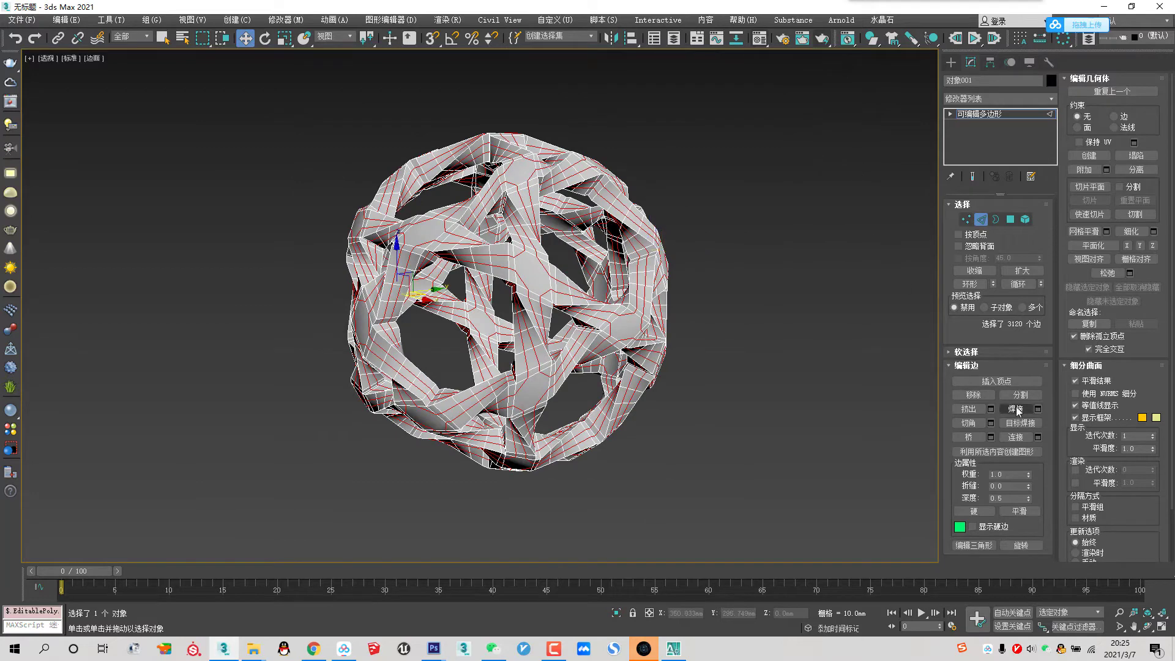
{"action": "left_click", "coordinate": [1028, 395]}
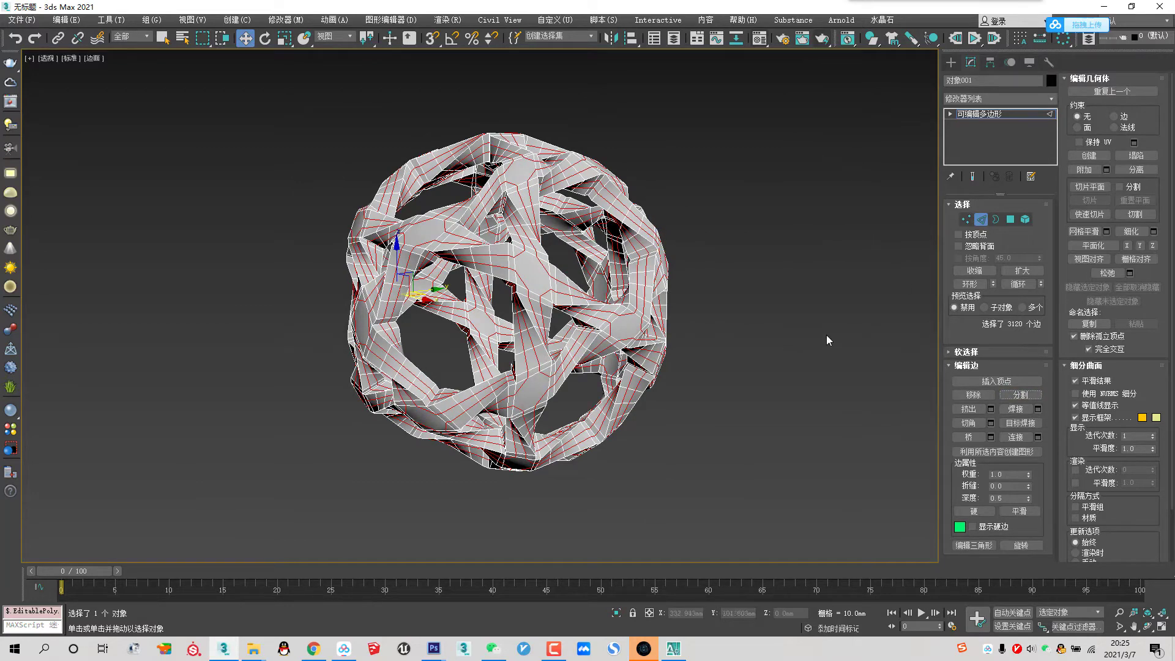
{"action": "left_click", "coordinate": [1025, 219]}
{"action": "left_click", "coordinate": [516, 281]}
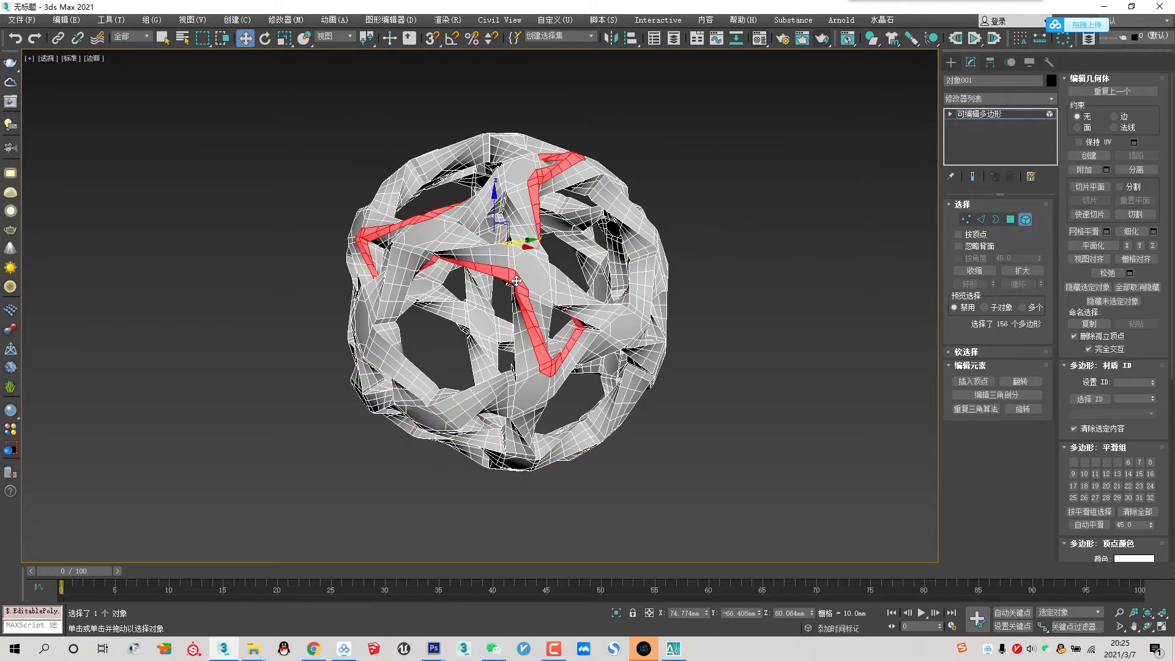
{"action": "left_click", "coordinate": [498, 251], "text": "ctrl"}
{"action": "scroll", "coordinate": [556, 265], "scroll_direction": "up", "scroll_amount": 5}
{"action": "scroll", "coordinate": [555, 269], "scroll_direction": "down", "scroll_amount": 4}
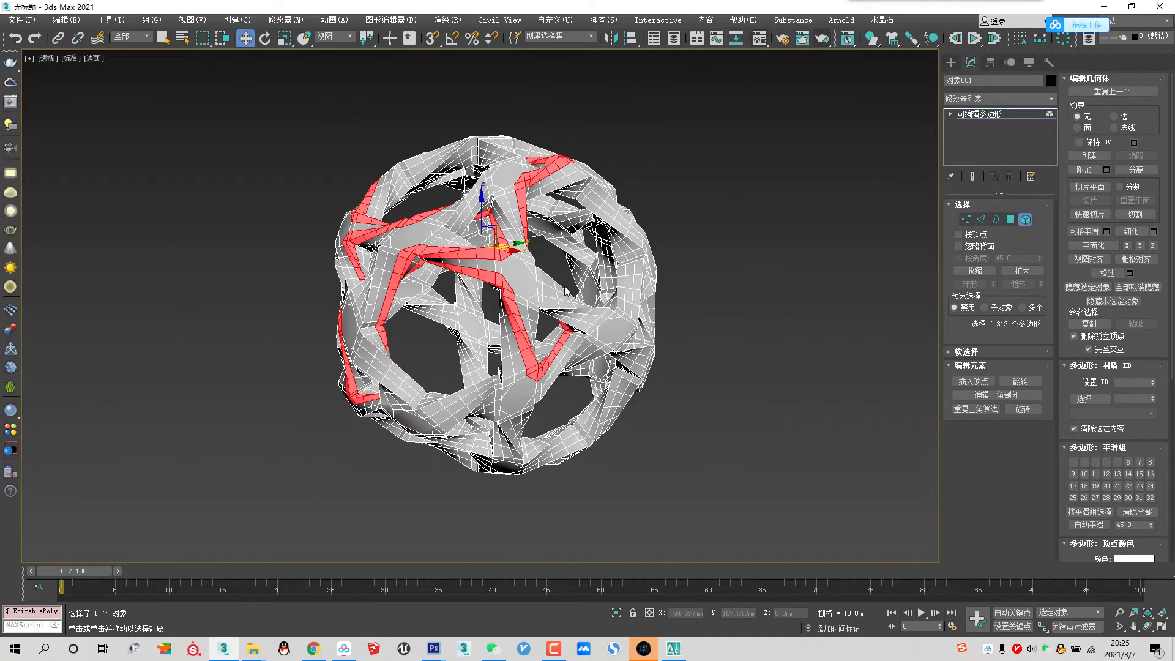
{"action": "scroll", "coordinate": [545, 284], "scroll_direction": "up", "scroll_amount": 2}
{"action": "left_click", "coordinate": [544, 284], "text": "ctrl"}
{"action": "left_click", "coordinate": [526, 318], "text": "ctrl"}
{"action": "mouse_move", "coordinate": [526, 319]}
{"action": "middle_mouse_down", "text": "alt"}
{"action": "mouse_move", "coordinate": [673, 336]}
{"action": "mouse_move", "coordinate": [634, 331]}
{"action": "middle_mouse_up", "text": "alt"}
{"action": "left_click", "coordinate": [680, 306], "text": "ctrl"}
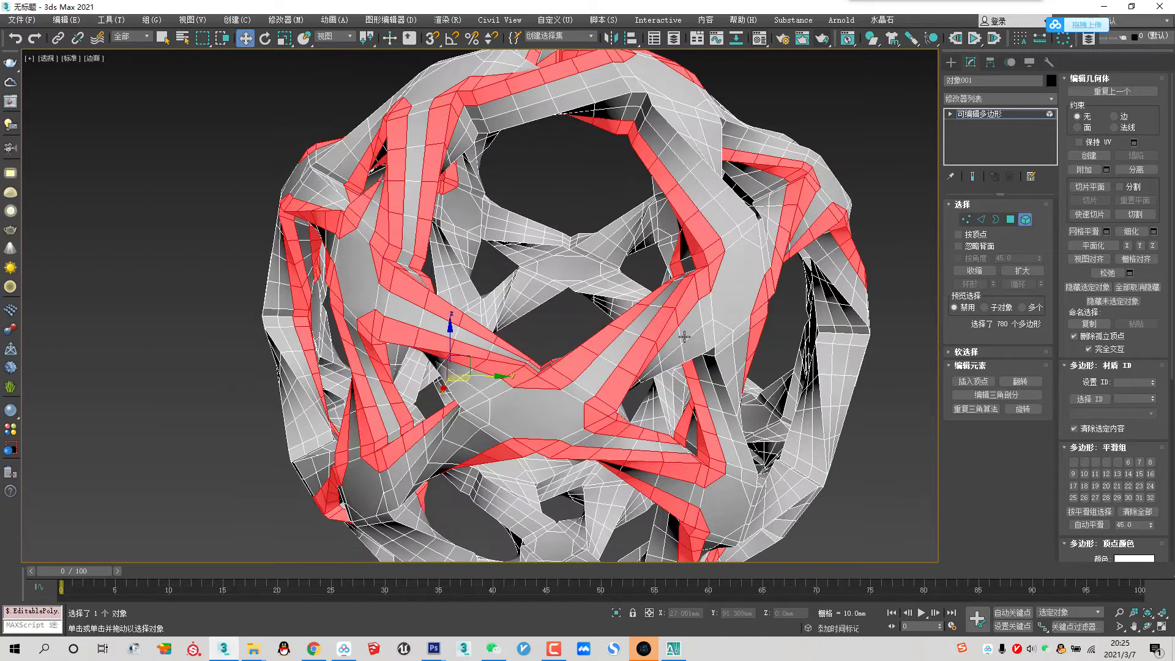
{"action": "left_click", "coordinate": [716, 343], "text": "ctrl"}
{"action": "middle_click_drag", "start_coordinate": [715, 343], "coordinate": [739, 202], "text": "alt"}
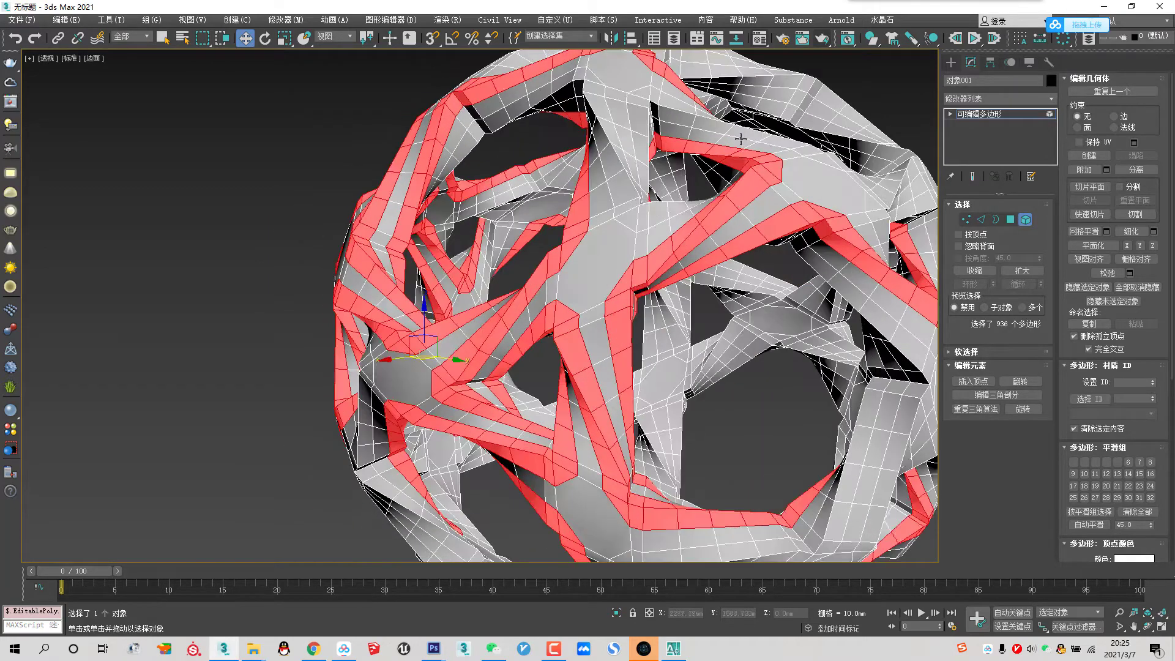
{"action": "left_click", "coordinate": [741, 134], "text": "ctrl"}
{"action": "left_click", "coordinate": [730, 76], "text": "ctrl"}
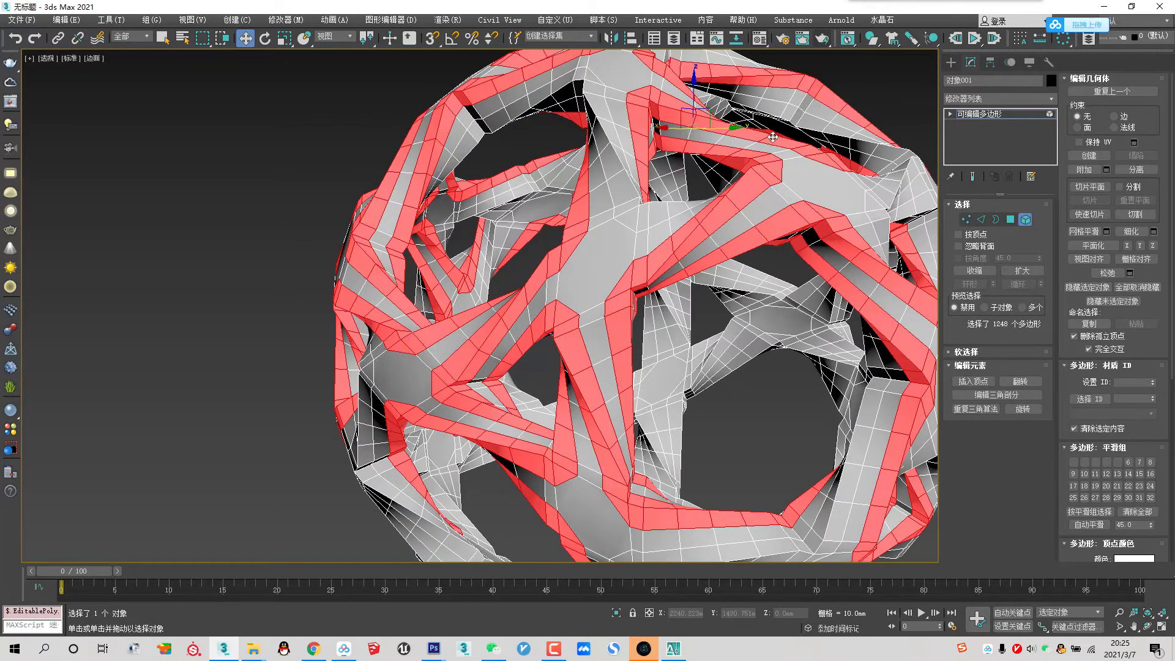
Step: Add the remaining ribbon strips around the sphere to the element selection
{"action": "scroll", "coordinate": [730, 76], "scroll_direction": "down", "scroll_amount": 5}
{"action": "middle_click_drag", "start_coordinate": [612, 275], "coordinate": [564, 267], "text": "alt"}
{"action": "scroll", "coordinate": [564, 267], "scroll_direction": "up", "scroll_amount": 5}
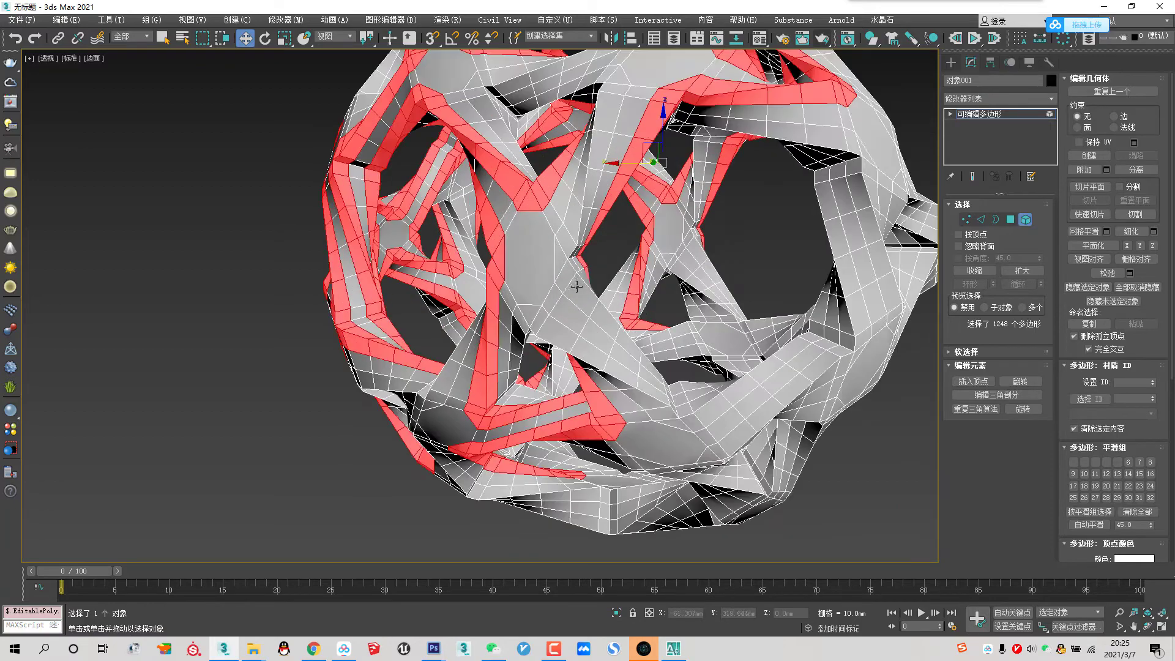
{"action": "left_click", "coordinate": [576, 286], "text": "ctrl"}
{"action": "left_click", "coordinate": [754, 379], "text": "ctrl"}
{"action": "left_click", "coordinate": [760, 418], "text": "ctrl"}
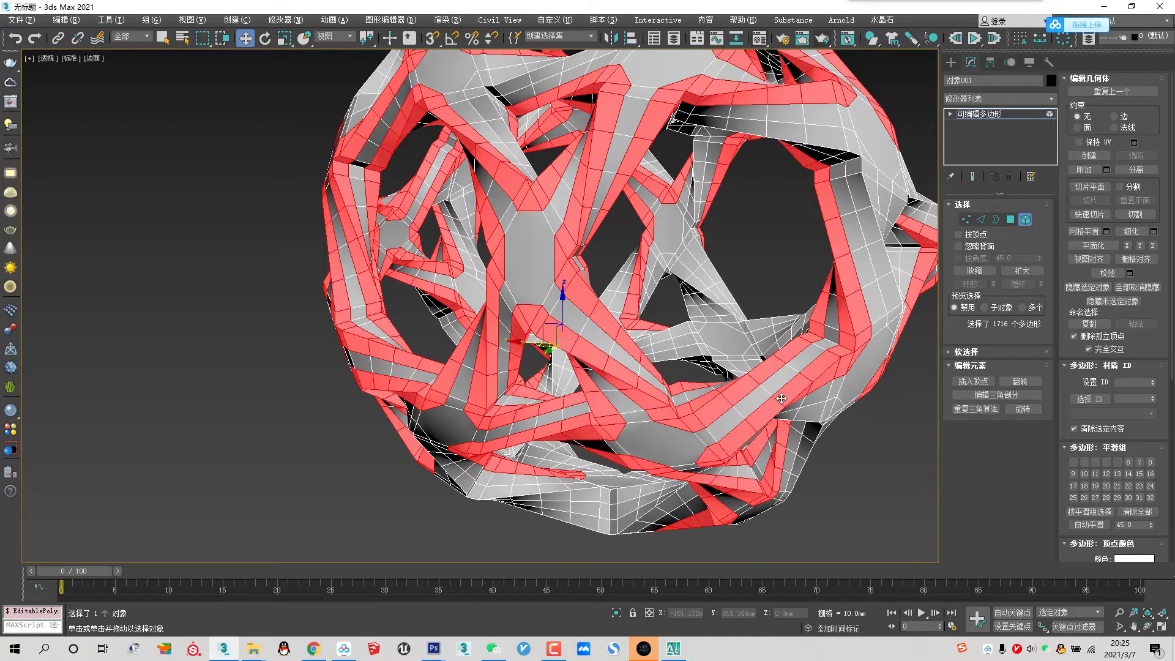
{"action": "middle_click_drag", "start_coordinate": [760, 418], "coordinate": [725, 383], "text": "alt"}
{"action": "left_click", "coordinate": [714, 166], "text": "ctrl"}
{"action": "scroll", "coordinate": [715, 166], "scroll_direction": "down", "scroll_amount": 5}
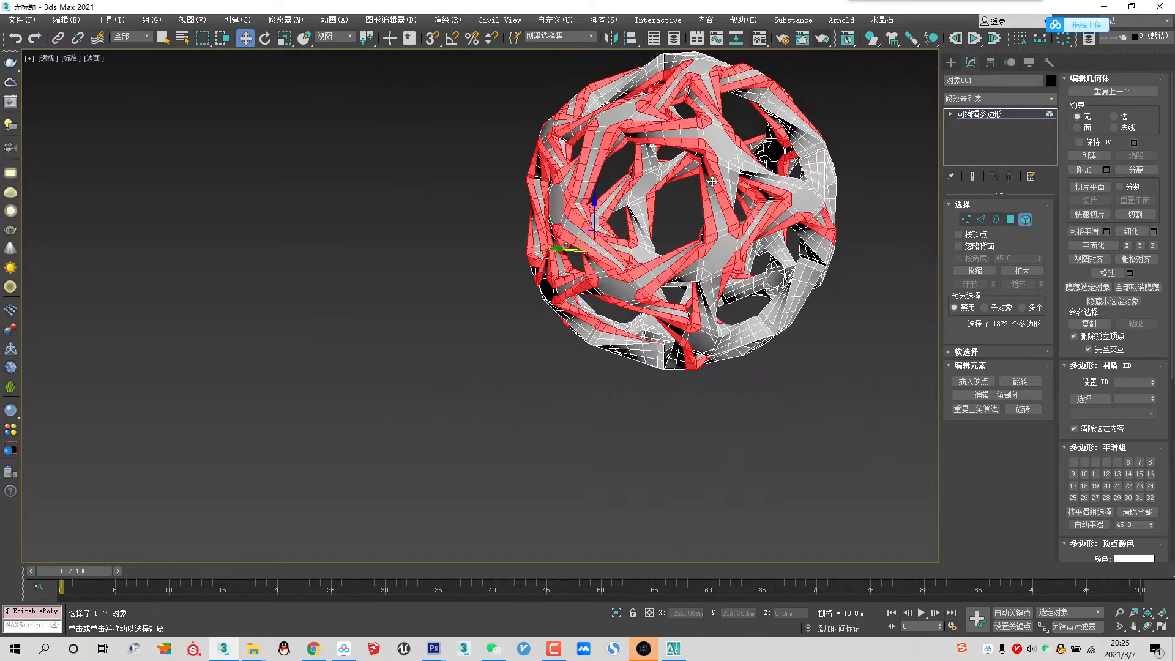
{"action": "middle_click_drag", "start_coordinate": [734, 182], "coordinate": [691, 171], "text": "alt"}
{"action": "left_click", "coordinate": [696, 164], "text": "ctrl"}
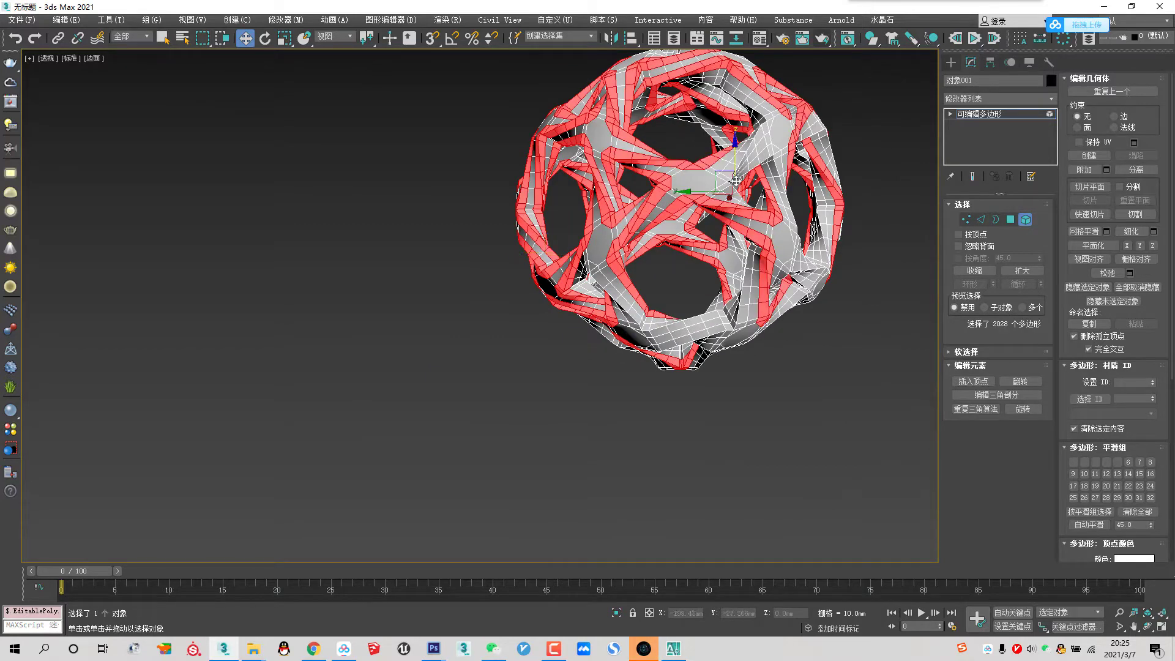
{"action": "left_click", "coordinate": [730, 180], "text": "ctrl"}
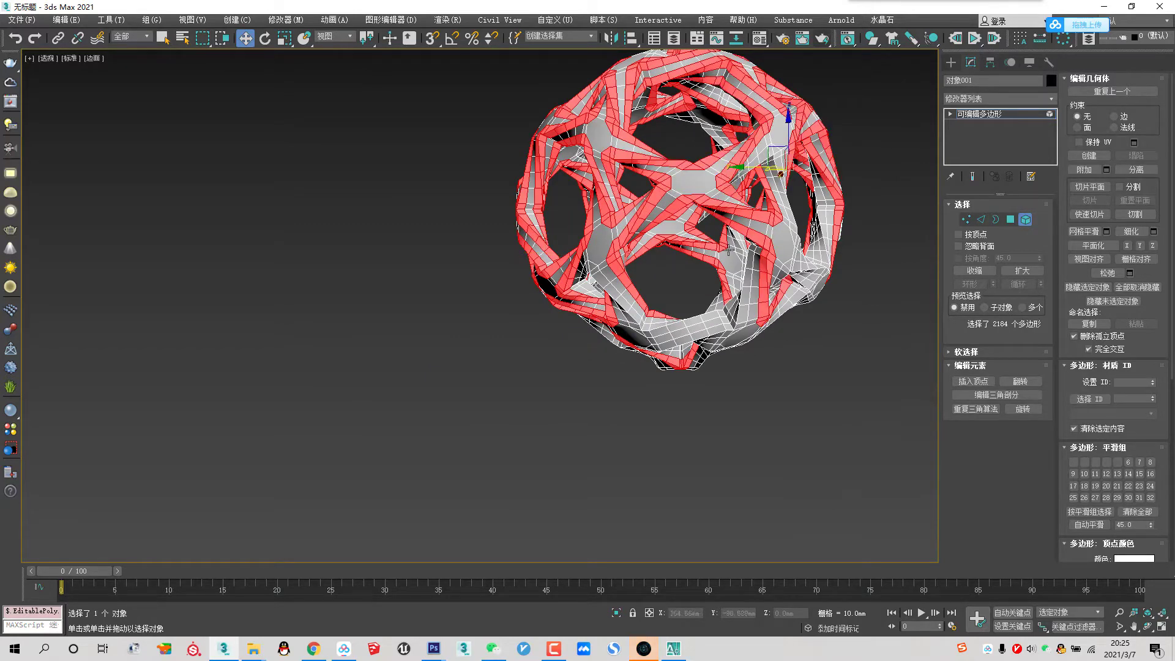
{"action": "left_click", "coordinate": [700, 335], "text": "ctrl"}
{"action": "key", "text": "ctrl+a"}
{"action": "key", "text": "ctrl+z"}
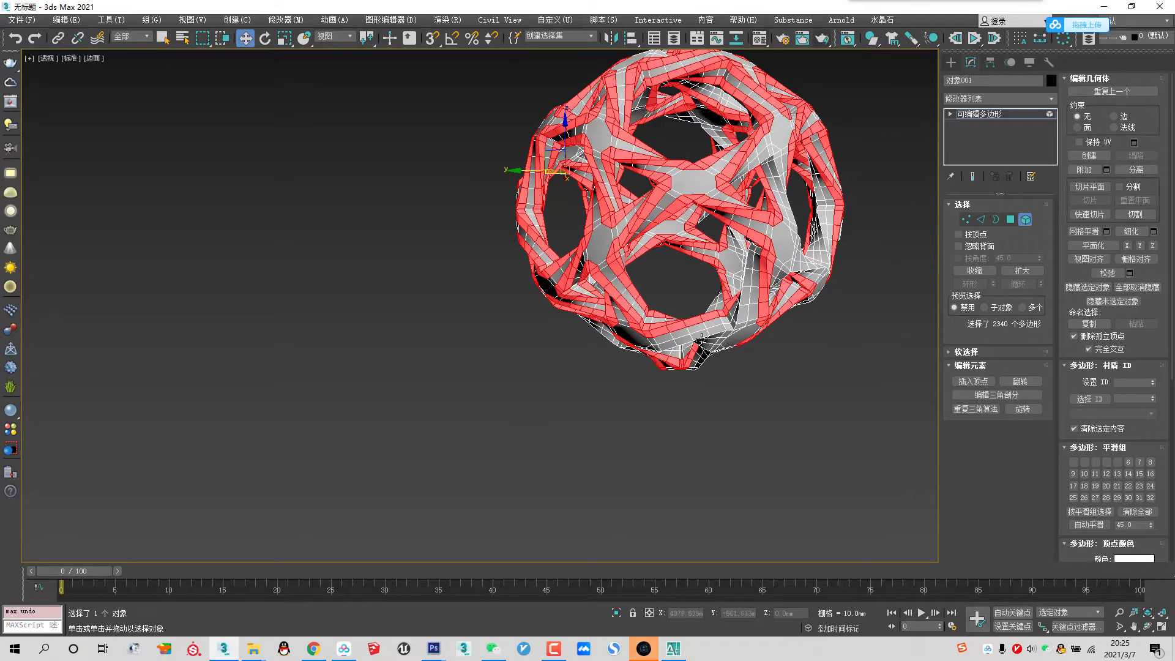
{"action": "left_click", "coordinate": [703, 338], "text": "ctrl"}
{"action": "middle_click_drag", "start_coordinate": [694, 318], "coordinate": [634, 269], "text": "alt"}
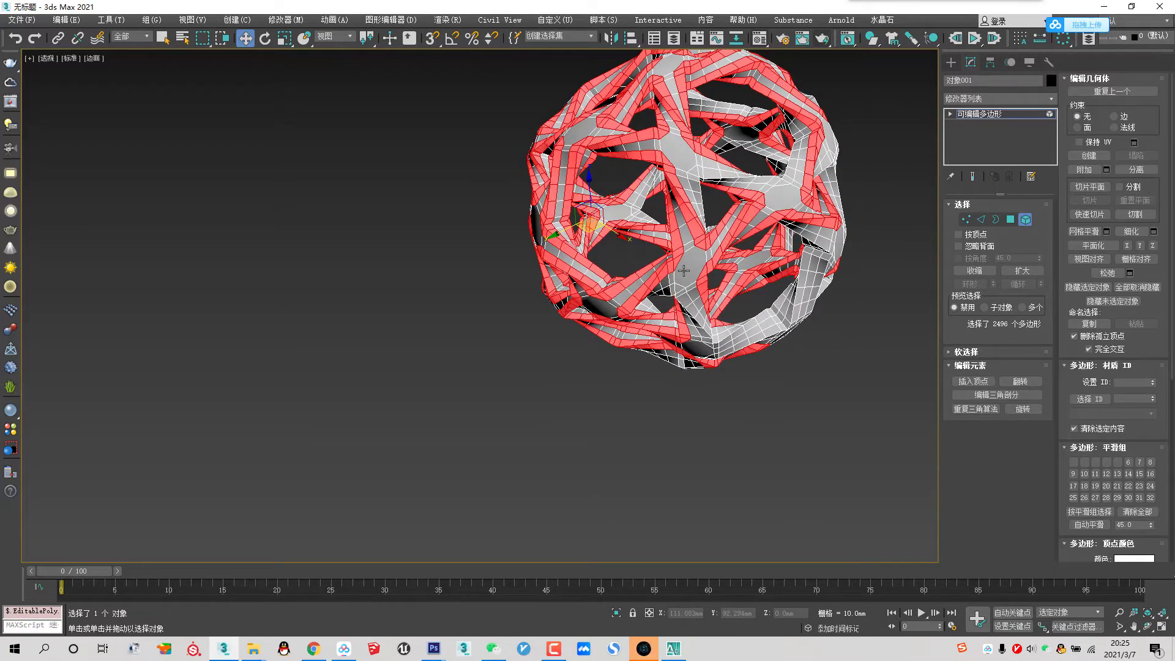
Step: Invert the selection with Ctrl+I and delete the faces between the strips
{"action": "key", "text": "ctrl+i"}
{"action": "middle_click_drag", "start_coordinate": [682, 273], "coordinate": [698, 300], "text": "alt"}
{"action": "scroll", "coordinate": [696, 302], "scroll_direction": "up", "scroll_amount": 2}
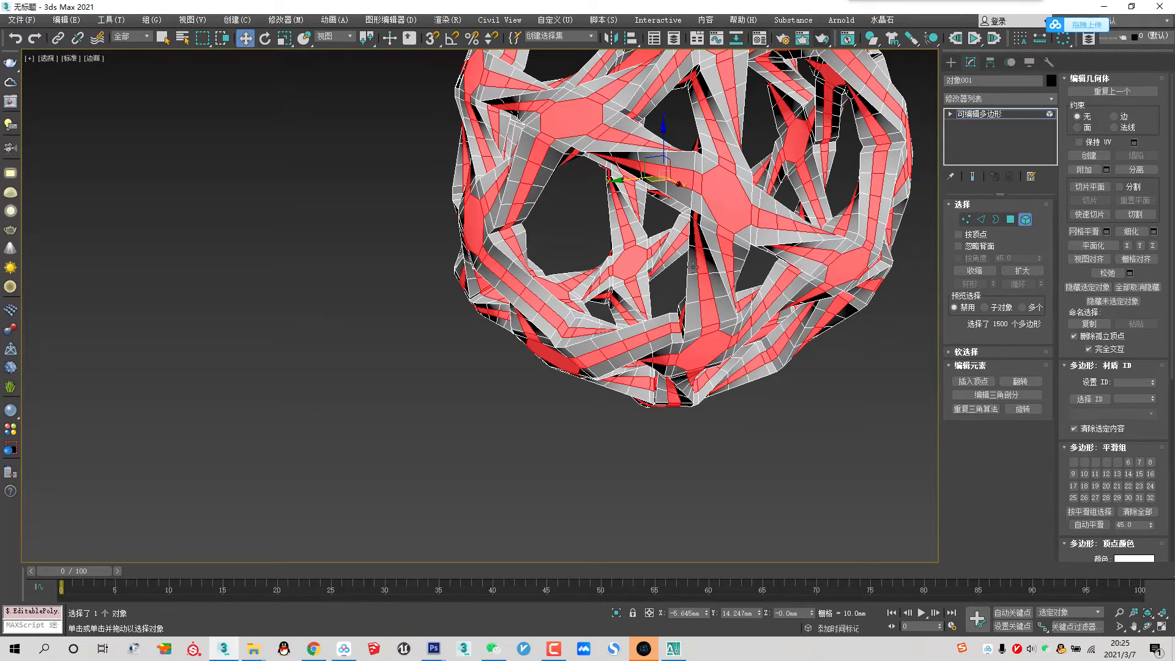
{"action": "key", "text": "Delete"}
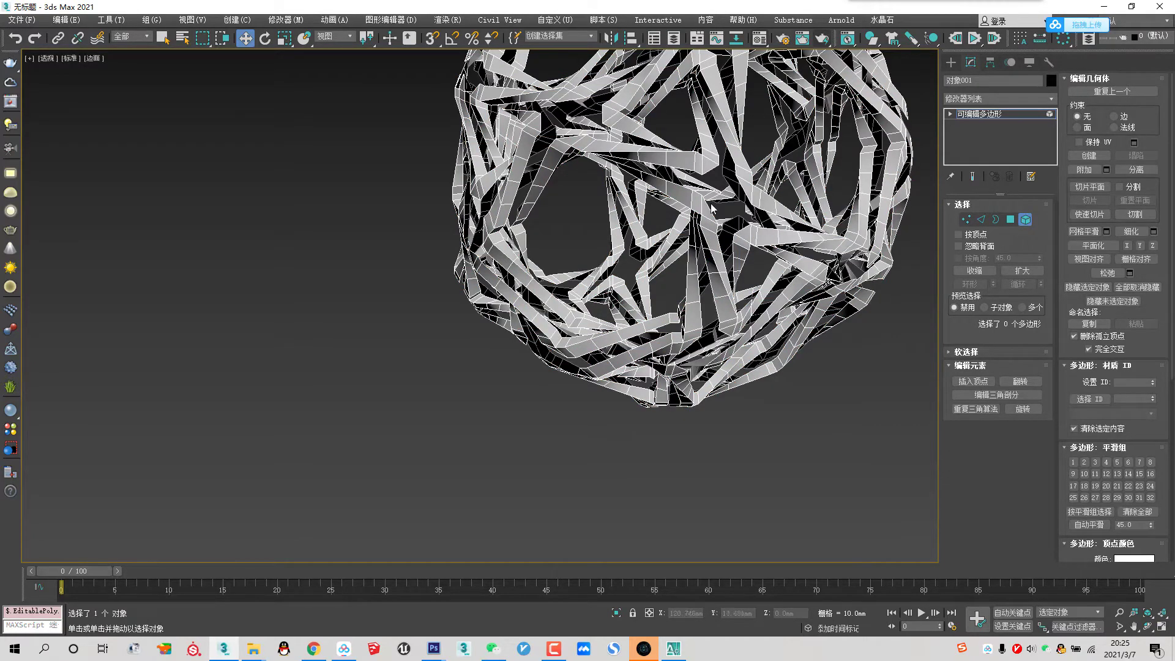
{"action": "scroll", "coordinate": [711, 208], "scroll_direction": "down", "scroll_amount": 4}
{"action": "middle_click_drag", "start_coordinate": [511, 274], "coordinate": [642, 210], "text": "alt"}
Step: Relax the whole Object001 mesh with Hold Boundary Points off and an adjusted Relax Amount
{"action": "left_click", "coordinate": [1025, 219]}
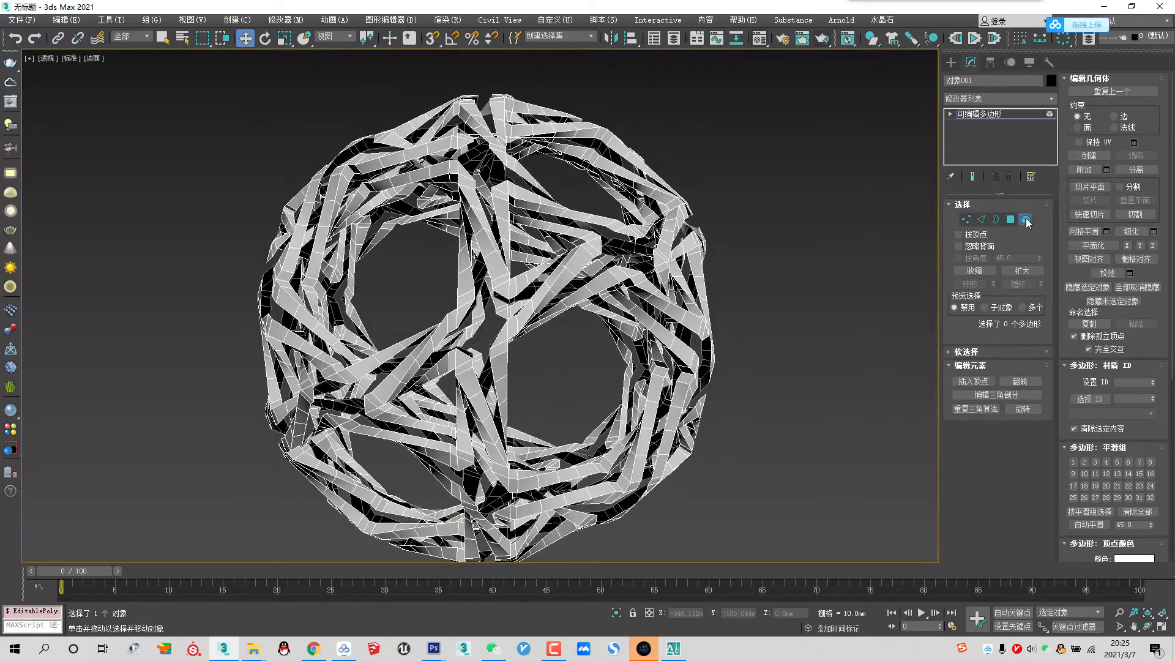
{"action": "left_click", "coordinate": [1131, 274]}
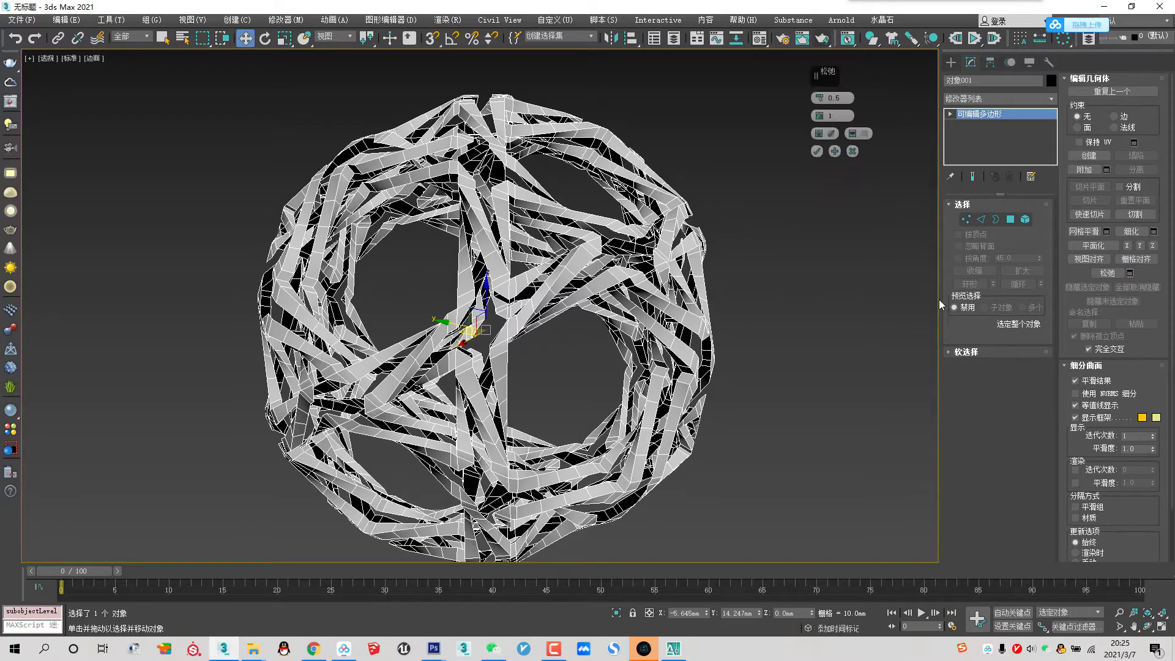
{"action": "left_click", "coordinate": [831, 134]}
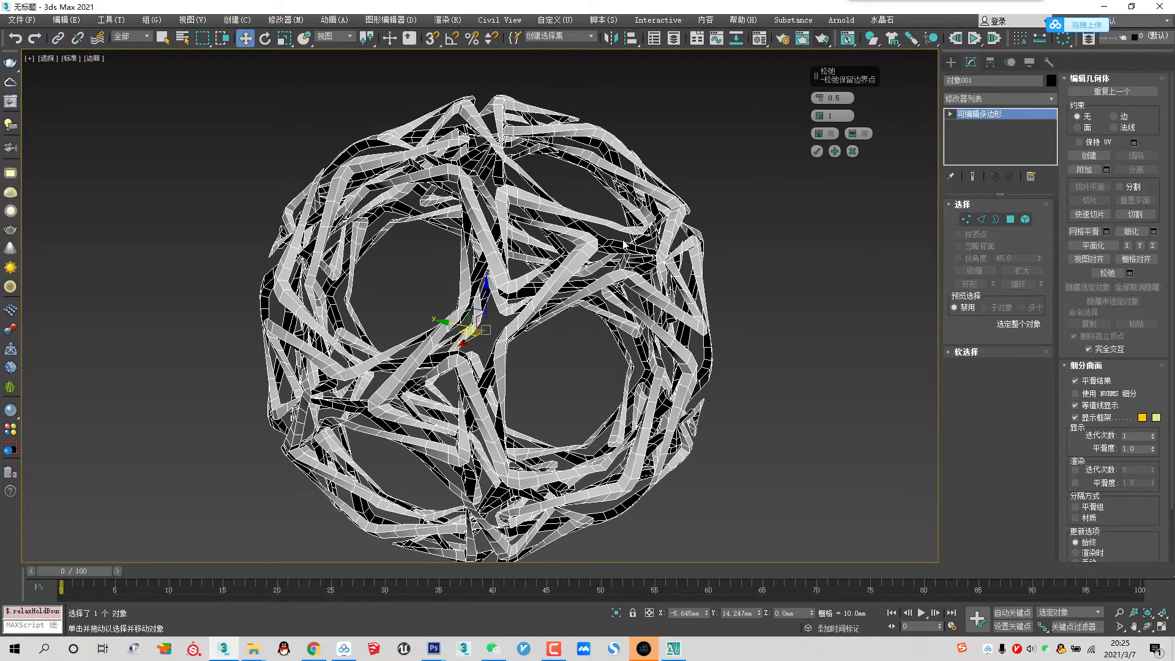
{"action": "scroll", "coordinate": [620, 232], "scroll_direction": "up", "scroll_amount": 10}
{"action": "scroll", "coordinate": [585, 262], "scroll_direction": "down", "scroll_amount": 6}
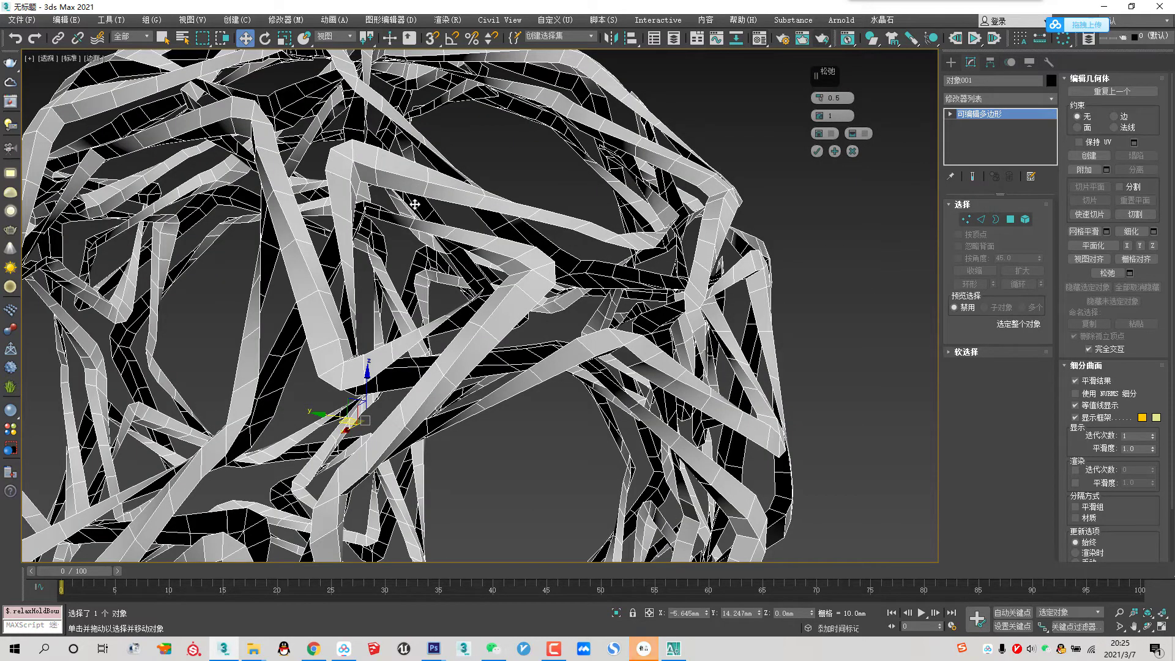
{"action": "scroll", "coordinate": [466, 192], "scroll_direction": "down", "scroll_amount": 3}
{"action": "middle_click_drag", "start_coordinate": [467, 192], "coordinate": [456, 231], "text": "alt"}
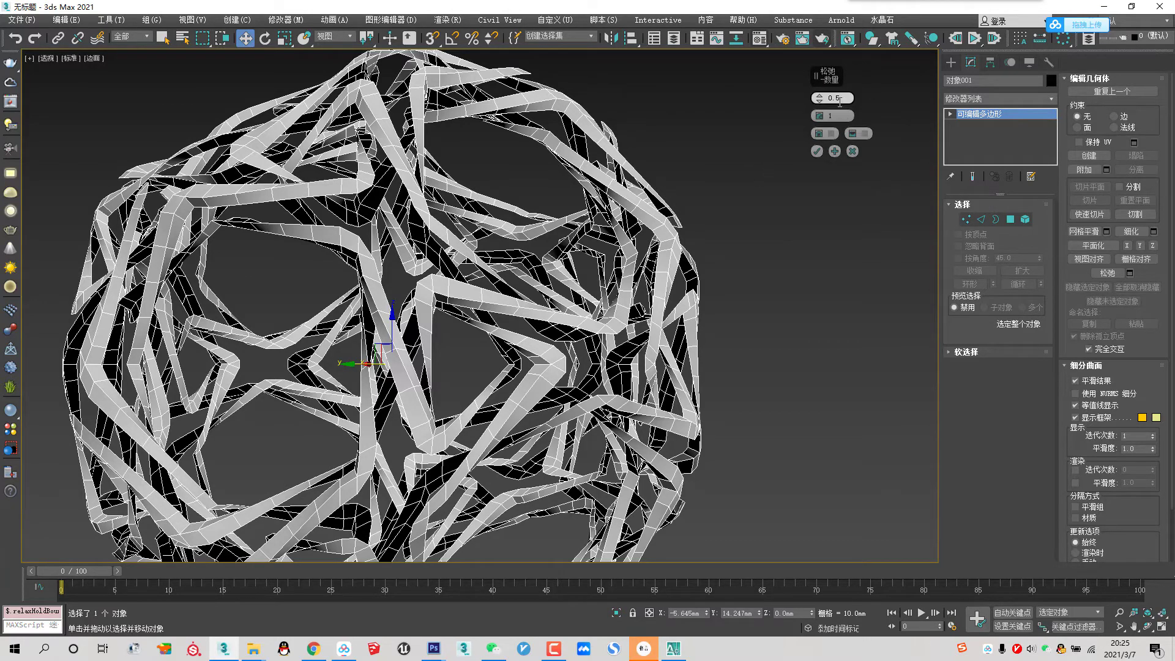
{"action": "left_click_drag", "start_coordinate": [823, 100], "coordinate": [825, 92]}
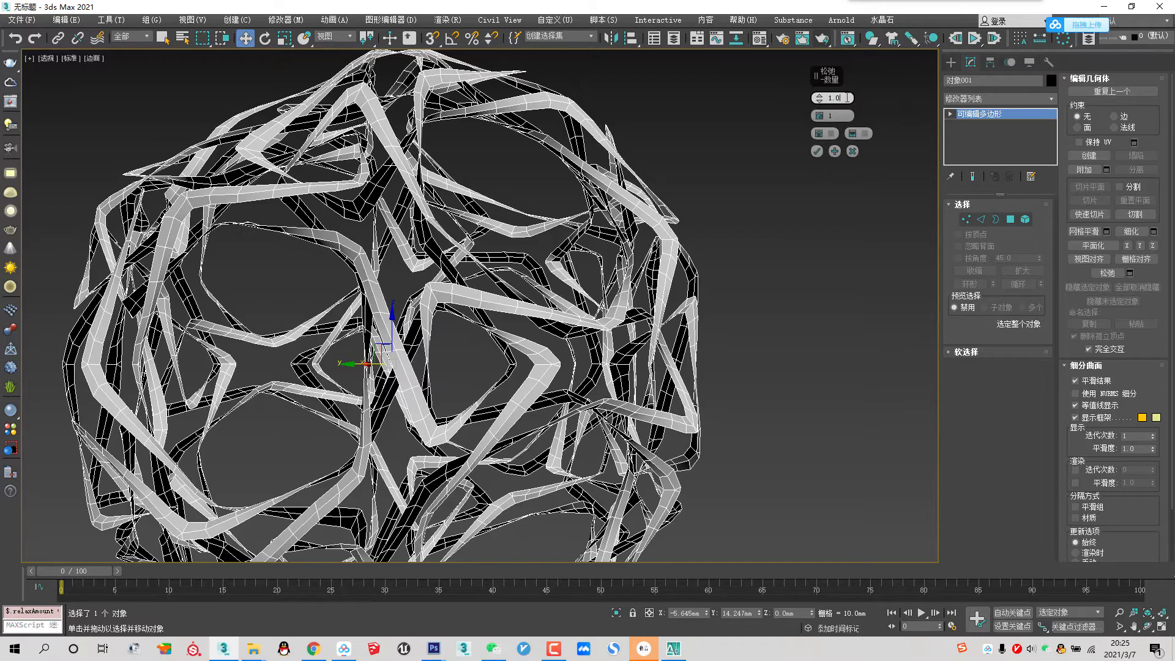
{"action": "type", "text": "0.3"}
{"action": "key", "text": "Return"}
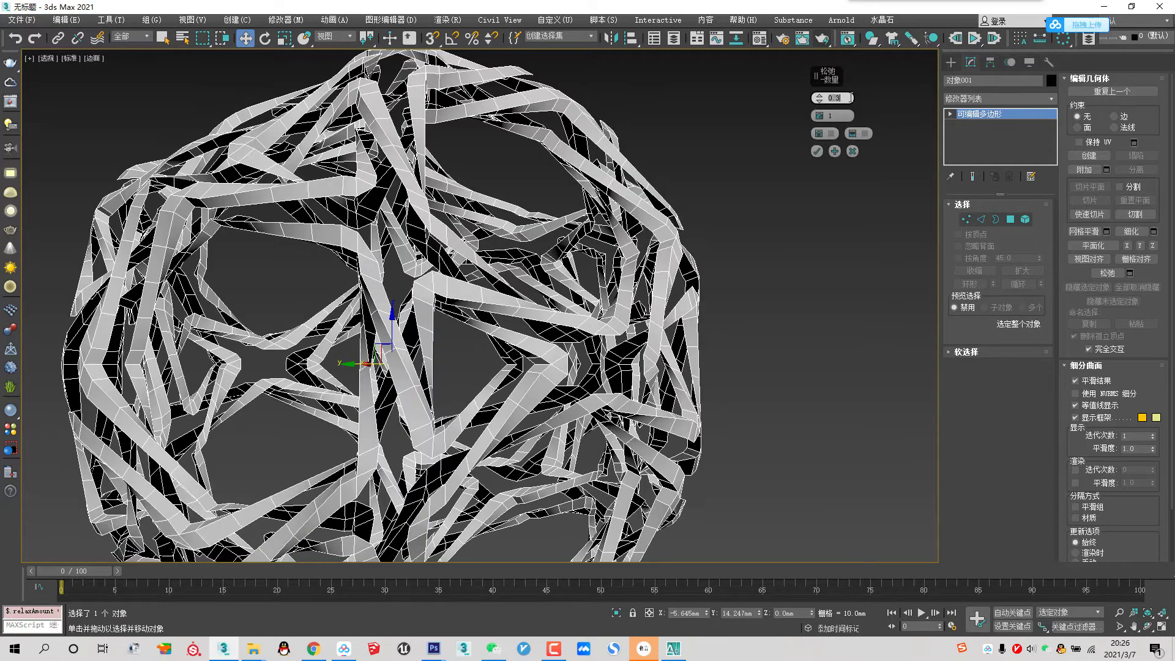
{"action": "left_click", "coordinate": [818, 153]}
{"action": "middle_click_drag", "start_coordinate": [551, 306], "coordinate": [629, 317], "text": "alt"}
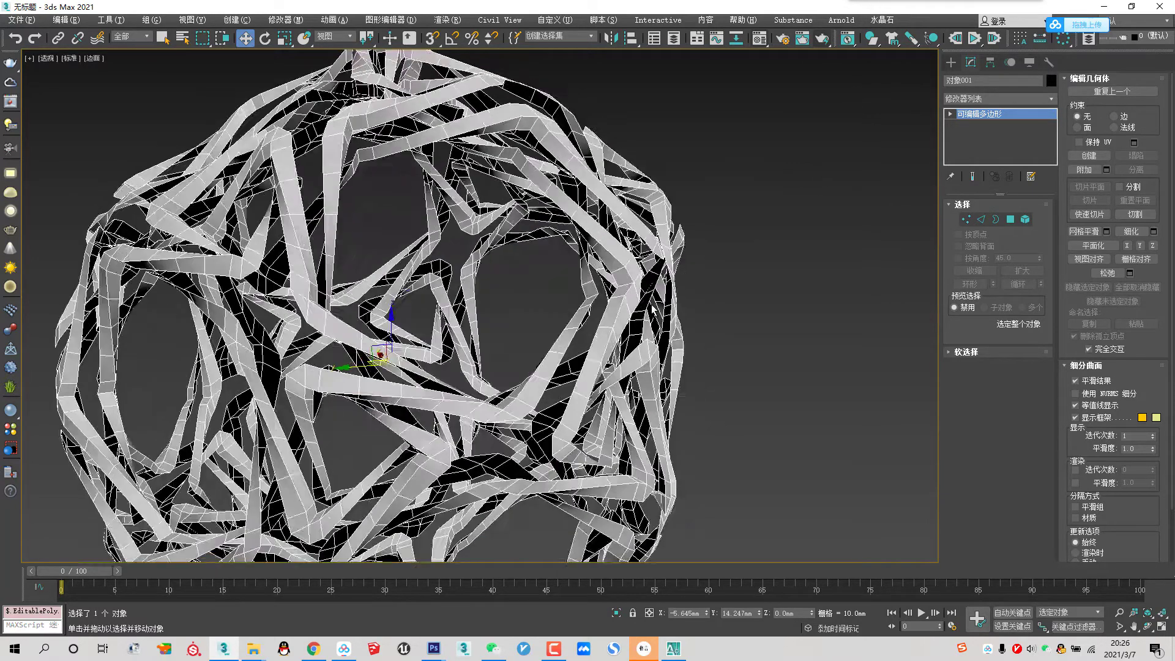
Step: Add a Shell modifier to Object001 with 2.0mm Inner Amount and 2.0mm Outer Amount
{"action": "left_click", "coordinate": [990, 96]}
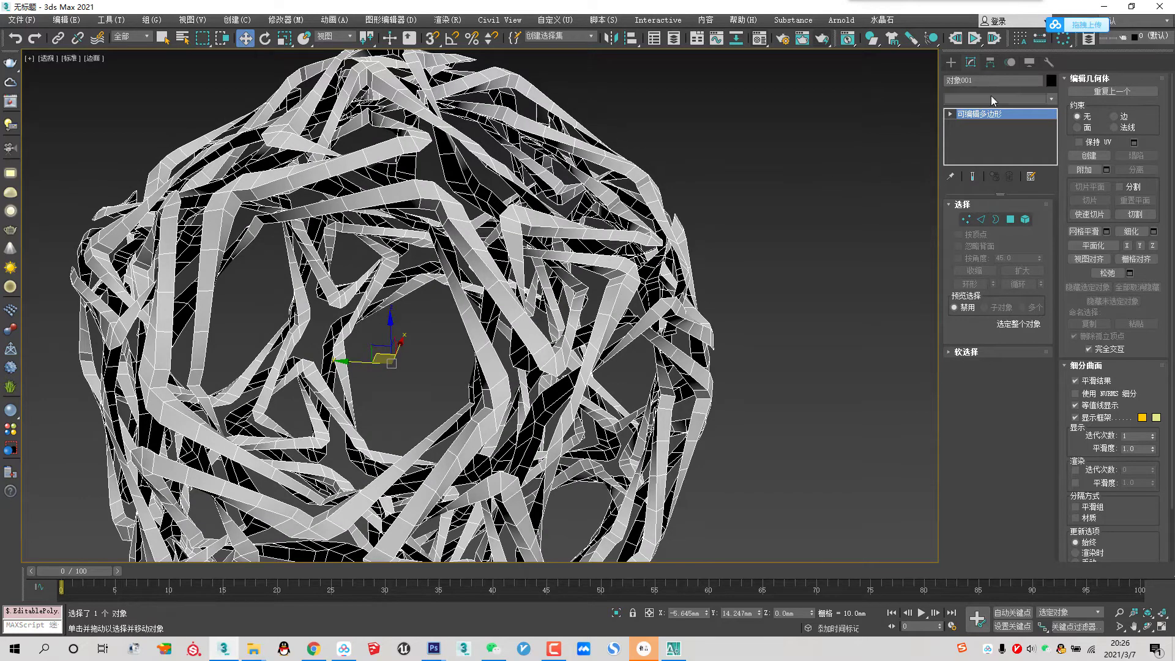
{"action": "type", "text": "壳"}
{"action": "left_click", "coordinate": [955, 148]}
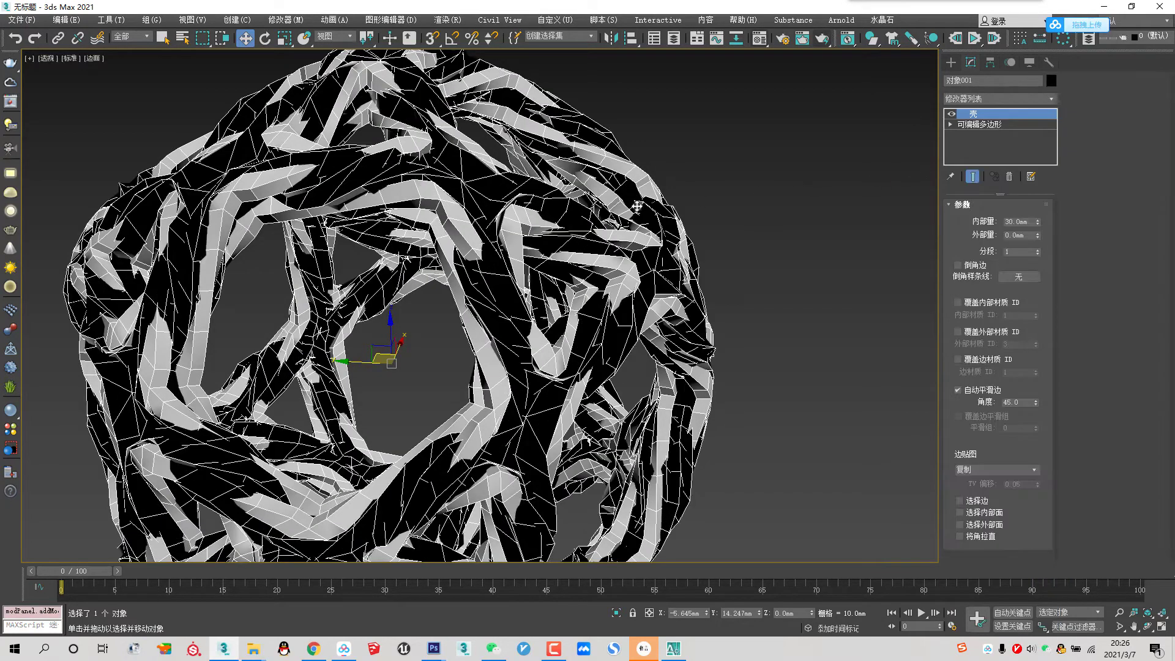
{"action": "left_click_drag", "start_coordinate": [1038, 221], "coordinate": [1037, 208]}
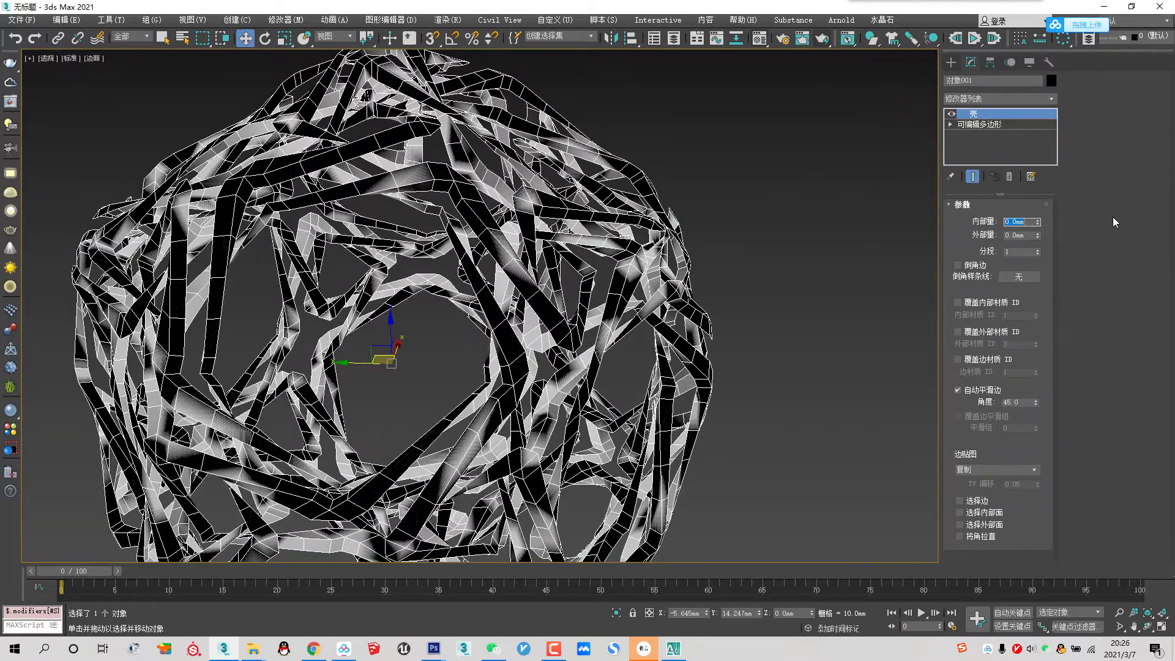
{"action": "type", "text": "2"}
{"action": "key", "text": "Tab"}
{"action": "type", "text": "2"}
{"action": "key", "text": "Return"}
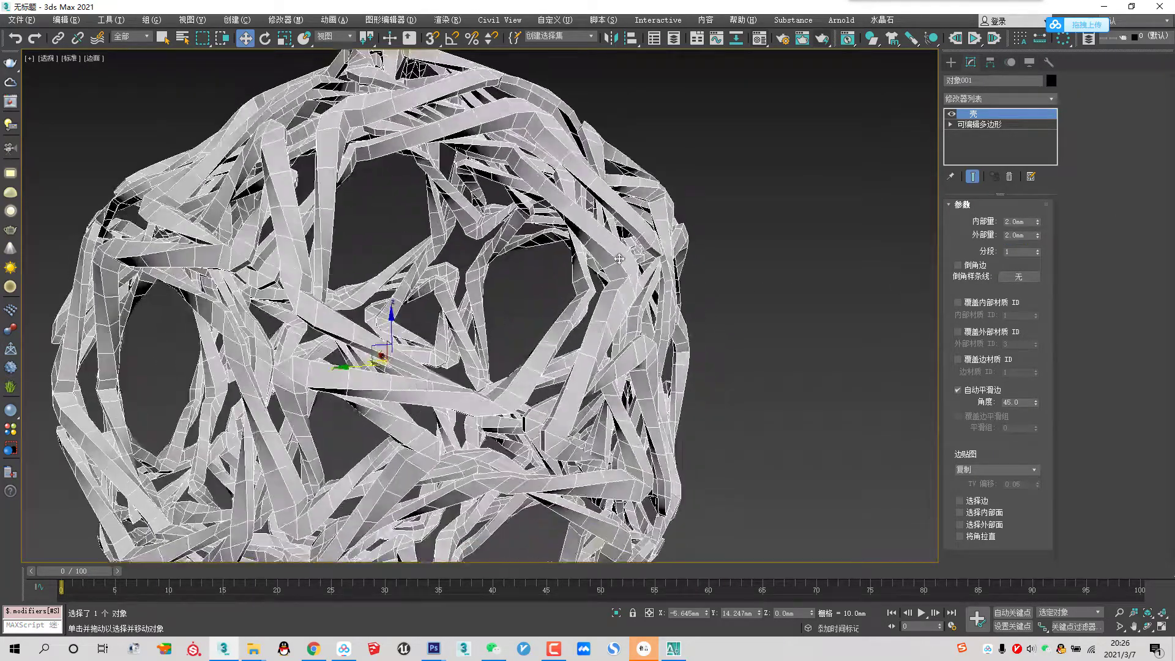
{"action": "middle_click_drag", "start_coordinate": [684, 288], "coordinate": [467, 171], "text": "alt"}
{"action": "scroll", "coordinate": [468, 170], "scroll_direction": "up", "scroll_amount": 5}
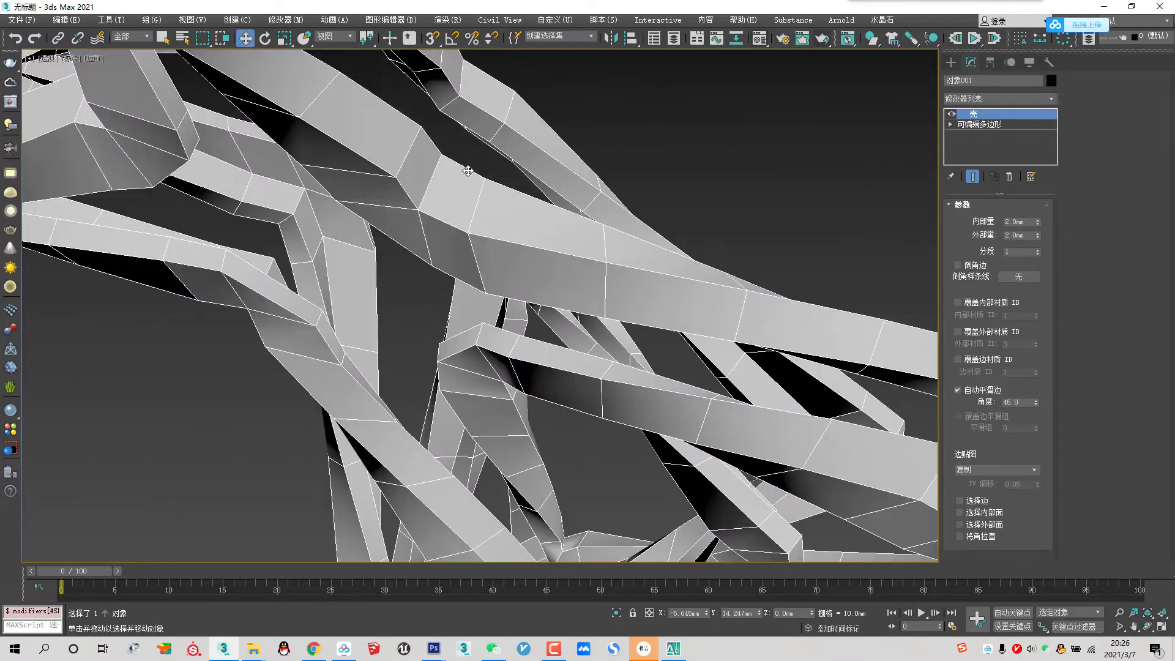
{"action": "scroll", "coordinate": [512, 389], "scroll_direction": "down", "scroll_amount": 5}
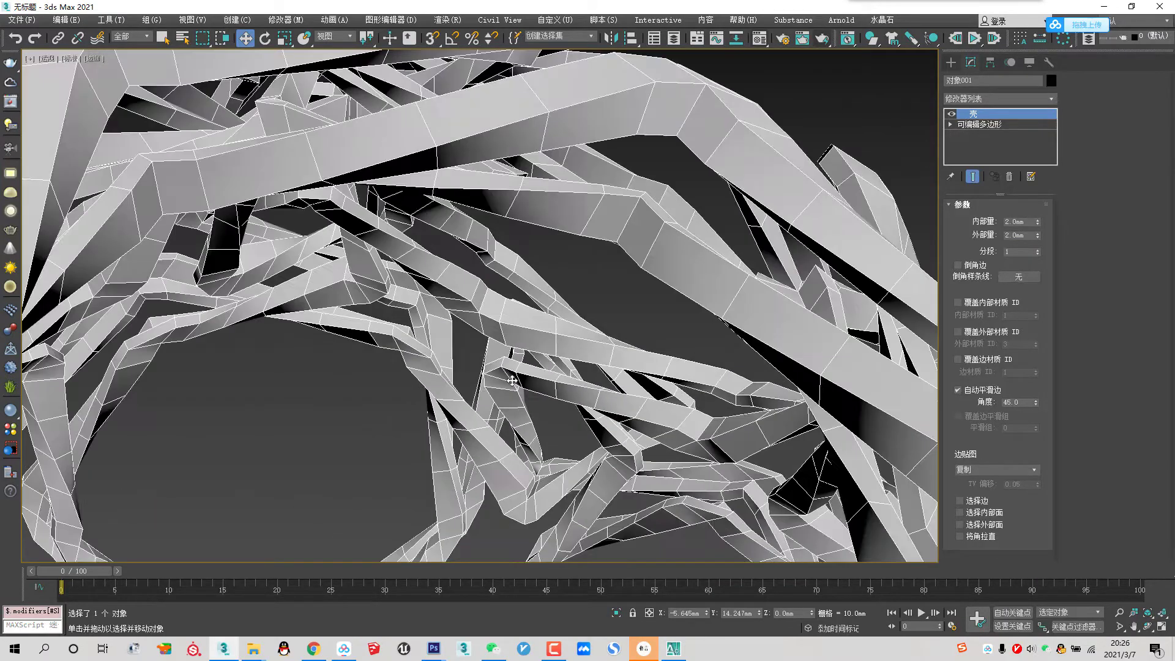
{"action": "mouse_move", "coordinate": [511, 389]}
{"action": "middle_mouse_down", "text": "alt"}
{"action": "mouse_move", "coordinate": [455, 371]}
{"action": "mouse_move", "coordinate": [462, 384]}
{"action": "mouse_move", "coordinate": [514, 386]}
{"action": "mouse_move", "coordinate": [502, 389]}
{"action": "mouse_move", "coordinate": [511, 294]}
{"action": "mouse_move", "coordinate": [514, 326]}
{"action": "middle_mouse_up", "text": "alt"}
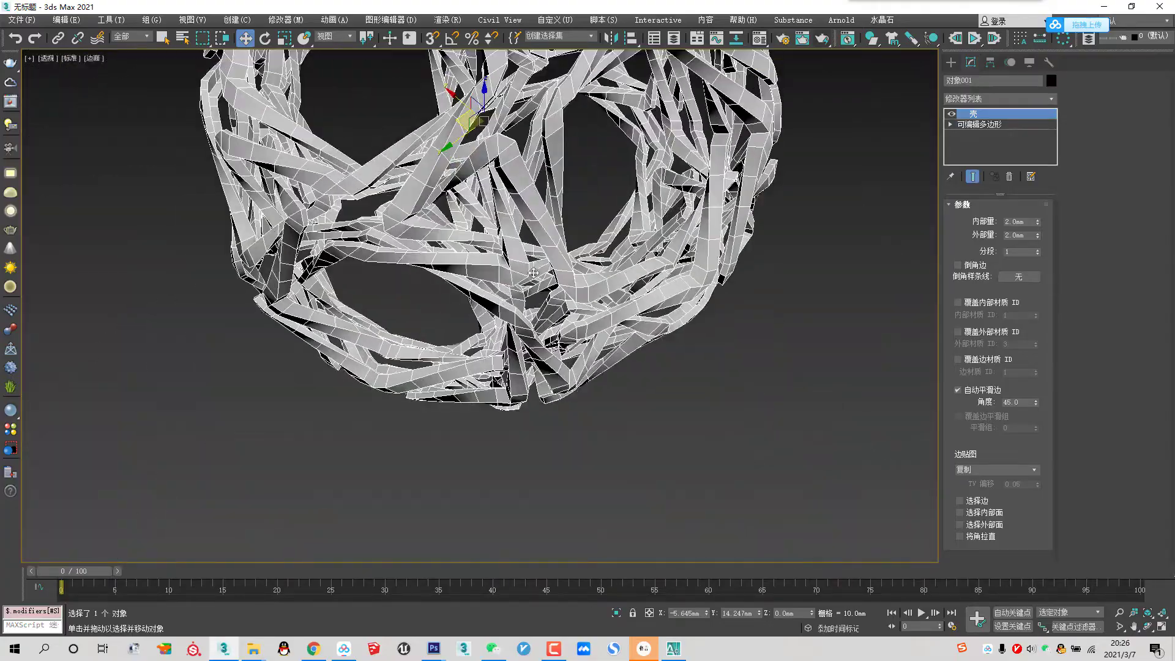
Step: Leave Shell's Straighten Corners off and stack a Relax modifier (0.5, 1 iteration) above it
{"action": "left_click", "coordinate": [980, 537]}
{"action": "left_click", "coordinate": [983, 536]}
{"action": "scroll", "coordinate": [577, 339], "scroll_direction": "down", "scroll_amount": 5}
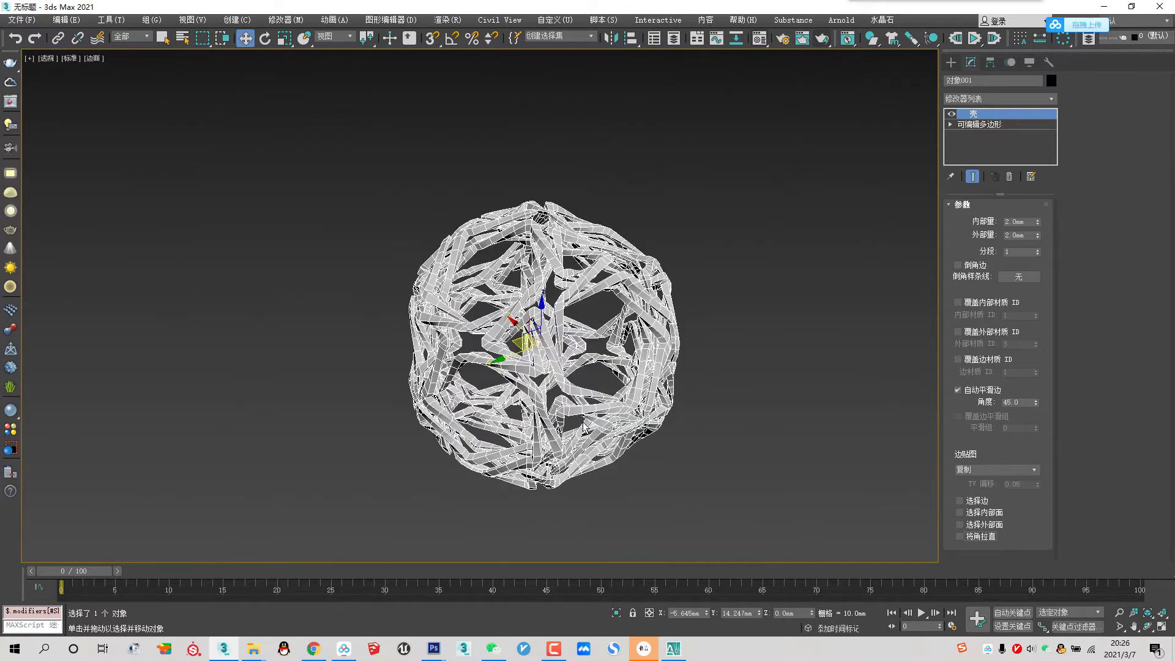
{"action": "middle_click_drag", "start_coordinate": [569, 343], "coordinate": [577, 339], "text": "alt"}
{"action": "scroll", "coordinate": [546, 375], "scroll_direction": "up", "scroll_amount": 8}
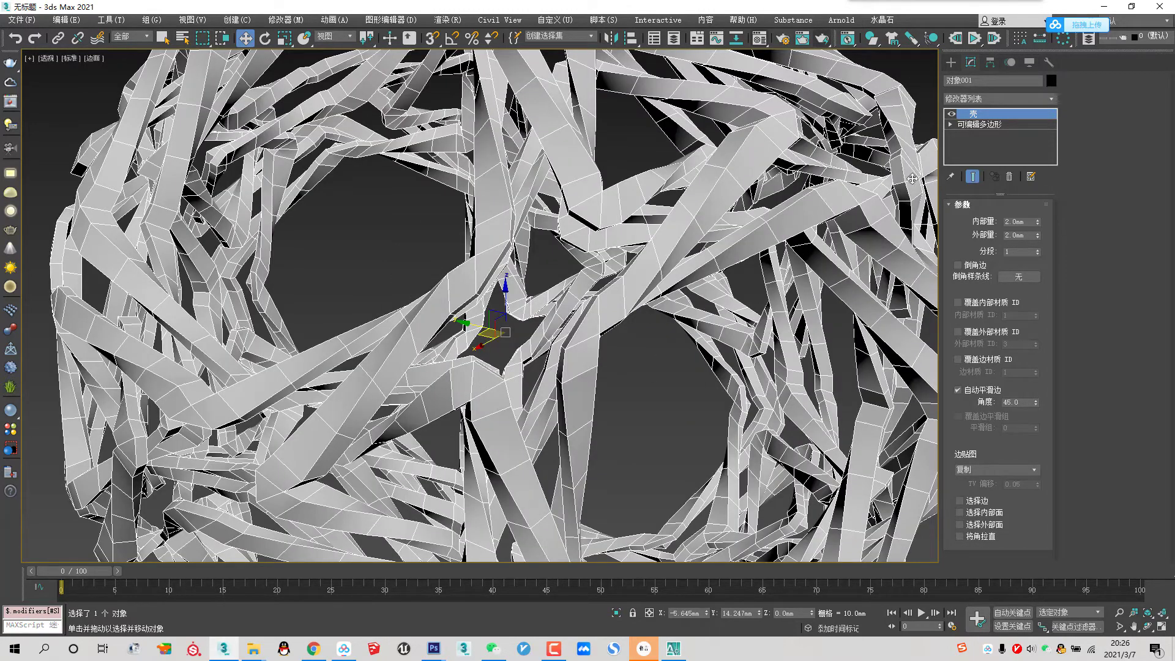
{"action": "left_click", "coordinate": [987, 101]}
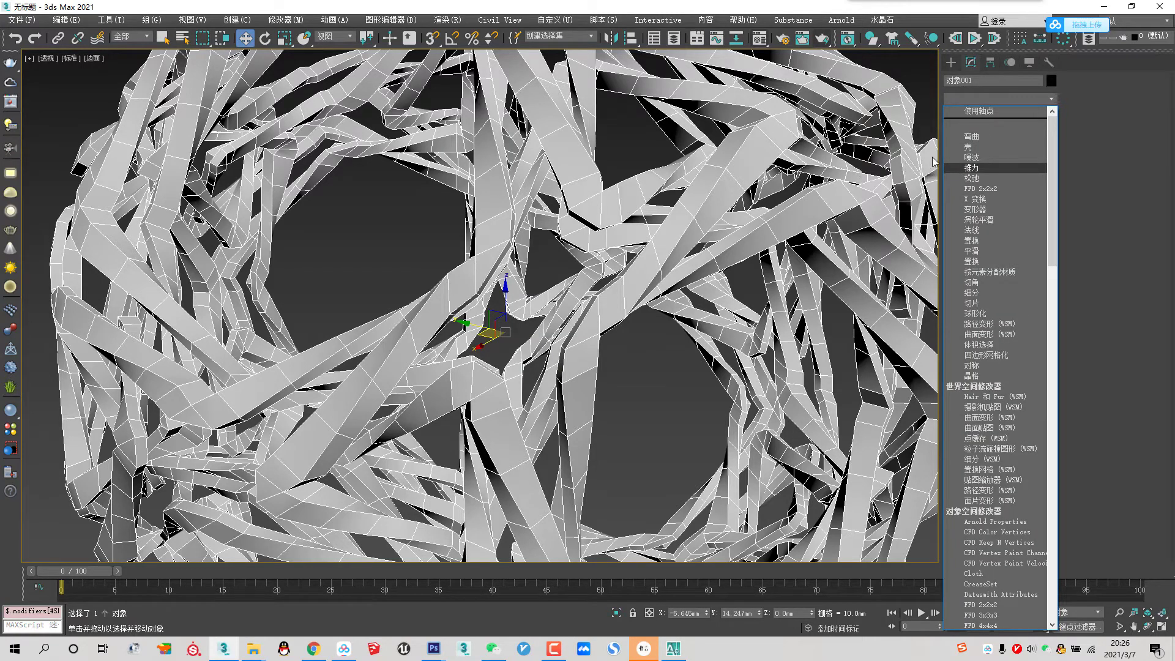
{"action": "left_click", "coordinate": [986, 179]}
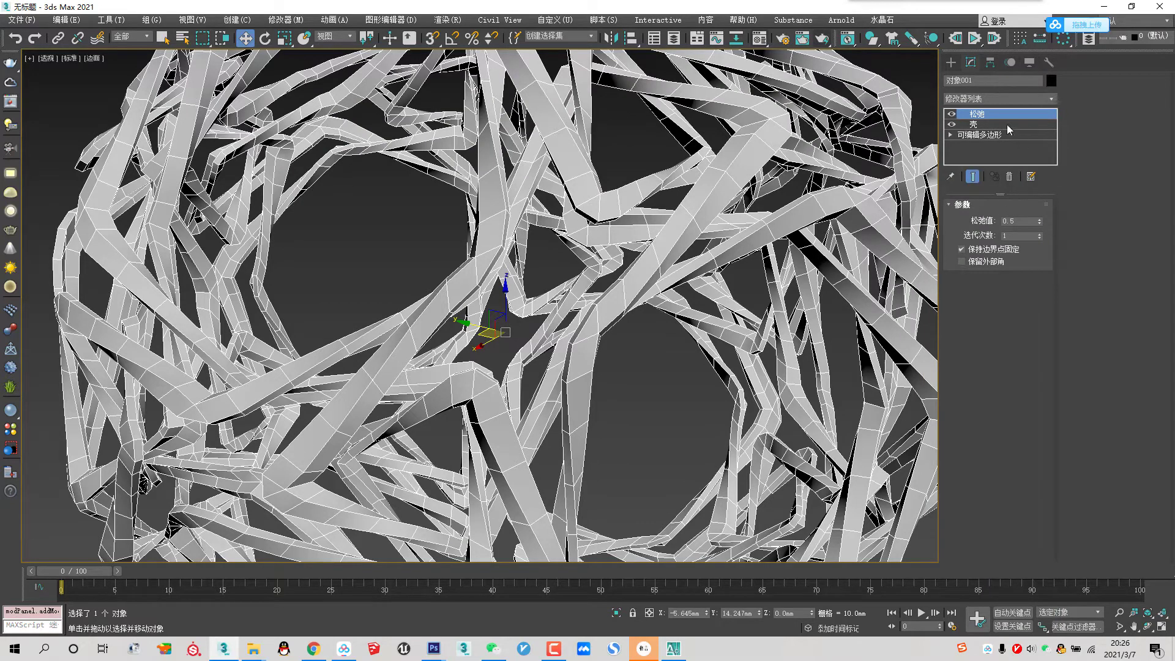
Step: Lower the existing Relax modifier's value from 0.5 to 0.2
{"action": "left_click", "coordinate": [997, 100]}
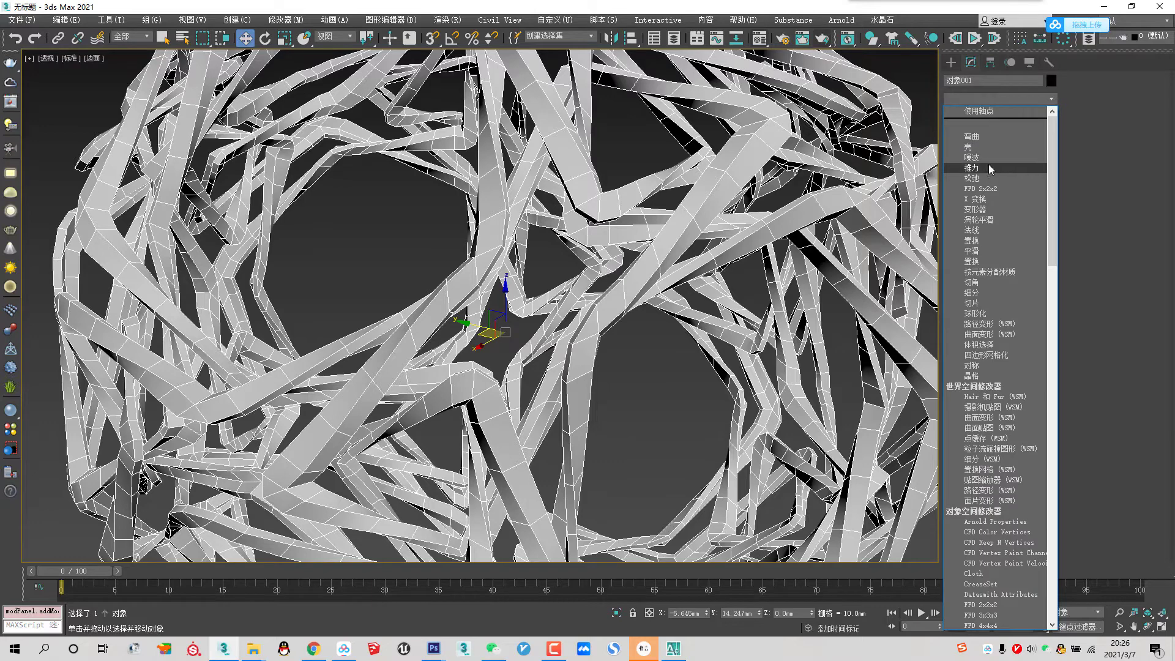
{"action": "left_click", "coordinate": [893, 144]}
{"action": "left_click", "coordinate": [1021, 220]}
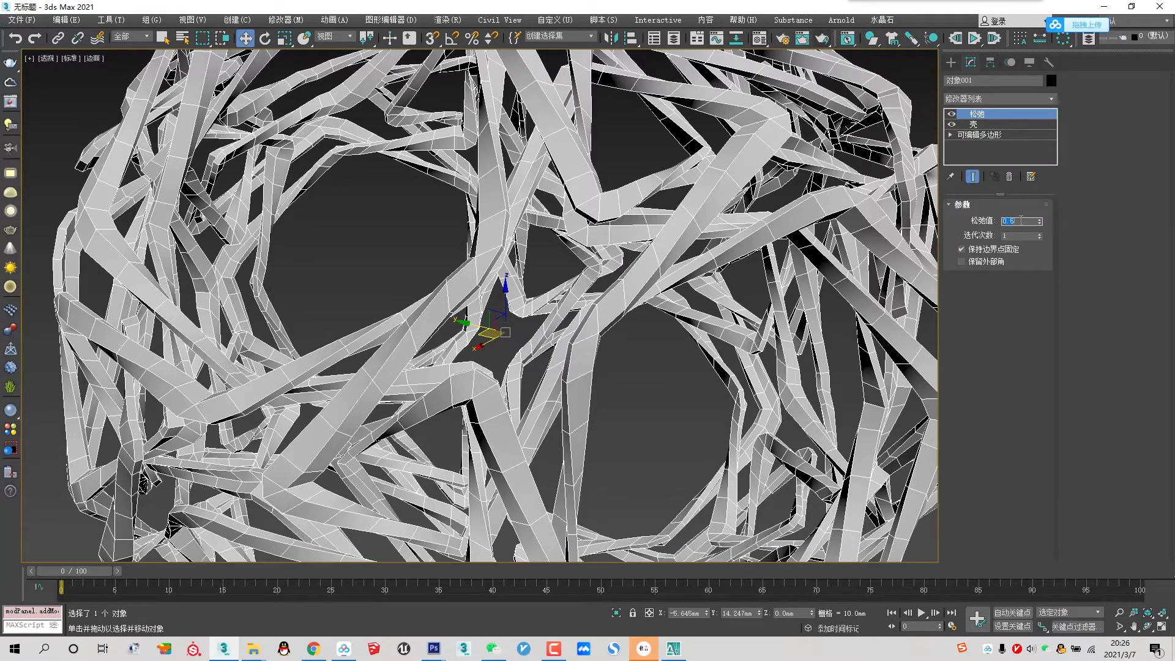
{"action": "type", "text": "02"}
{"action": "key", "text": "Return"}
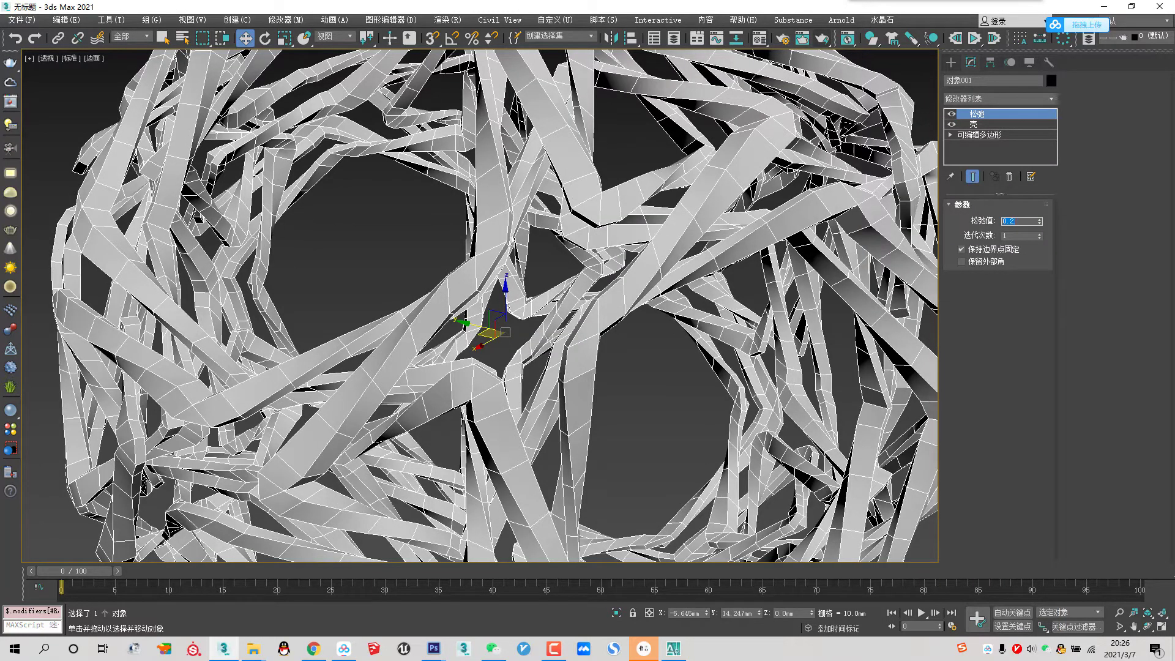
{"action": "left_click", "coordinate": [990, 100]}
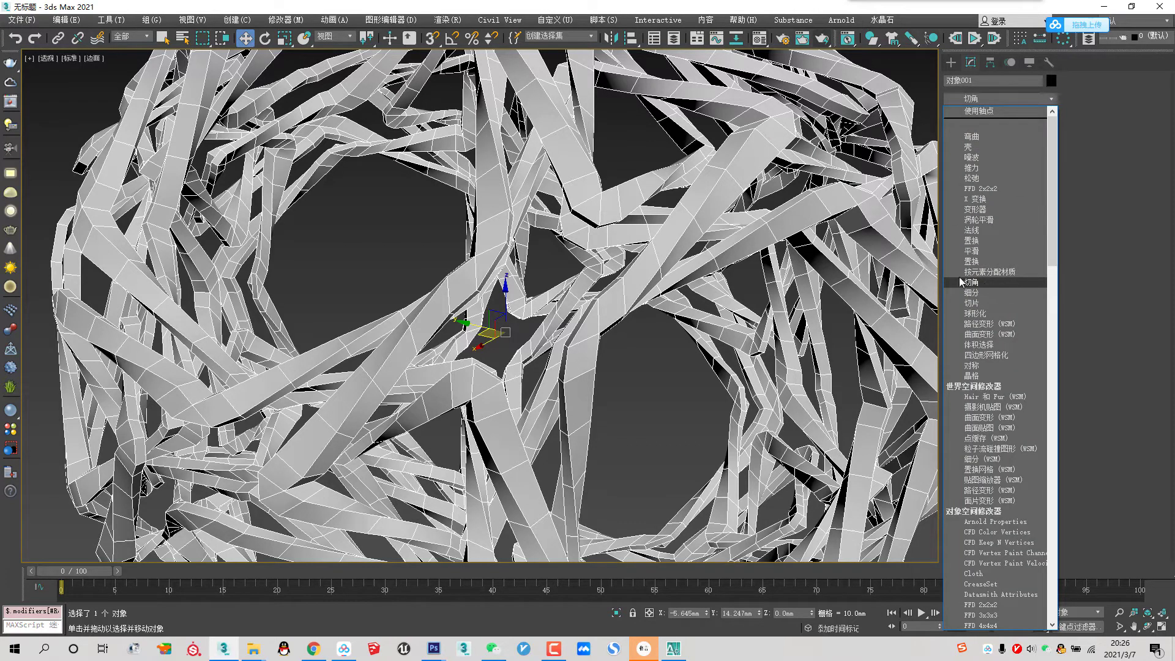
Step: Add a Chamfer modifier with Triangle miter, 45 minimum angle and 0.2mm amount
{"action": "key", "text": "Return"}
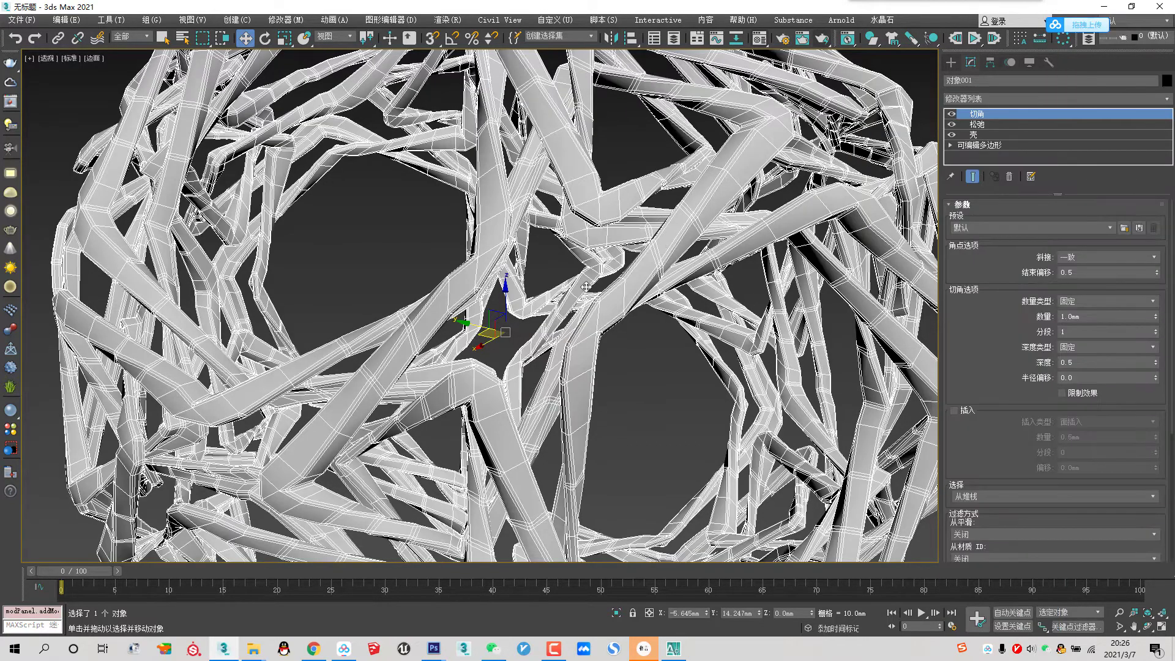
{"action": "middle_click_drag", "start_coordinate": [506, 285], "coordinate": [465, 285]}
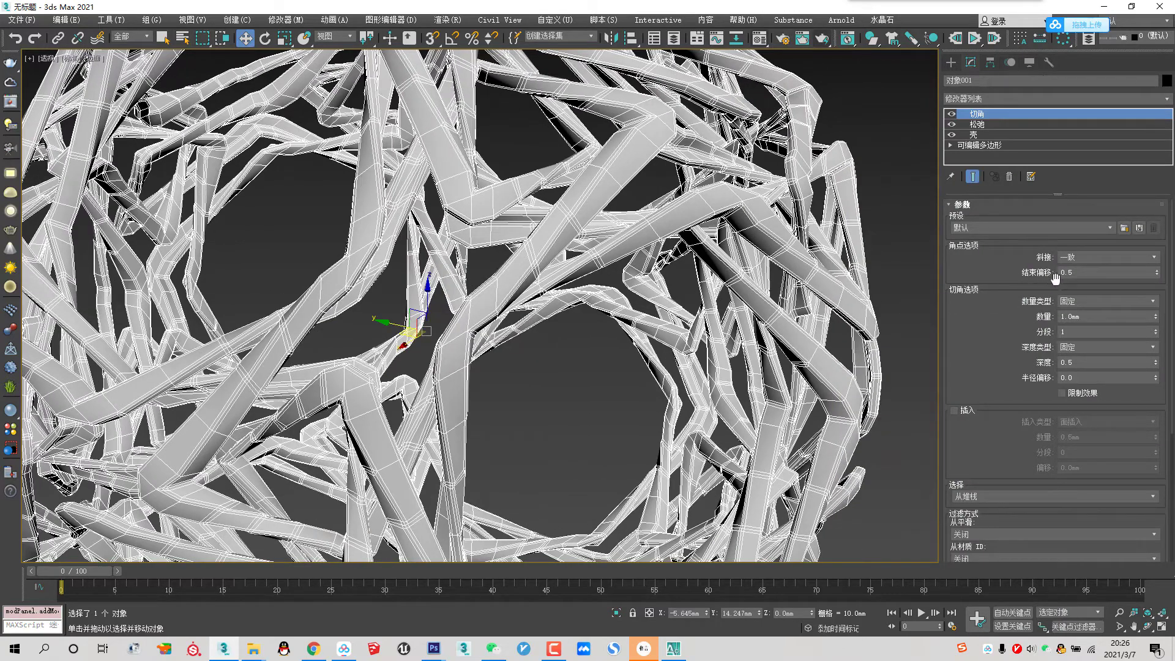
{"action": "left_click", "coordinate": [1082, 258]}
{"action": "left_click", "coordinate": [1082, 280]}
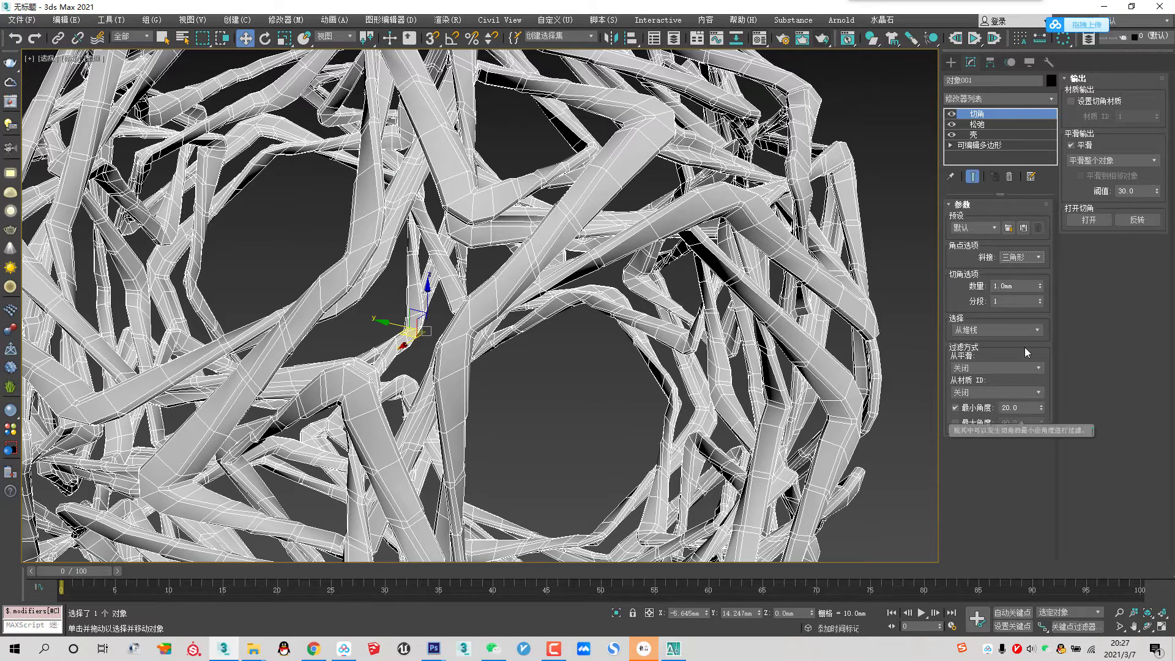
{"action": "left_click", "coordinate": [1028, 408]}
{"action": "type", "text": "45"}
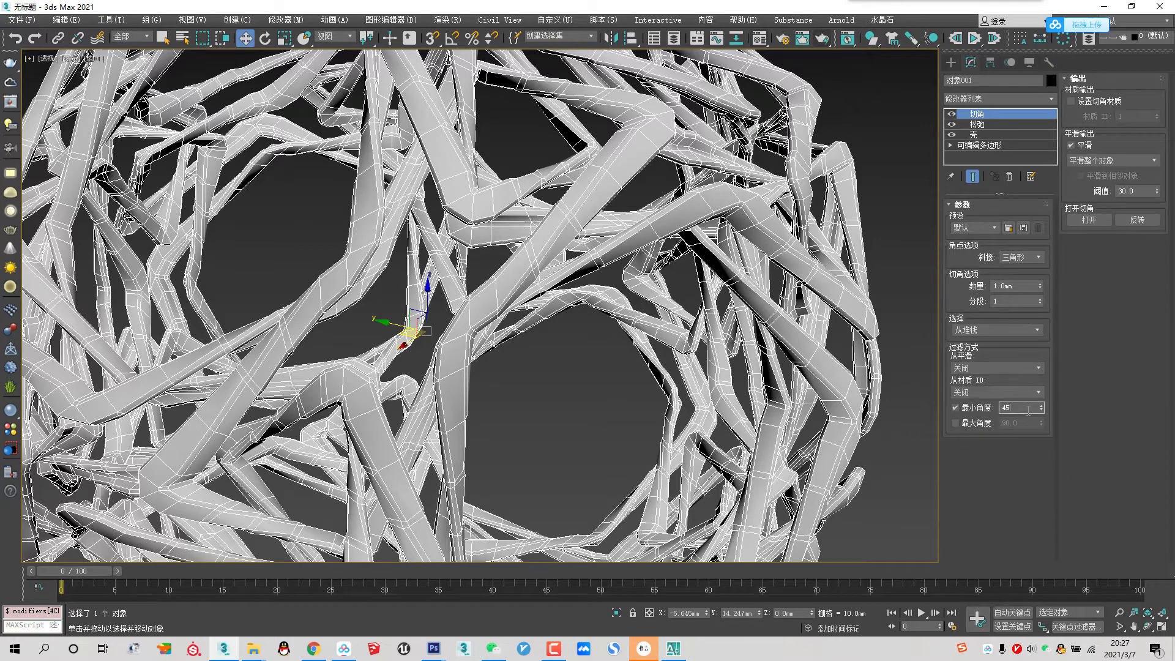
{"action": "key", "text": "Return"}
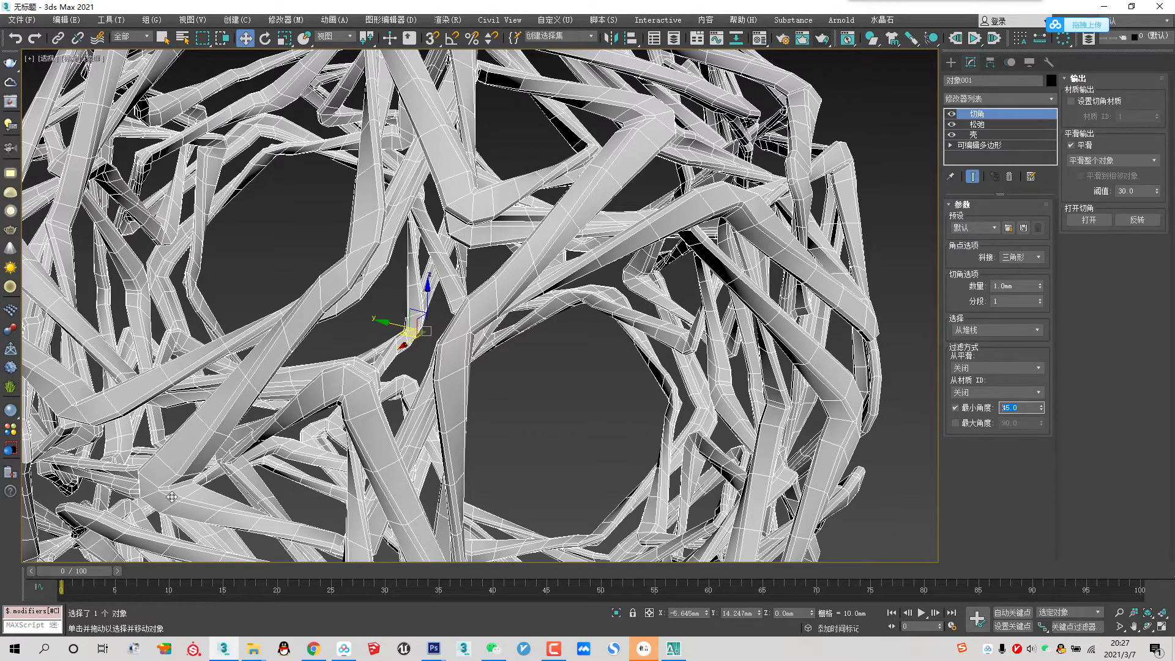
{"action": "left_click", "coordinate": [1030, 285]}
{"action": "type", "text": "0.2"}
{"action": "scroll", "coordinate": [284, 393], "scroll_direction": "up", "scroll_amount": 1}
Step: Zoom in and out to inspect the chamfered lattice edges
{"action": "scroll", "coordinate": [284, 393], "scroll_direction": "up", "scroll_amount": 2}
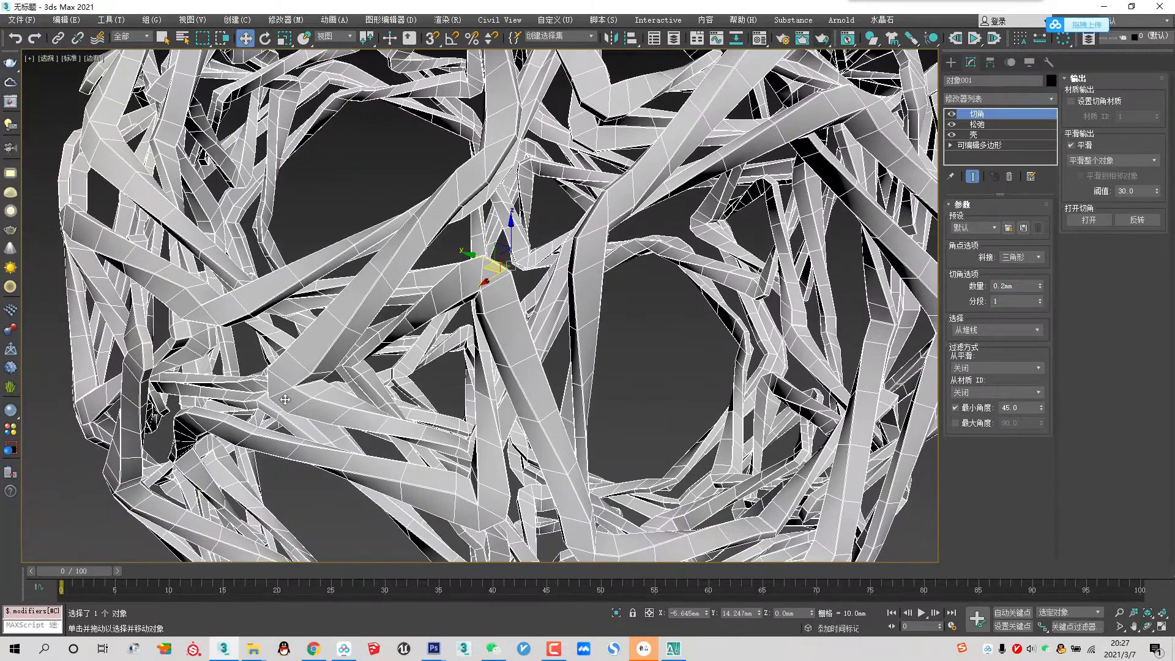
{"action": "scroll", "coordinate": [284, 393], "scroll_direction": "up", "scroll_amount": 3}
{"action": "scroll", "coordinate": [406, 367], "scroll_direction": "up", "scroll_amount": 2}
{"action": "scroll", "coordinate": [406, 307], "scroll_direction": "up", "scroll_amount": 2}
{"action": "scroll", "coordinate": [395, 312], "scroll_direction": "up", "scroll_amount": 2}
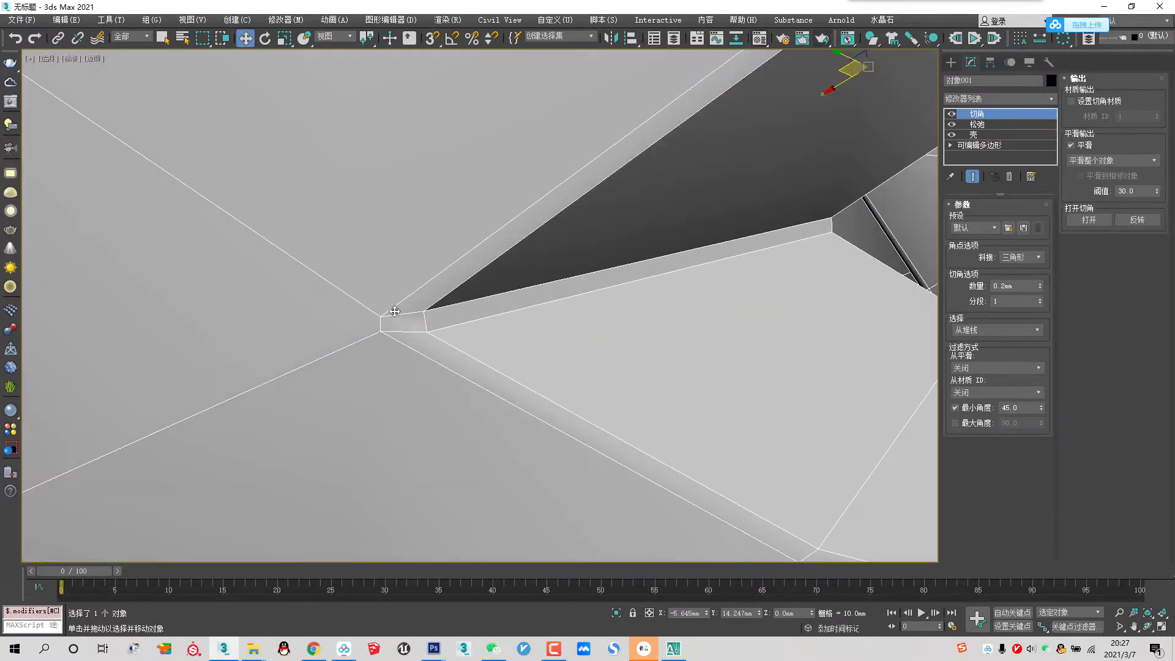
{"action": "scroll", "coordinate": [399, 315], "scroll_direction": "down", "scroll_amount": 3}
{"action": "scroll", "coordinate": [388, 322], "scroll_direction": "down", "scroll_amount": 1}
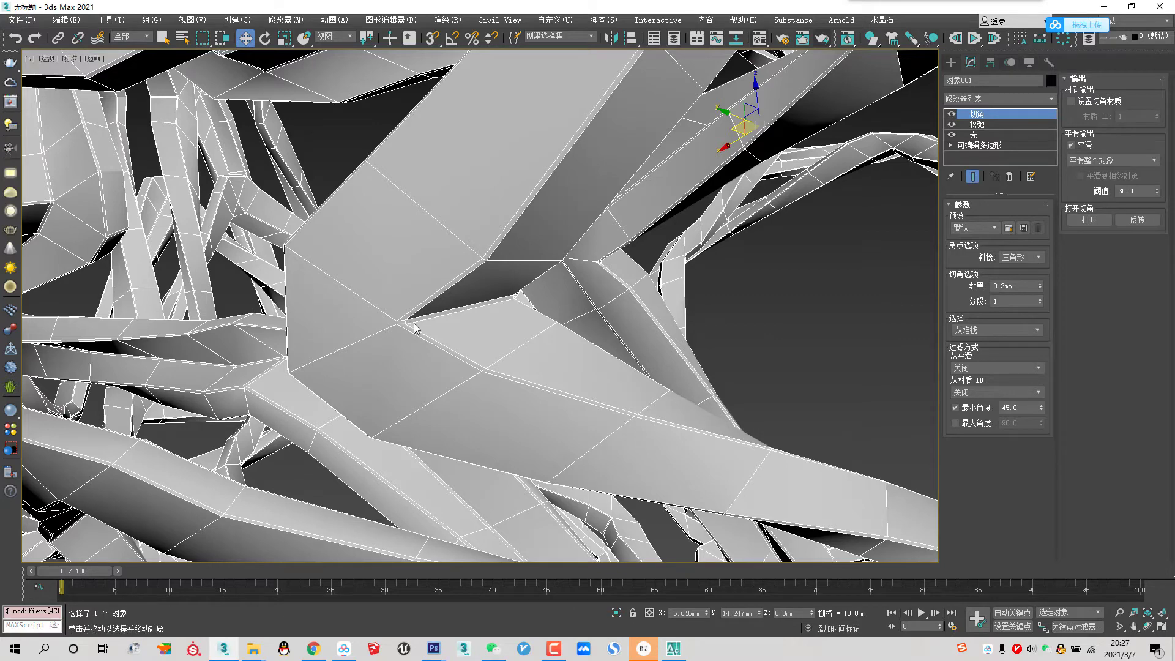
{"action": "scroll", "coordinate": [533, 287], "scroll_direction": "up", "scroll_amount": 2}
{"action": "scroll", "coordinate": [759, 255], "scroll_direction": "down", "scroll_amount": 1}
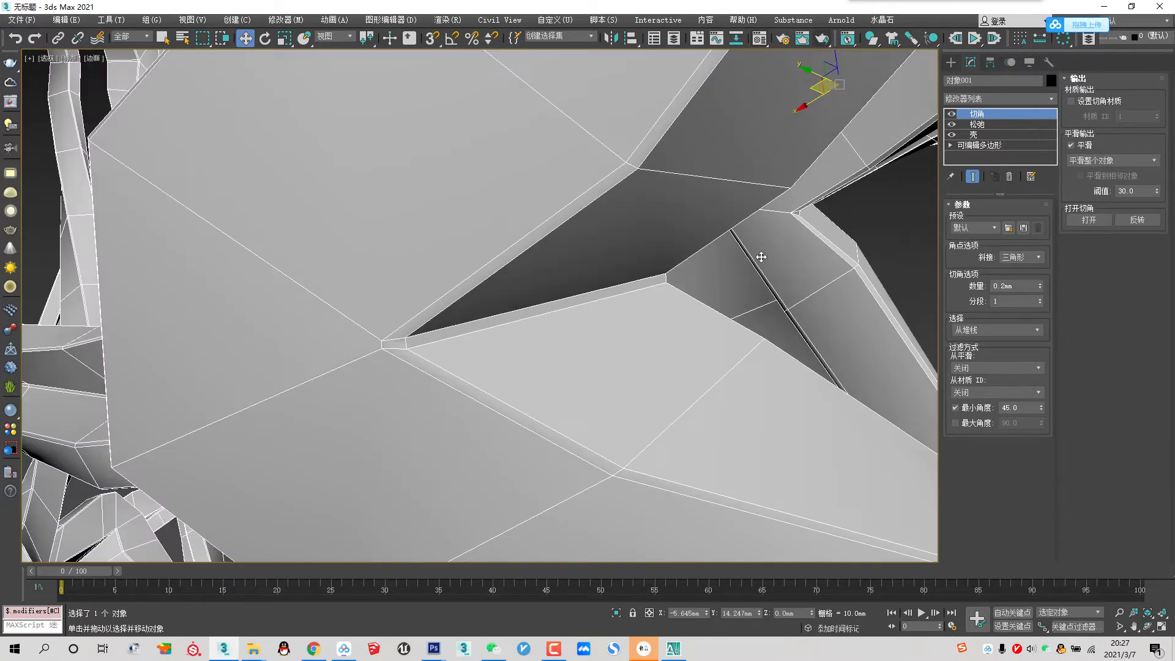
{"action": "scroll", "coordinate": [786, 258], "scroll_direction": "down", "scroll_amount": 1}
{"action": "scroll", "coordinate": [791, 257], "scroll_direction": "up", "scroll_amount": 3}
{"action": "scroll", "coordinate": [802, 216], "scroll_direction": "down", "scroll_amount": 1}
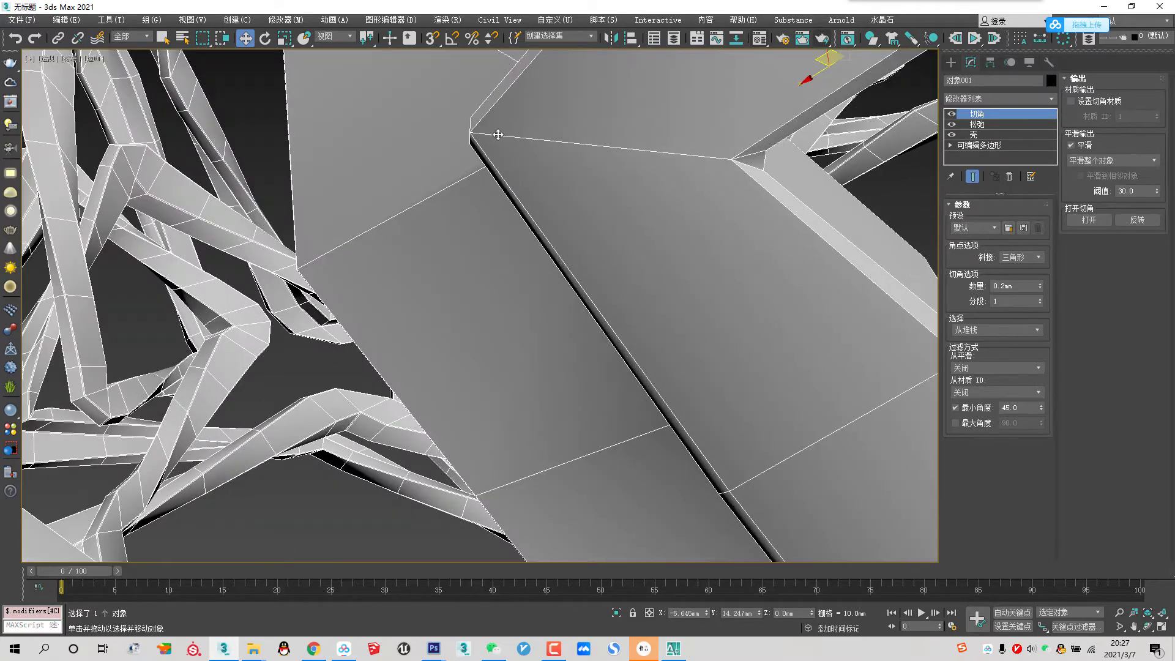
Step: Try a Chamfer minimum angle of 30, then settle on 60
{"action": "left_click", "coordinate": [1026, 409]}
{"action": "key", "text": "Return"}
{"action": "scroll", "coordinate": [636, 396], "scroll_direction": "down", "scroll_amount": 5}
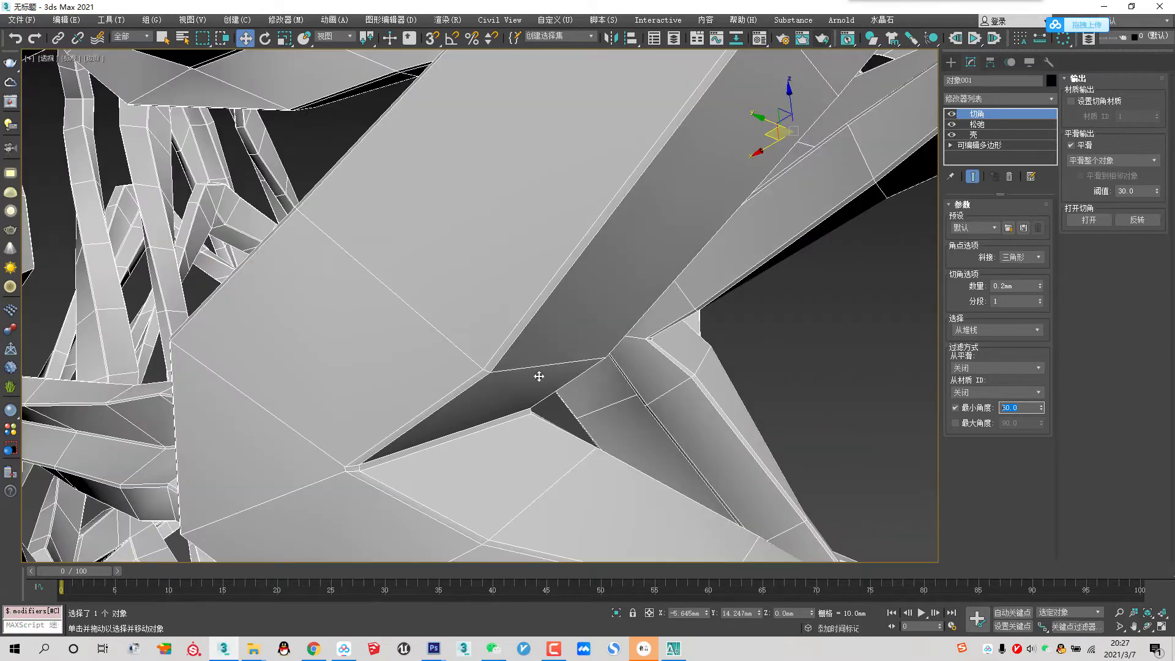
{"action": "scroll", "coordinate": [540, 377], "scroll_direction": "down", "scroll_amount": 5}
{"action": "scroll", "coordinate": [672, 337], "scroll_direction": "down", "scroll_amount": 5}
{"action": "scroll", "coordinate": [727, 236], "scroll_direction": "down", "scroll_amount": 3}
{"action": "scroll", "coordinate": [726, 237], "scroll_direction": "up", "scroll_amount": 5}
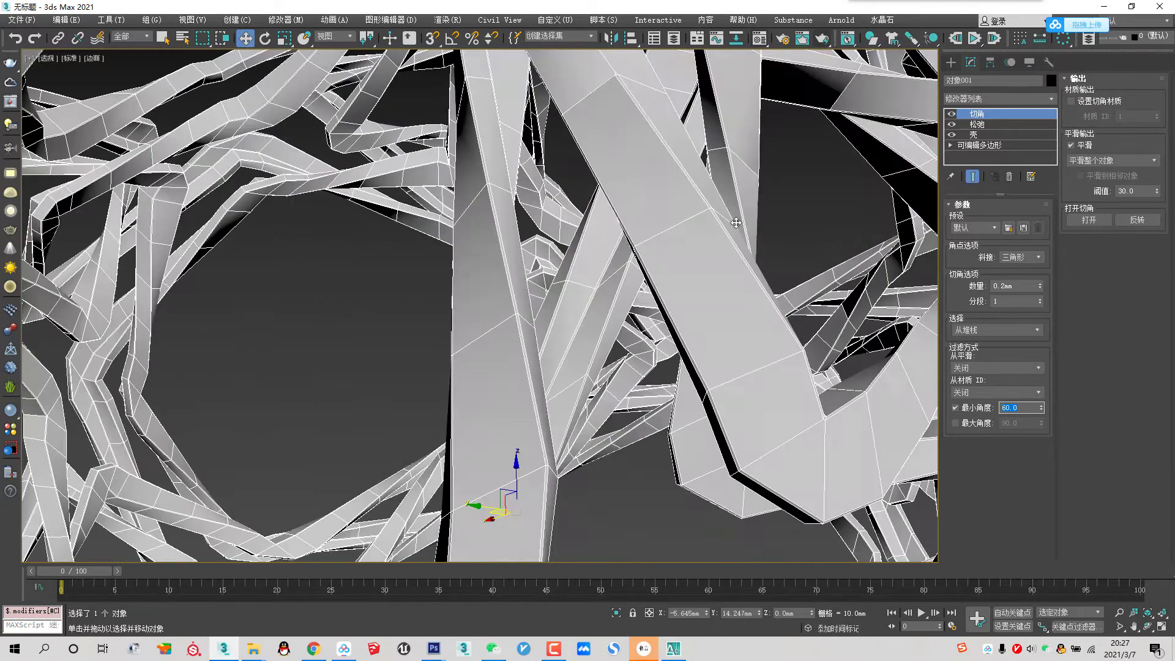
{"action": "scroll", "coordinate": [525, 335], "scroll_direction": "down", "scroll_amount": 2}
{"action": "scroll", "coordinate": [240, 434], "scroll_direction": "up", "scroll_amount": 4}
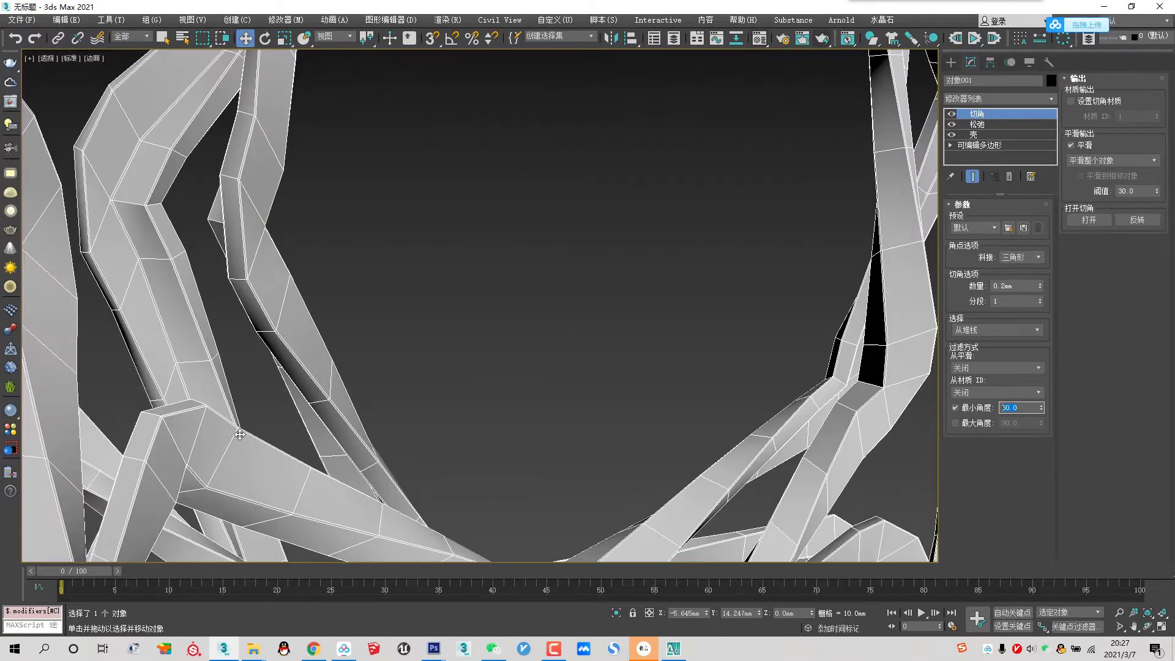
{"action": "scroll", "coordinate": [753, 357], "scroll_direction": "down", "scroll_amount": 3}
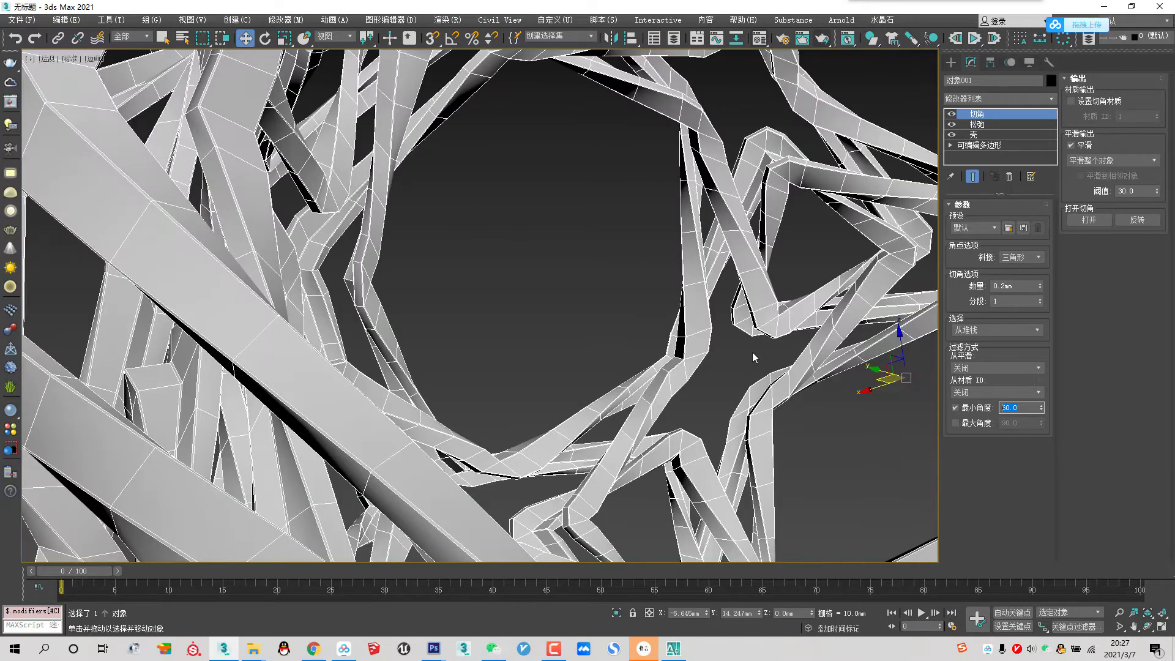
{"action": "scroll", "coordinate": [600, 325], "scroll_direction": "down", "scroll_amount": 3}
{"action": "scroll", "coordinate": [600, 325], "scroll_direction": "down", "scroll_amount": 2}
{"action": "scroll", "coordinate": [580, 344], "scroll_direction": "up", "scroll_amount": 4}
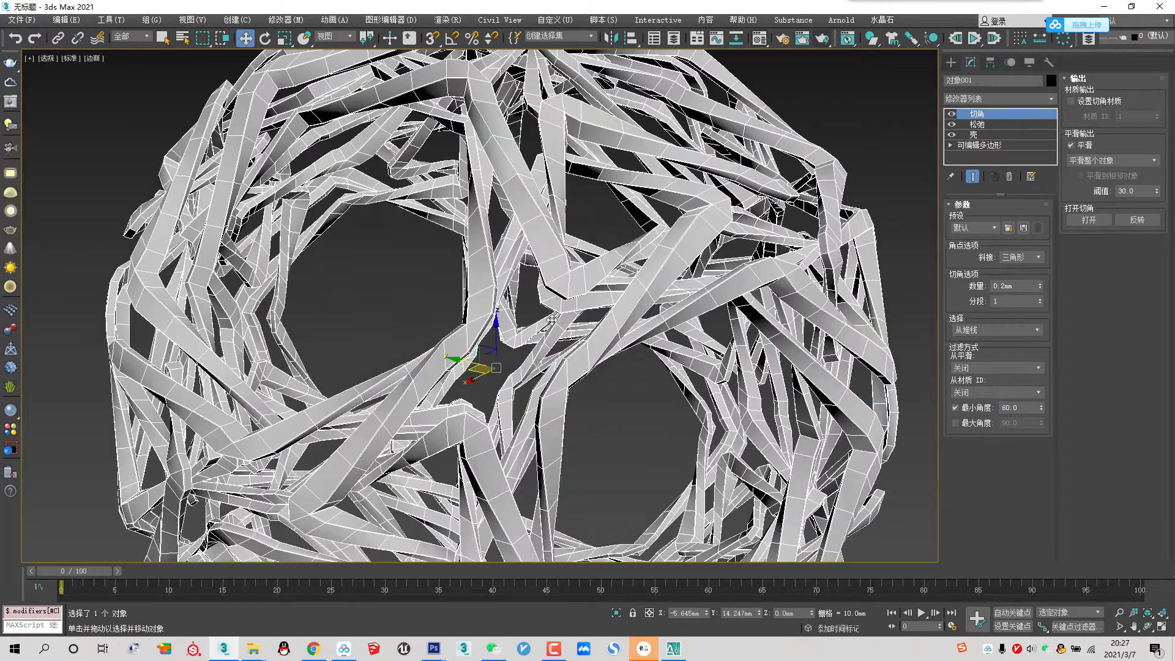
{"action": "scroll", "coordinate": [579, 343], "scroll_direction": "up", "scroll_amount": 1}
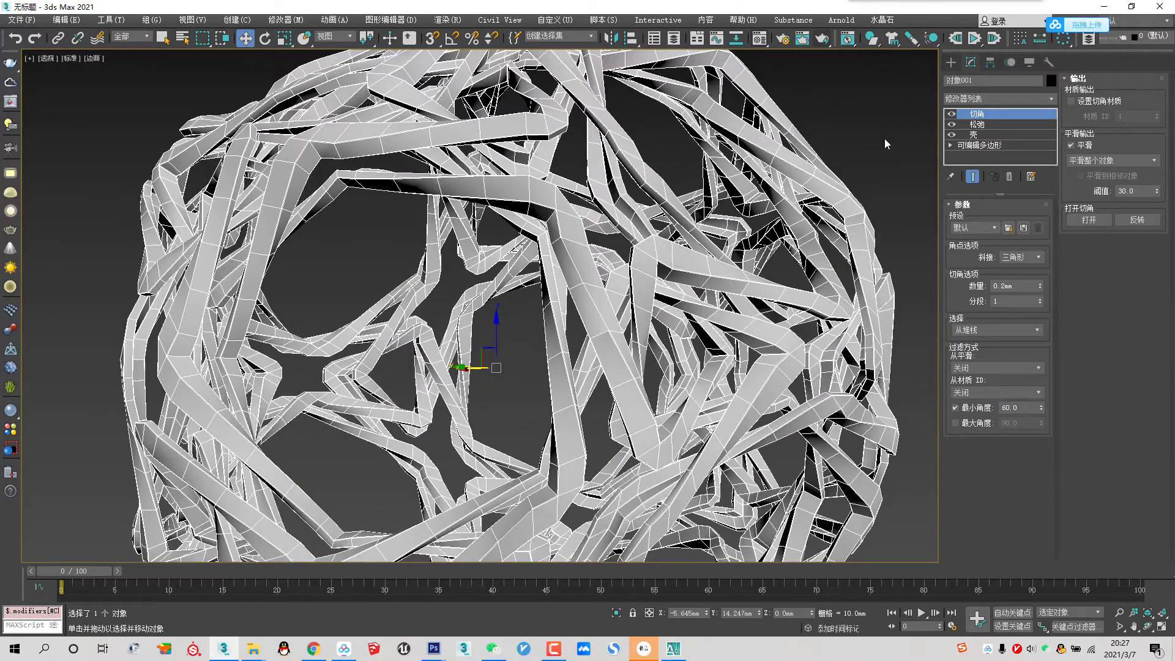
Step: Stack a second Relax modifier above the Chamfer with value 0.3 and 3 iterations
{"action": "left_click", "coordinate": [1006, 100]}
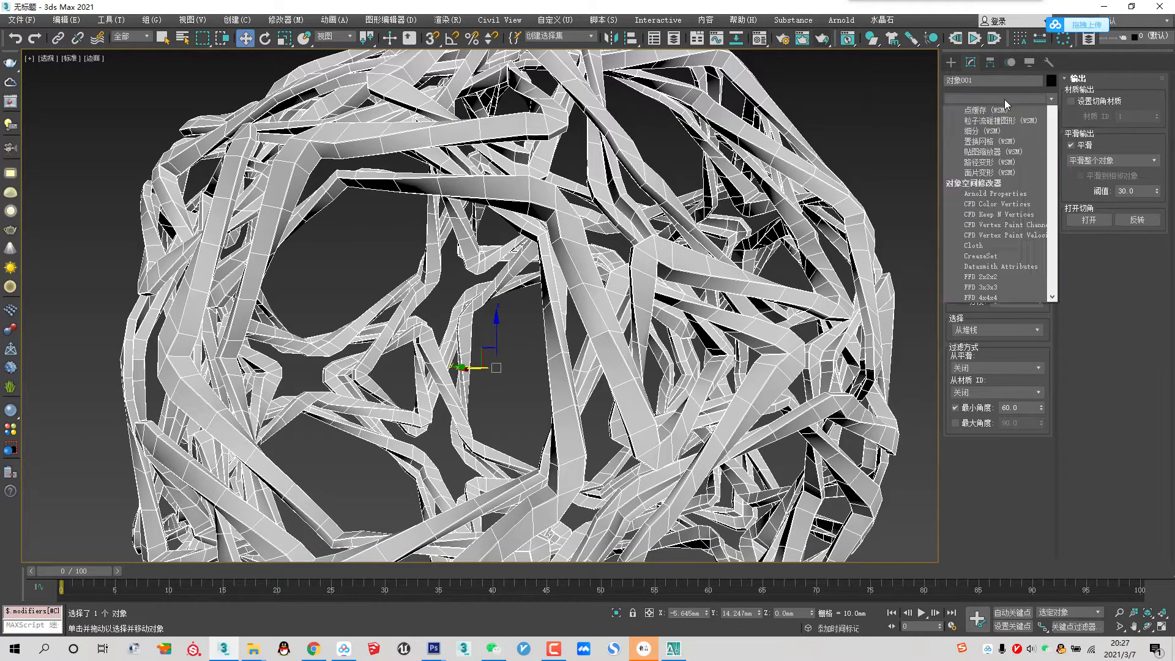
{"action": "left_click", "coordinate": [990, 179]}
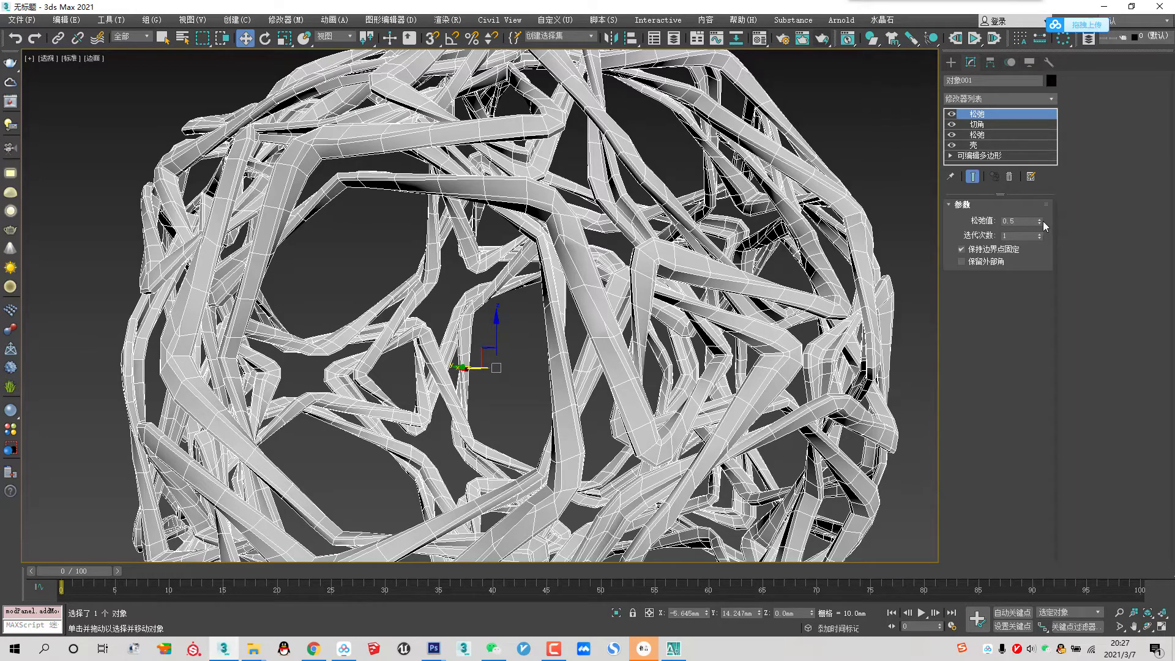
{"action": "left_click_drag", "start_coordinate": [1040, 221], "coordinate": [1046, 187]}
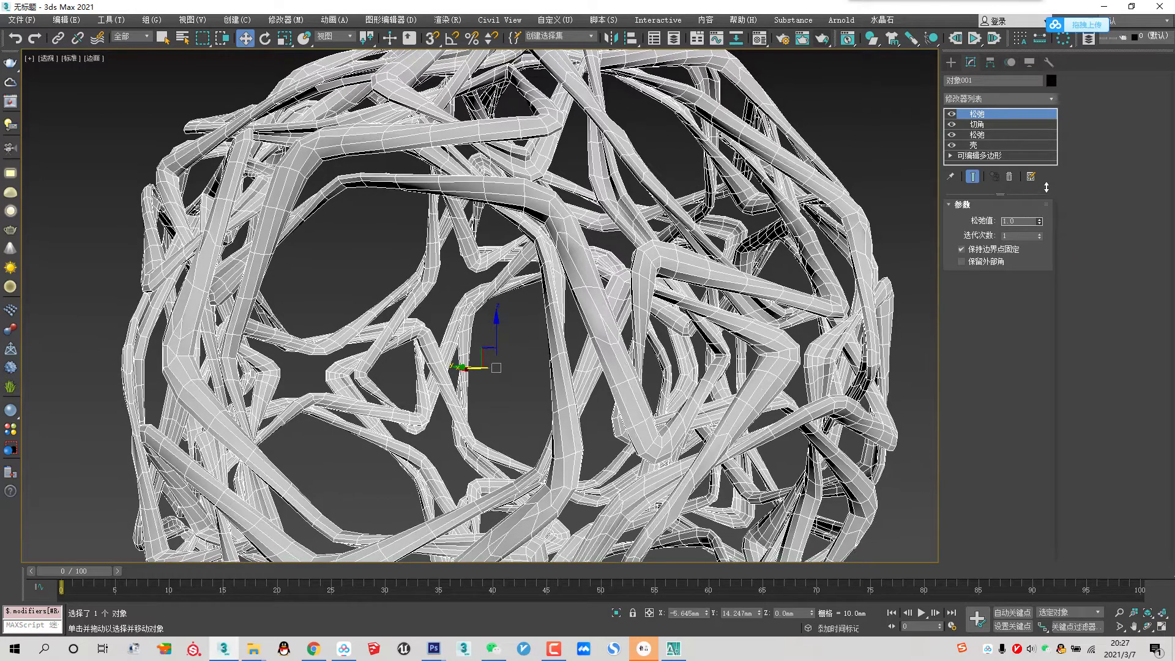
{"action": "double_click", "coordinate": [1028, 219]}
{"action": "type", "text": "0.3"}
{"action": "left_click", "coordinate": [1040, 233]}
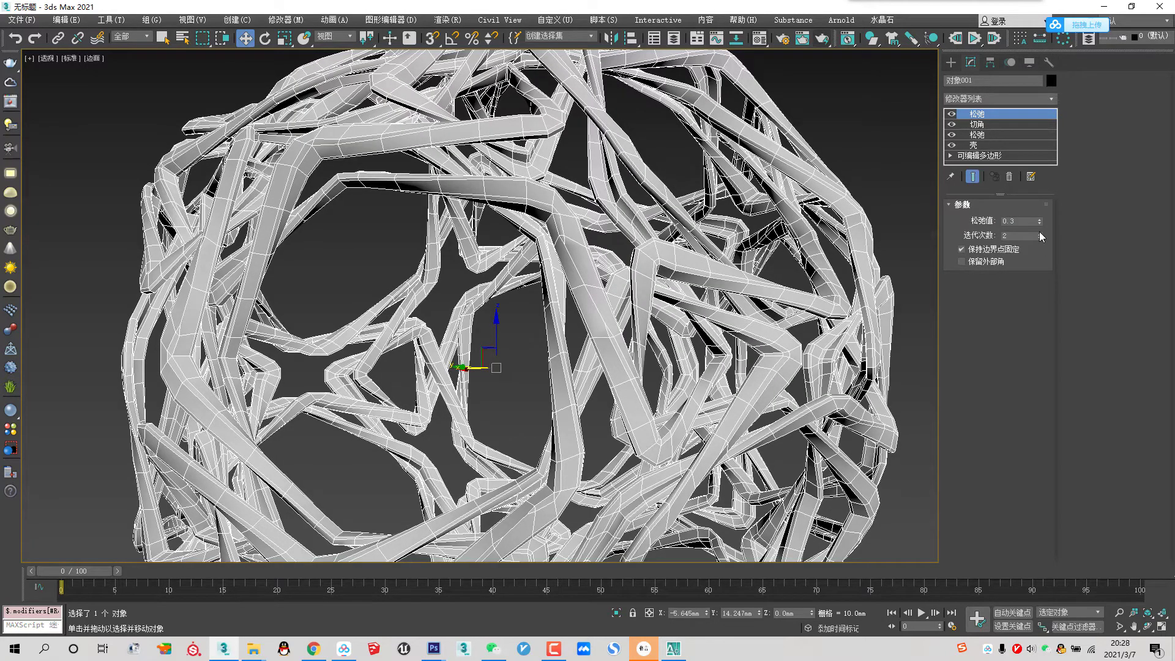
{"action": "left_click", "coordinate": [1039, 234]}
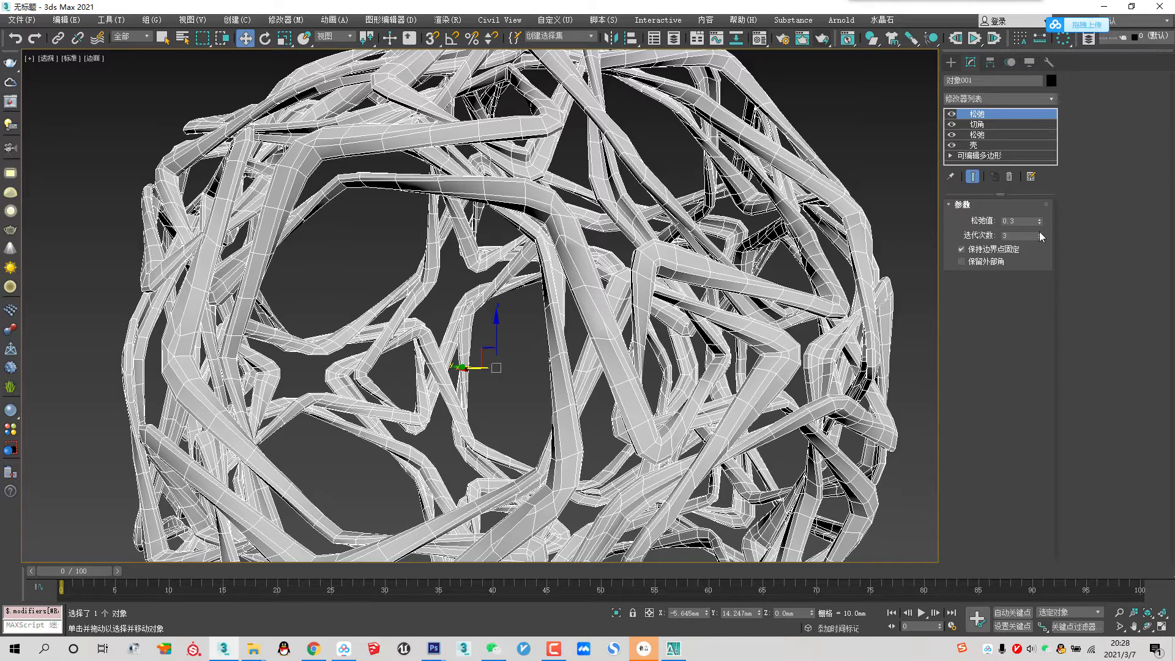
{"action": "left_click", "coordinate": [985, 98]}
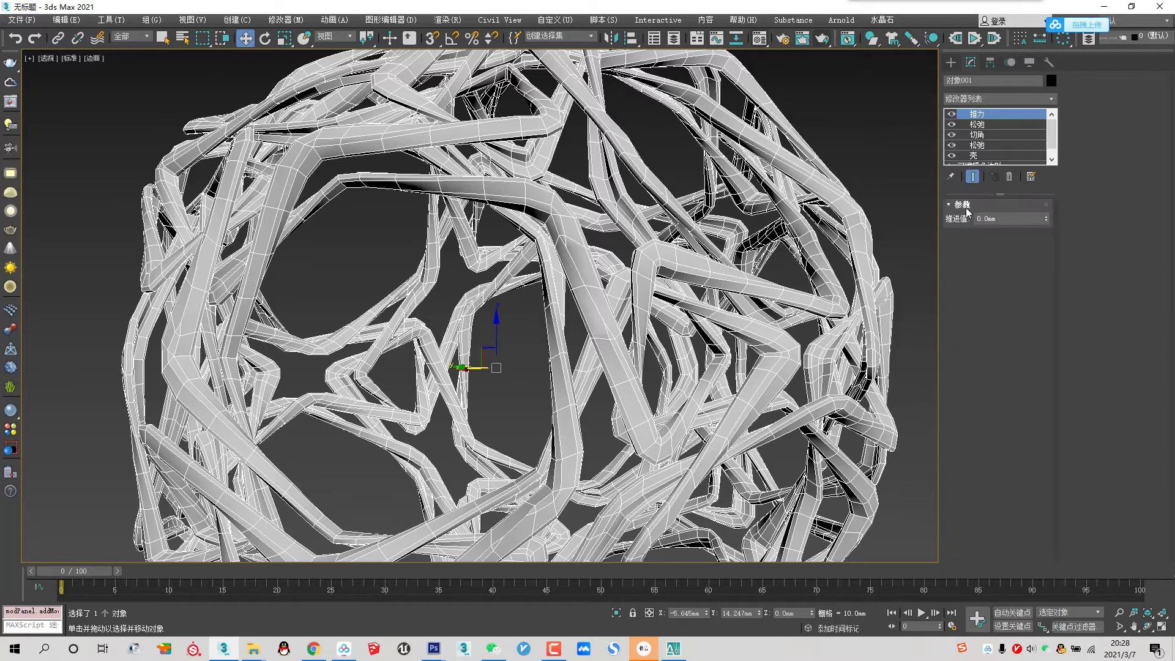
Step: Set the Push value to 3.0mm and orbit to inspect the thicker tubes
{"action": "left_click", "coordinate": [1010, 220]}
{"action": "key", "text": "Return"}
{"action": "scroll", "coordinate": [578, 173], "scroll_direction": "down", "scroll_amount": 3}
{"action": "middle_click_drag", "start_coordinate": [581, 219], "coordinate": [577, 228], "text": "alt"}
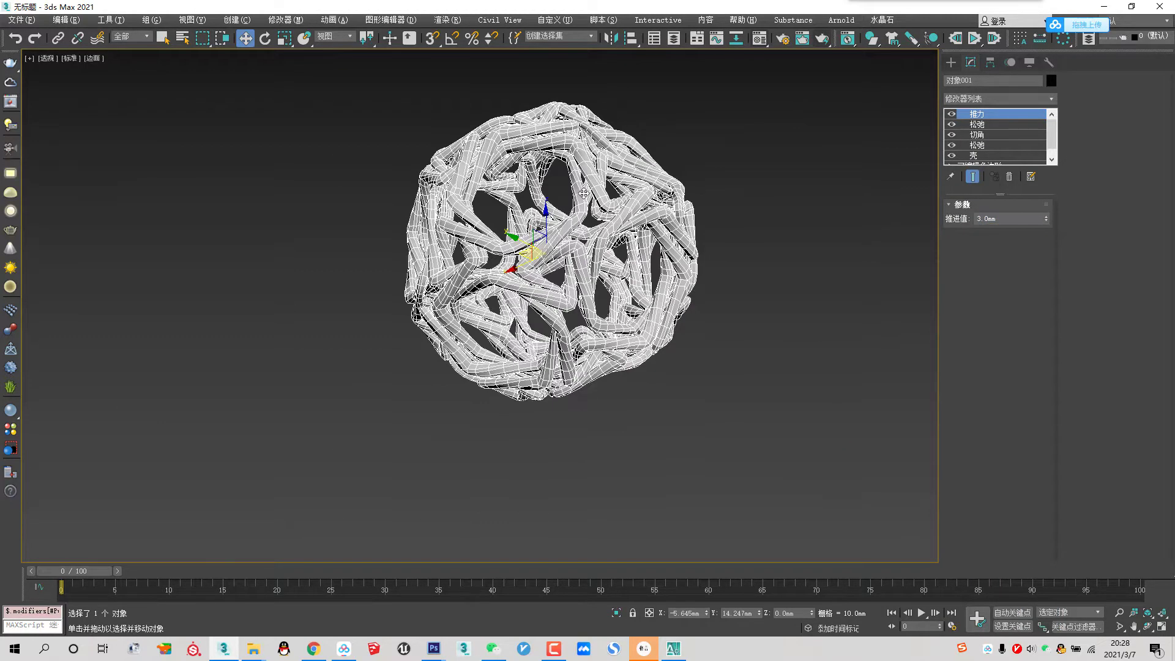
{"action": "scroll", "coordinate": [535, 307], "scroll_direction": "up", "scroll_amount": 6}
{"action": "middle_click_drag", "start_coordinate": [628, 469], "coordinate": [661, 362], "text": "alt"}
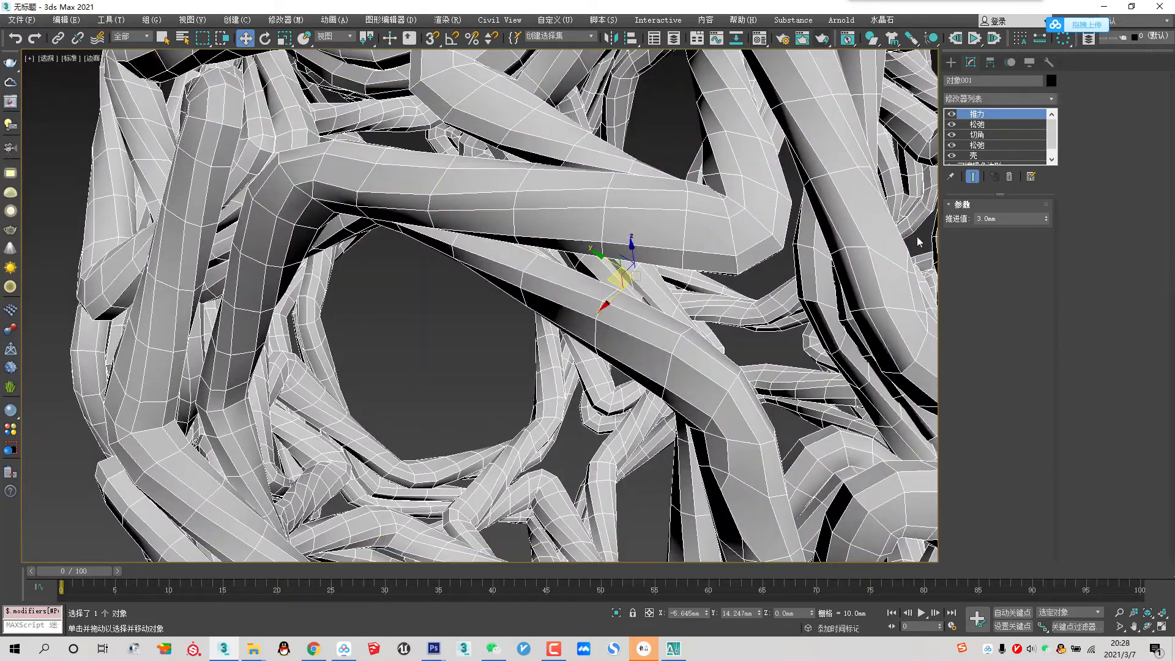
Step: Add a TurboSmooth modifier above Relax with 2 iterations
{"action": "left_click", "coordinate": [1000, 125]}
{"action": "left_click", "coordinate": [1007, 99]}
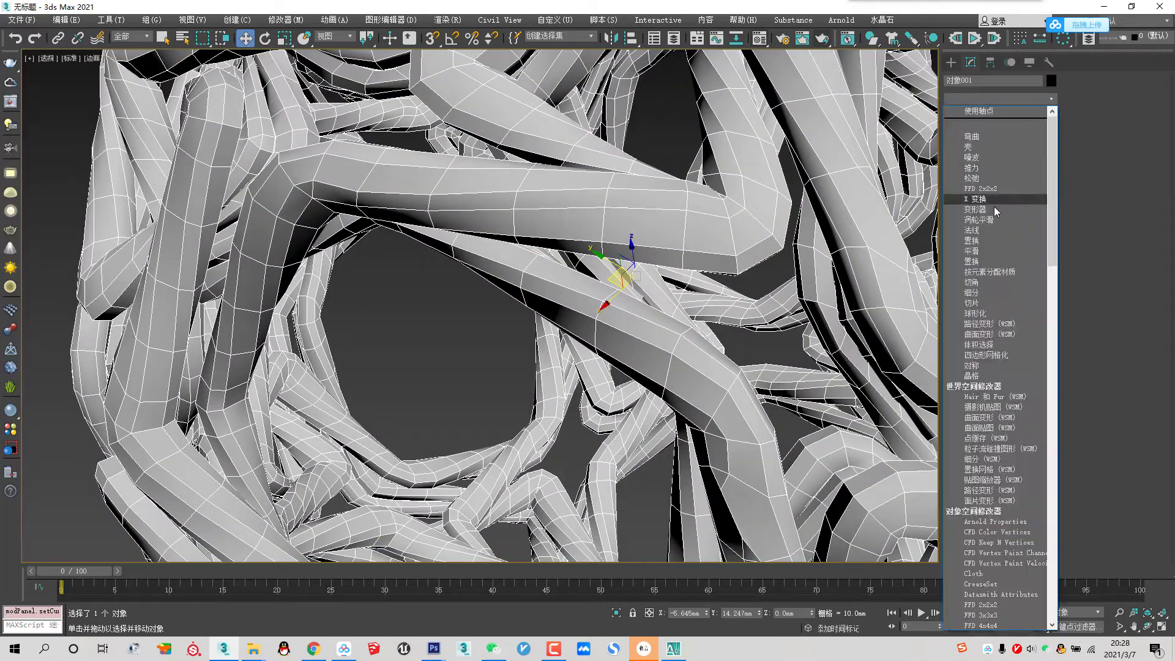
{"action": "left_click", "coordinate": [993, 223]}
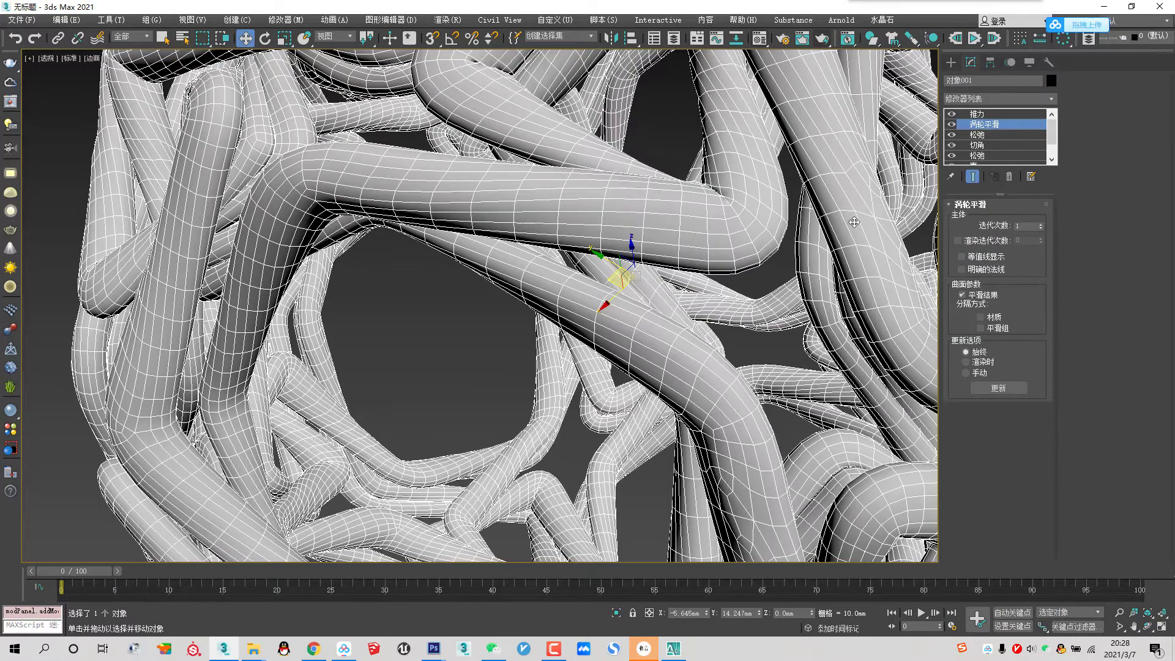
{"action": "left_click", "coordinate": [1041, 224]}
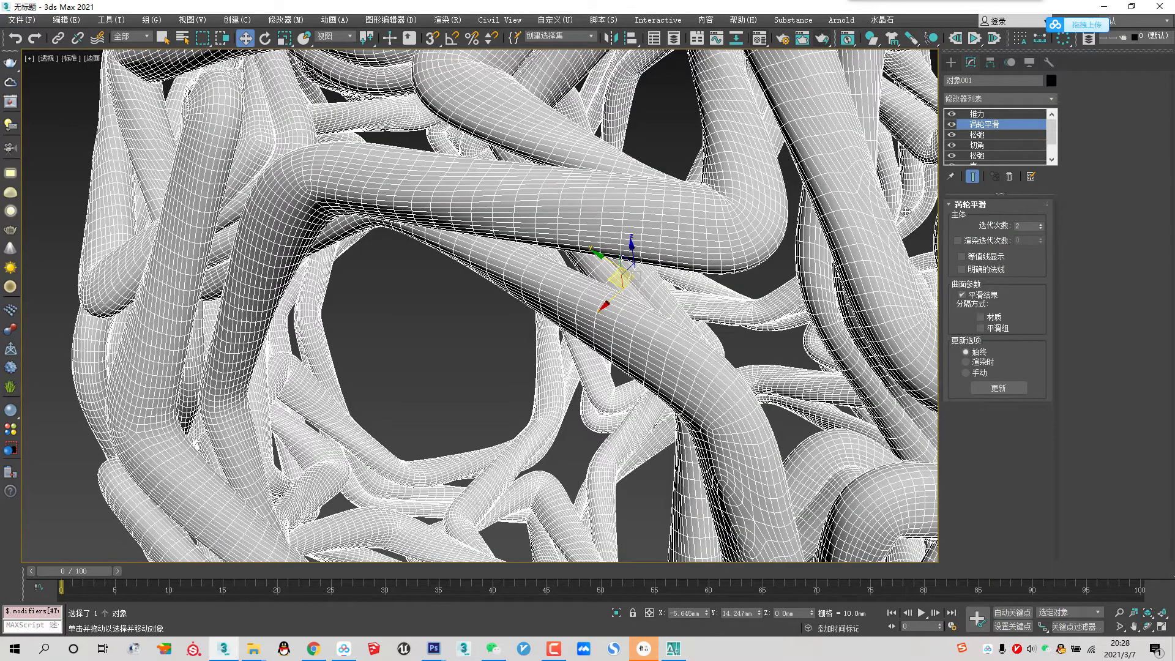
{"action": "scroll", "coordinate": [710, 214], "scroll_direction": "down", "scroll_amount": 2}
Step: Hide edged faces with F4 and switch off the Relax modifier
{"action": "key", "text": "F4"}
{"action": "scroll", "coordinate": [710, 214], "scroll_direction": "down", "scroll_amount": 2}
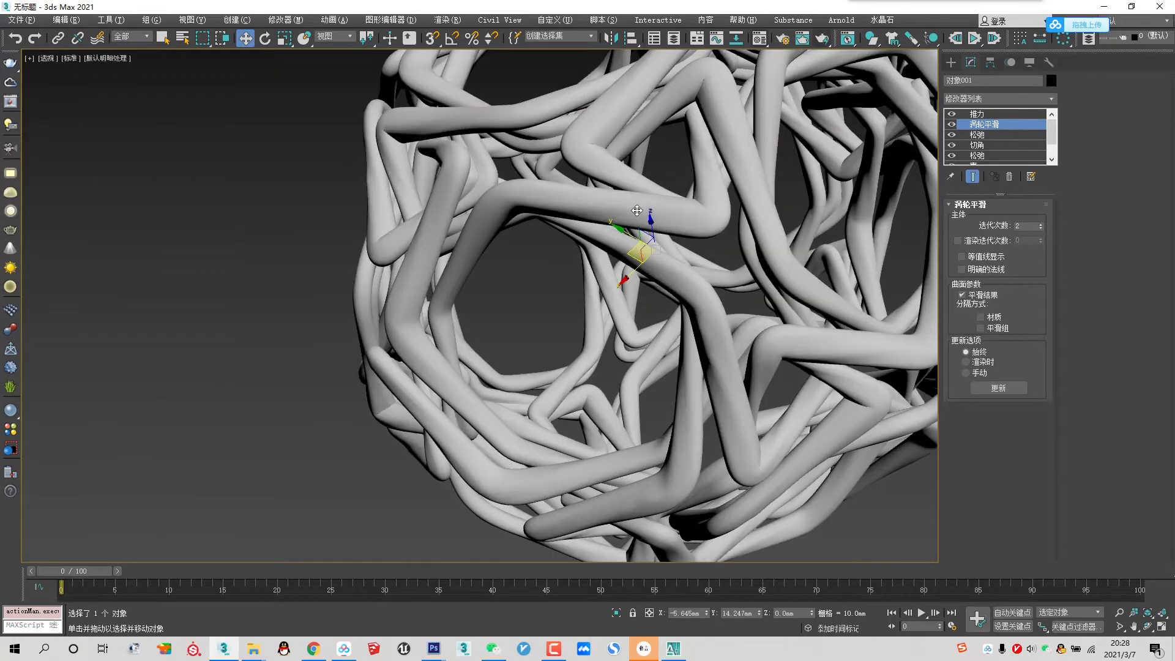
{"action": "scroll", "coordinate": [710, 214], "scroll_direction": "down", "scroll_amount": 2}
{"action": "scroll", "coordinate": [709, 215], "scroll_direction": "down", "scroll_amount": 2}
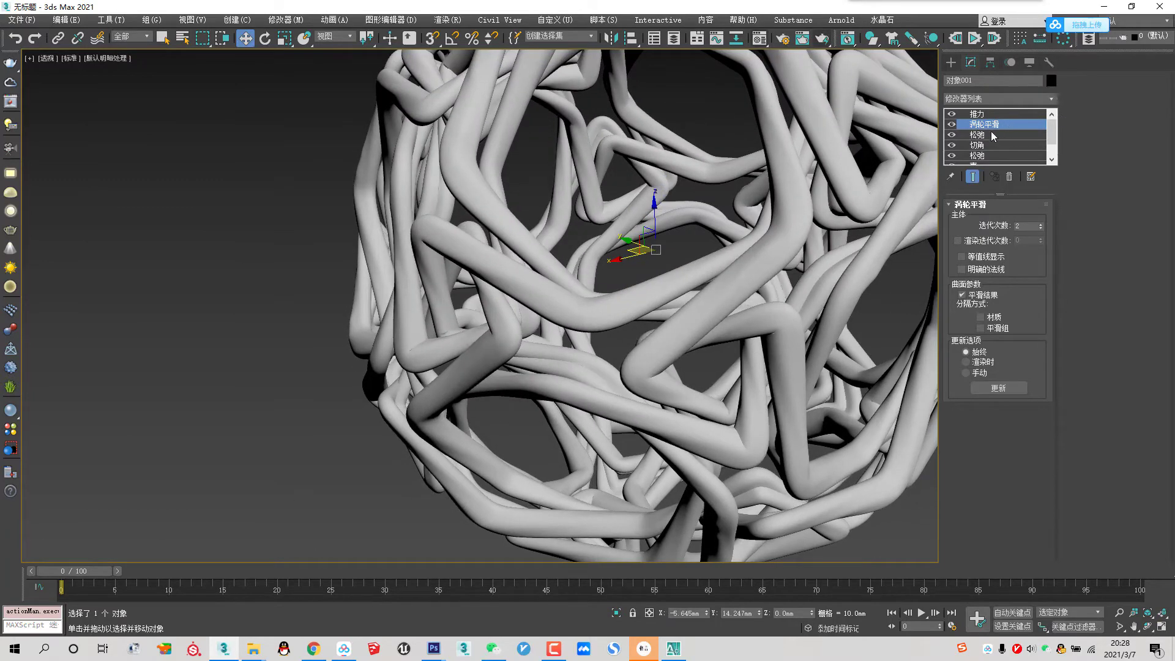
{"action": "left_click", "coordinate": [950, 135]}
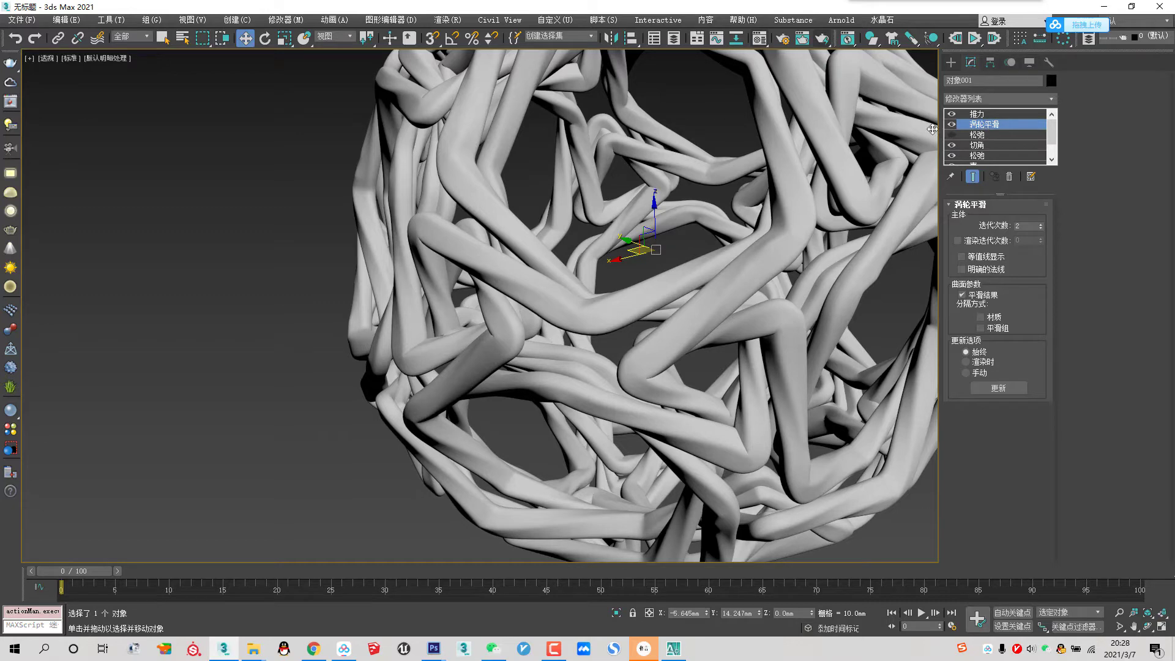
Step: Orbit and zoom around the tube ball to inspect the sharper bends
{"action": "scroll", "coordinate": [758, 208], "scroll_direction": "down", "scroll_amount": 3}
{"action": "middle_click_drag", "start_coordinate": [759, 208], "coordinate": [715, 178], "text": "alt"}
{"action": "scroll", "coordinate": [715, 178], "scroll_direction": "up", "scroll_amount": 5}
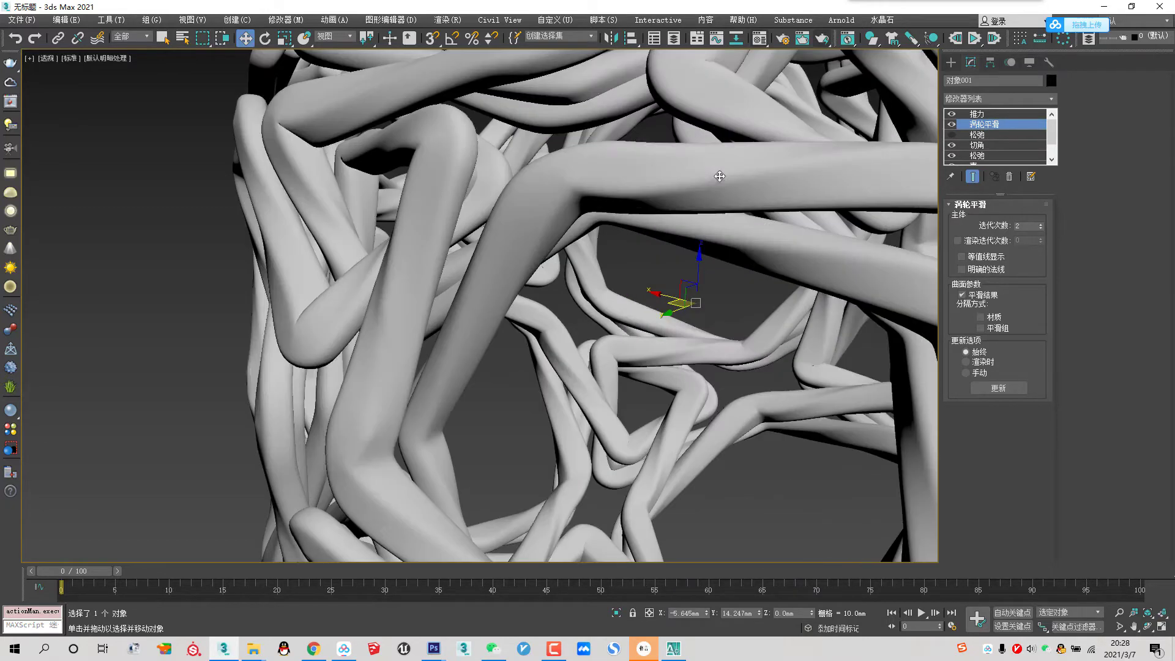
{"action": "scroll", "coordinate": [604, 203], "scroll_direction": "up", "scroll_amount": 2}
{"action": "scroll", "coordinate": [511, 246], "scroll_direction": "down", "scroll_amount": 3}
{"action": "middle_click_drag", "start_coordinate": [511, 246], "coordinate": [582, 234], "text": "alt"}
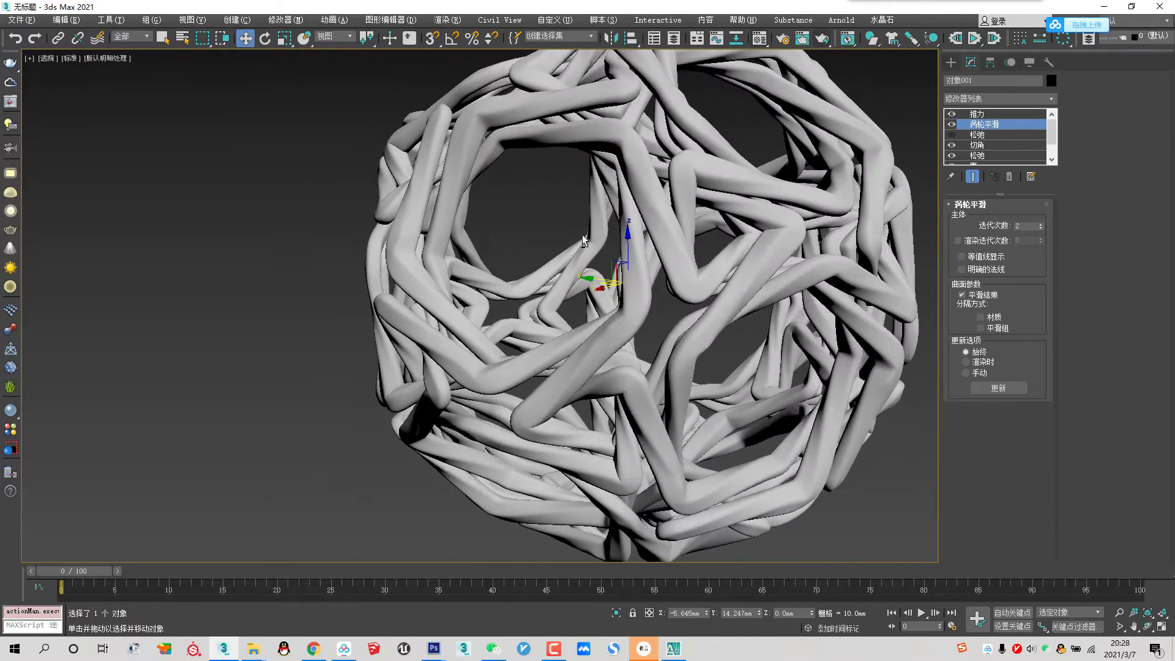
{"action": "scroll", "coordinate": [582, 234], "scroll_direction": "up", "scroll_amount": 2}
{"action": "scroll", "coordinate": [774, 251], "scroll_direction": "up", "scroll_amount": 2}
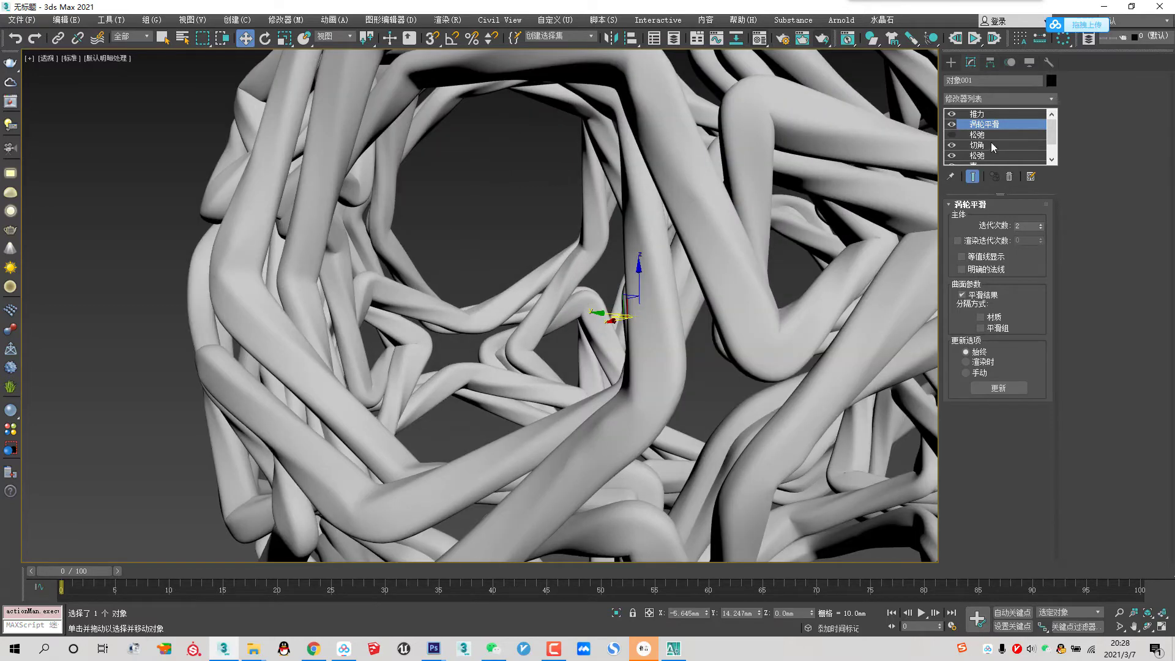
Step: Set the Chamfer minimum angle back to 45, checking the edges with F4
{"action": "left_click", "coordinate": [979, 145]}
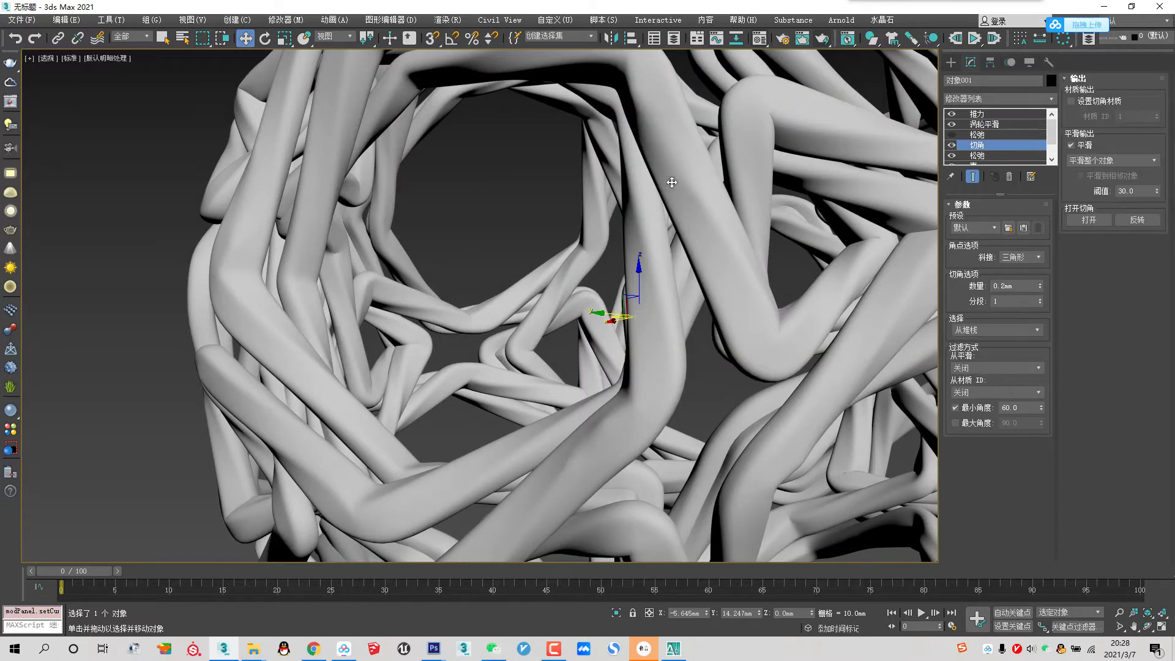
{"action": "scroll", "coordinate": [671, 182], "scroll_direction": "down", "scroll_amount": 3}
{"action": "scroll", "coordinate": [618, 169], "scroll_direction": "up", "scroll_amount": 4}
{"action": "key", "text": "F4"}
{"action": "key", "text": "F4"}
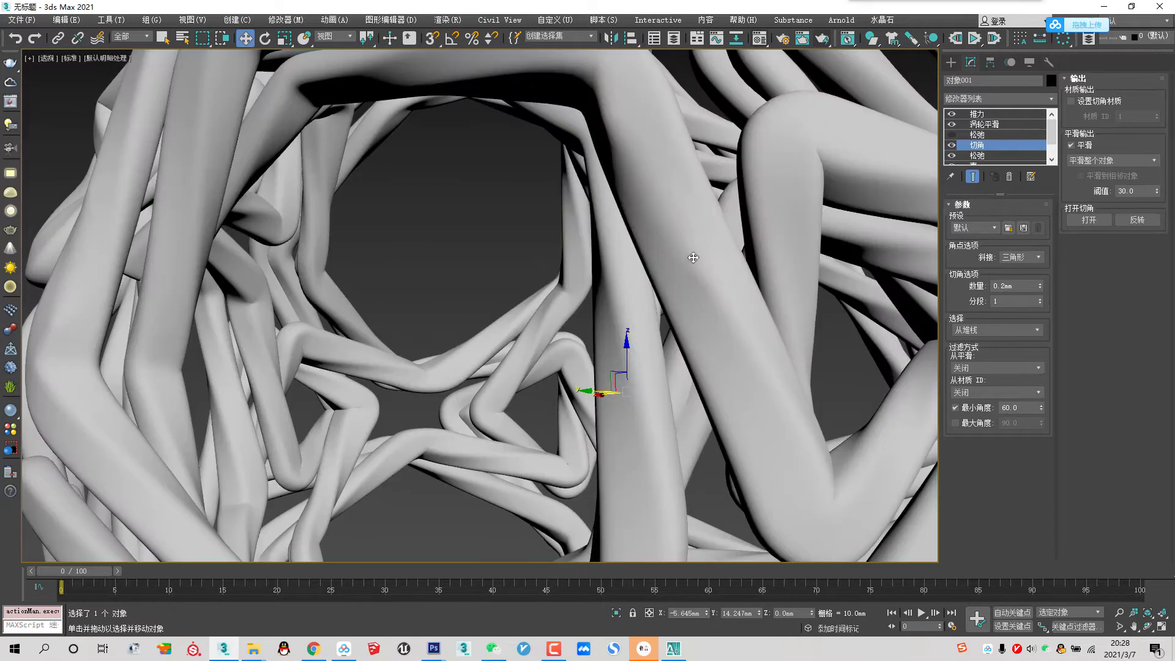
{"action": "double_click", "coordinate": [1029, 410]}
{"action": "type", "text": "45"}
{"action": "key", "text": "Return"}
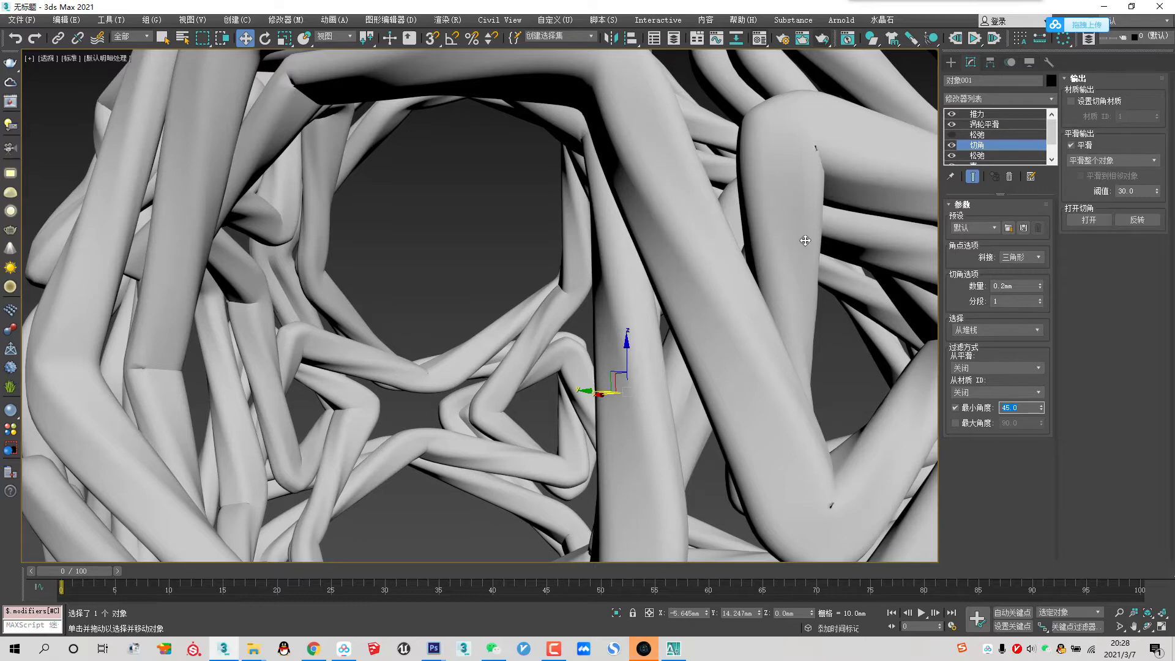
{"action": "key", "text": "F4"}
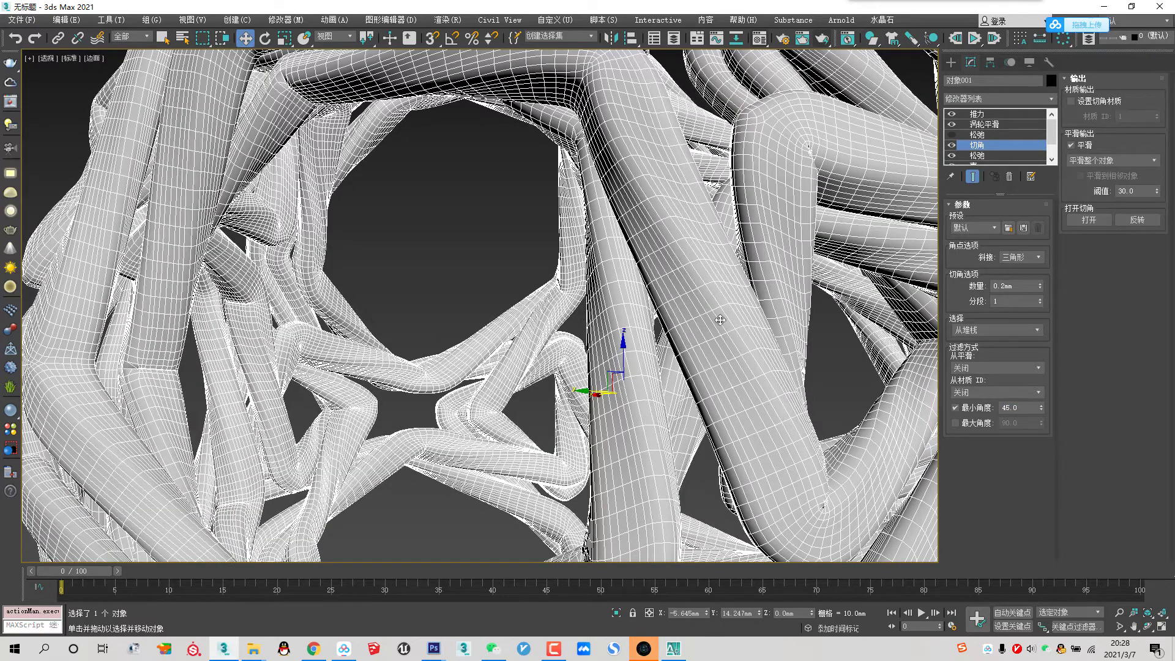
{"action": "key", "text": "F4"}
Step: Reduce the Push amount from 3.0mm to 2.0mm for thinner tubes
{"action": "scroll", "coordinate": [761, 361], "scroll_direction": "down", "scroll_amount": 2}
{"action": "scroll", "coordinate": [761, 333], "scroll_direction": "down", "scroll_amount": 3}
{"action": "scroll", "coordinate": [787, 349], "scroll_direction": "down", "scroll_amount": 2}
{"action": "scroll", "coordinate": [787, 349], "scroll_direction": "down", "scroll_amount": 1}
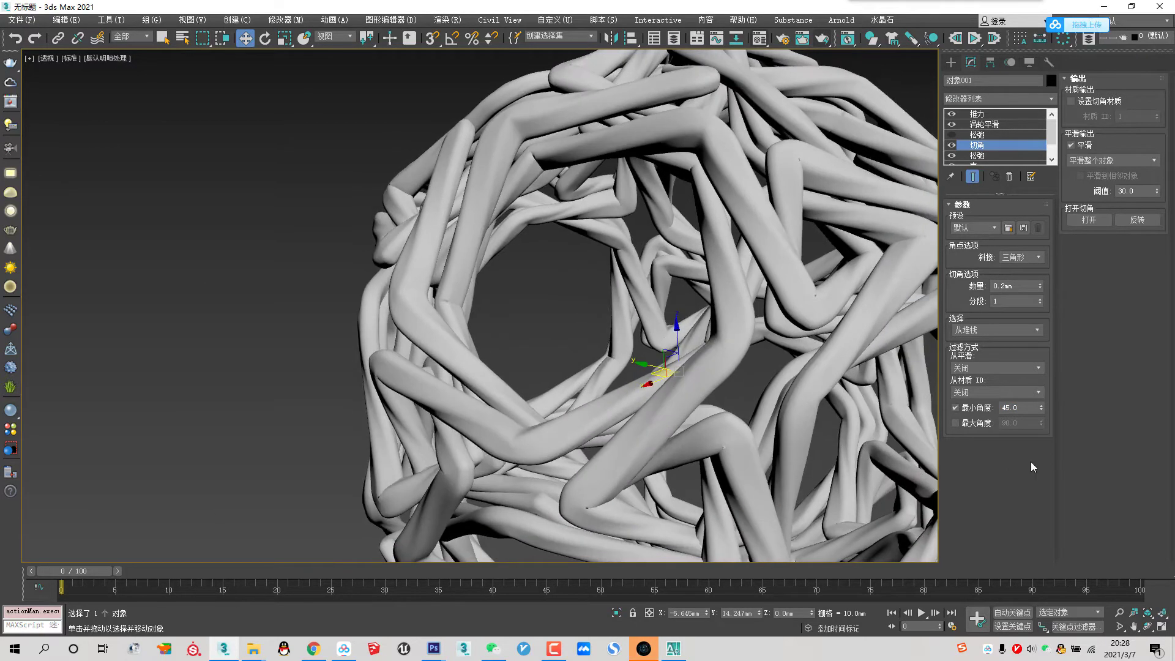
{"action": "mouse_move", "coordinate": [765, 429]}
{"action": "middle_mouse_down", "text": "alt"}
{"action": "mouse_move", "coordinate": [695, 485]}
{"action": "mouse_move", "coordinate": [602, 429]}
{"action": "middle_mouse_up", "text": "alt"}
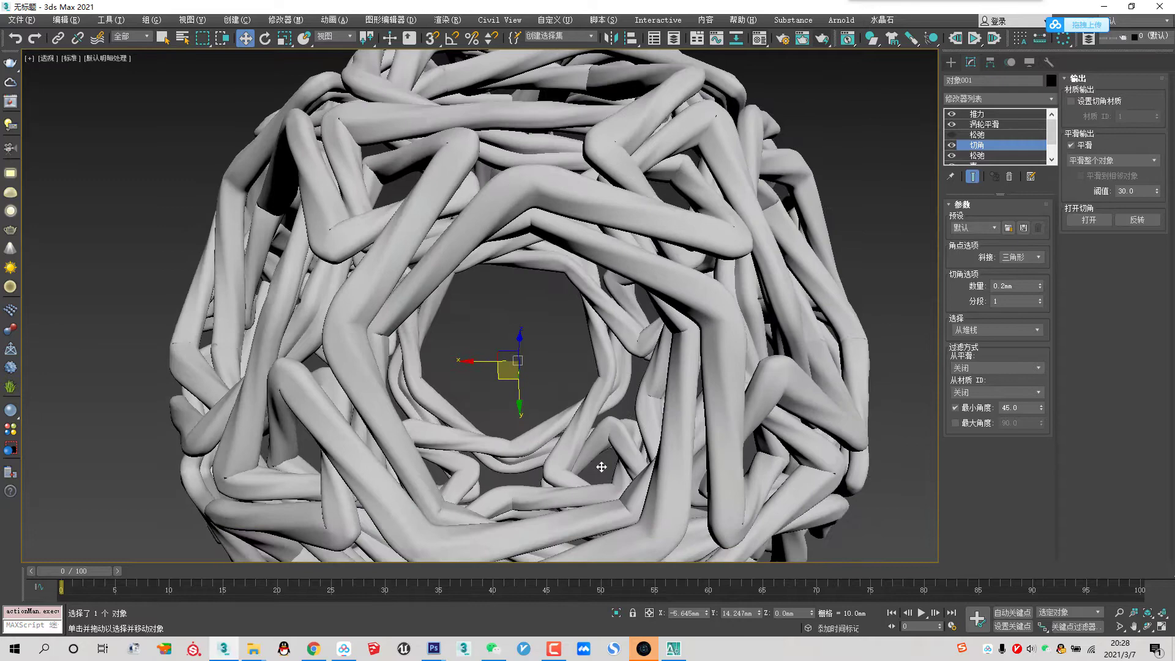
{"action": "middle_click_drag", "start_coordinate": [602, 430], "coordinate": [874, 240], "text": "alt"}
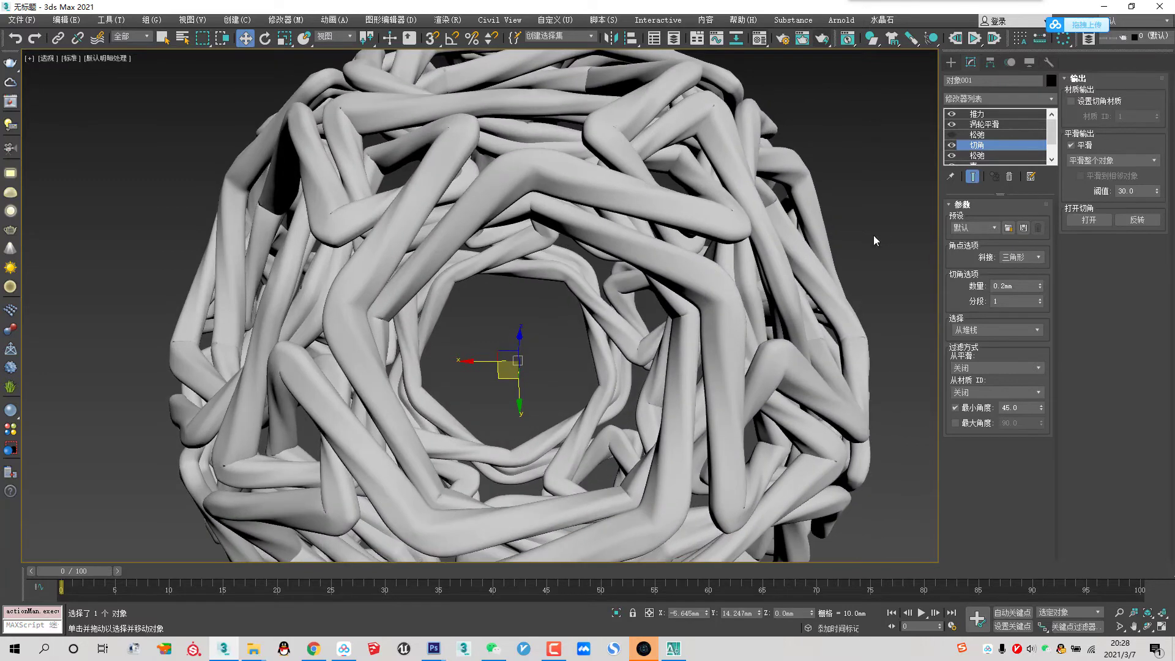
{"action": "left_click", "coordinate": [980, 116]}
{"action": "left_click", "coordinate": [1019, 215]}
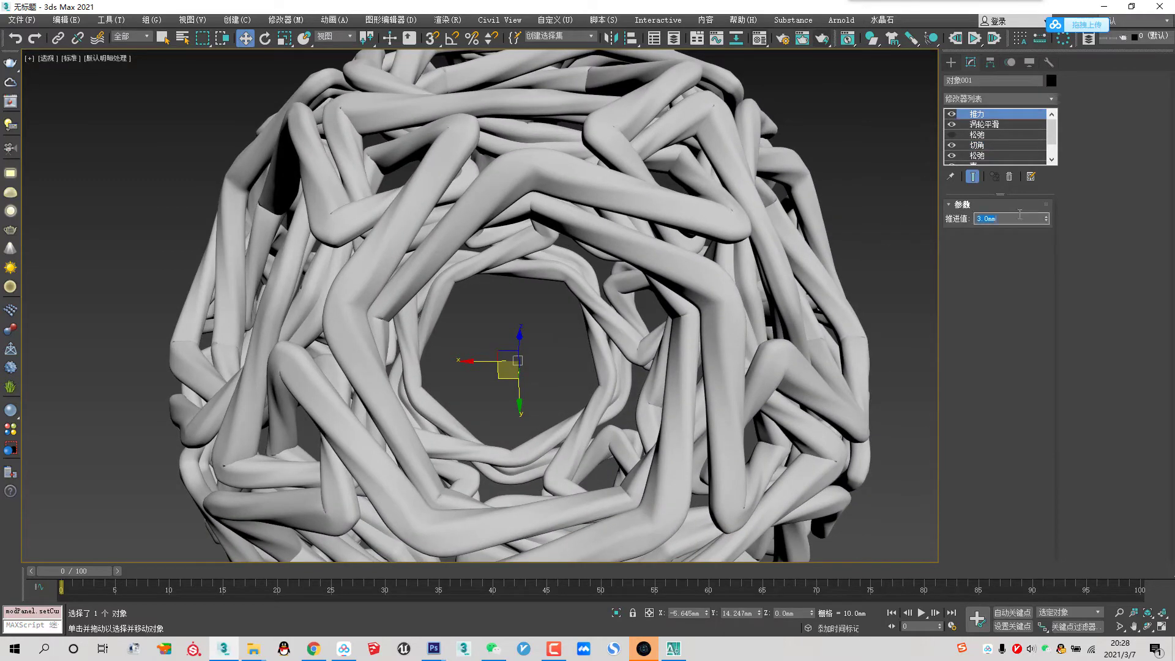
{"action": "type", "text": "2"}
{"action": "key", "text": "Return"}
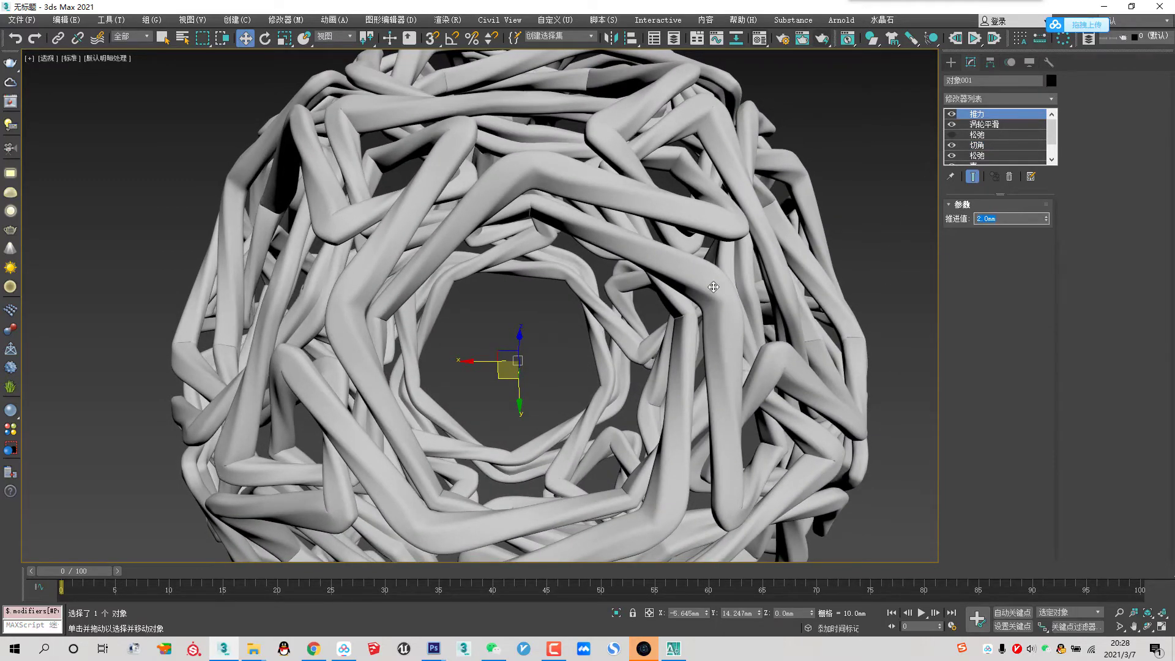
{"action": "scroll", "coordinate": [713, 287], "scroll_direction": "down", "scroll_amount": 5}
{"action": "mouse_move", "coordinate": [713, 287]}
{"action": "middle_mouse_down", "text": "alt"}
{"action": "mouse_move", "coordinate": [735, 208]}
{"action": "mouse_move", "coordinate": [616, 282]}
{"action": "mouse_move", "coordinate": [862, 211]}
{"action": "middle_mouse_up", "text": "alt"}
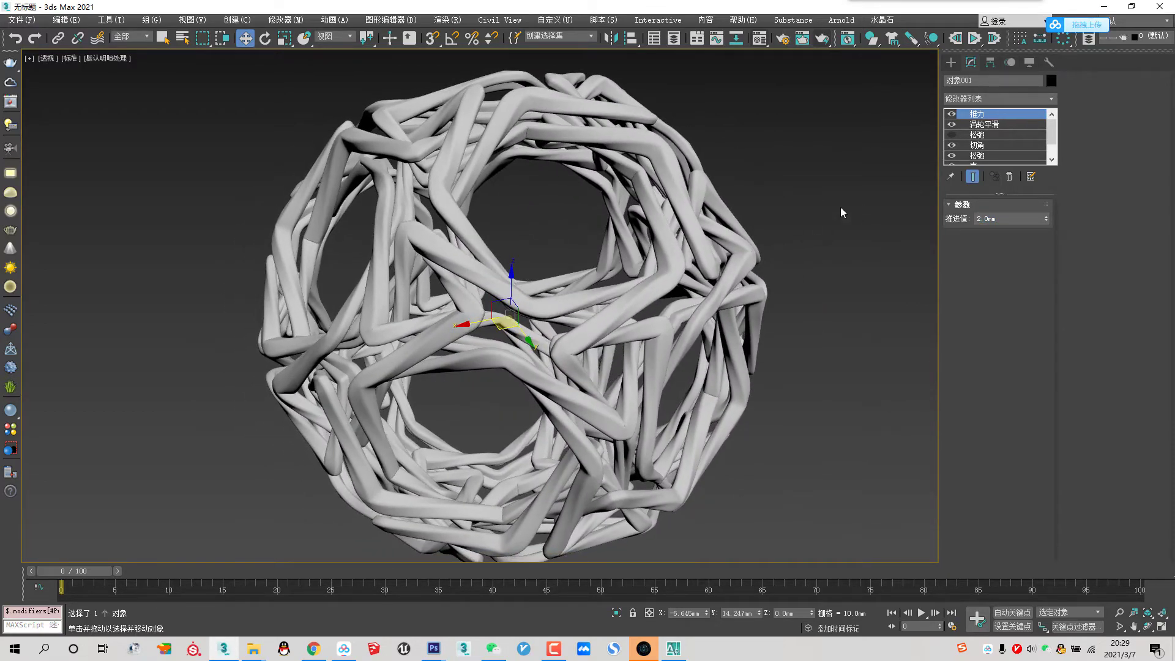
Step: Collapse the modifier stack, converting the lattice to an Editable Poly
{"action": "left_click", "coordinate": [992, 124]}
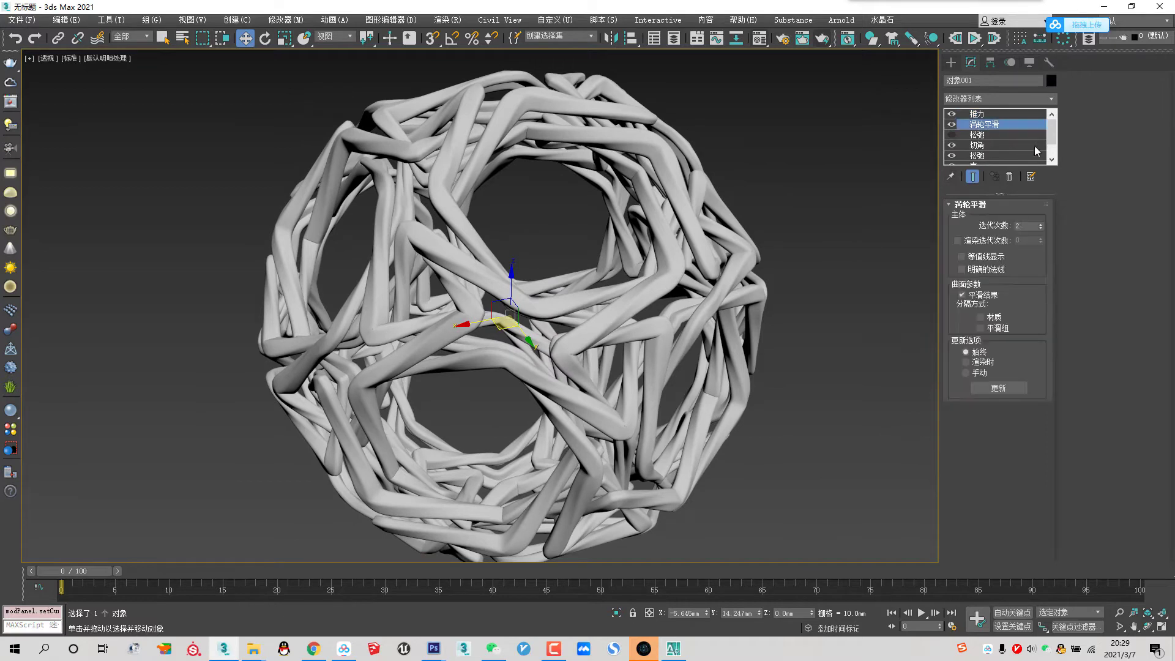
{"action": "right_click", "coordinate": [630, 170]}
{"action": "left_click", "coordinate": [736, 285]}
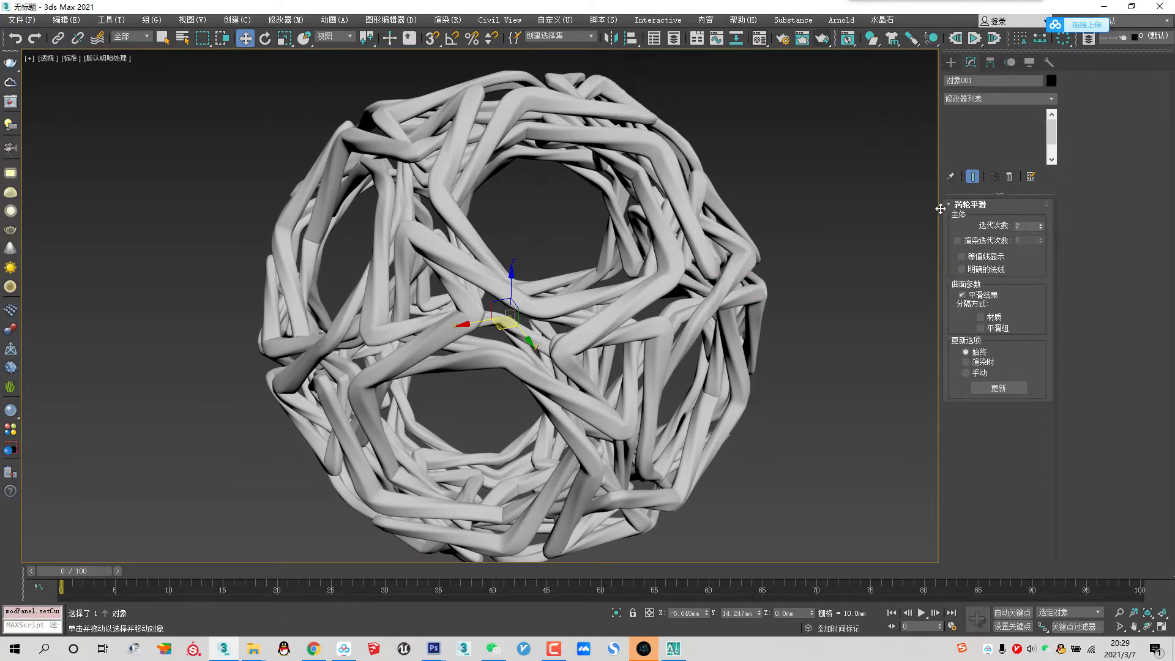
Step: Add a Material By Element modifier with Random Distribution of IDs, then deselect
{"action": "left_click", "coordinate": [1009, 100]}
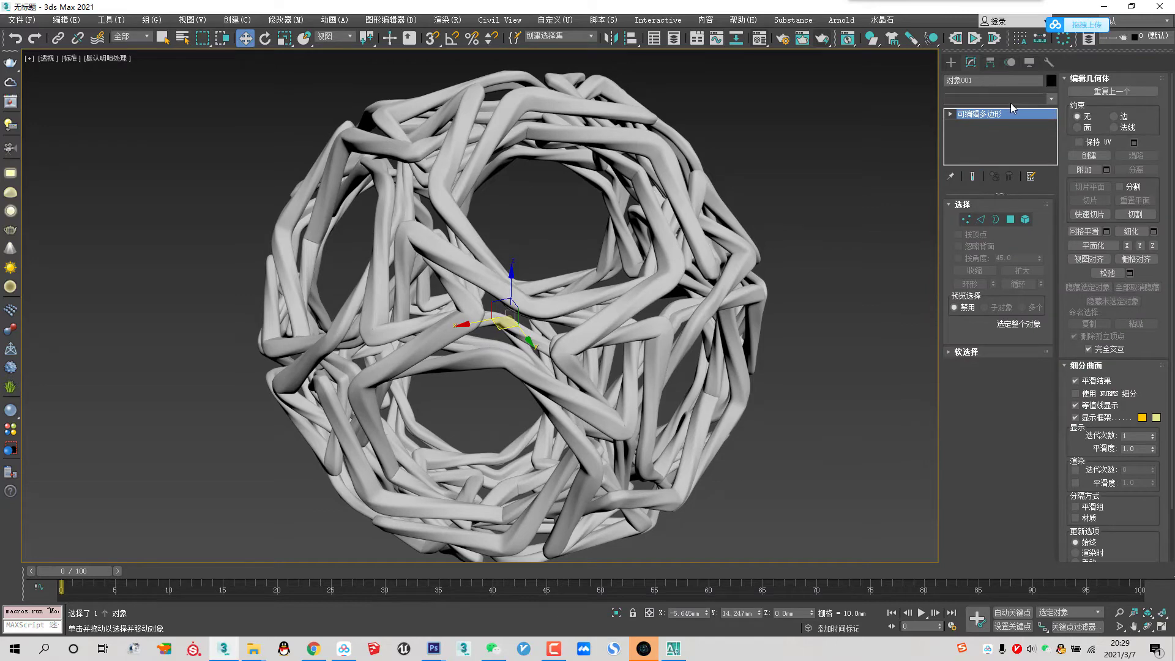
{"action": "left_click", "coordinate": [999, 274]}
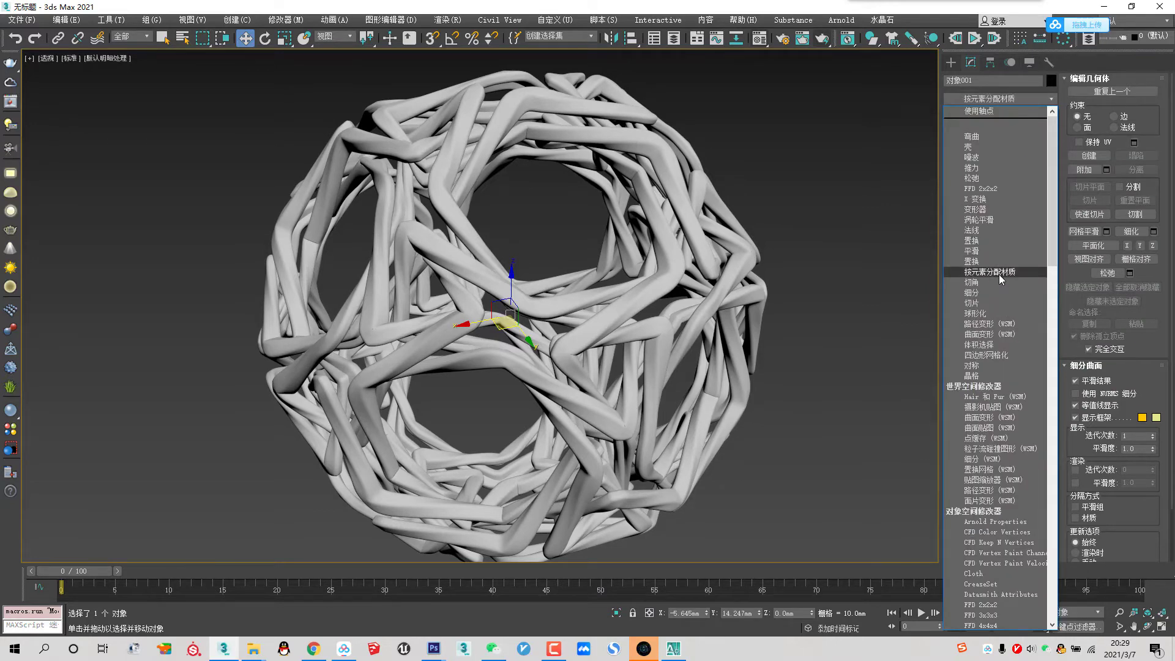
{"action": "left_click", "coordinate": [977, 231]}
{"action": "double_click", "coordinate": [1011, 248]}
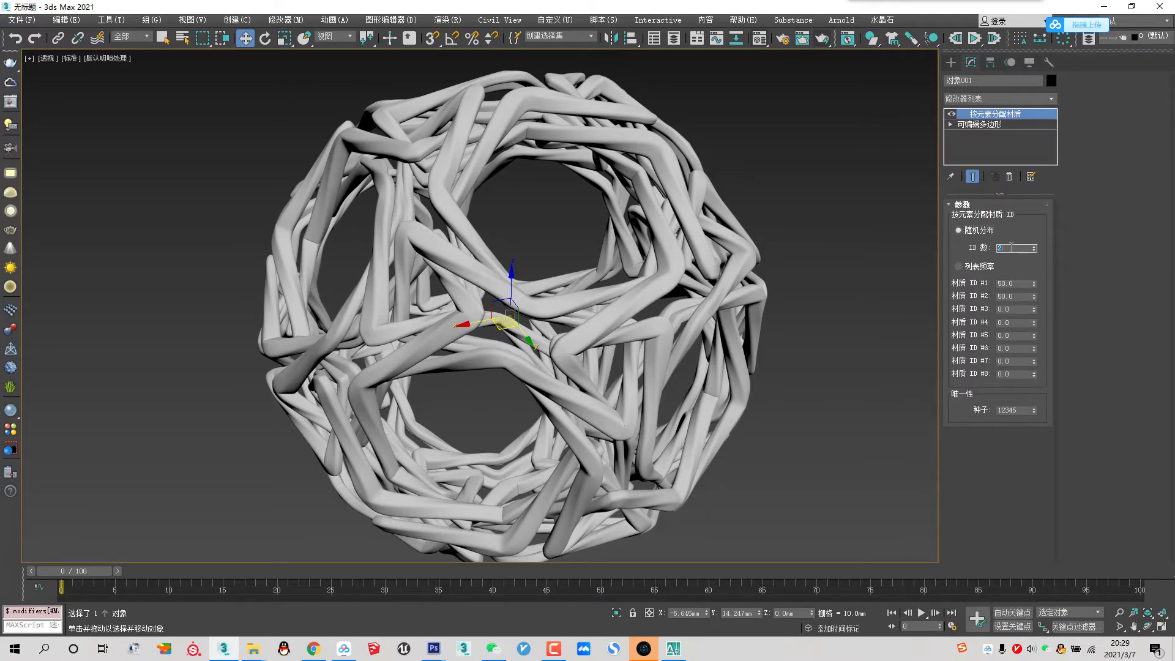
{"action": "left_click", "coordinate": [884, 108]}
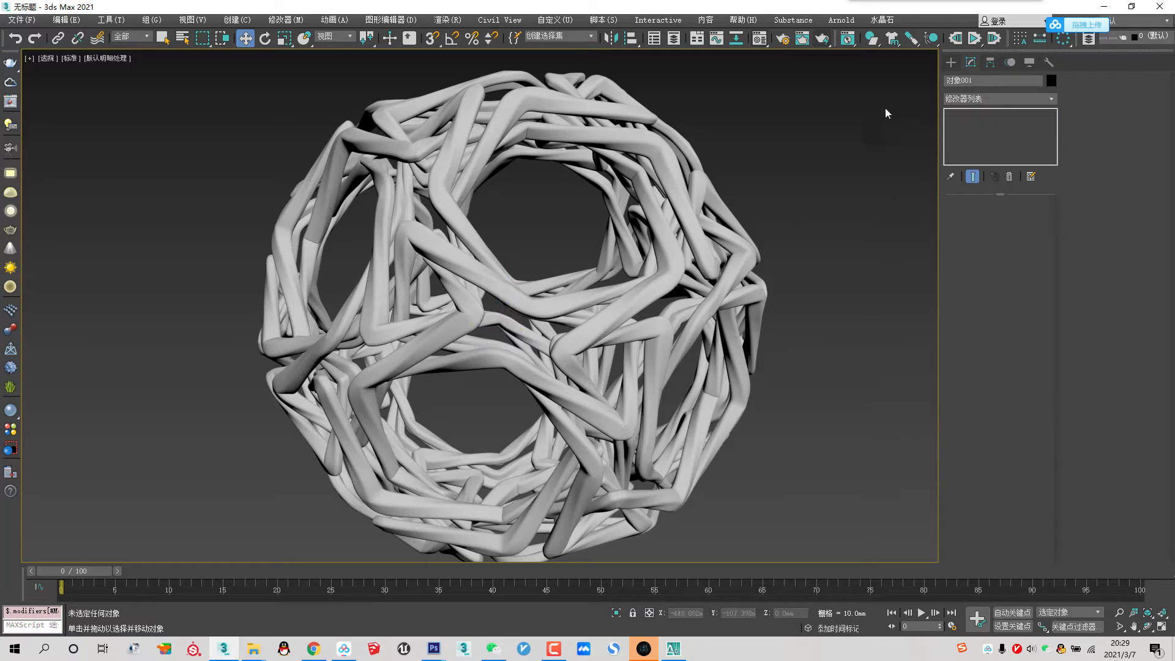
Step: Change the material to Multi/Sub-Object, keeping 01 - Default, with 6 sub-materials
{"action": "key", "text": "m"}
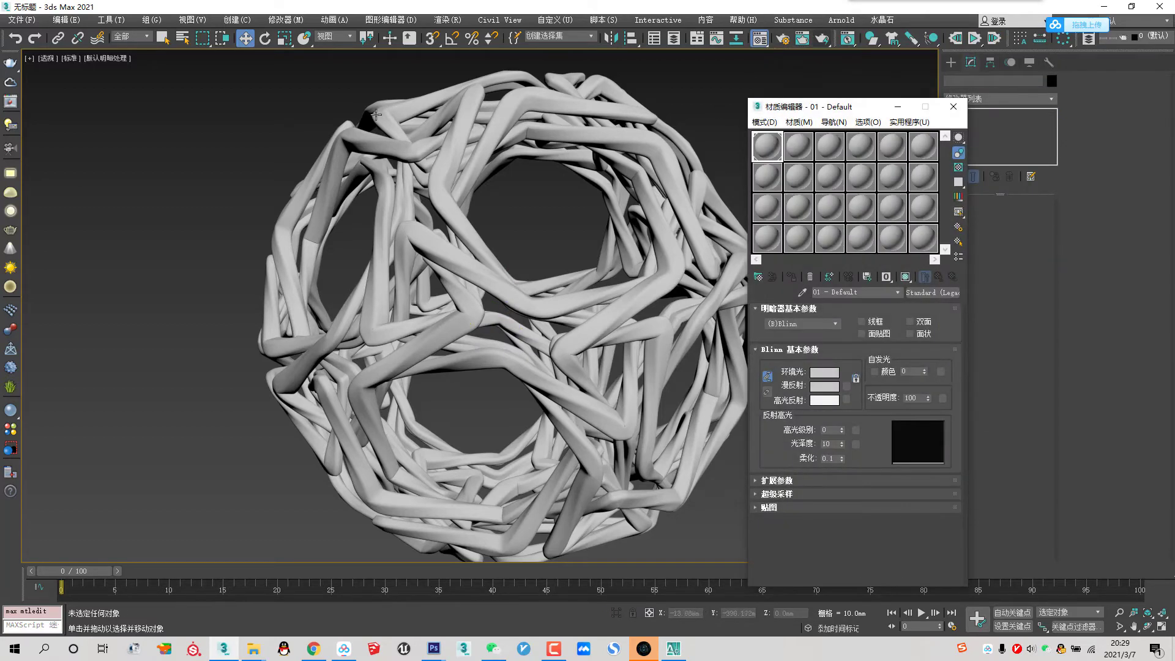
{"action": "left_click", "coordinate": [933, 292]}
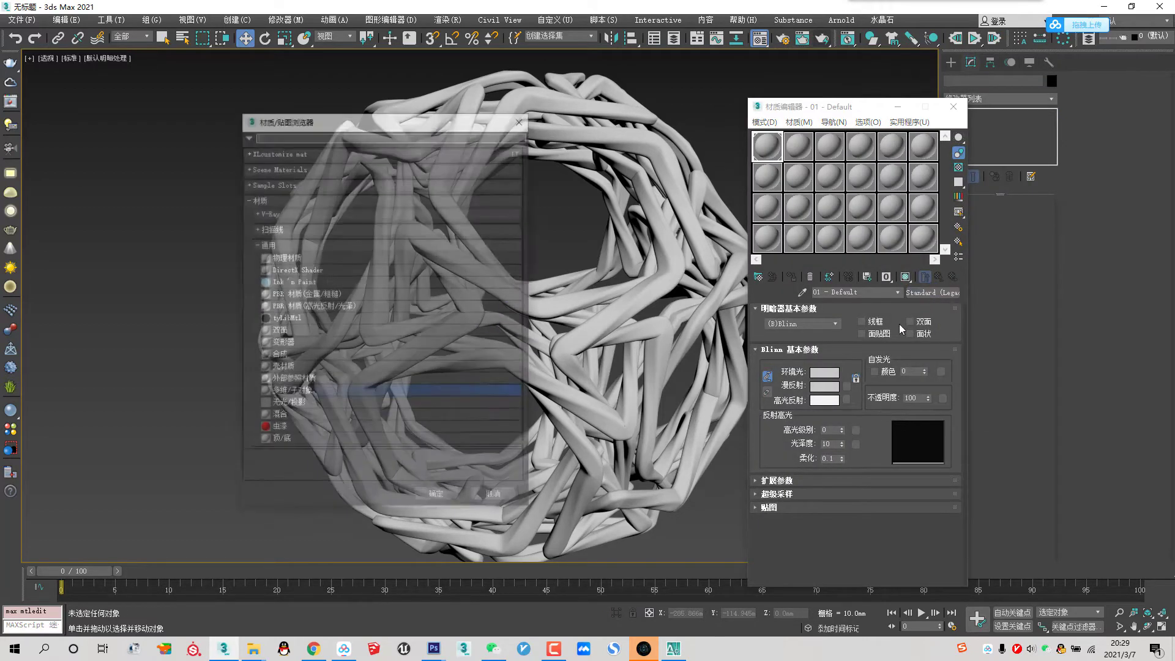
{"action": "double_click", "coordinate": [306, 393]}
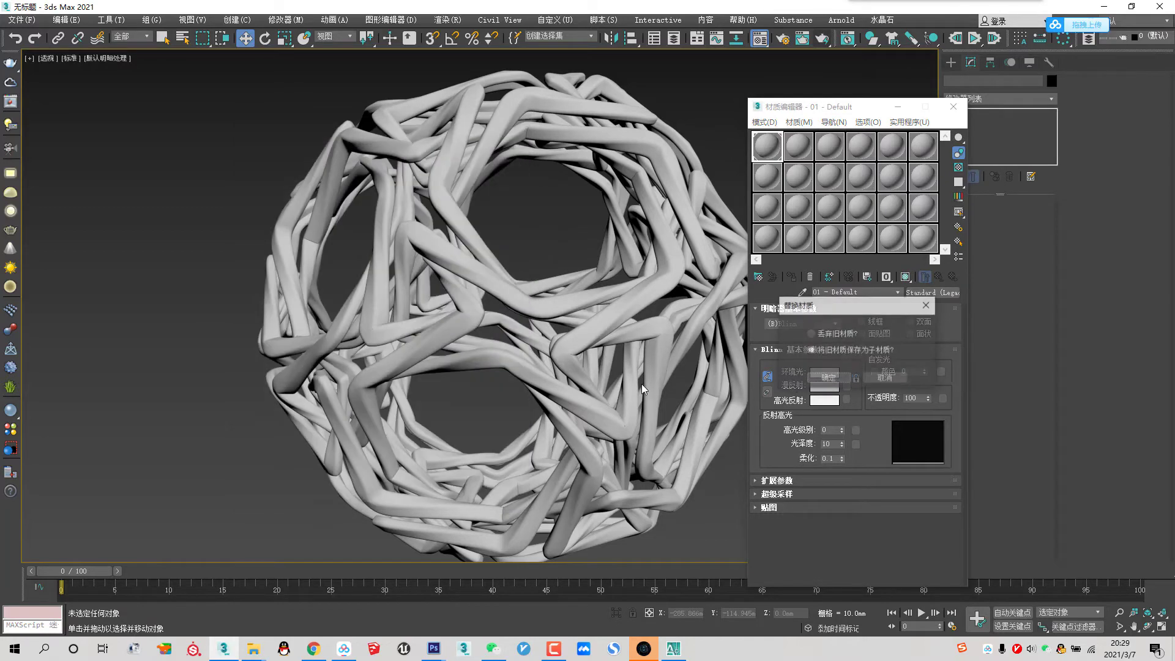
{"action": "left_click", "coordinate": [833, 385]}
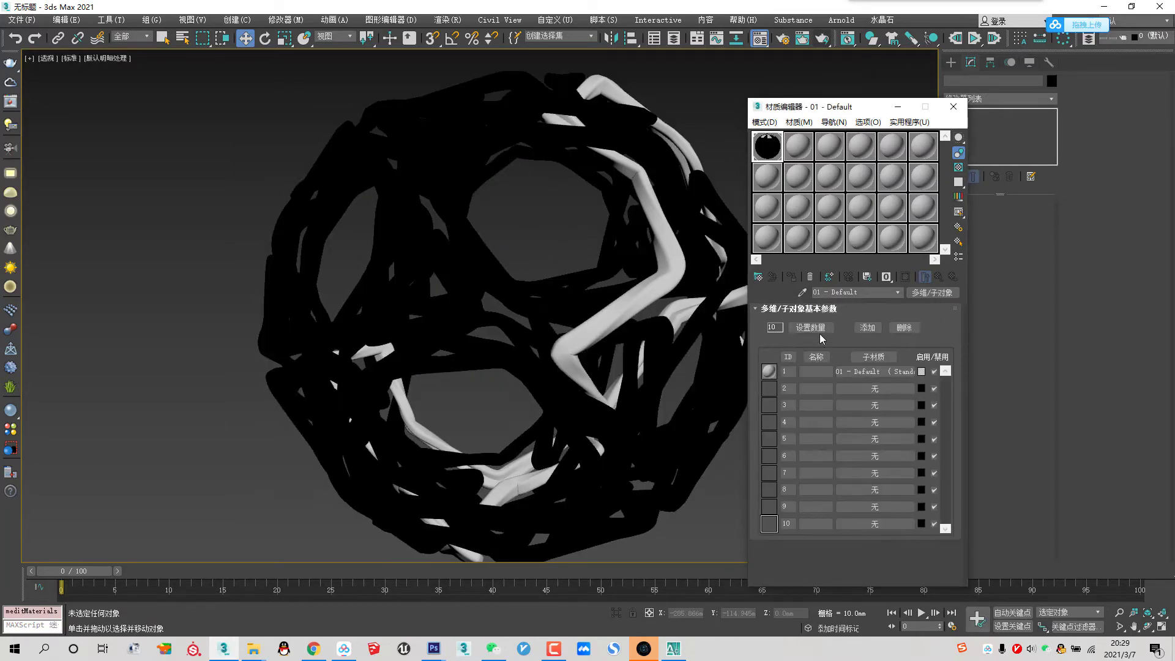
{"action": "left_click", "coordinate": [812, 328]}
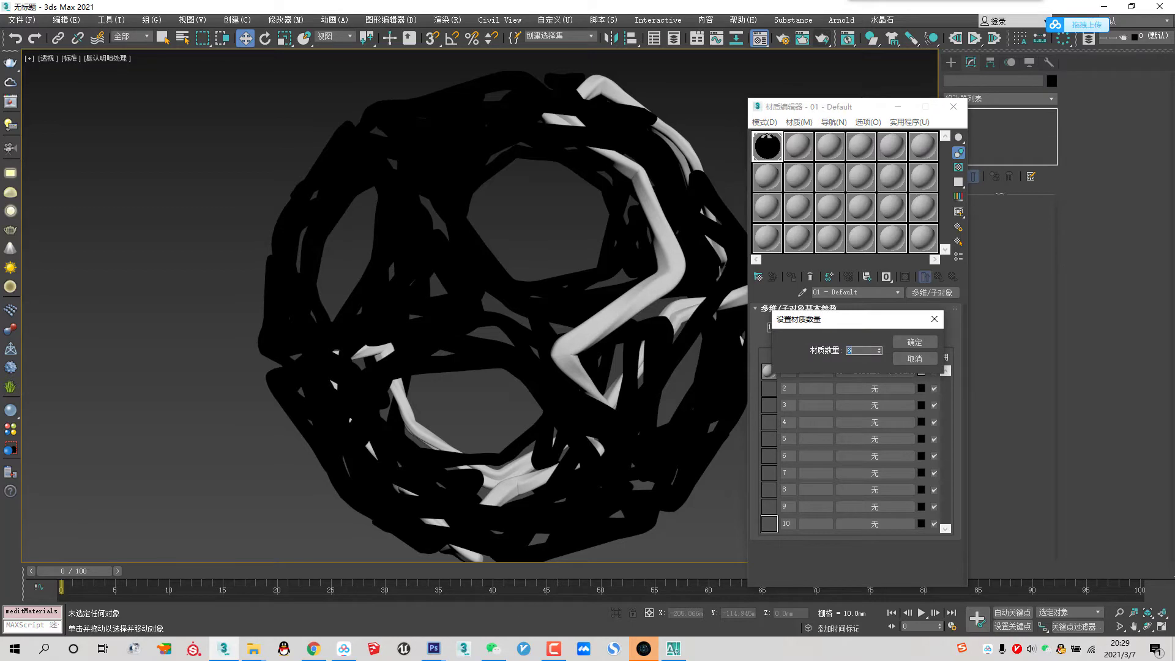
{"action": "left_click", "coordinate": [914, 342]}
Step: Make sub-material 1 pure red with a glossy highlight
{"action": "left_click", "coordinate": [921, 372]}
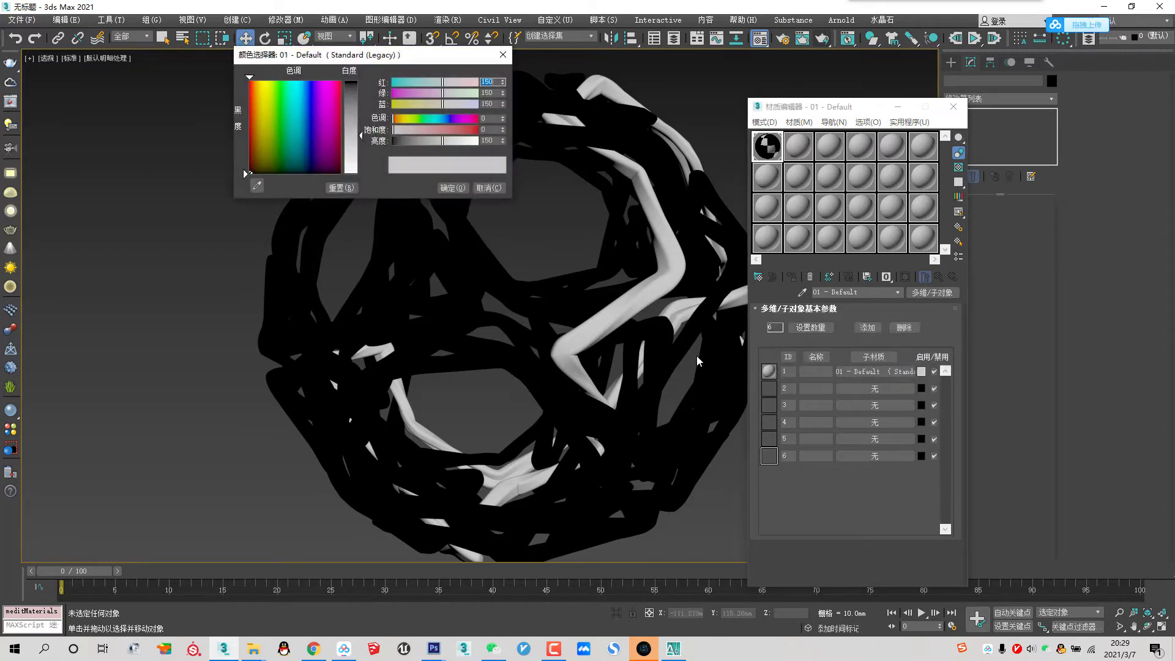
{"action": "left_click_drag", "start_coordinate": [466, 130], "coordinate": [480, 141]}
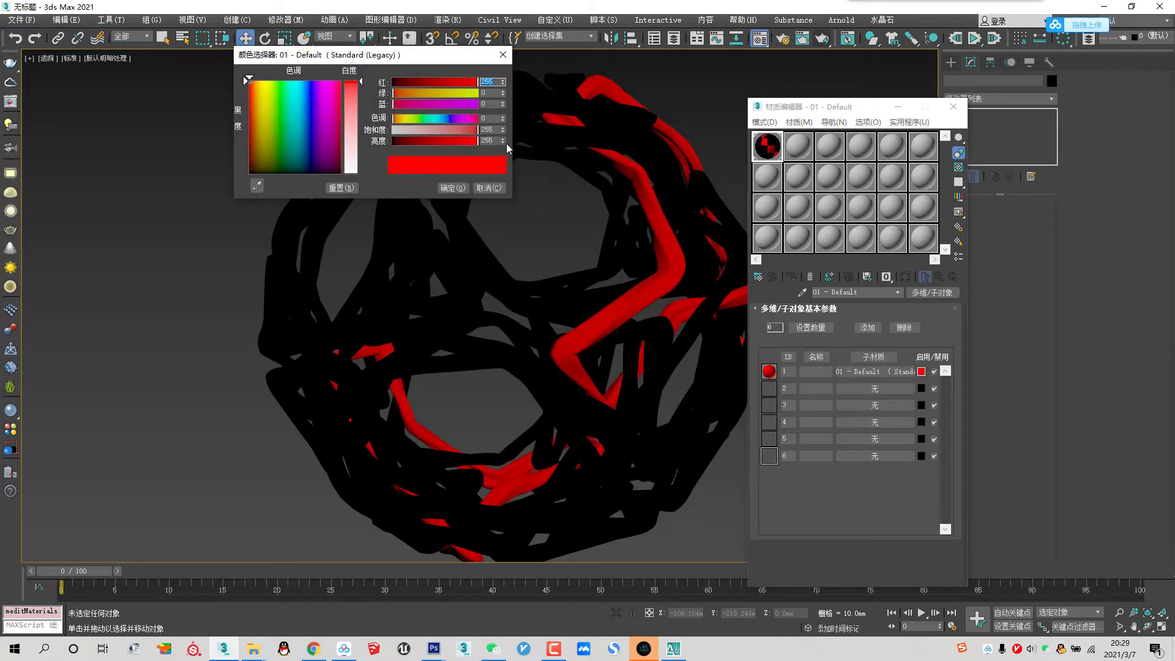
{"action": "left_click", "coordinate": [453, 188]}
{"action": "left_click", "coordinate": [875, 372]}
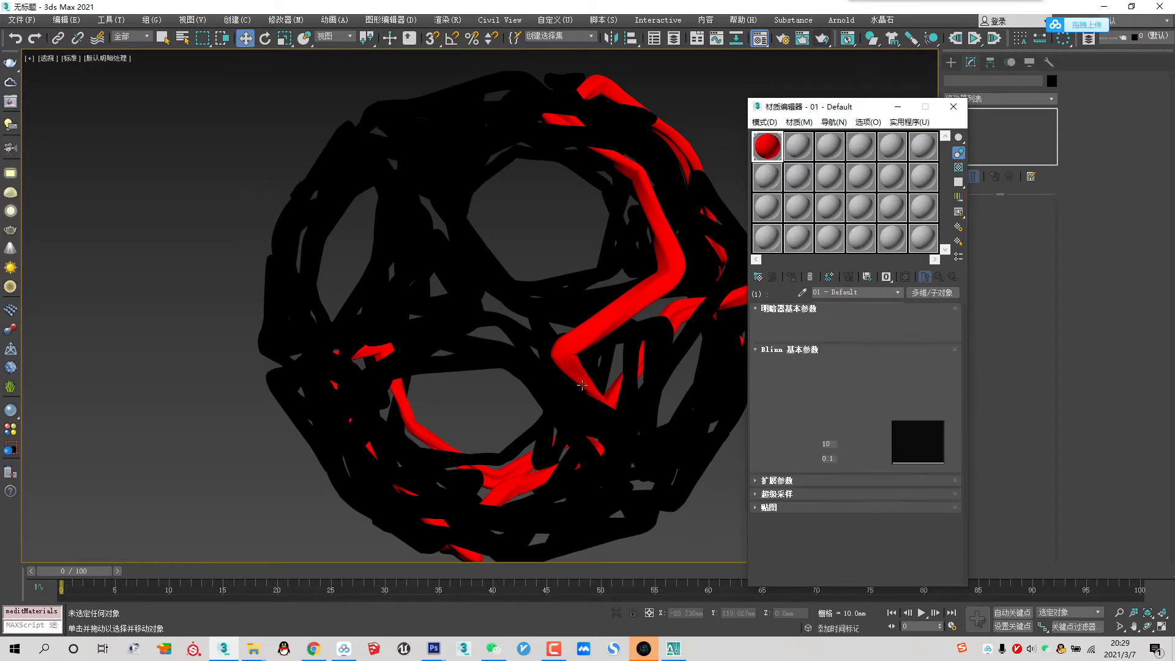
{"action": "mouse_move", "coordinate": [841, 431]}
{"action": "left_mouse_down"}
{"action": "mouse_move", "coordinate": [841, 416]}
{"action": "mouse_move", "coordinate": [842, 436]}
{"action": "left_mouse_up"}
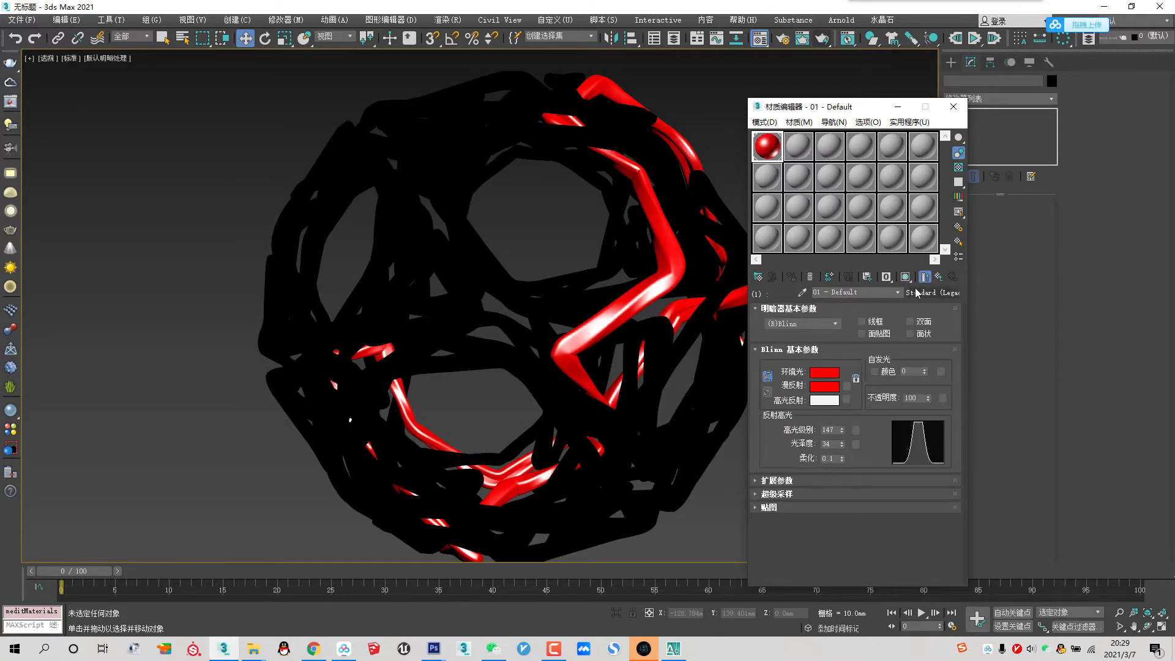
{"action": "left_click", "coordinate": [938, 276]}
Step: Copy the sub-material into slots 2 and 3, coloured yellow and green
{"action": "left_click_drag", "start_coordinate": [875, 371], "coordinate": [875, 389]}
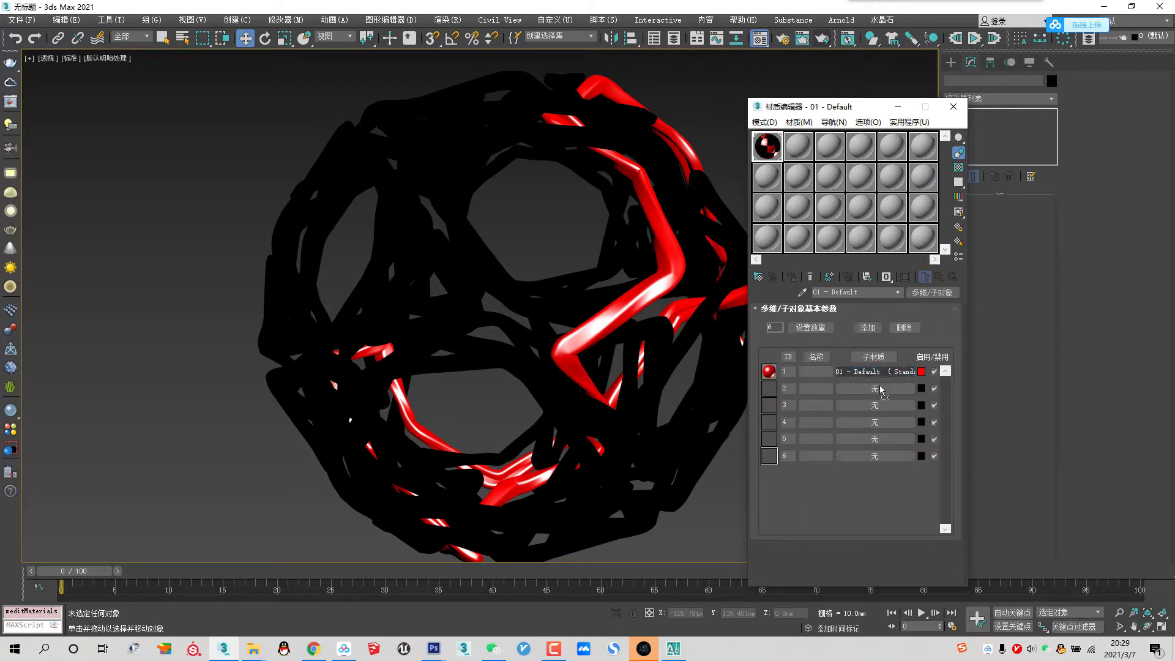
{"action": "key", "text": "Return"}
{"action": "left_click", "coordinate": [921, 388]}
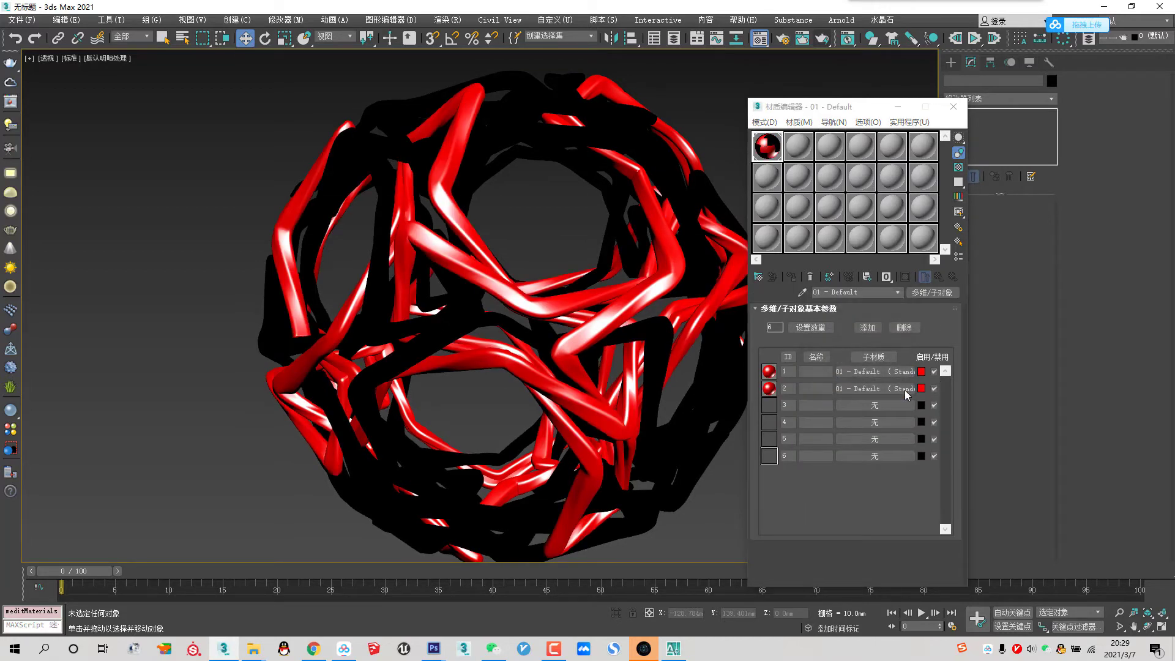
{"action": "left_click_drag", "start_coordinate": [442, 93], "coordinate": [498, 107]}
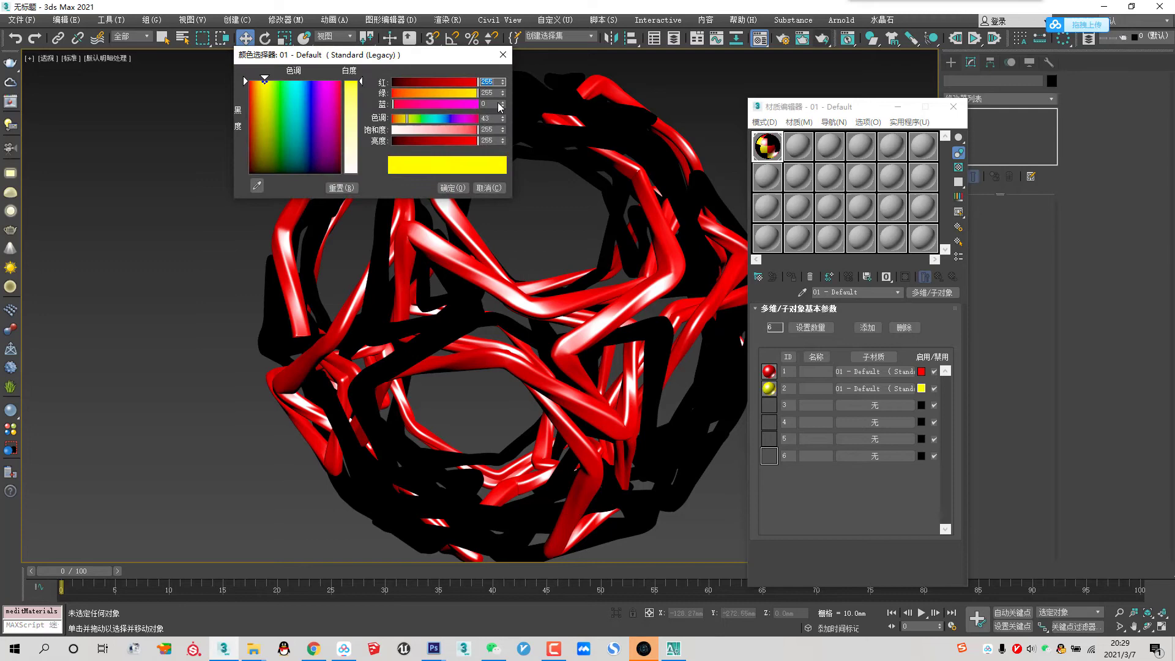
{"action": "left_click", "coordinate": [452, 188]}
{"action": "left_click_drag", "start_coordinate": [875, 389], "coordinate": [883, 408]}
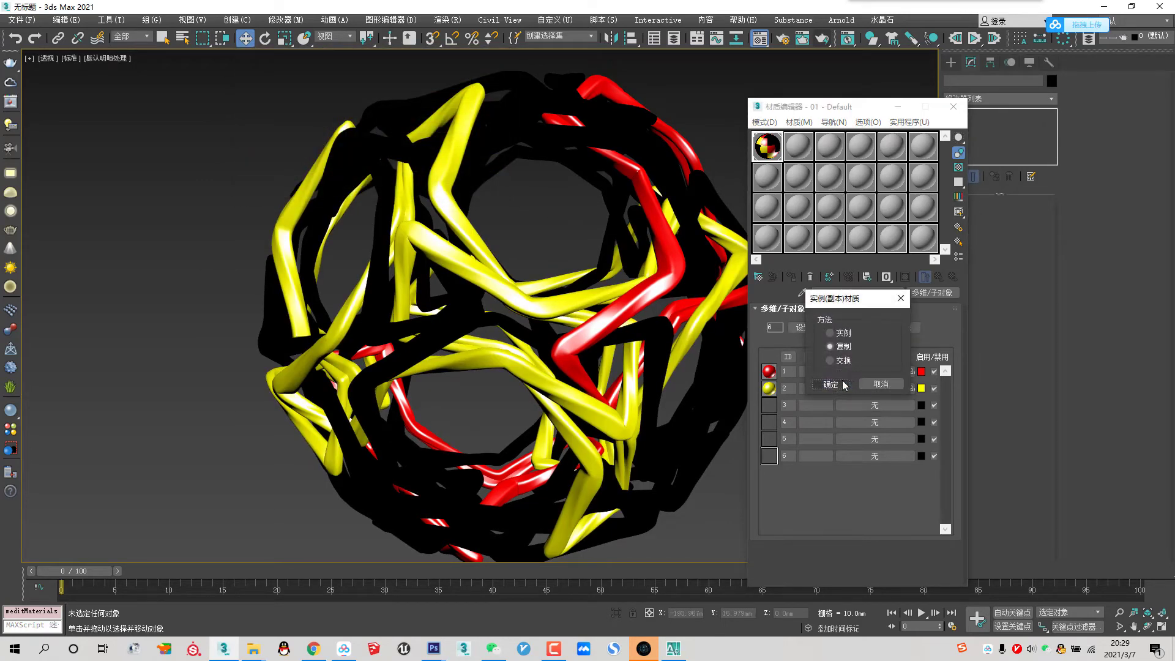
{"action": "key", "text": "Return"}
{"action": "left_click", "coordinate": [921, 405]}
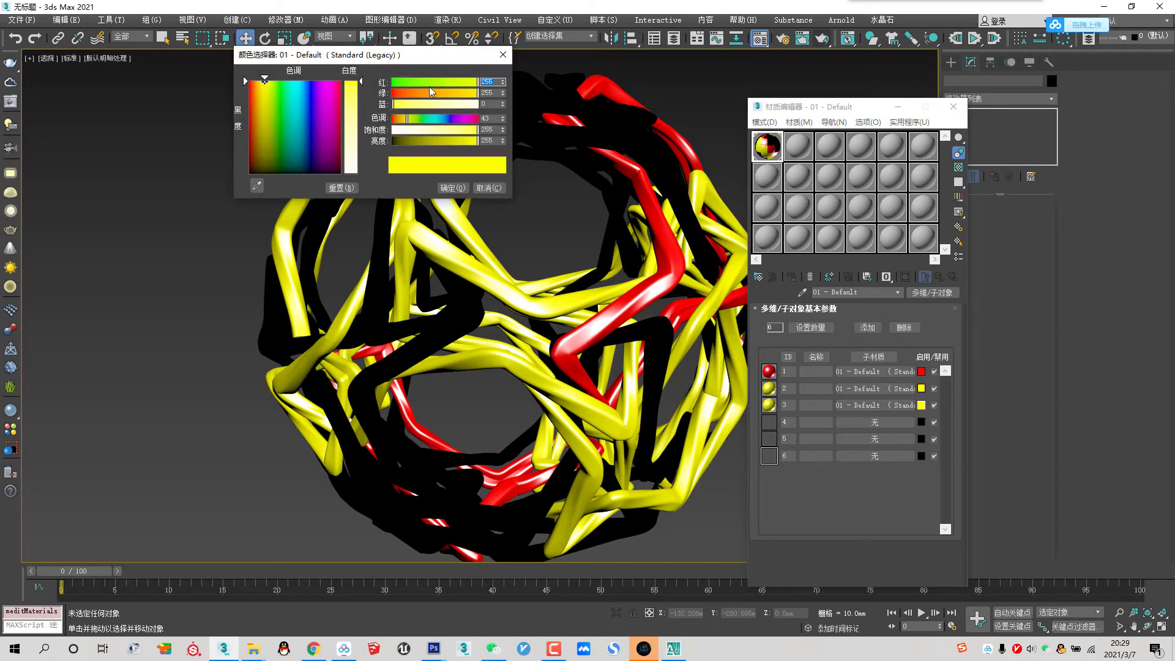
{"action": "left_click_drag", "start_coordinate": [428, 82], "coordinate": [391, 82]}
{"action": "left_click", "coordinate": [451, 188]}
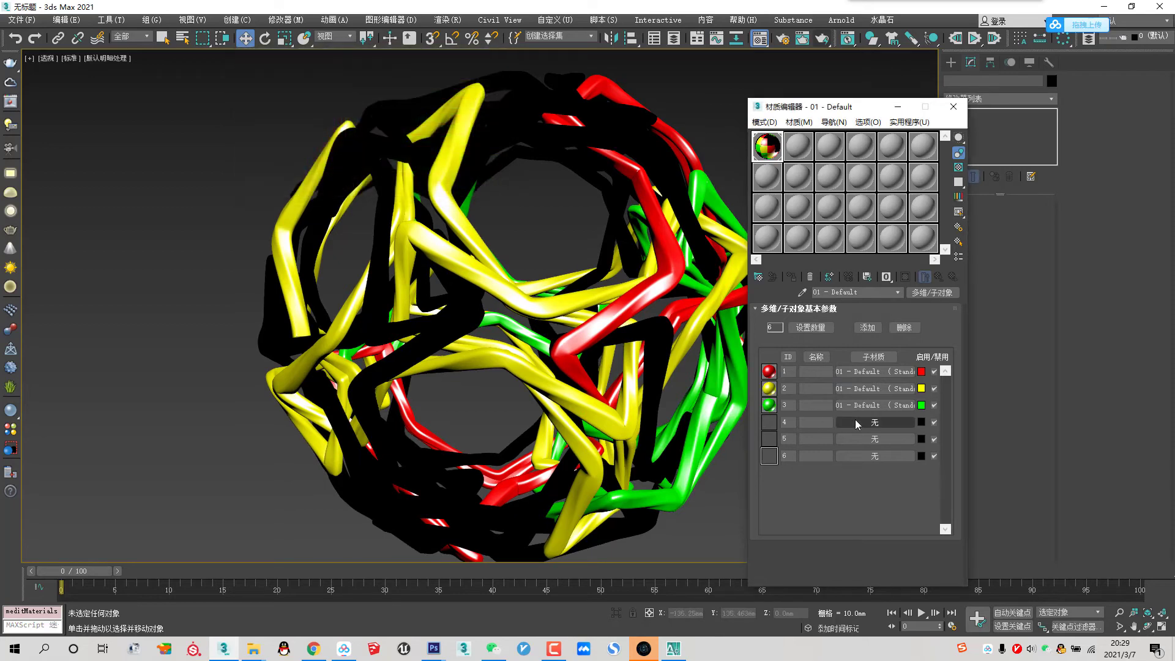
Step: Copy the sub-material into slots 4 and 5, coloured cyan and blue
{"action": "left_click_drag", "start_coordinate": [875, 405], "coordinate": [856, 430]}
{"action": "left_click", "coordinate": [836, 384]}
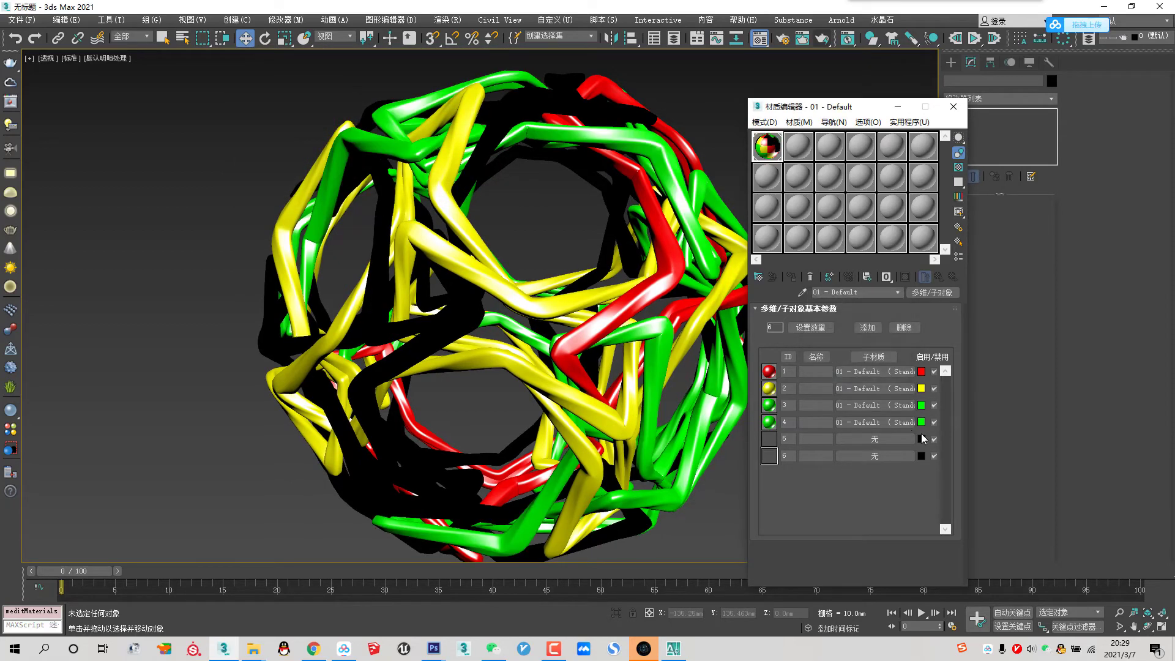
{"action": "left_click", "coordinate": [920, 422]}
{"action": "left_click_drag", "start_coordinate": [412, 103], "coordinate": [489, 104]}
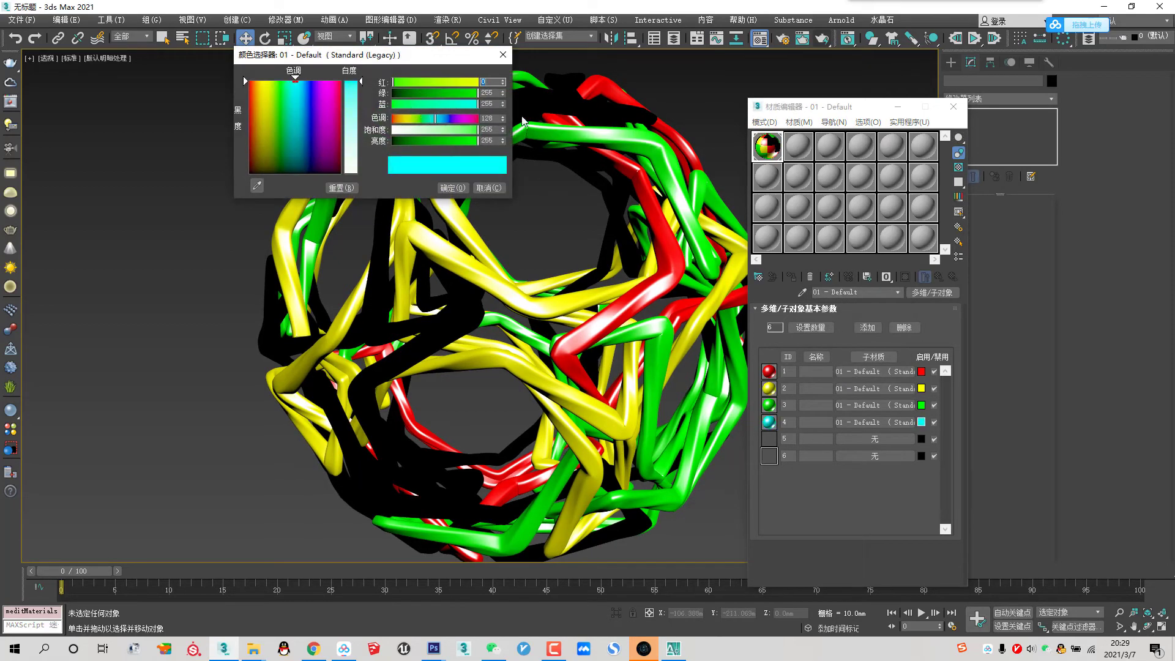
{"action": "left_click", "coordinate": [451, 188]}
{"action": "left_click_drag", "start_coordinate": [861, 423], "coordinate": [863, 438]}
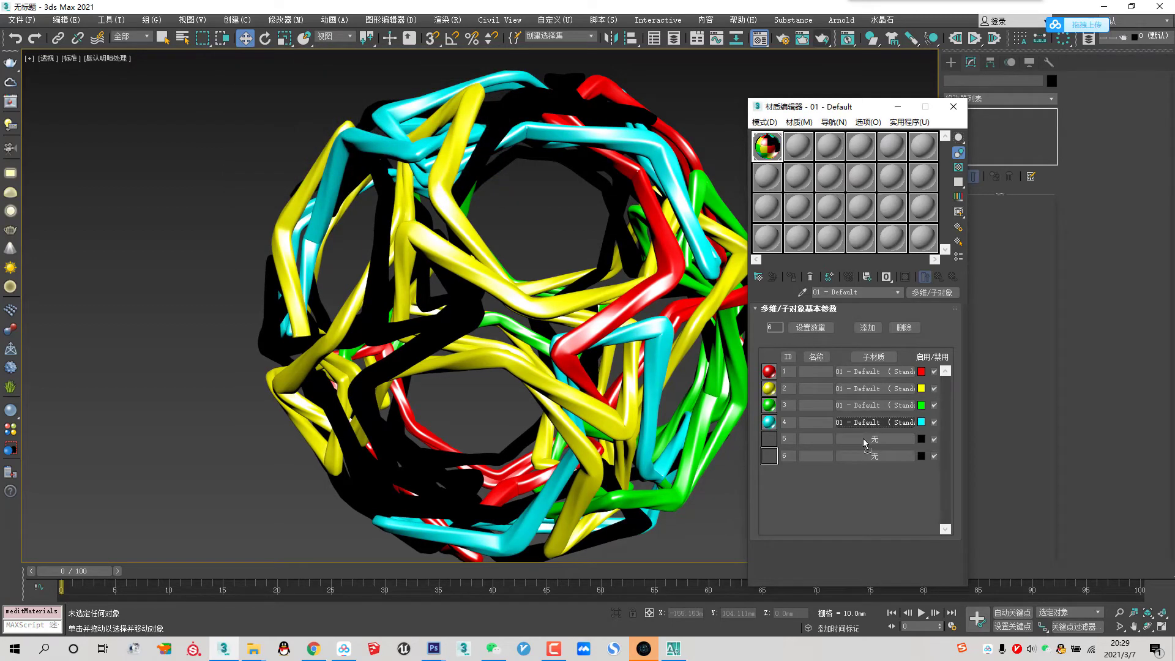
{"action": "left_click", "coordinate": [831, 384]}
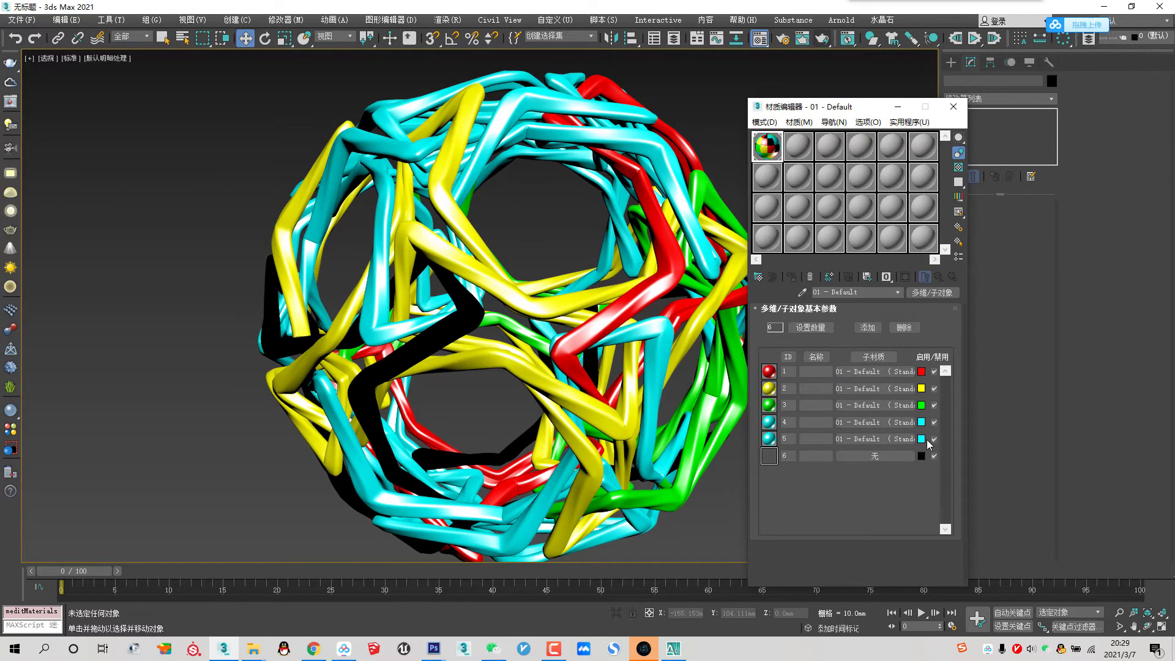
{"action": "left_click", "coordinate": [921, 439]}
{"action": "left_click_drag", "start_coordinate": [418, 92], "coordinate": [392, 92]}
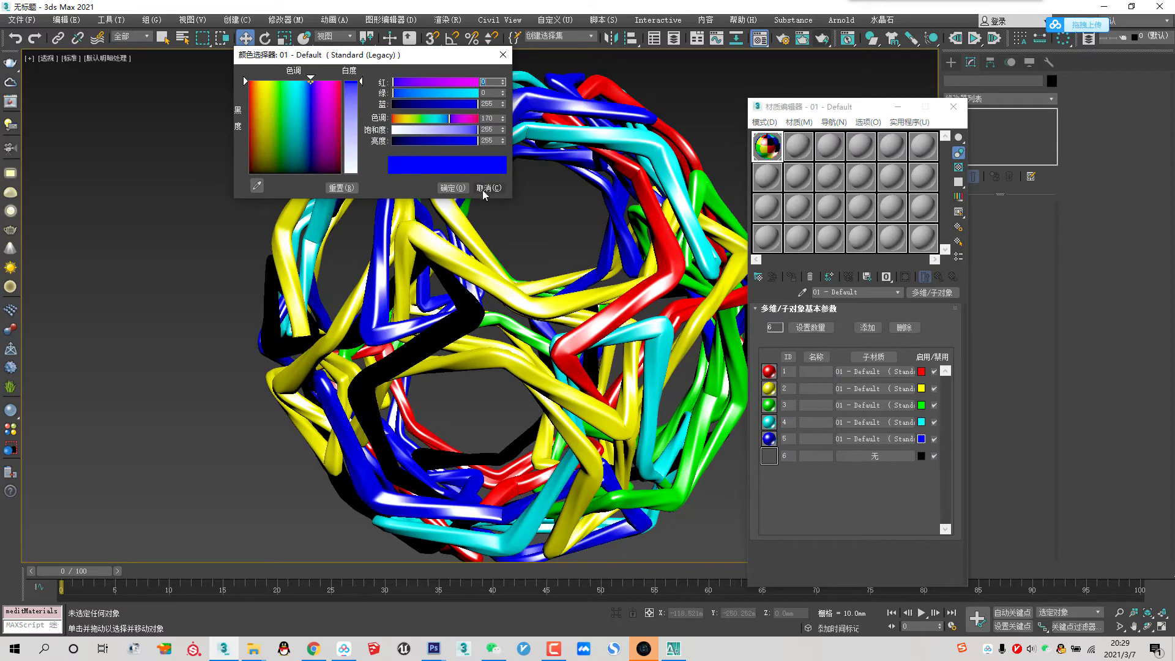
{"action": "left_click", "coordinate": [453, 188]}
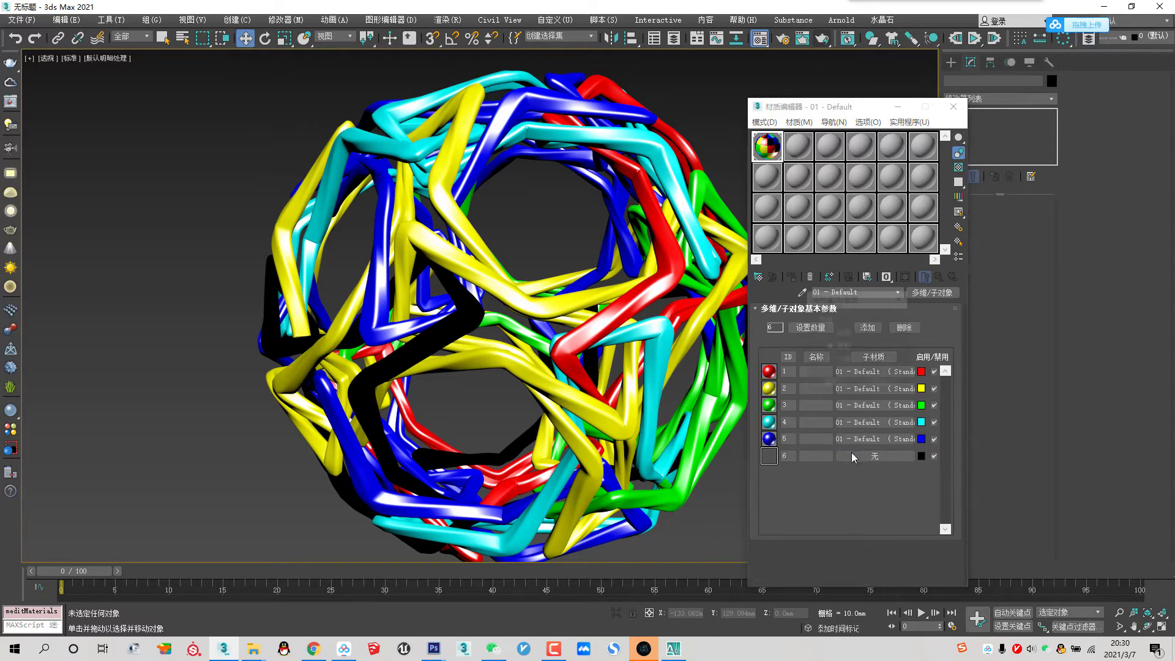
Step: Copy the sub-material into slot 6 and colour it magenta
{"action": "left_click_drag", "start_coordinate": [854, 440], "coordinate": [850, 453]}
{"action": "left_click", "coordinate": [831, 385]}
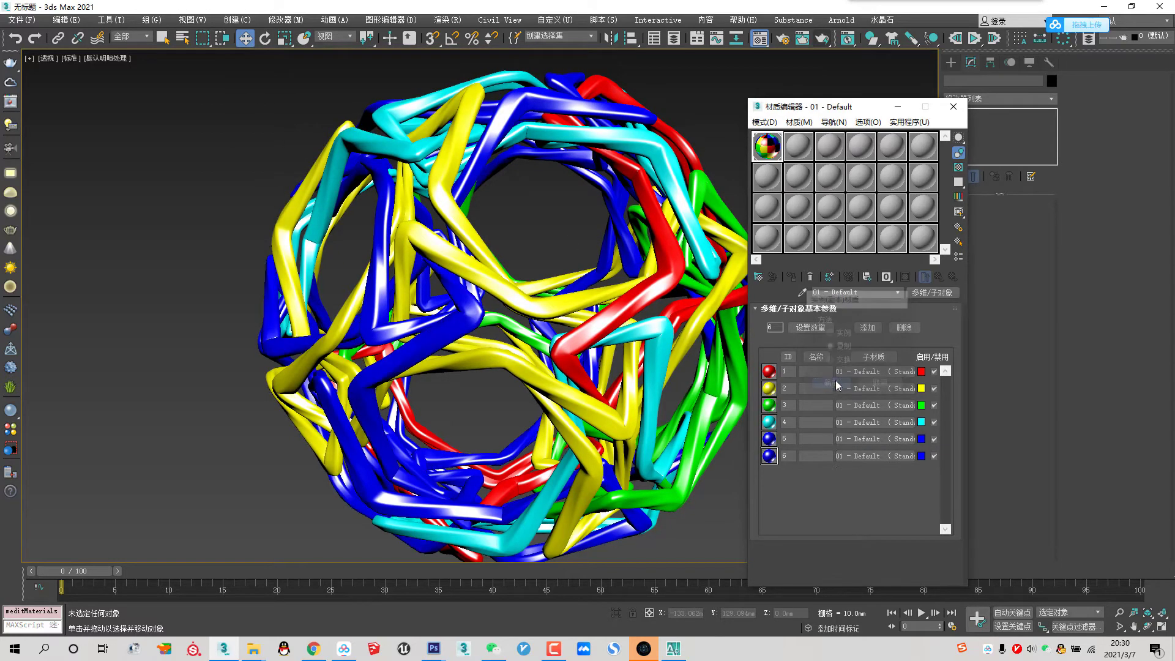
{"action": "left_click", "coordinate": [921, 456]}
{"action": "left_click_drag", "start_coordinate": [448, 118], "coordinate": [472, 120]}
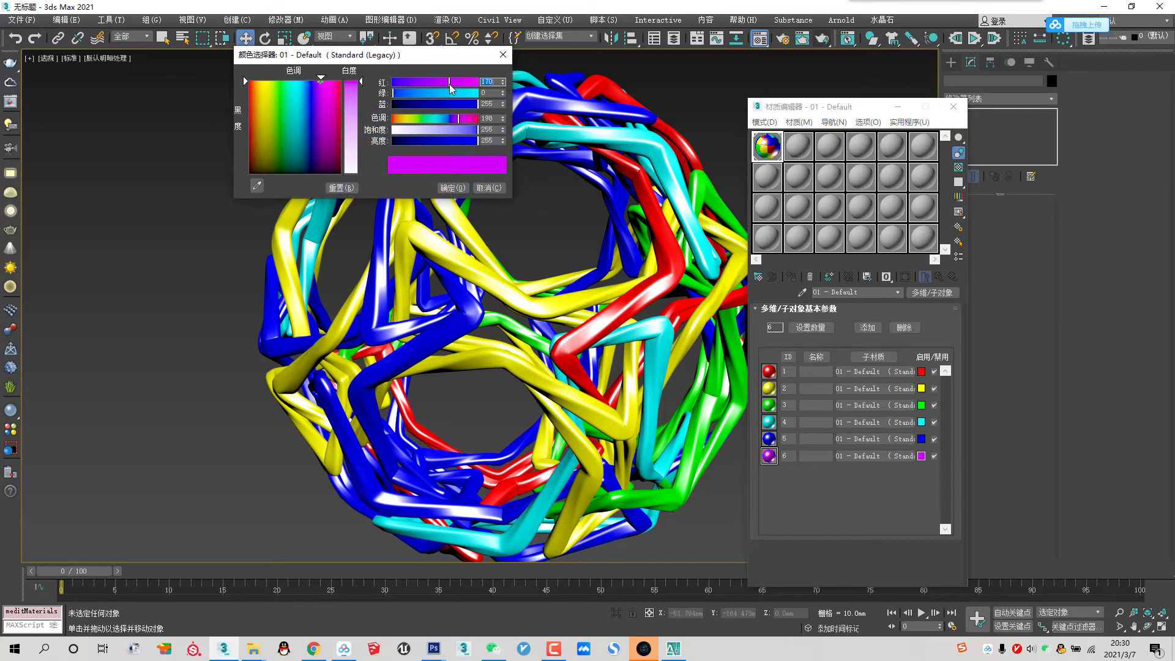
{"action": "left_click", "coordinate": [452, 188]}
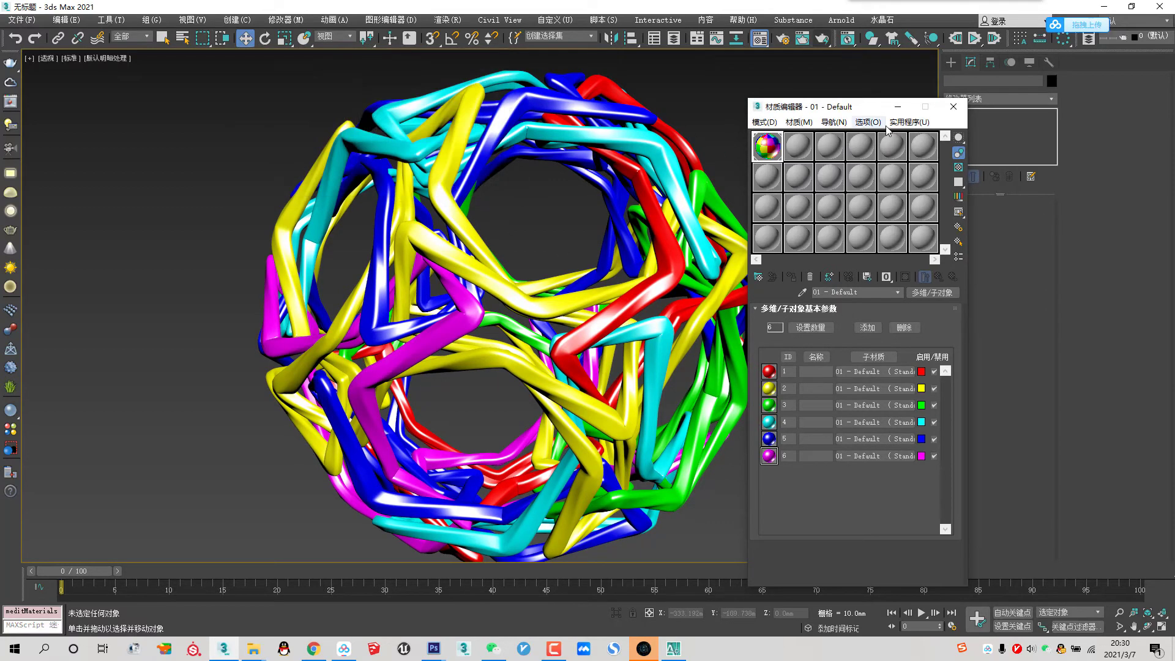
Step: Close the Material Editor, then select the tube lattice and frame it in the viewport
{"action": "left_click", "coordinate": [953, 108]}
{"action": "scroll", "coordinate": [550, 276], "scroll_direction": "down", "scroll_amount": 3}
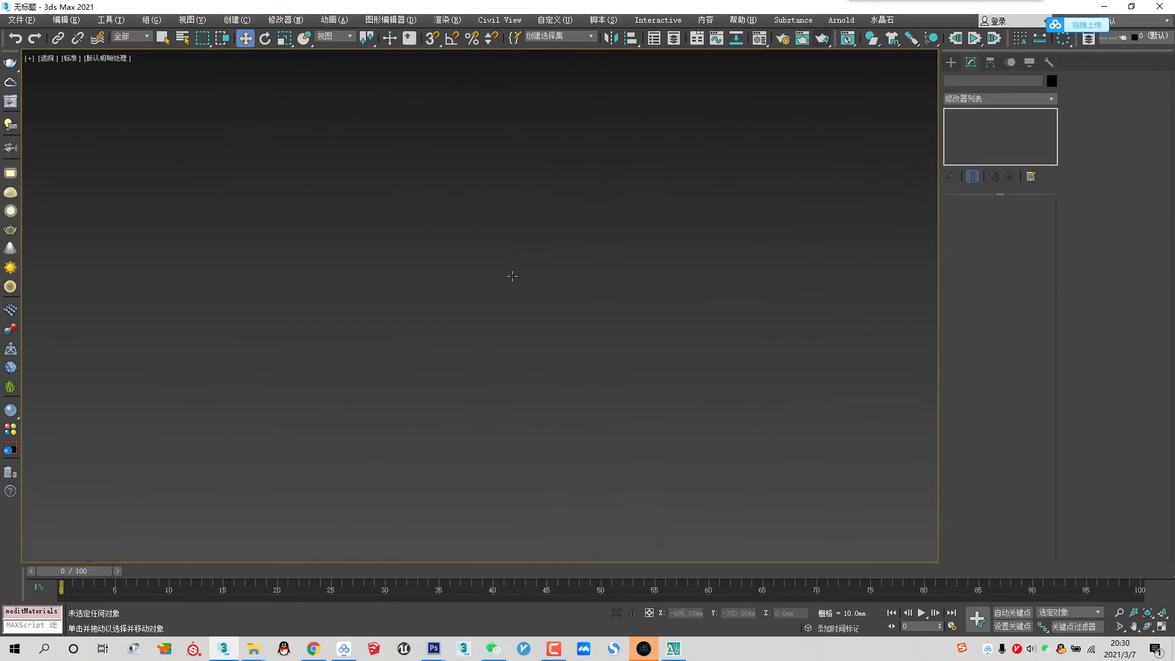
{"action": "mouse_move", "coordinate": [391, 257]}
{"action": "middle_mouse_down"}
{"action": "mouse_move", "coordinate": [559, 236]}
{"action": "mouse_move", "coordinate": [406, 291]}
{"action": "mouse_move", "coordinate": [992, 447]}
{"action": "middle_mouse_up"}
{"action": "left_click", "coordinate": [406, 291]}
{"action": "key", "text": "z"}
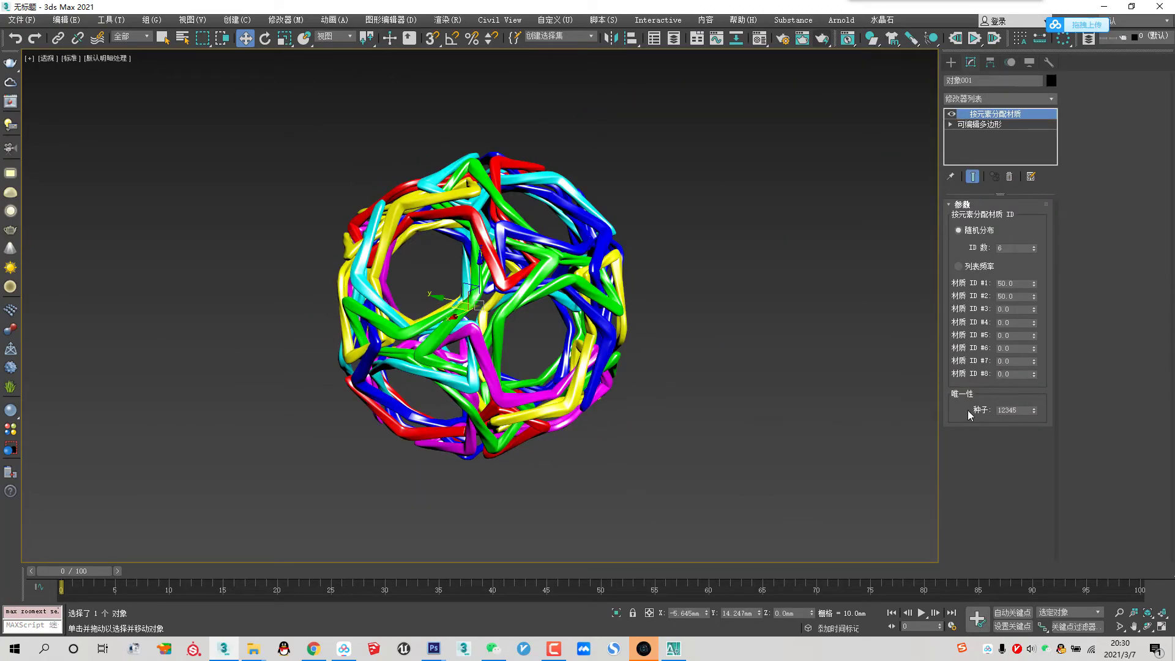
Step: Set the MaterialByElement random seed to 3 to reshuffle the tube colours
{"action": "left_click", "coordinate": [1033, 408]}
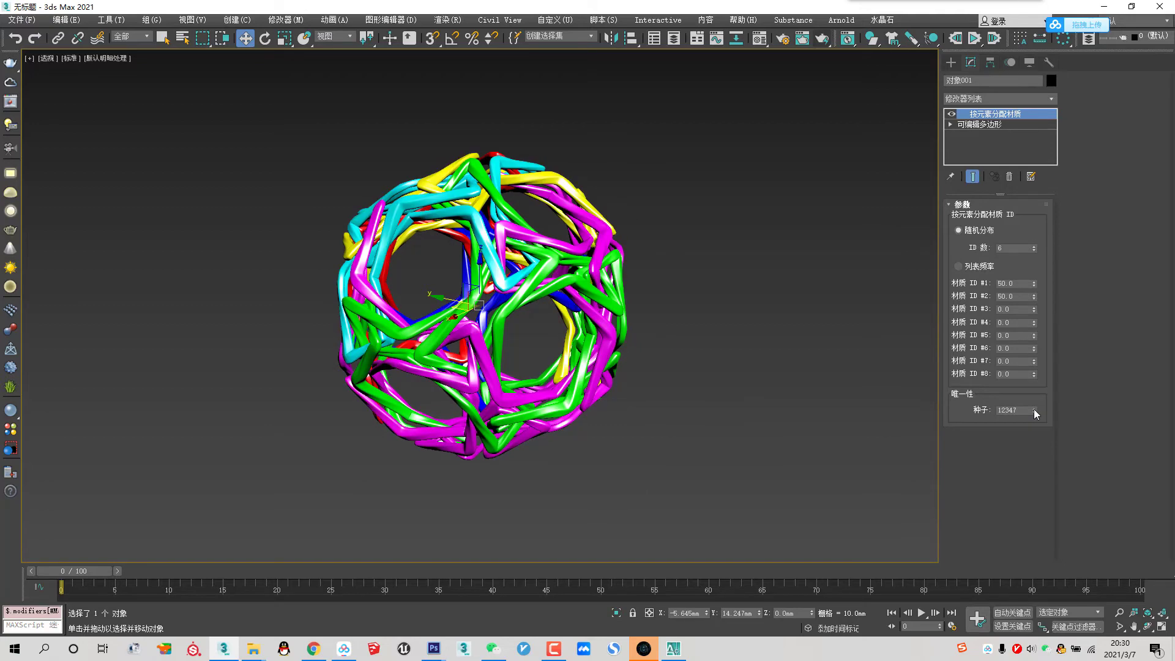
{"action": "left_click", "coordinate": [1033, 408]}
{"action": "middle_click_drag", "start_coordinate": [800, 388], "coordinate": [685, 366], "text": "alt"}
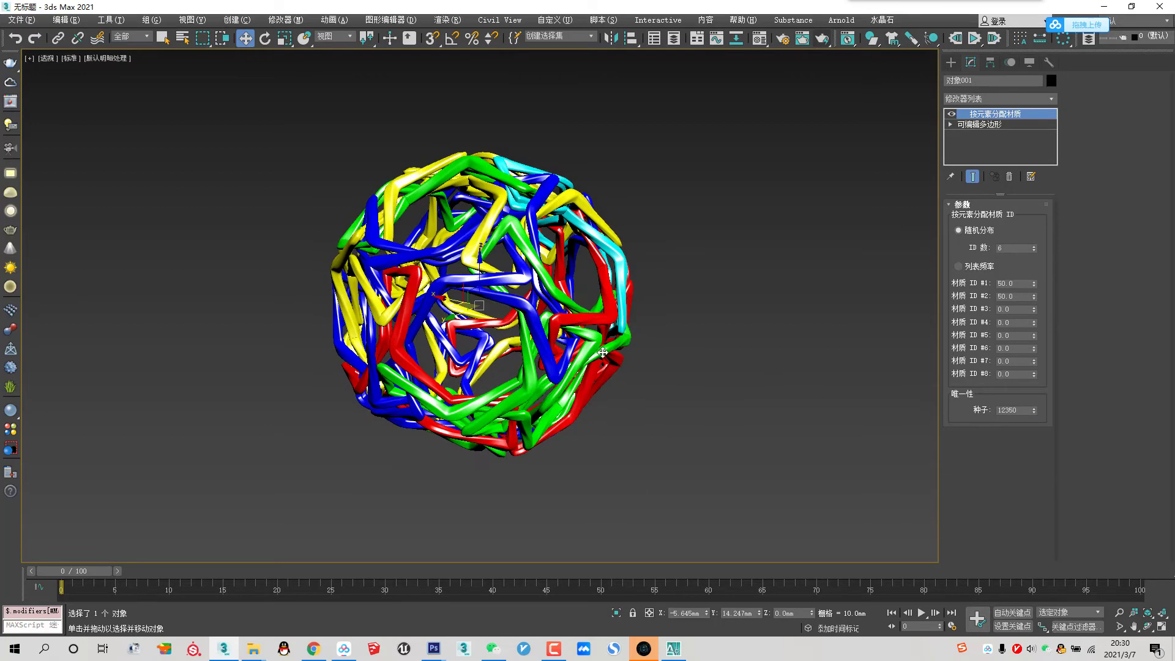
{"action": "right_click", "coordinate": [1034, 410]}
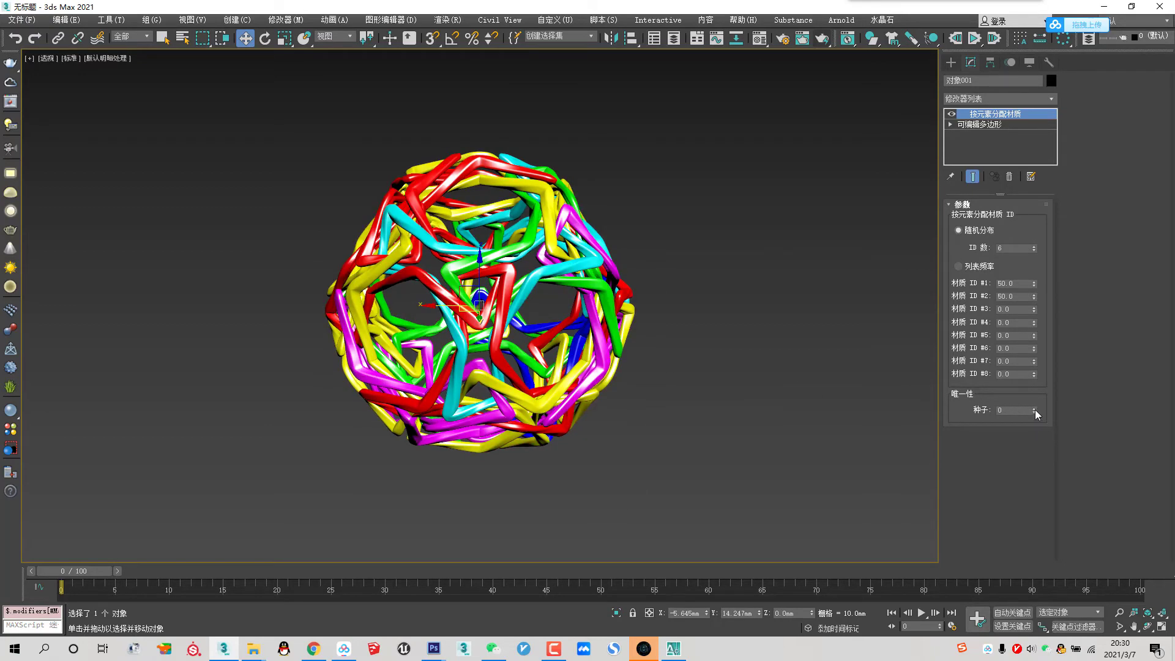
{"action": "left_click", "coordinate": [1035, 408]}
{"action": "left_click", "coordinate": [1034, 408]}
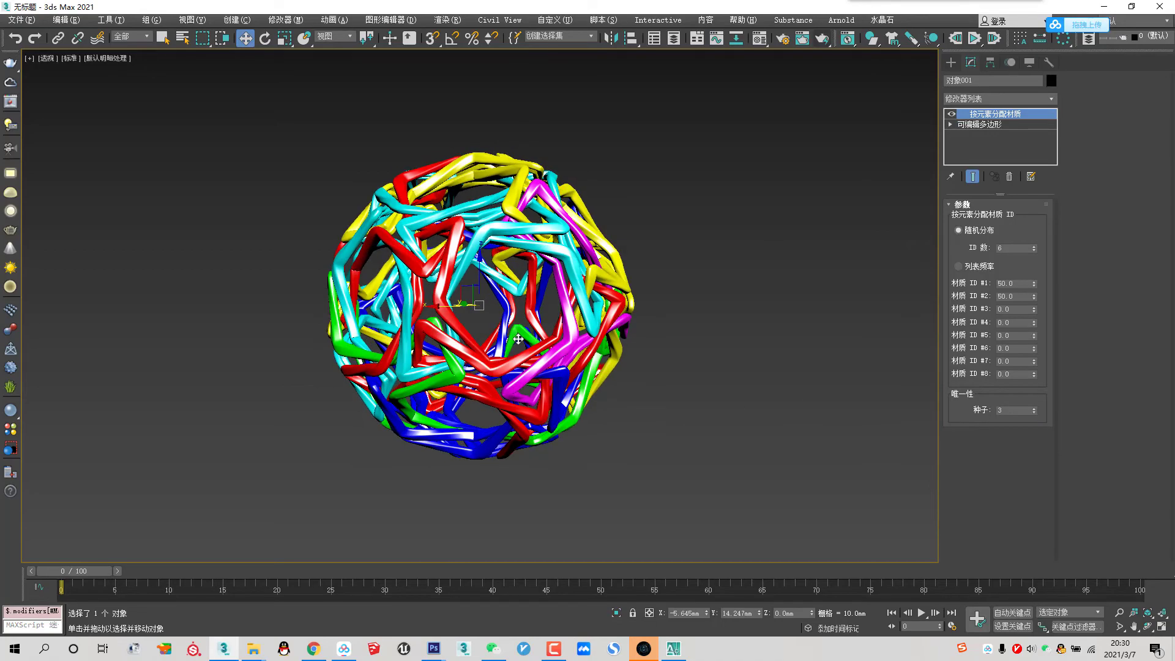
{"action": "key", "text": "z"}
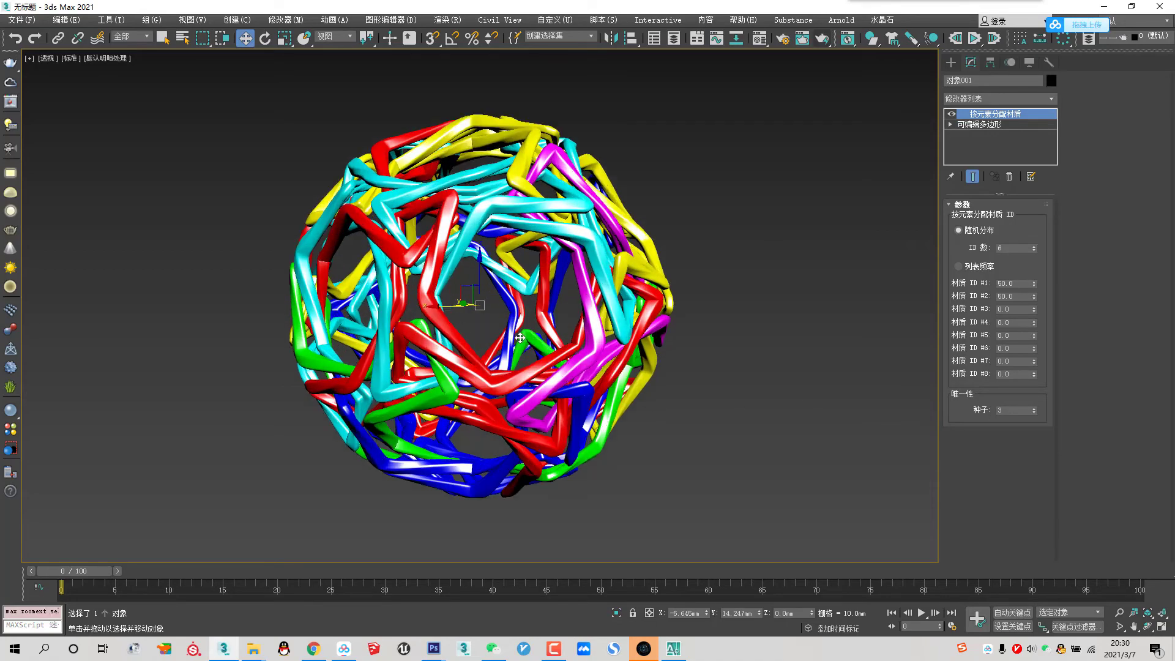
{"action": "mouse_move", "coordinate": [519, 338]}
{"action": "middle_mouse_down", "text": "alt"}
{"action": "mouse_move", "coordinate": [678, 326]}
{"action": "mouse_move", "coordinate": [684, 302]}
{"action": "middle_mouse_up", "text": "alt"}
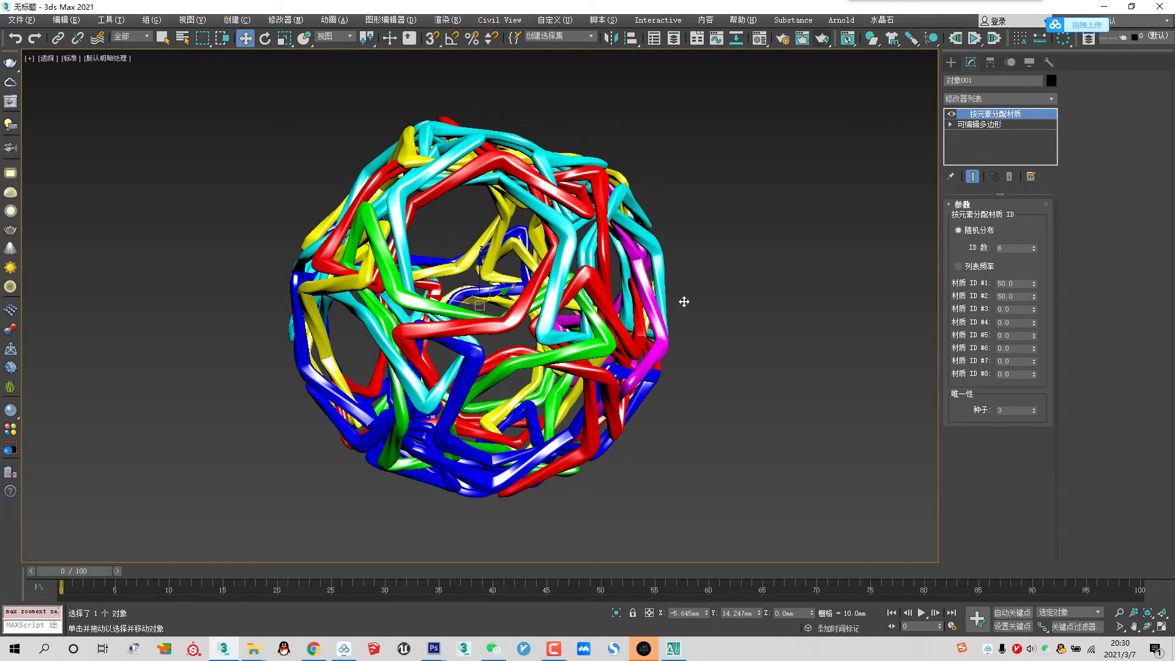
{"action": "scroll", "coordinate": [488, 196], "scroll_direction": "up", "scroll_amount": 3}
{"action": "mouse_move", "coordinate": [487, 196]}
{"action": "middle_mouse_down", "text": "alt"}
{"action": "mouse_move", "coordinate": [508, 260]}
{"action": "mouse_move", "coordinate": [420, 279]}
{"action": "mouse_move", "coordinate": [442, 296]}
{"action": "middle_mouse_up", "text": "alt"}
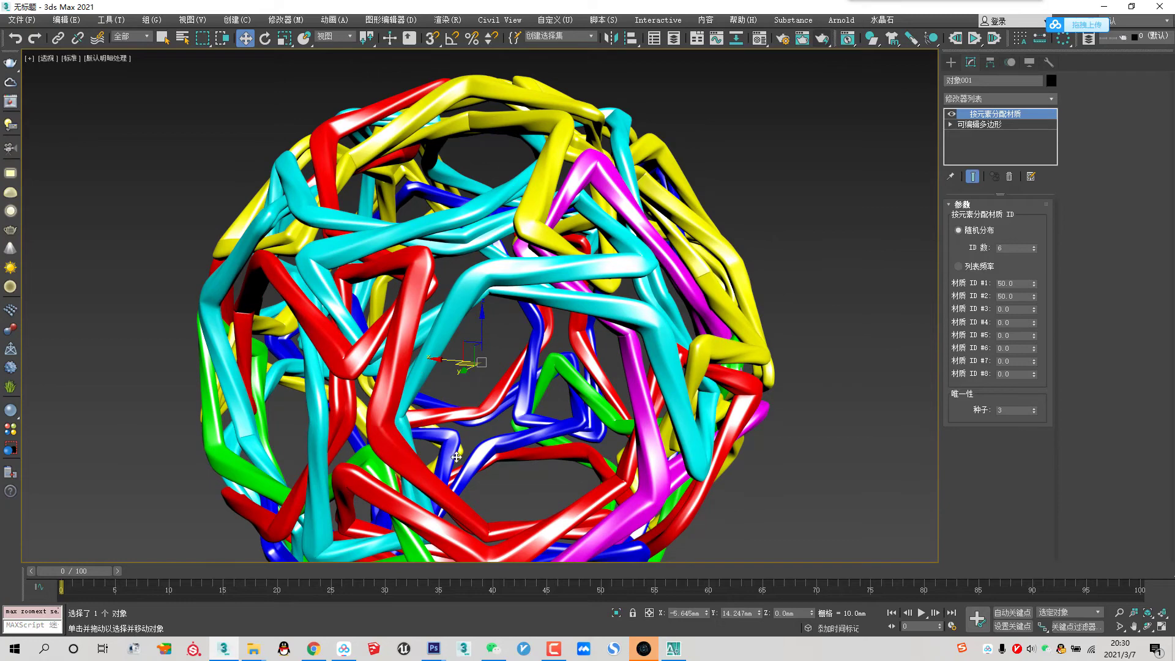
{"action": "middle_click_drag", "start_coordinate": [582, 385], "coordinate": [557, 301], "text": "alt"}
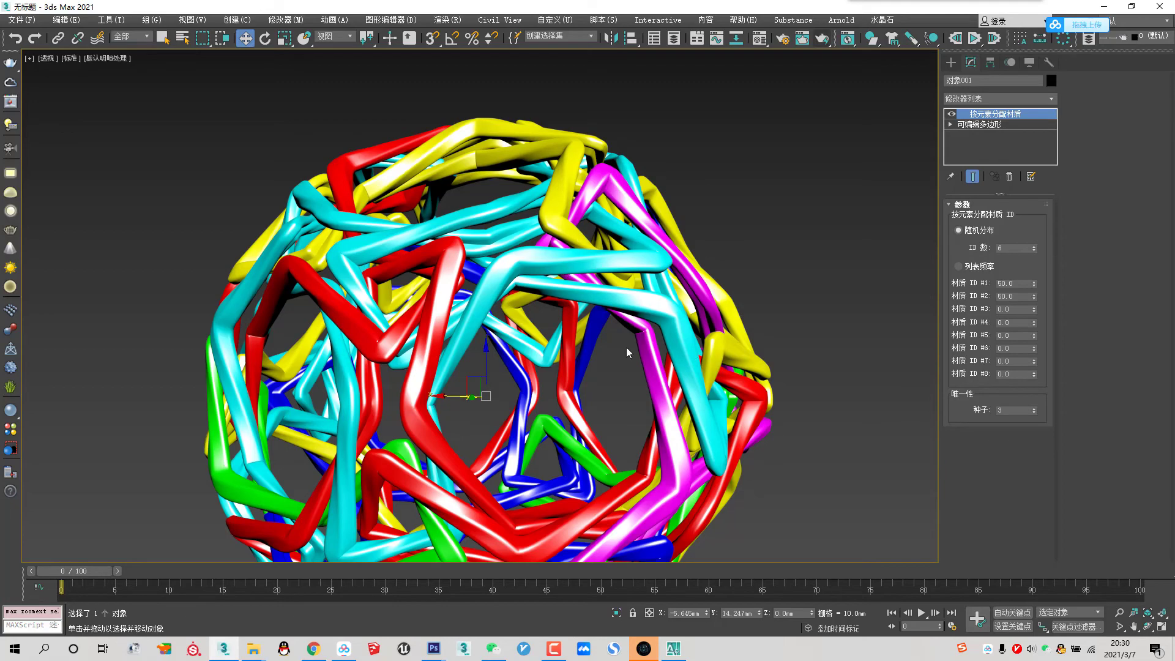
{"action": "middle_click_drag", "start_coordinate": [626, 352], "coordinate": [631, 366], "text": "alt"}
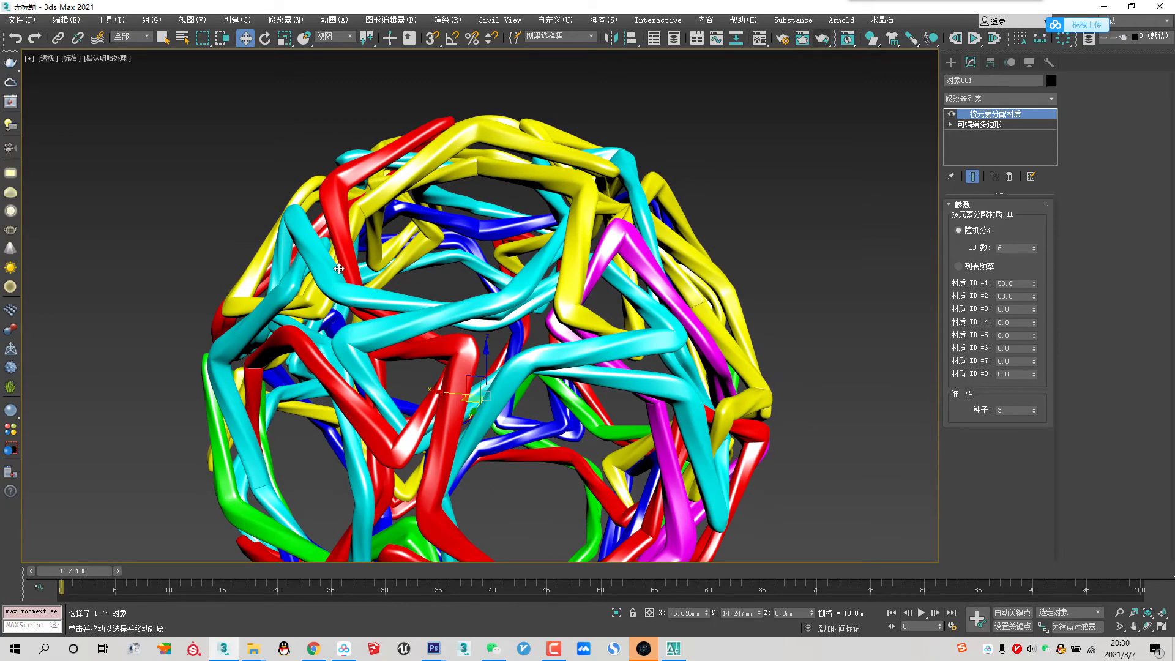
{"action": "mouse_move", "coordinate": [633, 372]}
{"action": "middle_mouse_down", "text": "alt"}
{"action": "mouse_move", "coordinate": [645, 360]}
{"action": "mouse_move", "coordinate": [623, 279]}
{"action": "middle_mouse_up", "text": "alt"}
{"action": "middle_click_drag", "start_coordinate": [650, 409], "coordinate": [645, 365]}
{"action": "scroll", "coordinate": [479, 352], "scroll_direction": "down", "scroll_amount": 4}
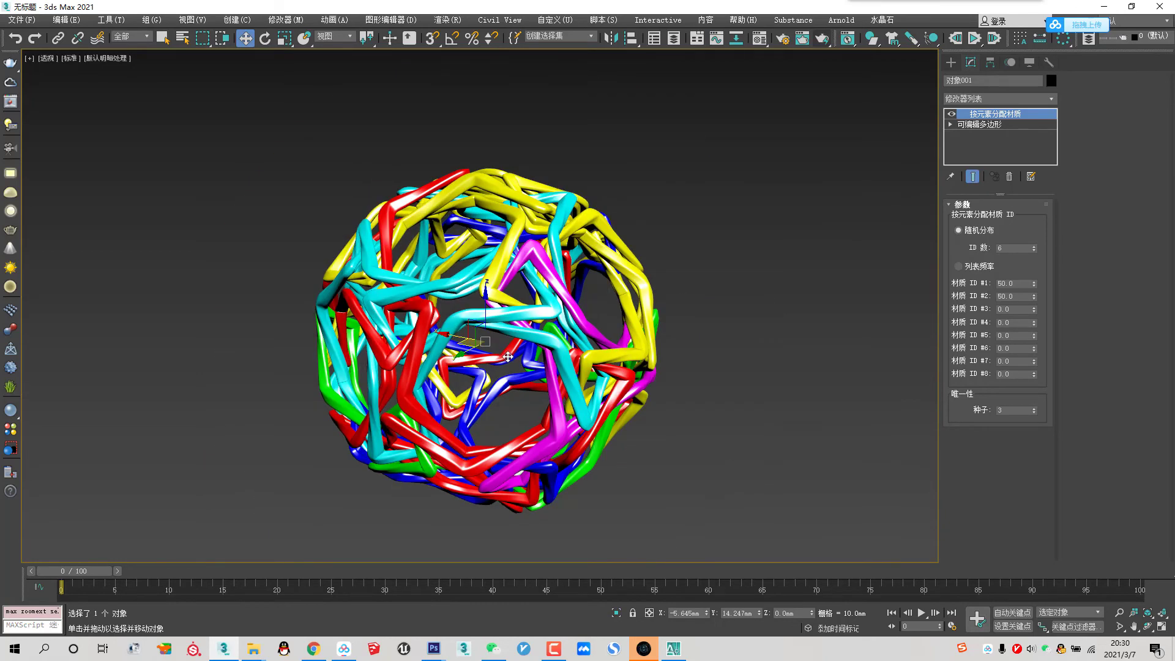
{"action": "scroll", "coordinate": [509, 355], "scroll_direction": "up", "scroll_amount": 4}
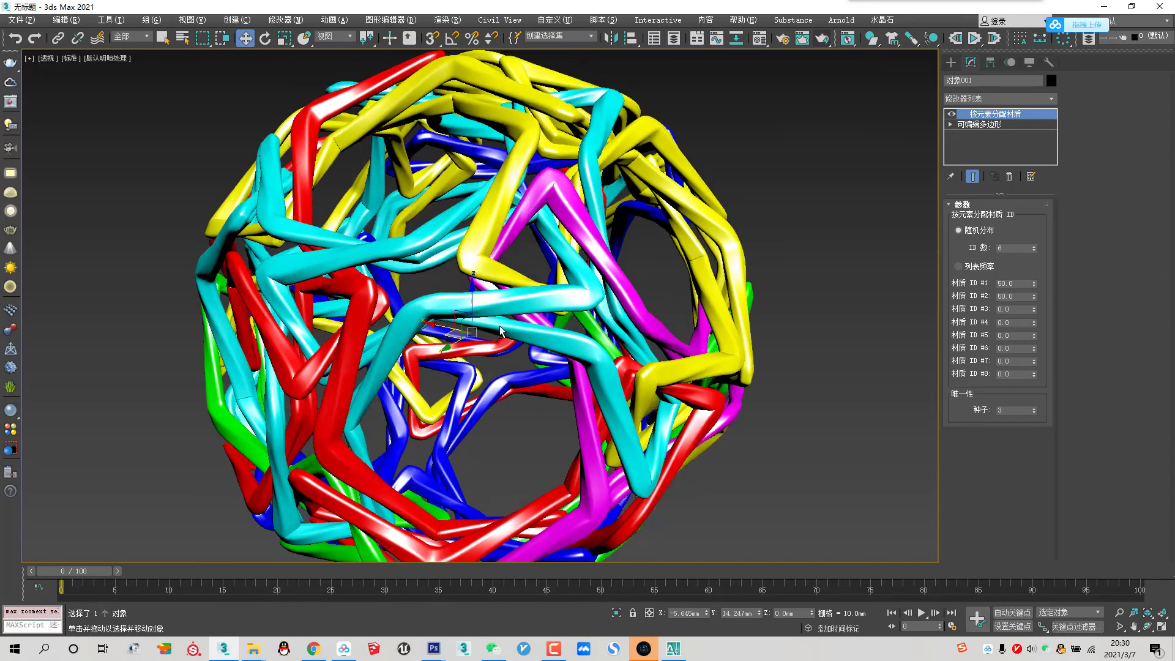
{"action": "middle_click_drag", "start_coordinate": [513, 355], "coordinate": [544, 282], "text": "alt"}
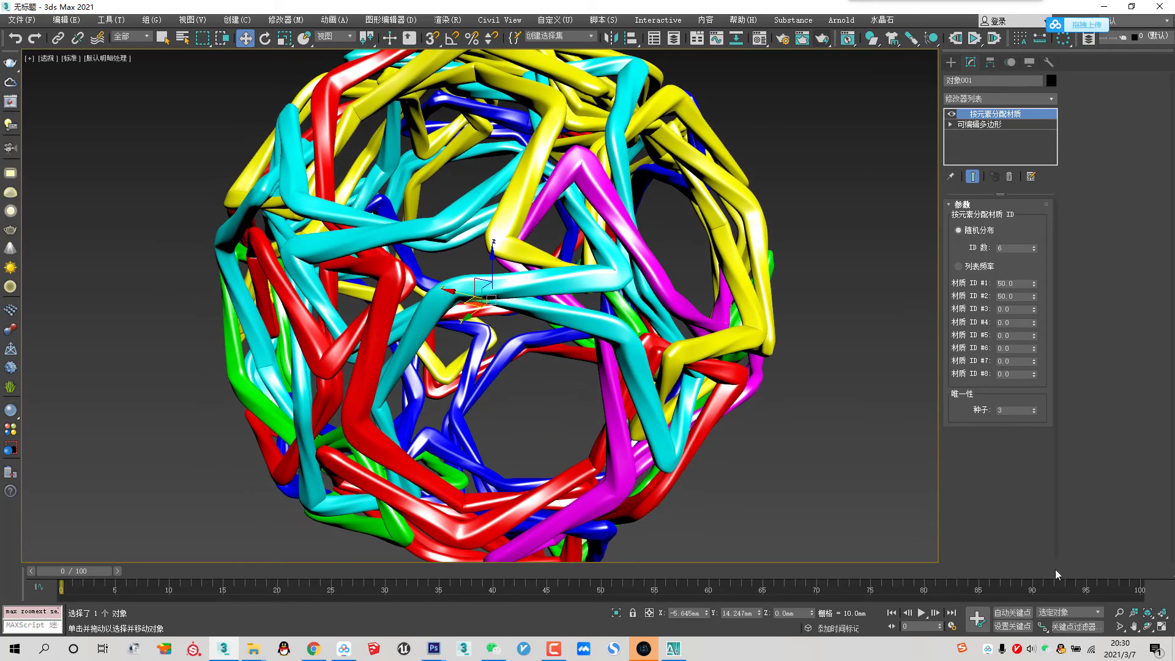
{"action": "left_click", "coordinate": [1120, 613]}
{"action": "left_click_drag", "start_coordinate": [547, 322], "coordinate": [574, 319]}
{"action": "key", "text": "w"}
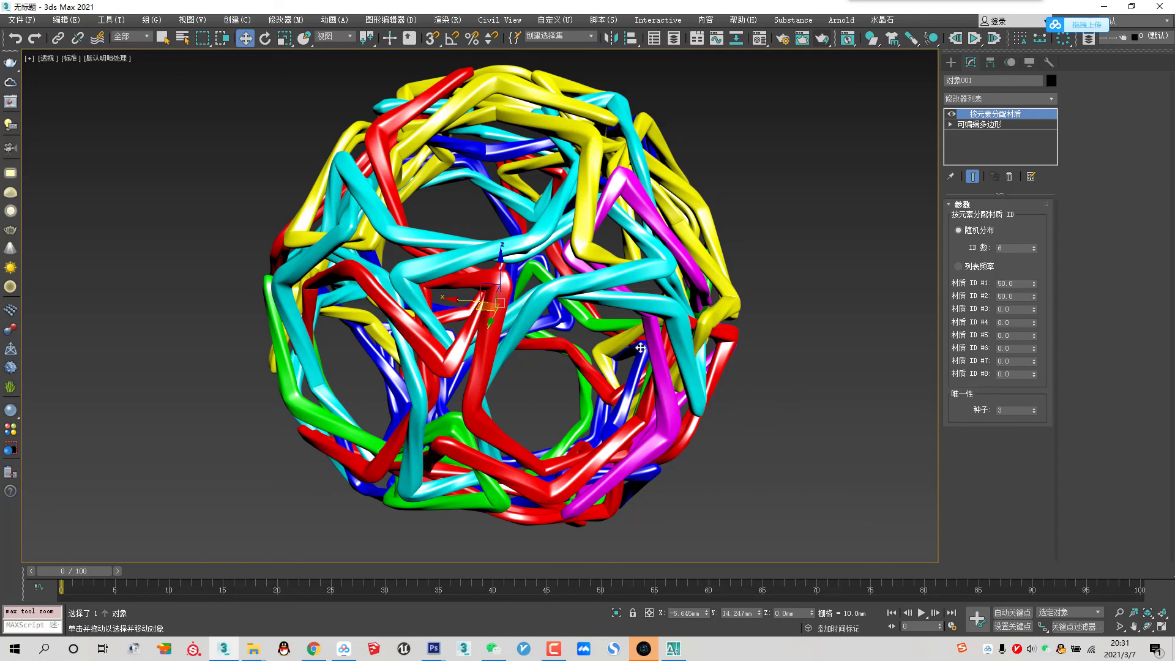
{"action": "mouse_move", "coordinate": [620, 331]}
{"action": "middle_mouse_down", "text": "alt"}
{"action": "mouse_move", "coordinate": [580, 330]}
{"action": "mouse_move", "coordinate": [618, 333]}
{"action": "middle_mouse_up", "text": "alt"}
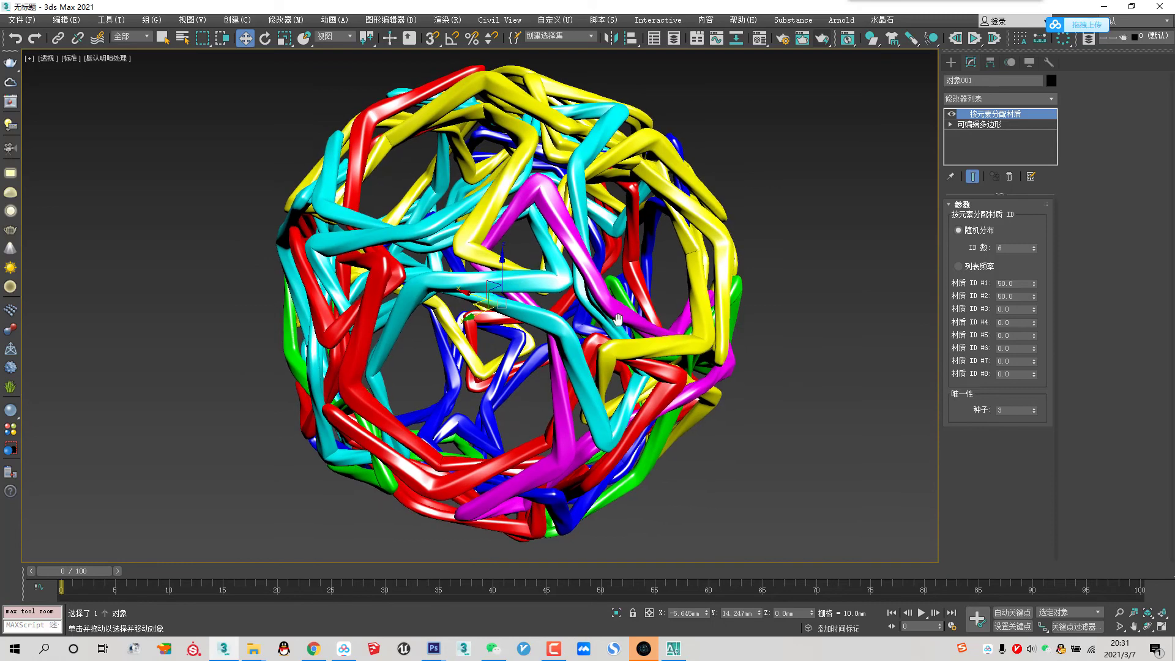